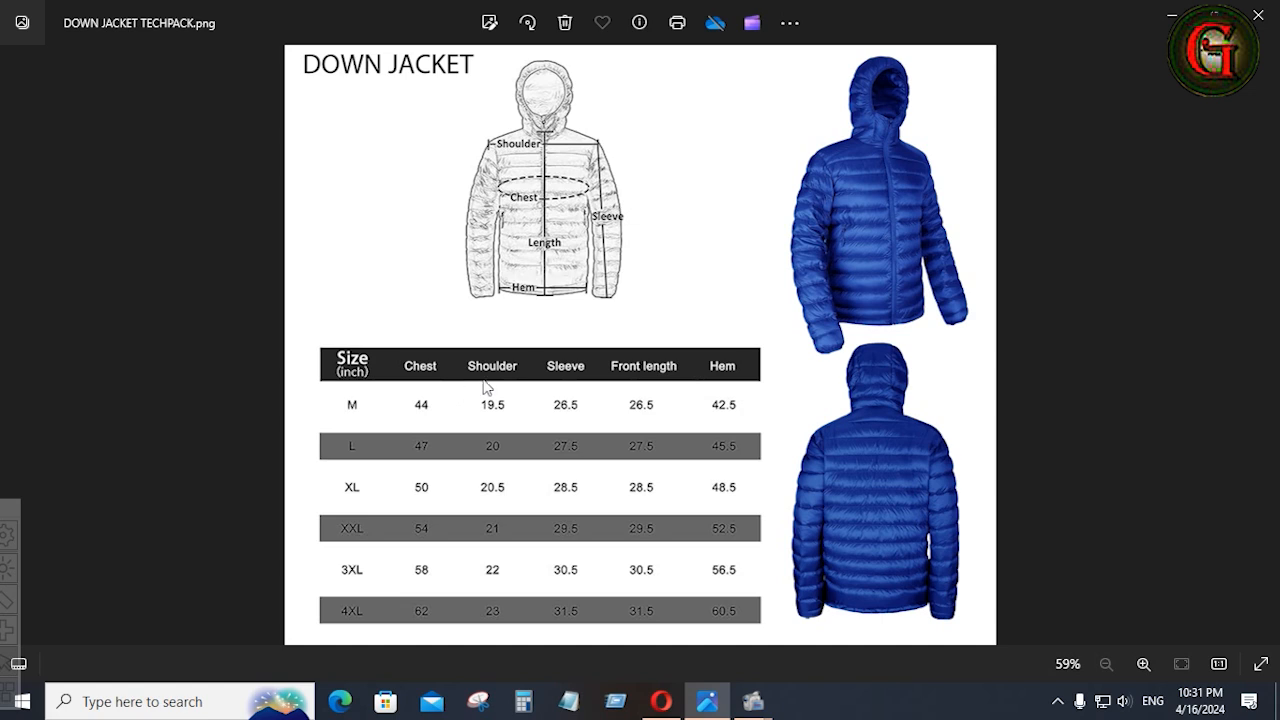
Examine the garment sketch and size chart in the down jacket tech pack image.
scroll(906, 220, up, 3)
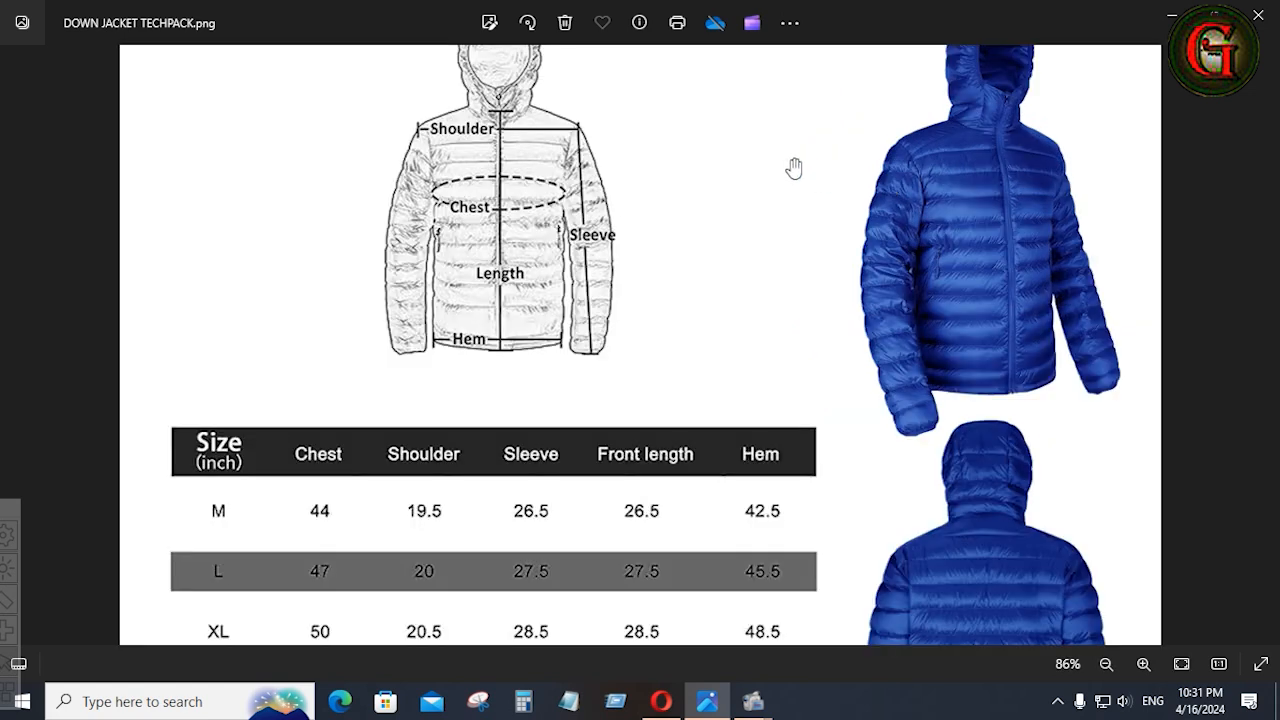
drag(794, 166, 777, 249)
click(775, 257)
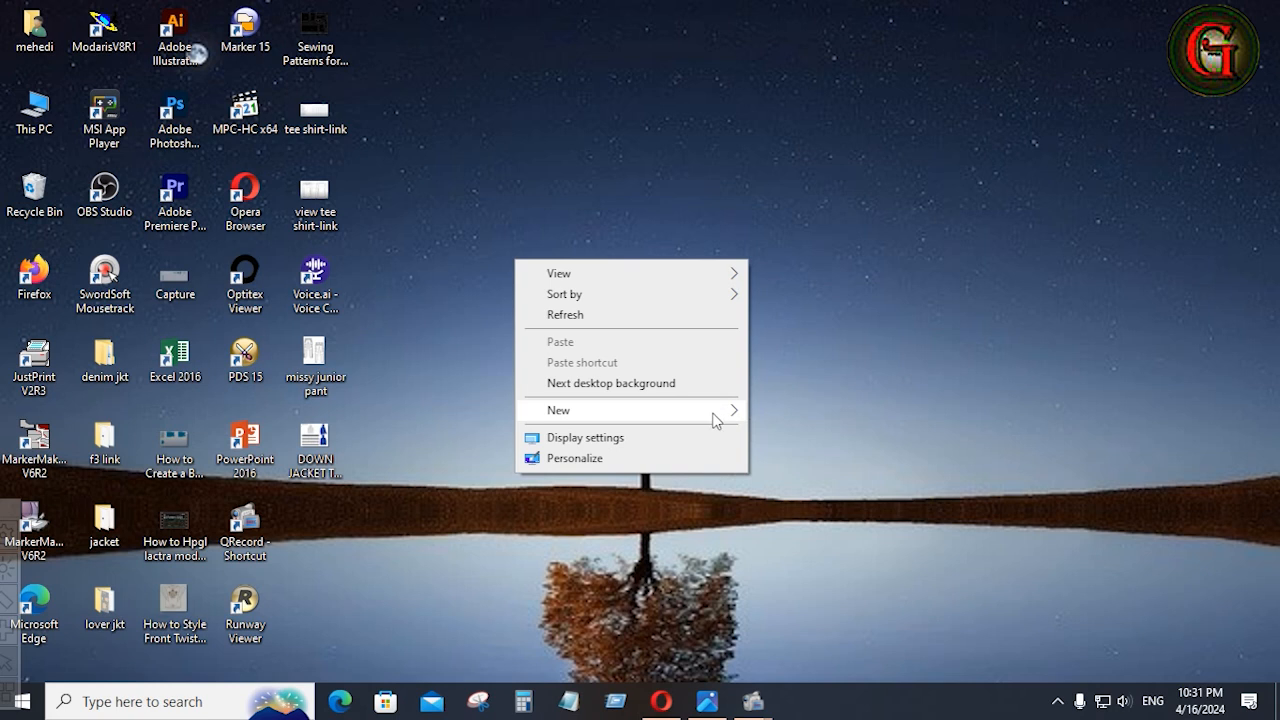
Create a new folder on the desktop named DWNJ001.
mouse_move(725, 412)
click(773, 414)
text(DW)
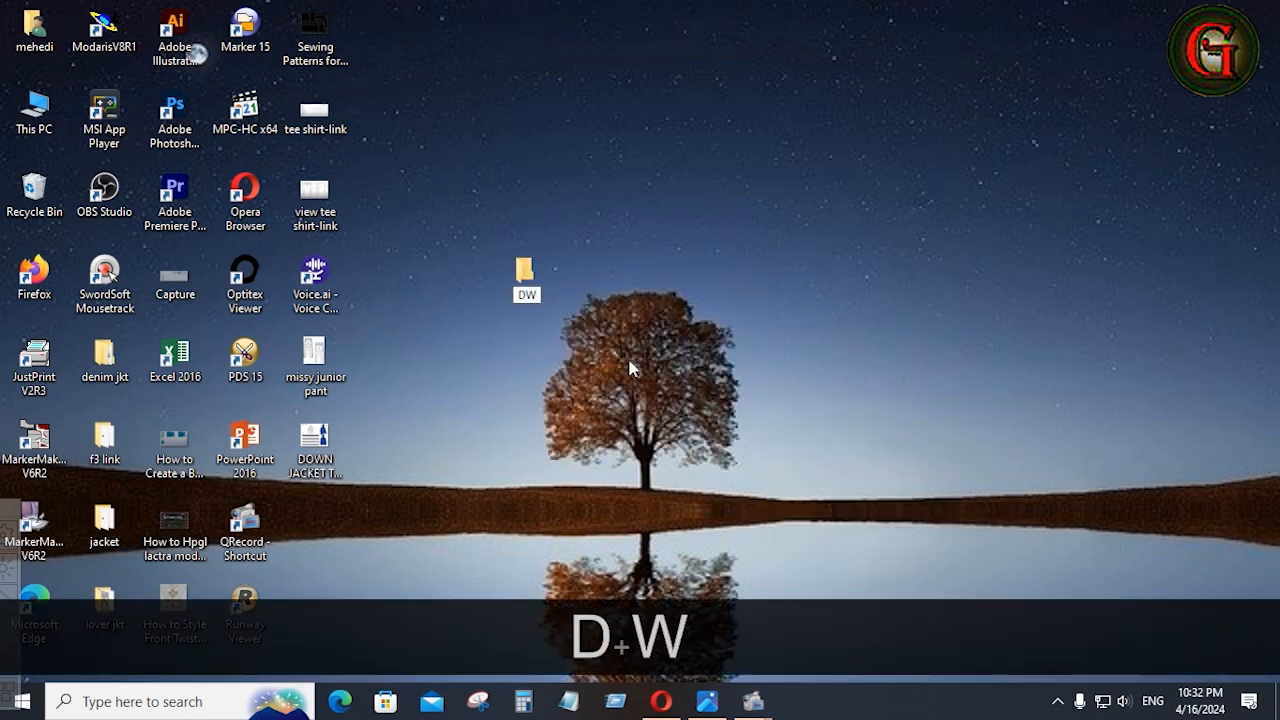
text(N)
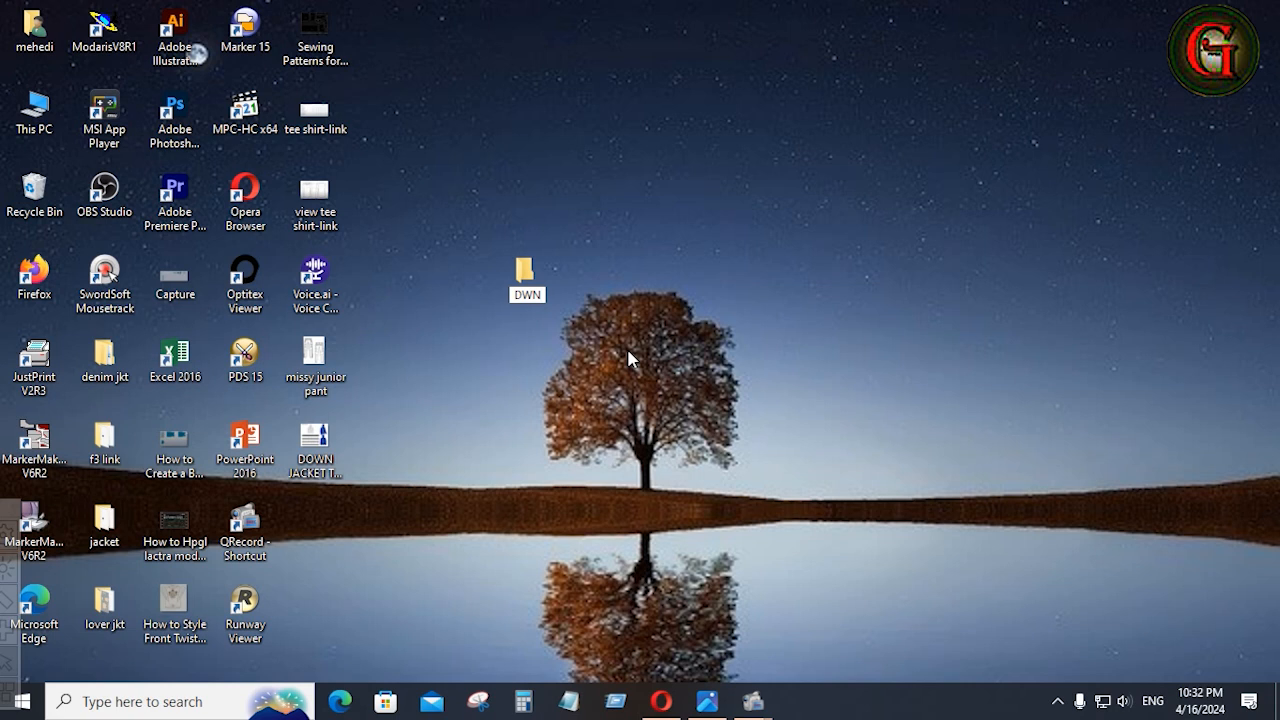
text(J0)
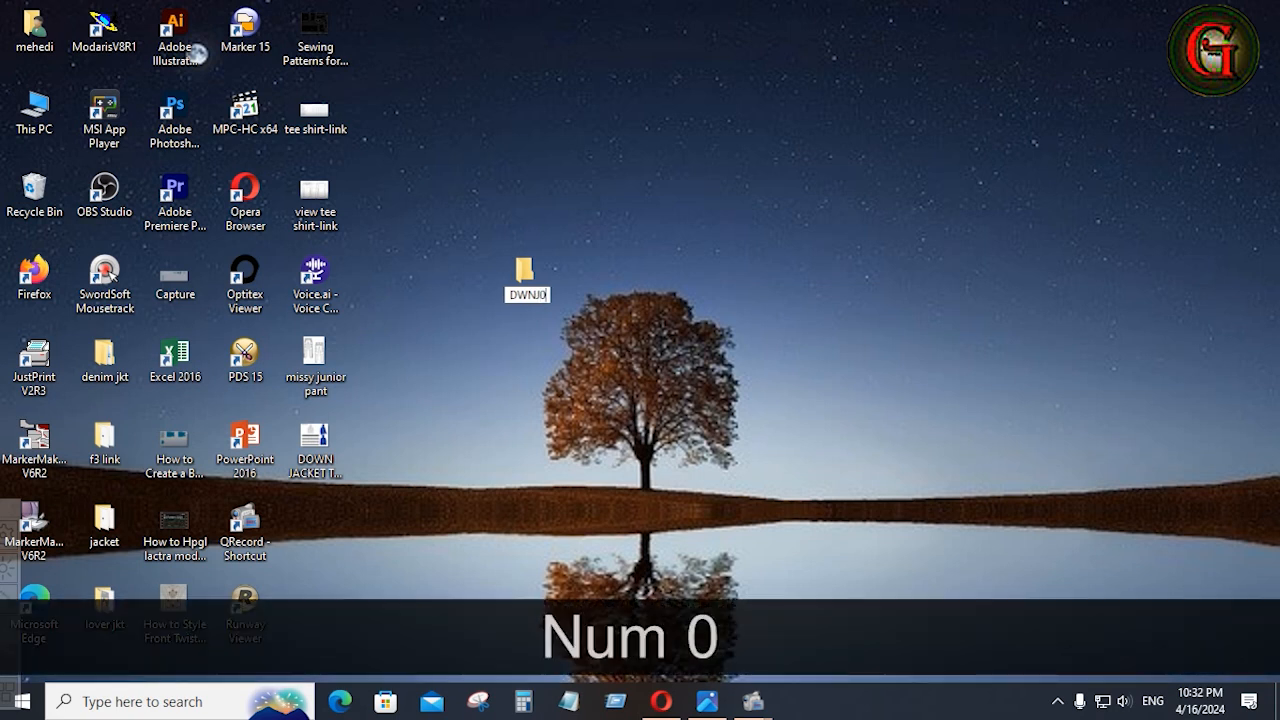
text(01)
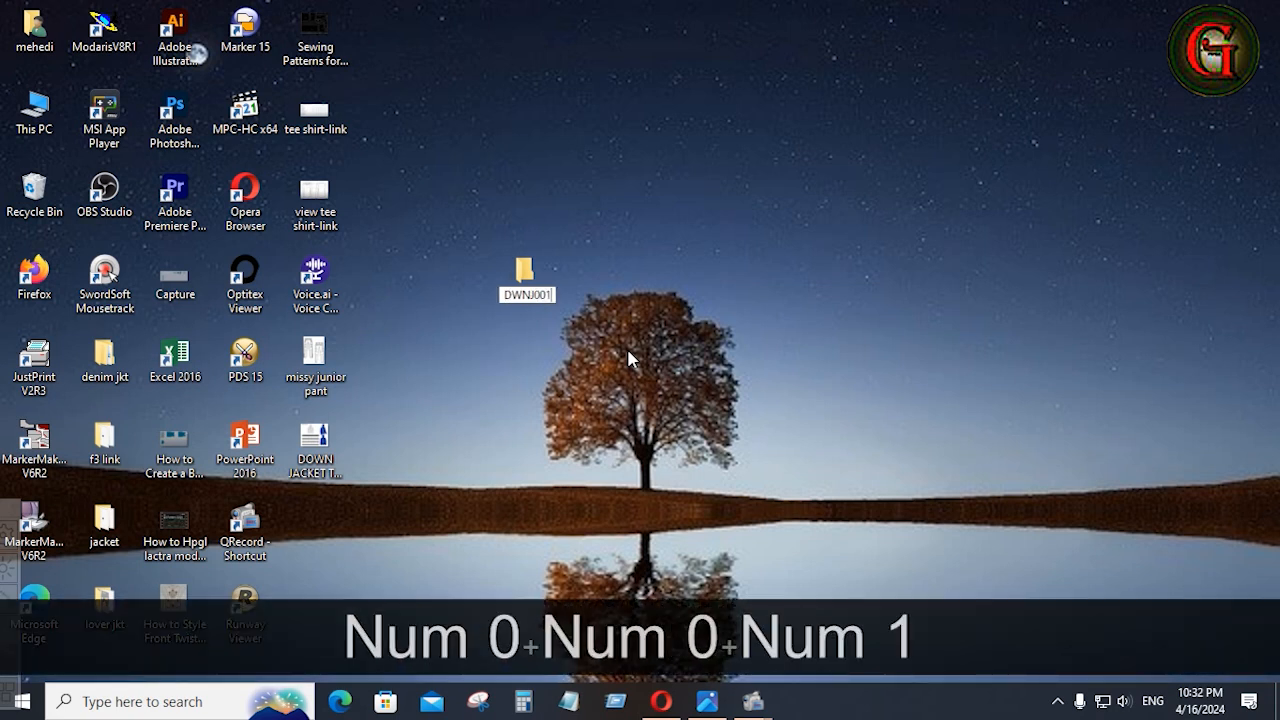
click(629, 358)
Launch Modaris V8R1 and create a new model named DWNJ001.
double_click(107, 44)
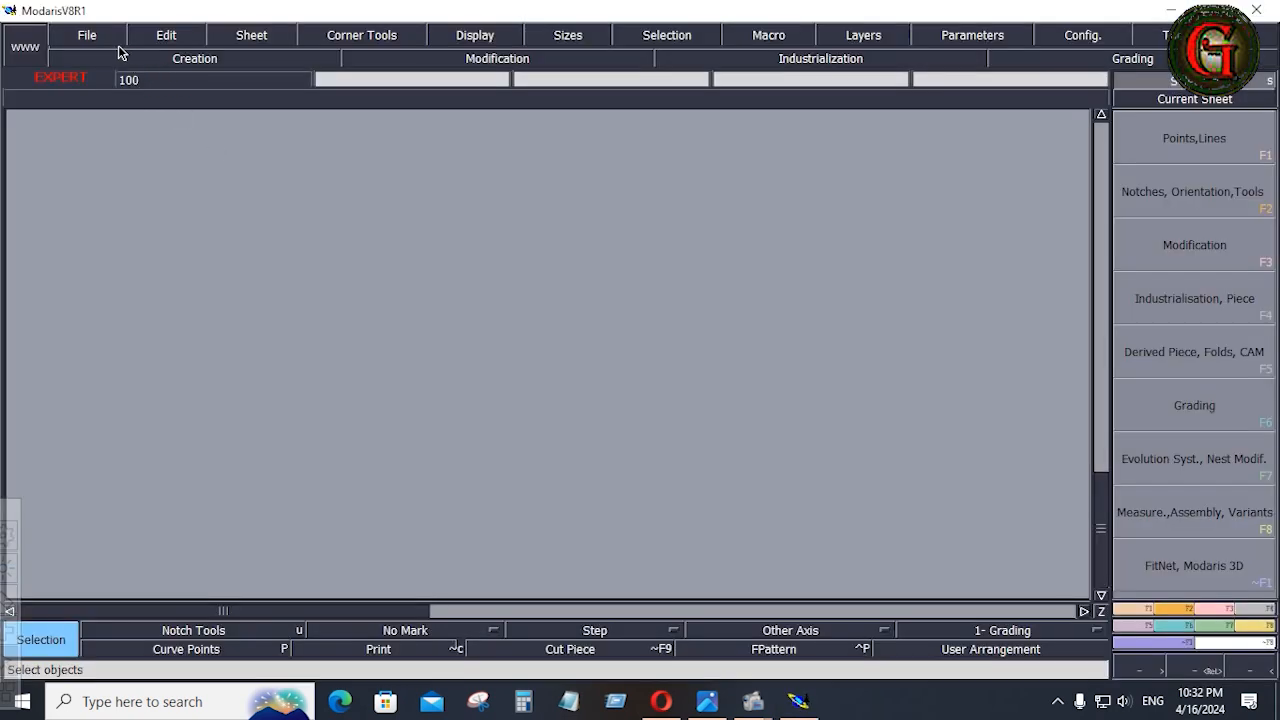
click(87, 36)
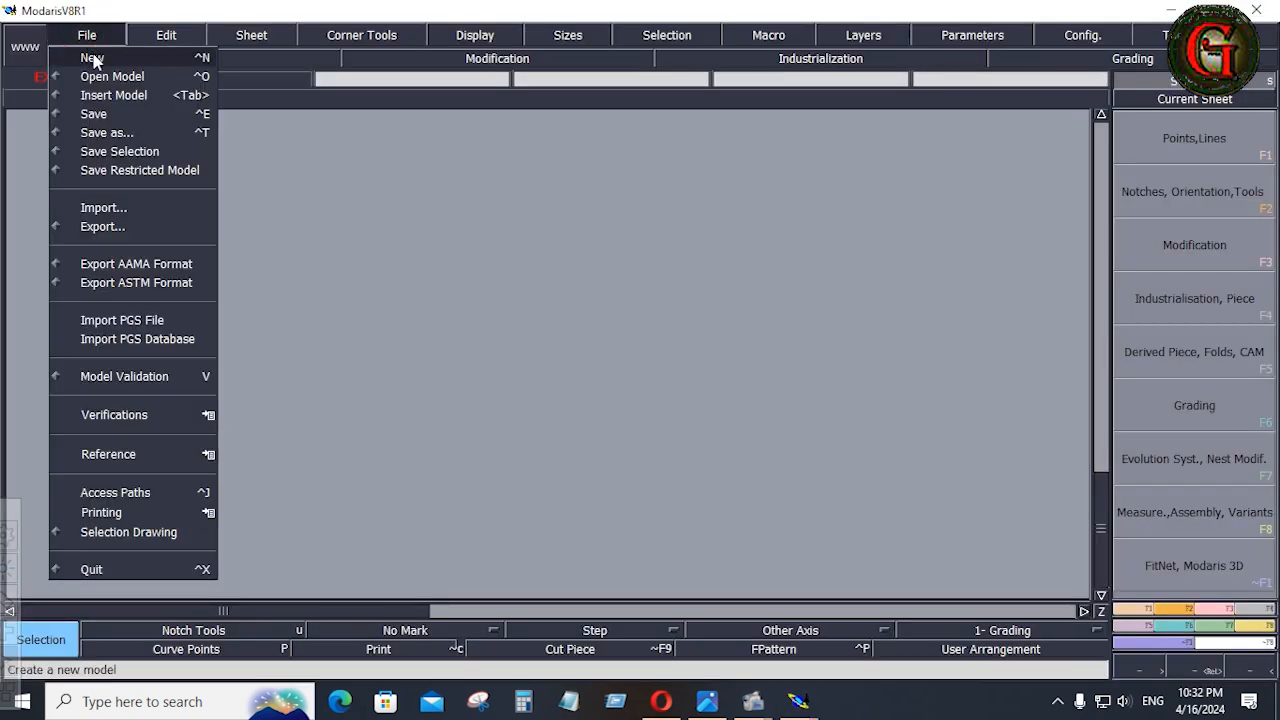
click(92, 58)
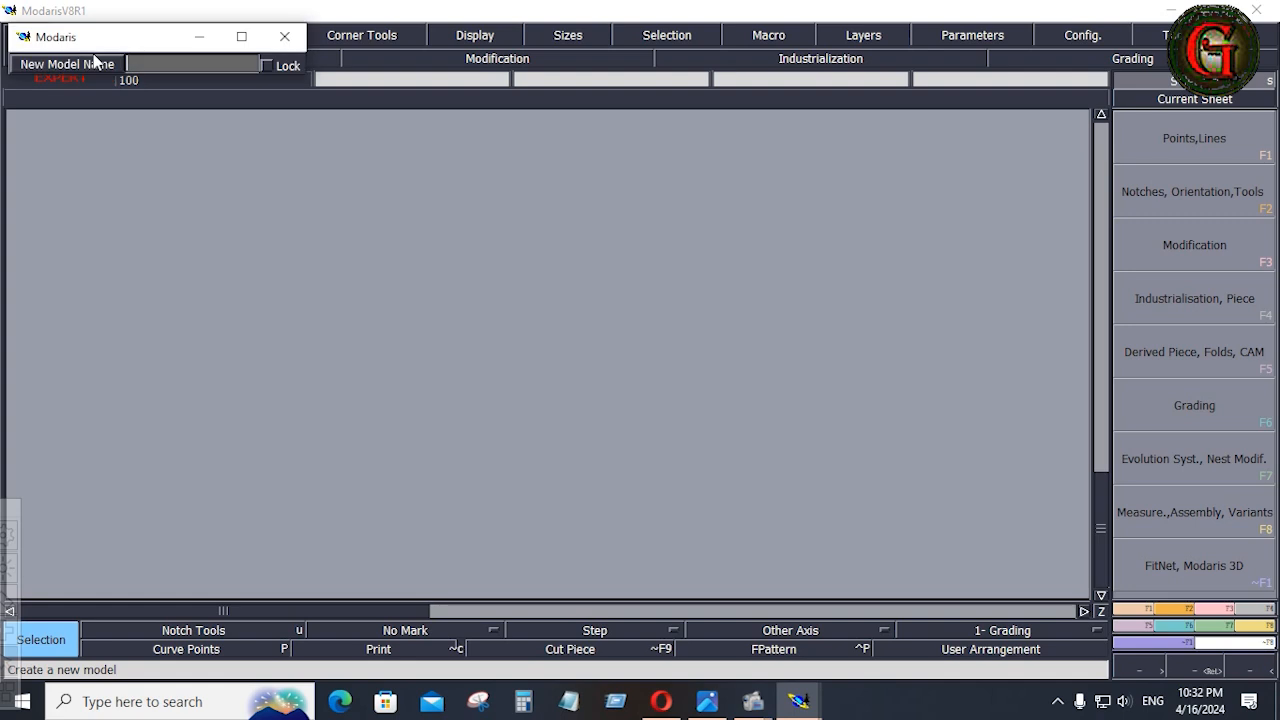
text(DW)
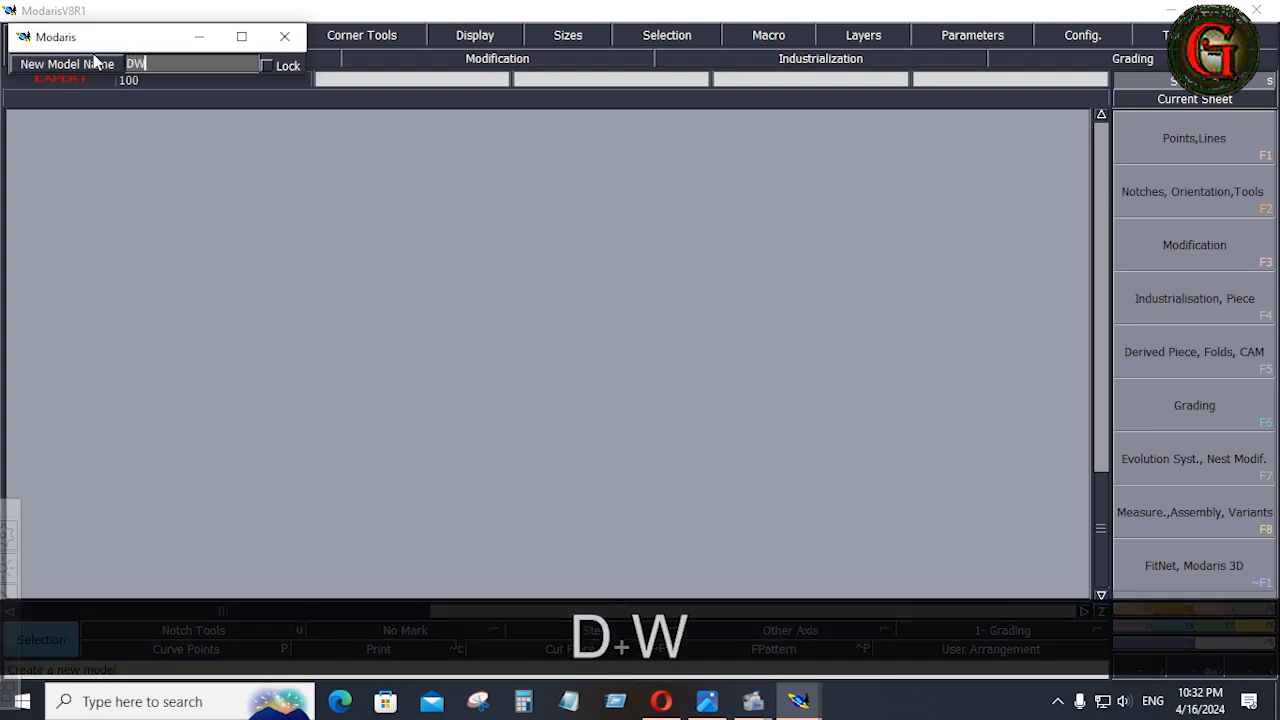
text(N)
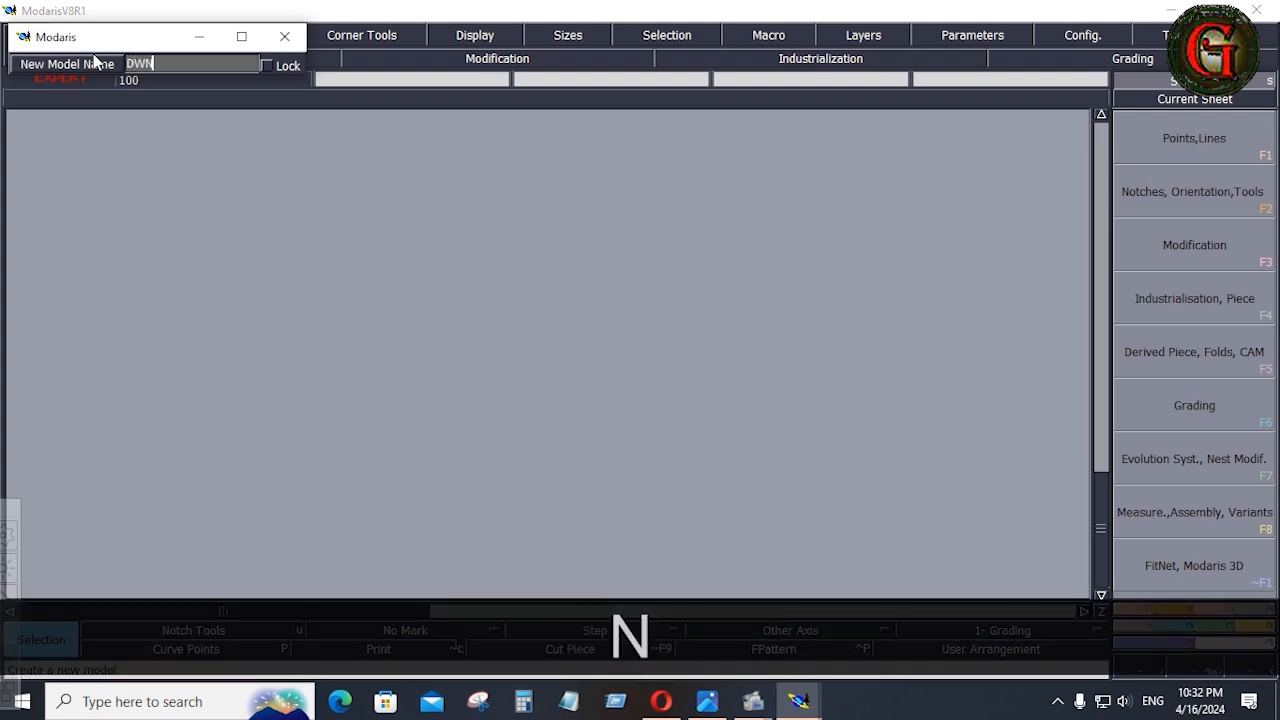
text(J)
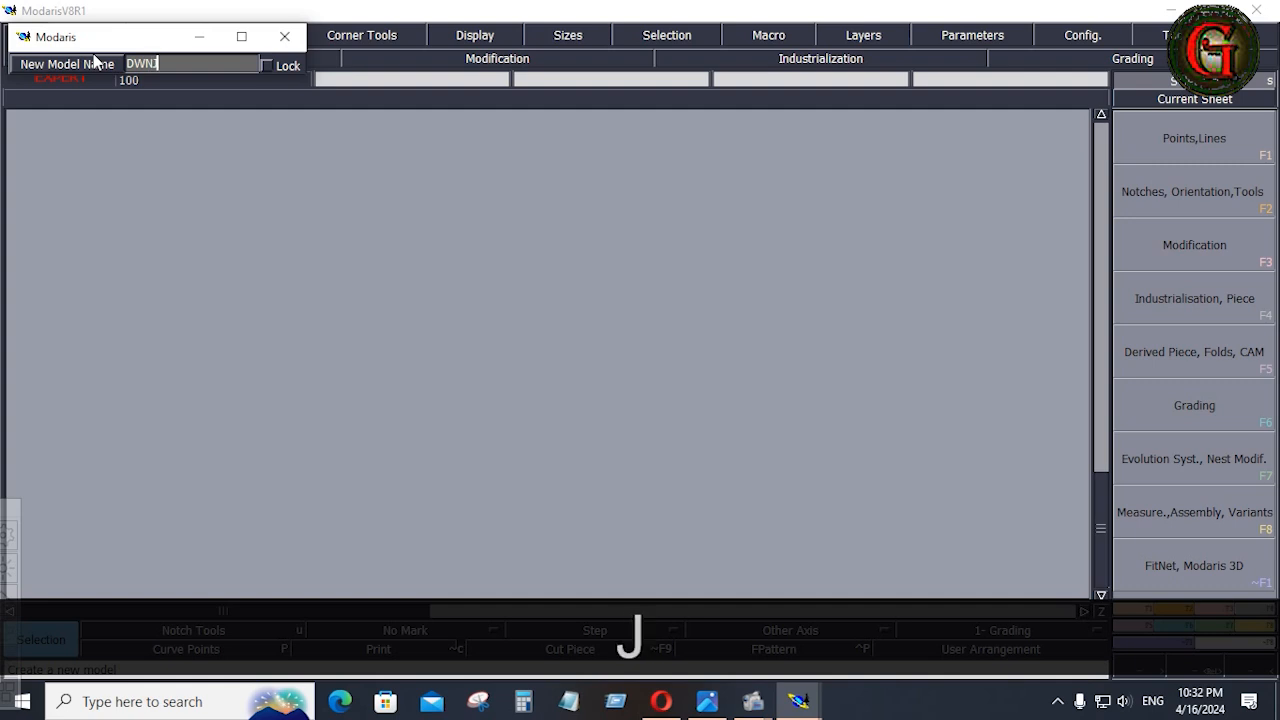
text(001)
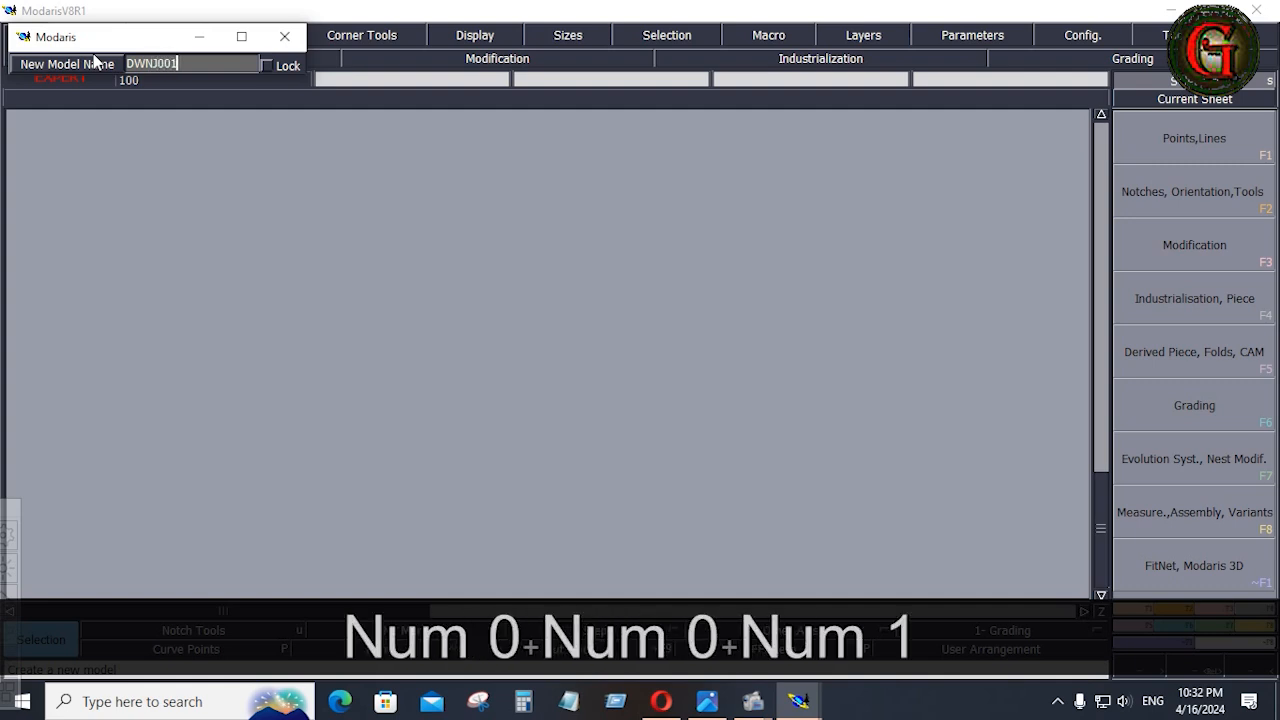
key(Return)
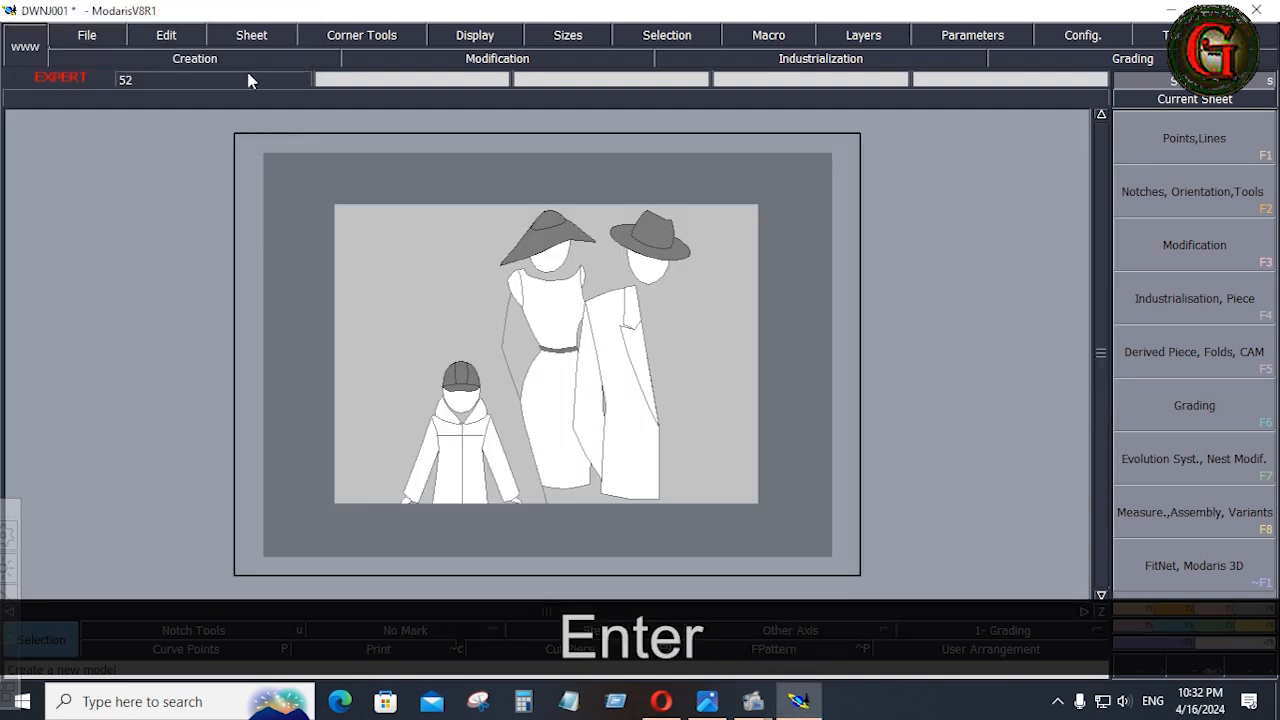
Add a new blank sheet to the model and display its title block and sizes.
click(268, 37)
click(258, 57)
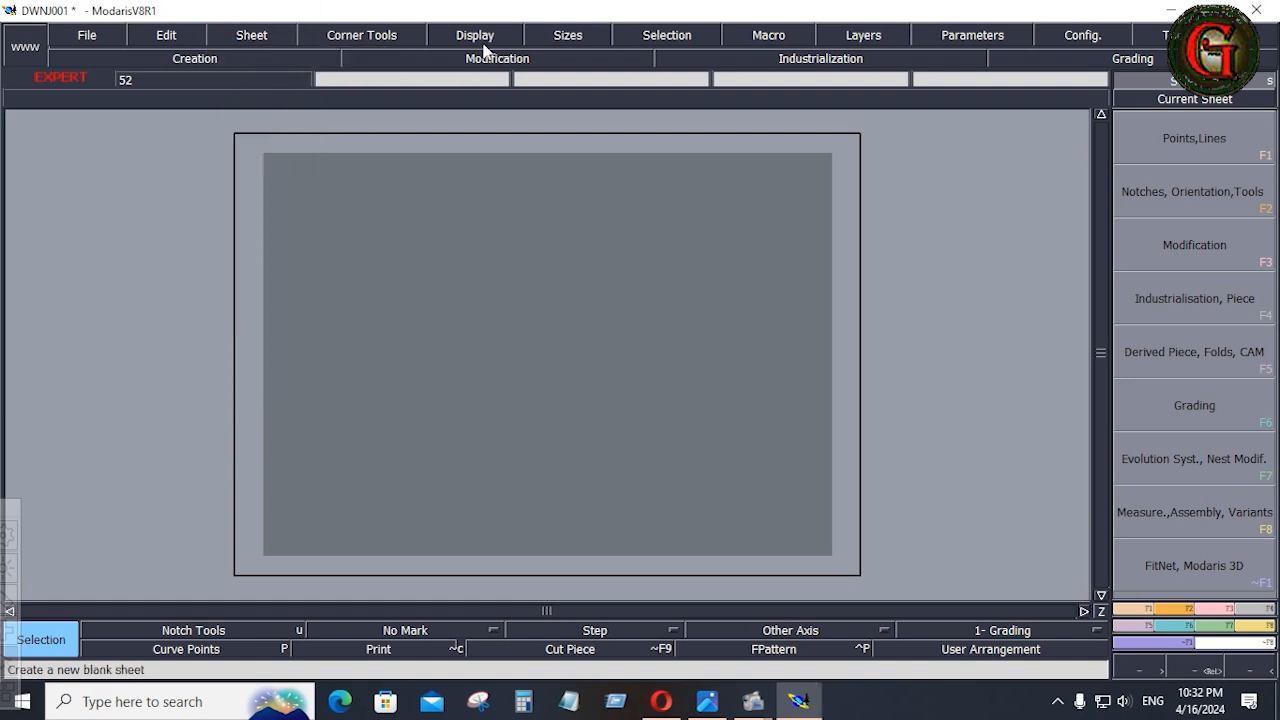
key(ctrl+u)
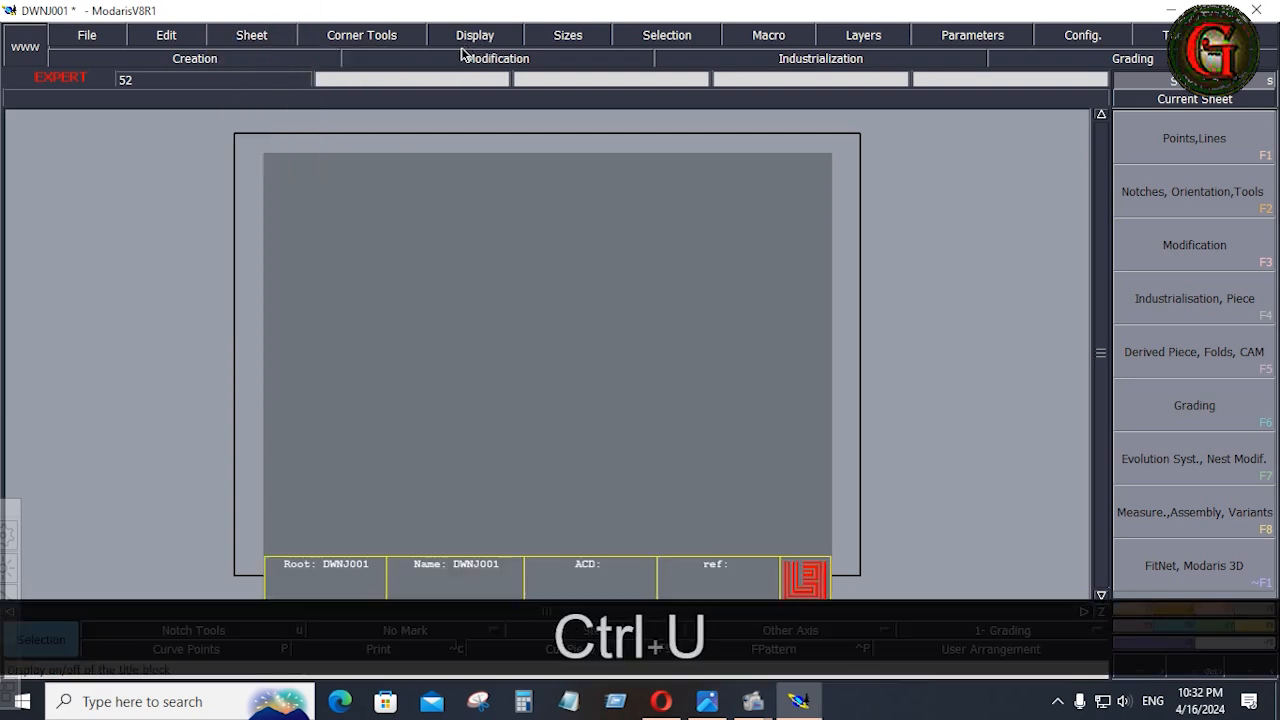
click(514, 34)
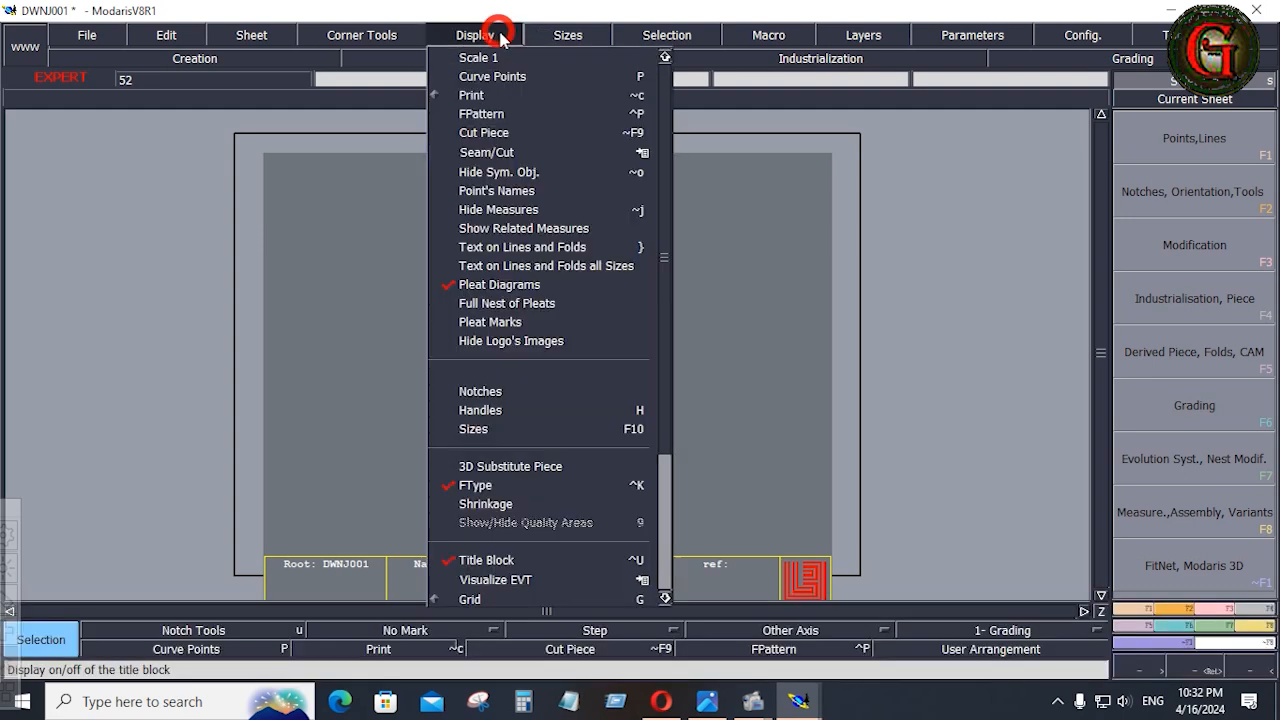
click(474, 429)
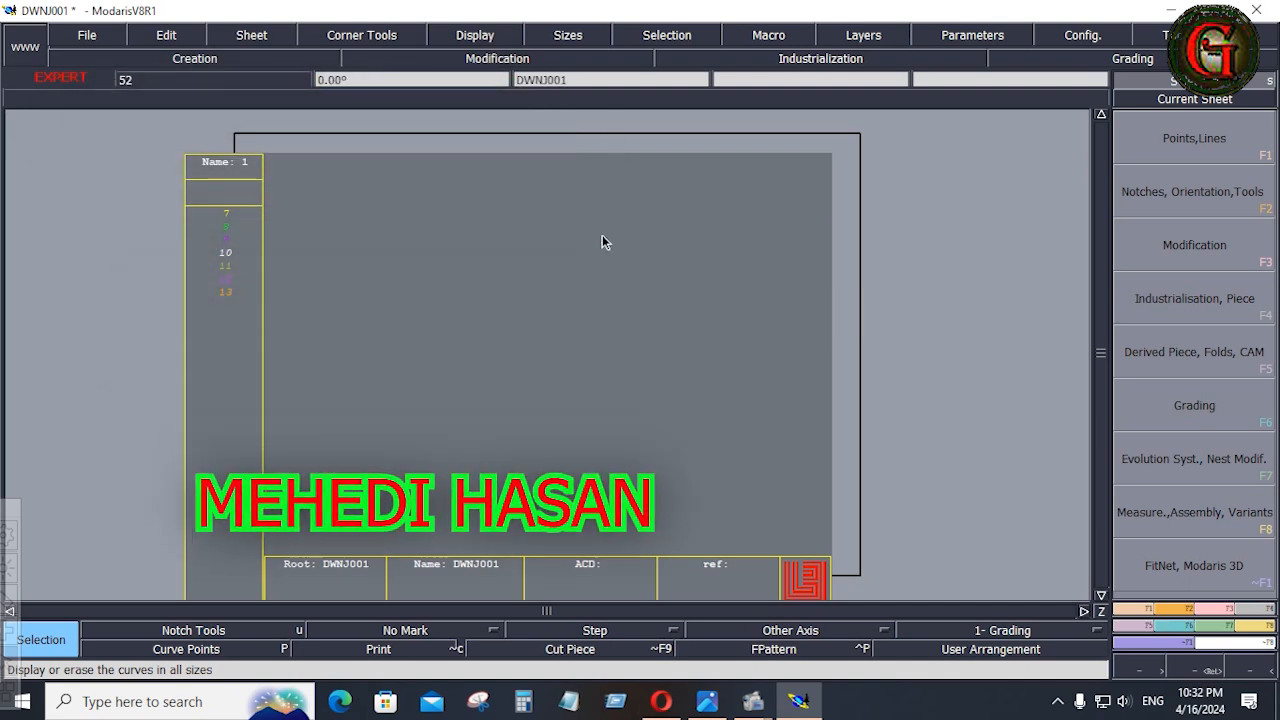
Activate the Imp. EVT command and consult the full size range in the down jacket tech pack image.
click(1222, 632)
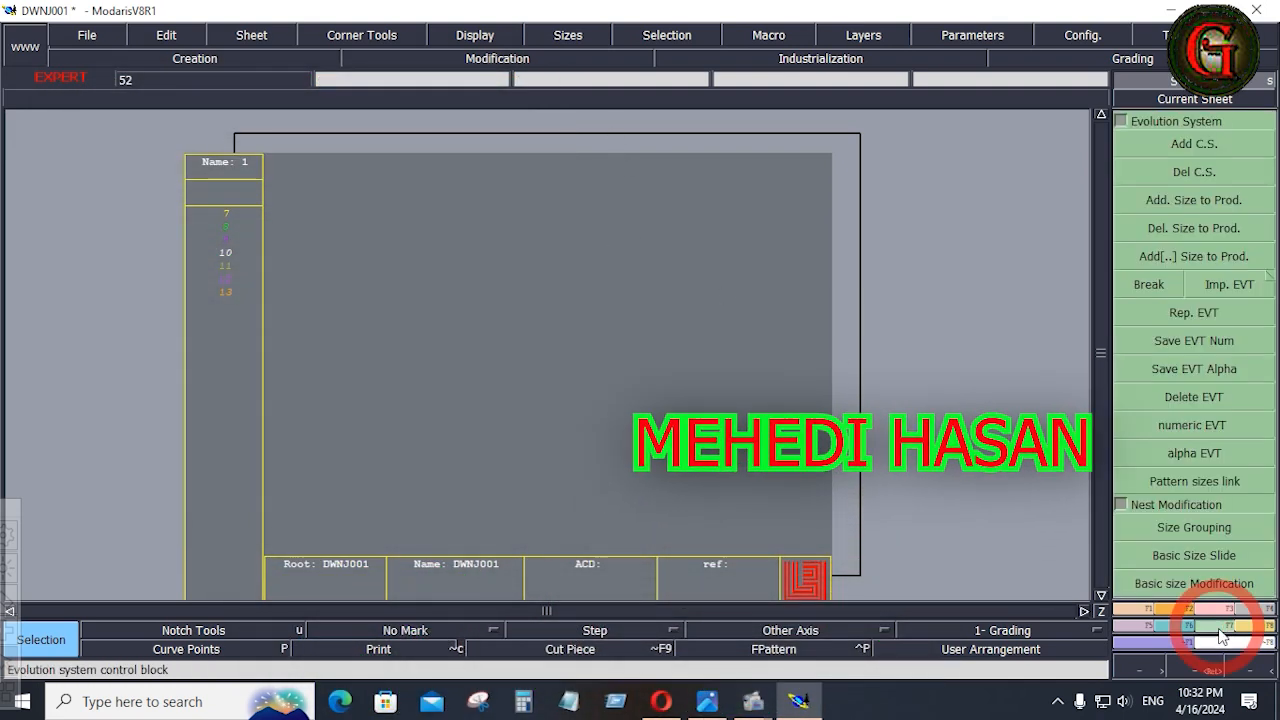
click(1229, 285)
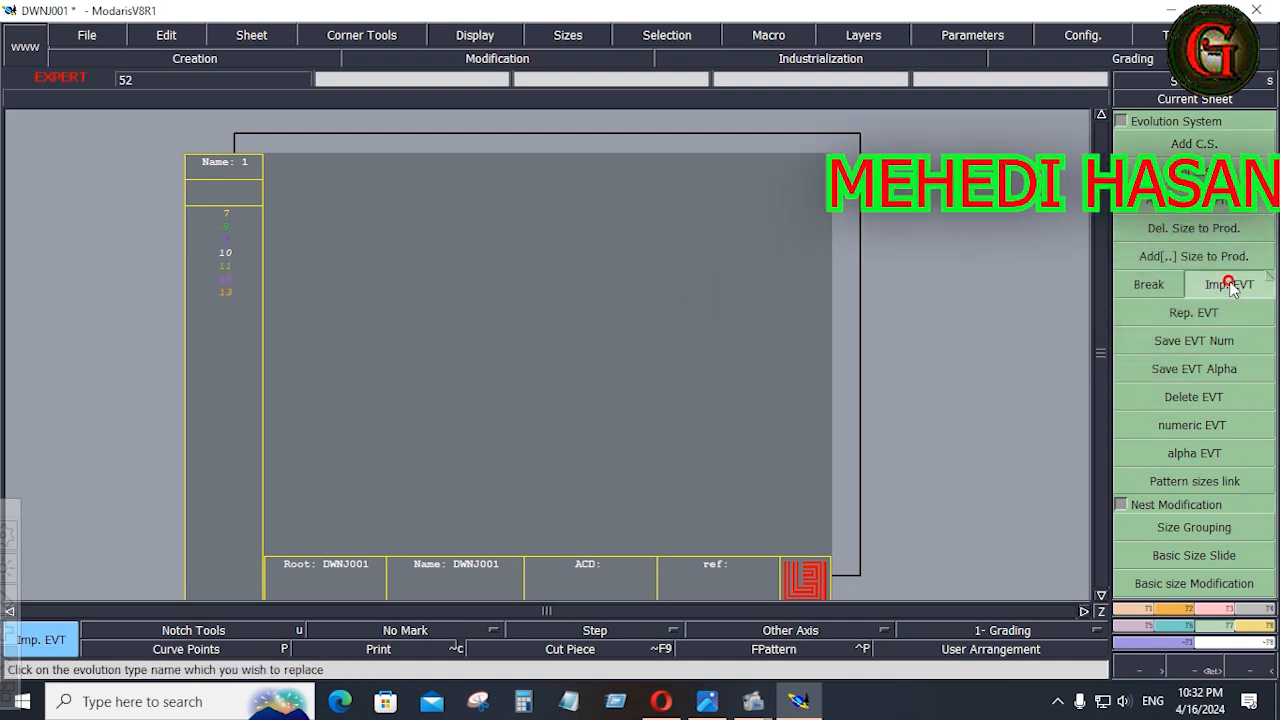
click(707, 705)
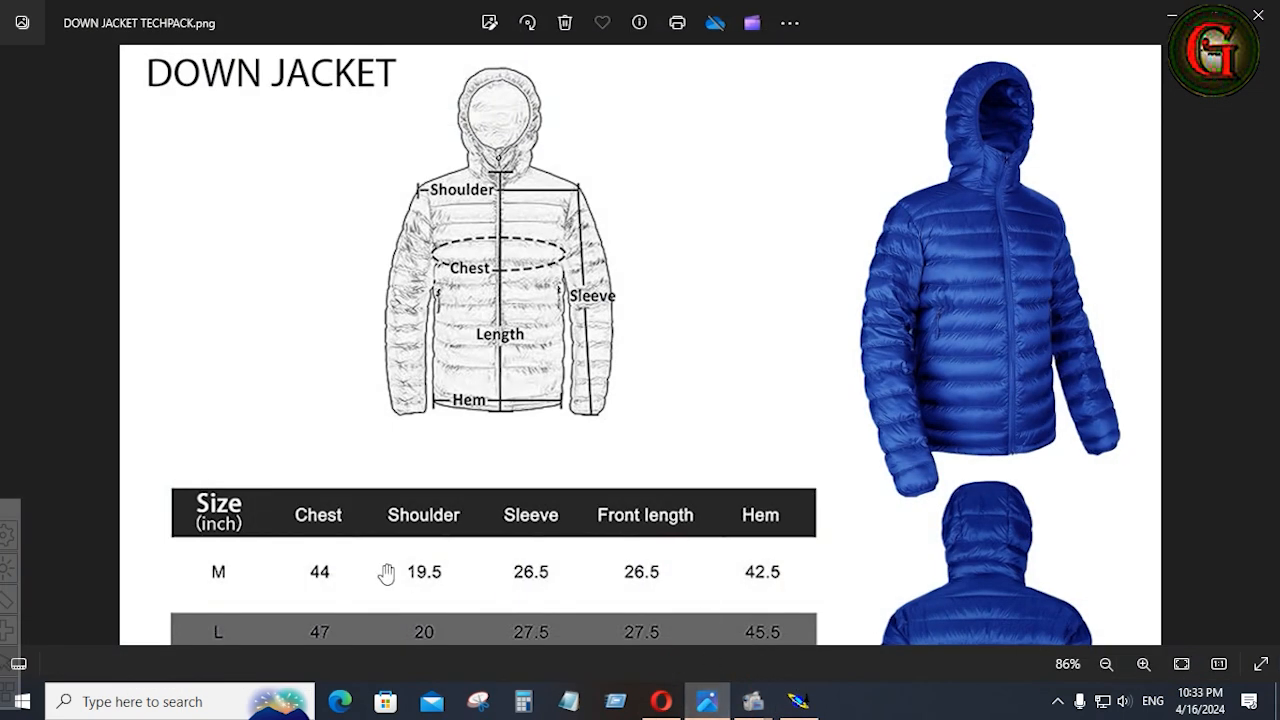
scroll(466, 506, down, 3)
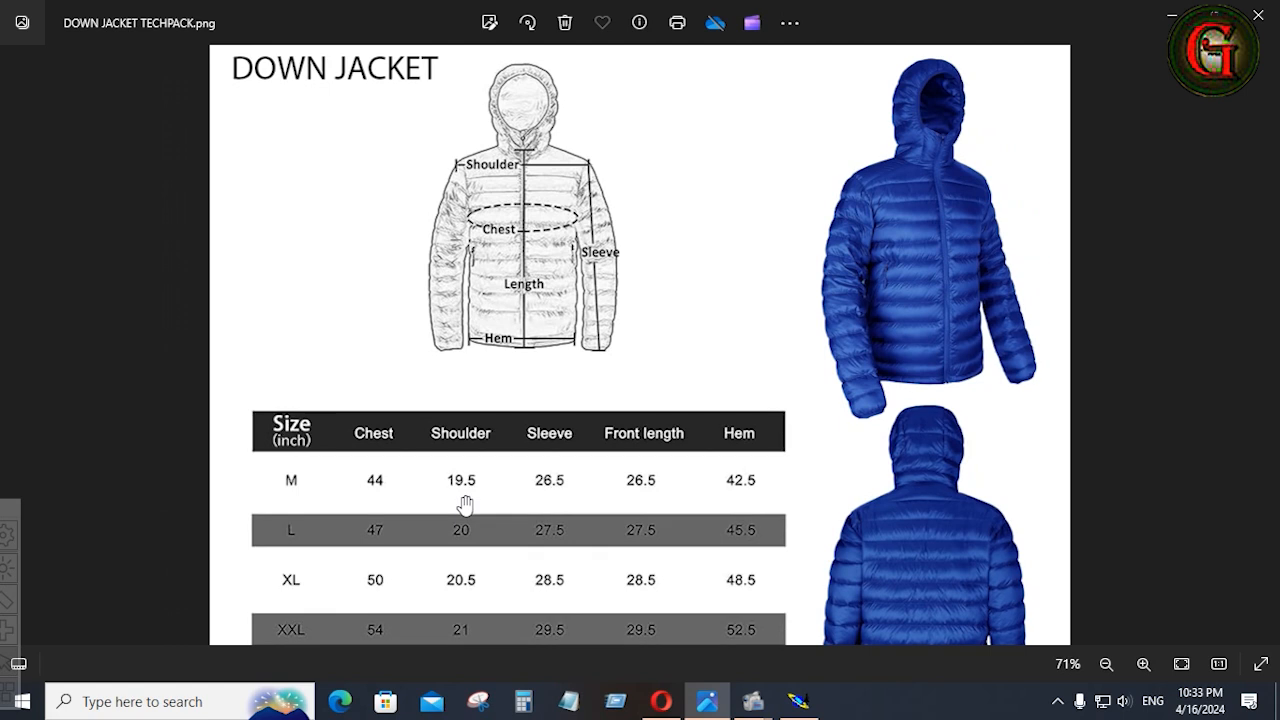
scroll(466, 506, down, 2)
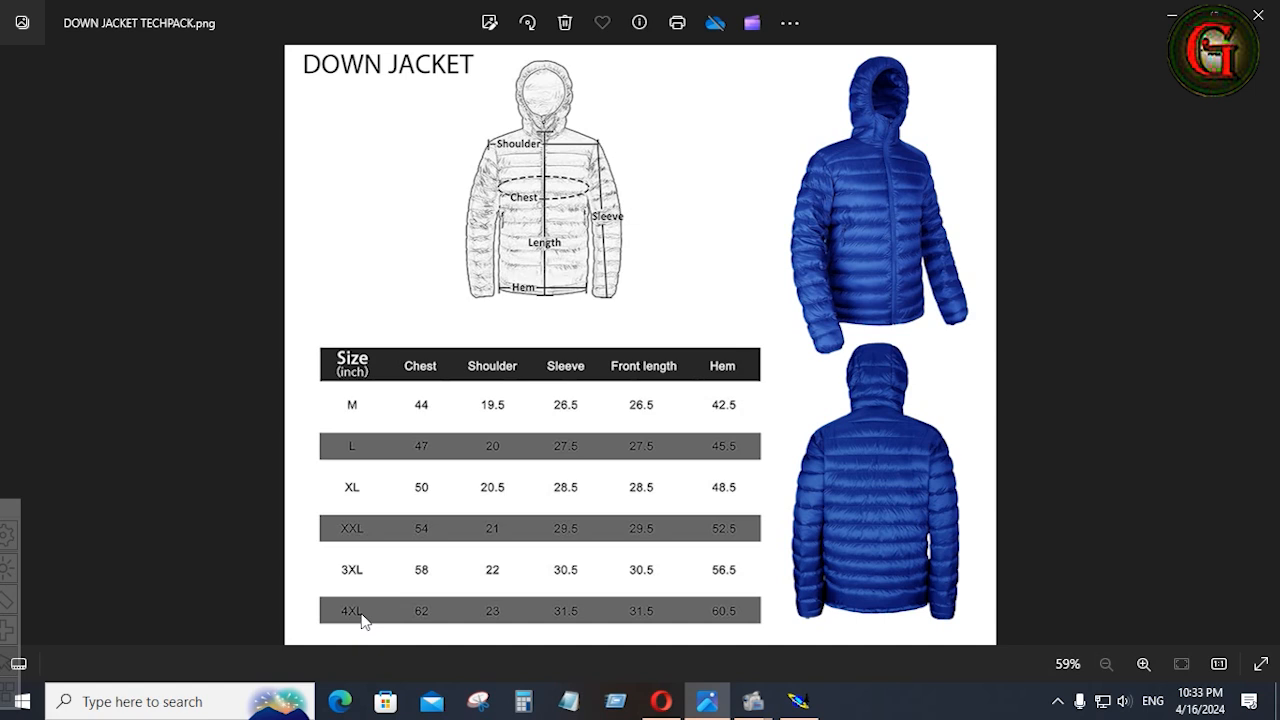
Open Notepad and enter alpha as the first line of a new text file.
click(567, 700)
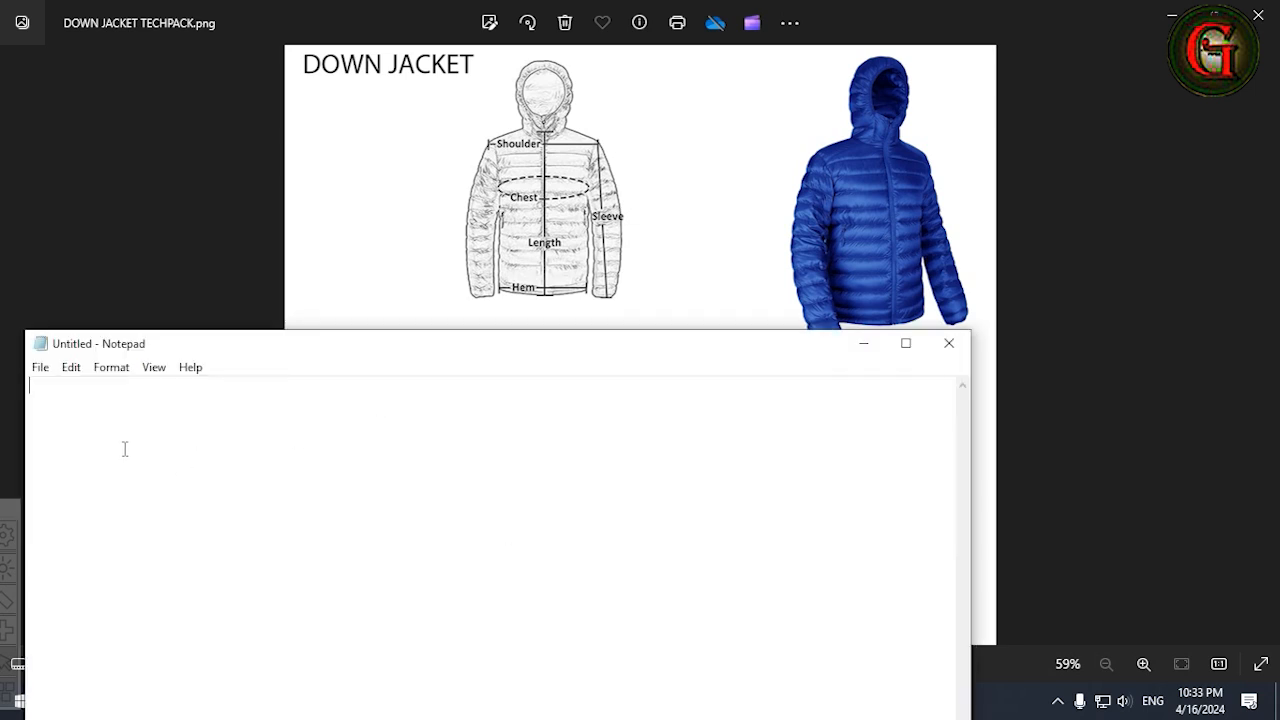
key(Caps_Lock)
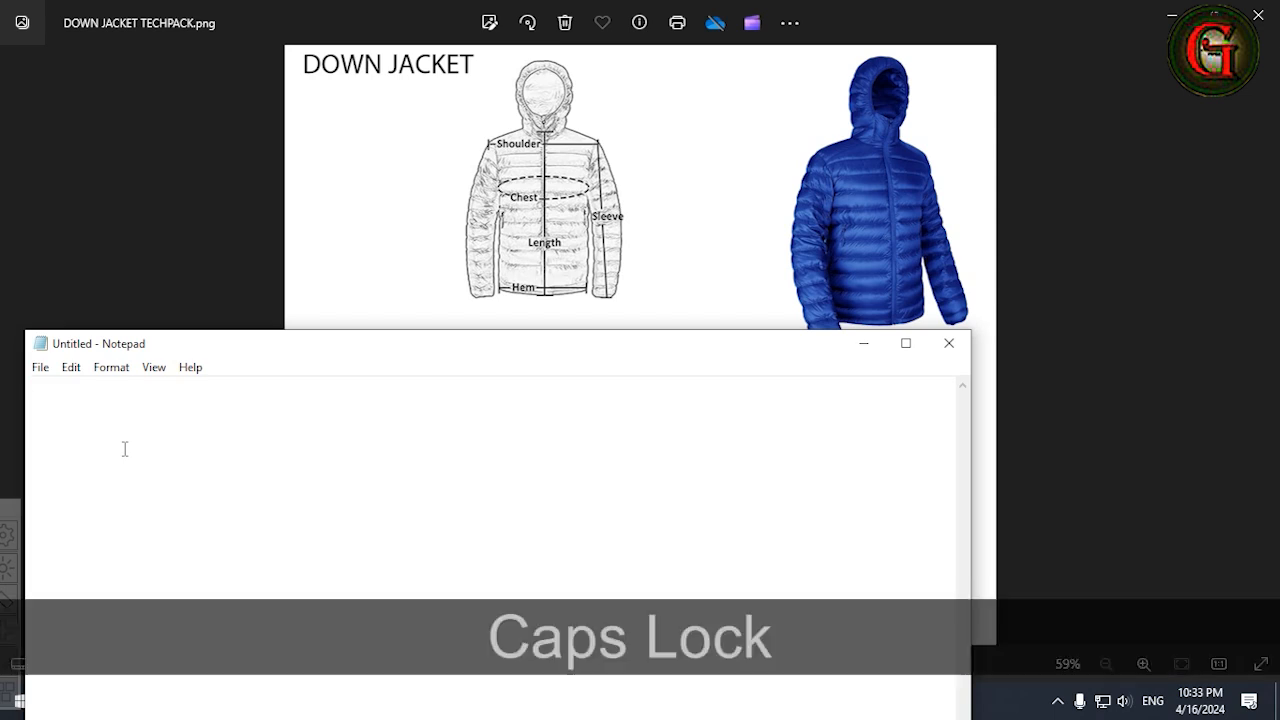
text(a)
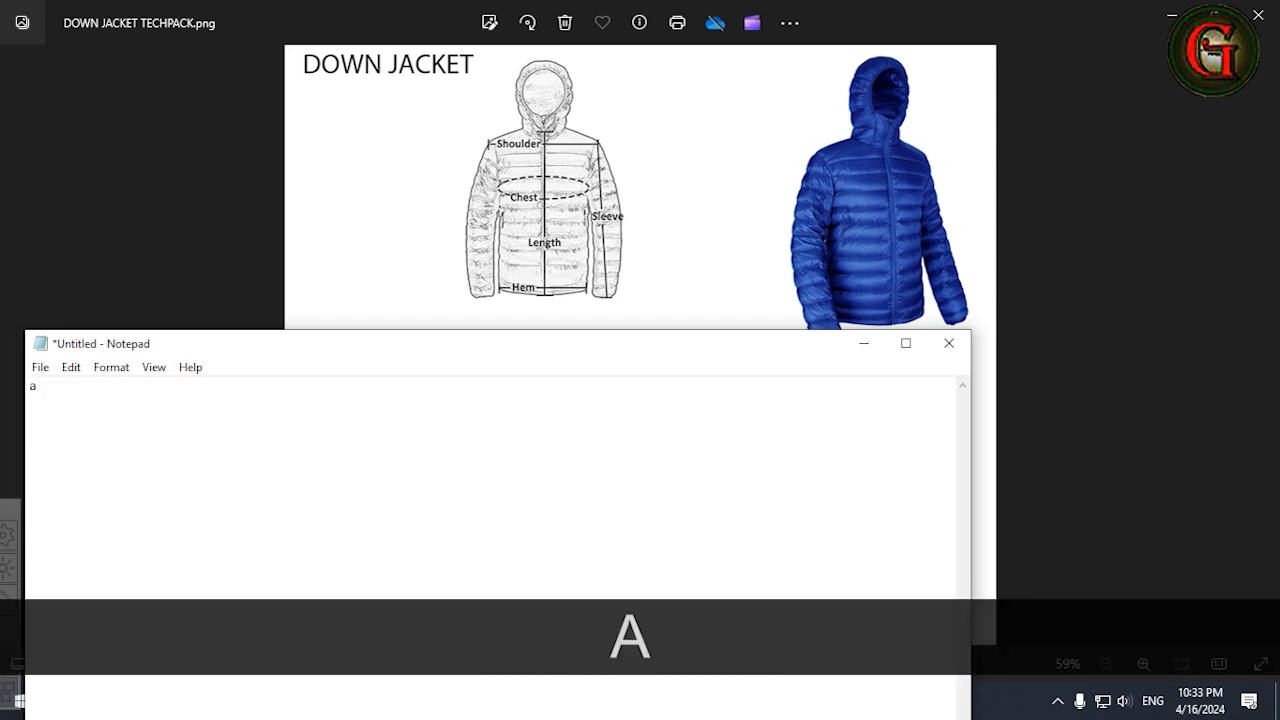
text(lpha)
key(Return)
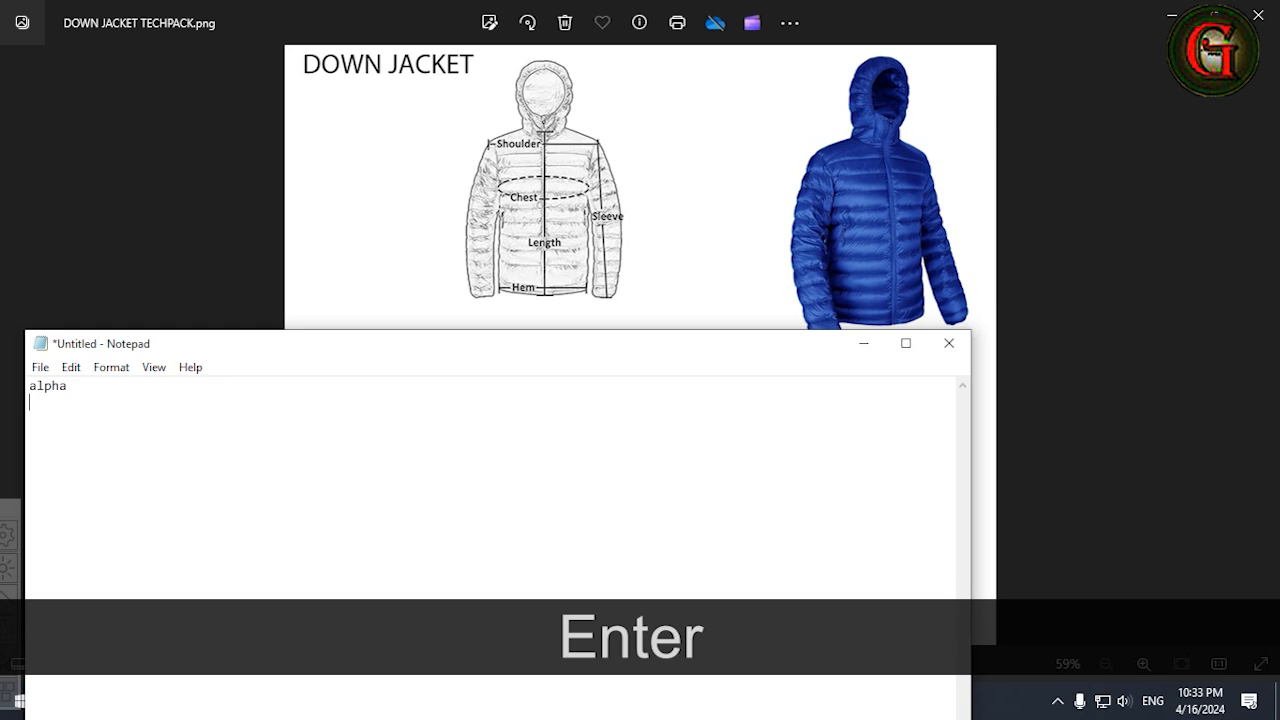
List the sizes M, L and XL on separate lines below alpha.
key(Caps_Lock)
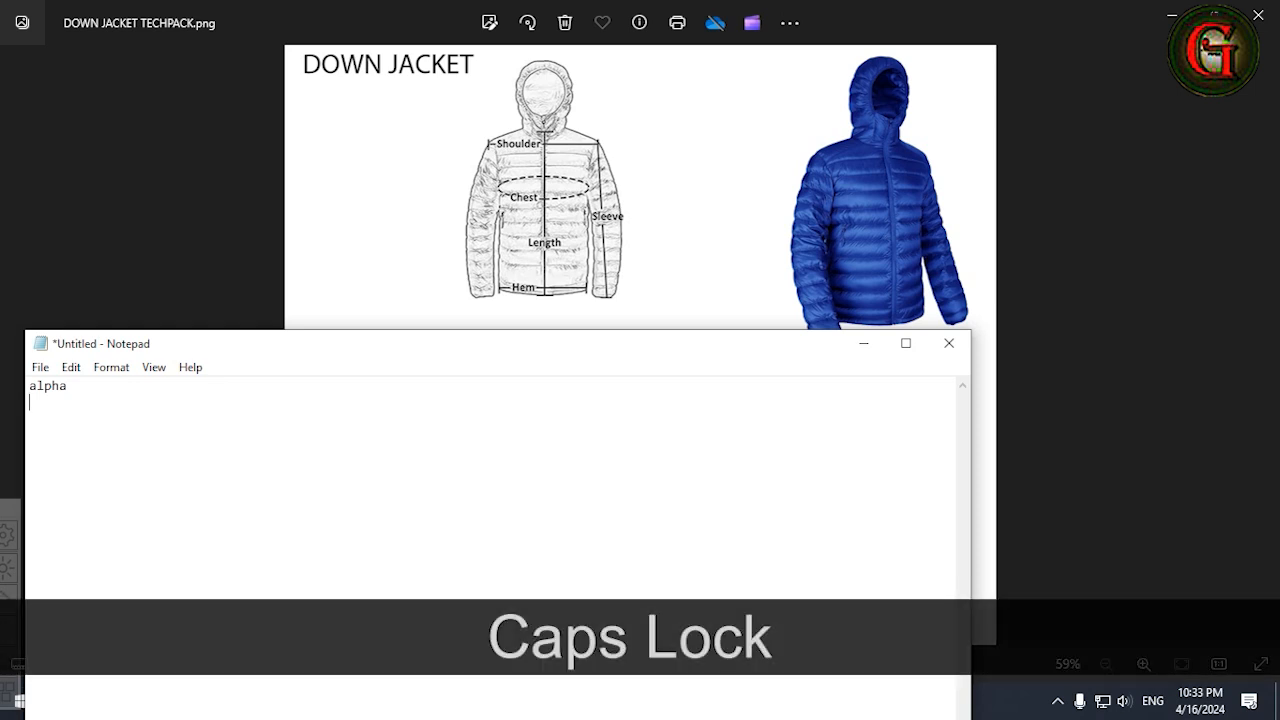
text(M)
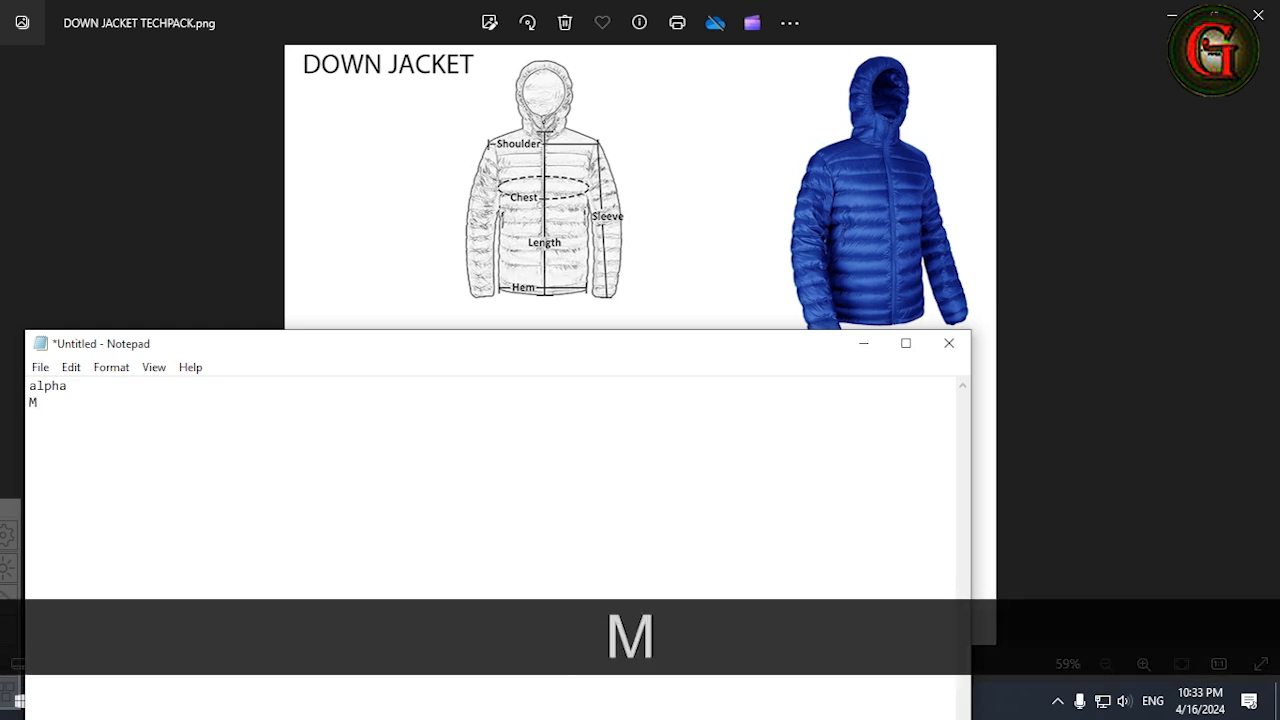
key(Return)
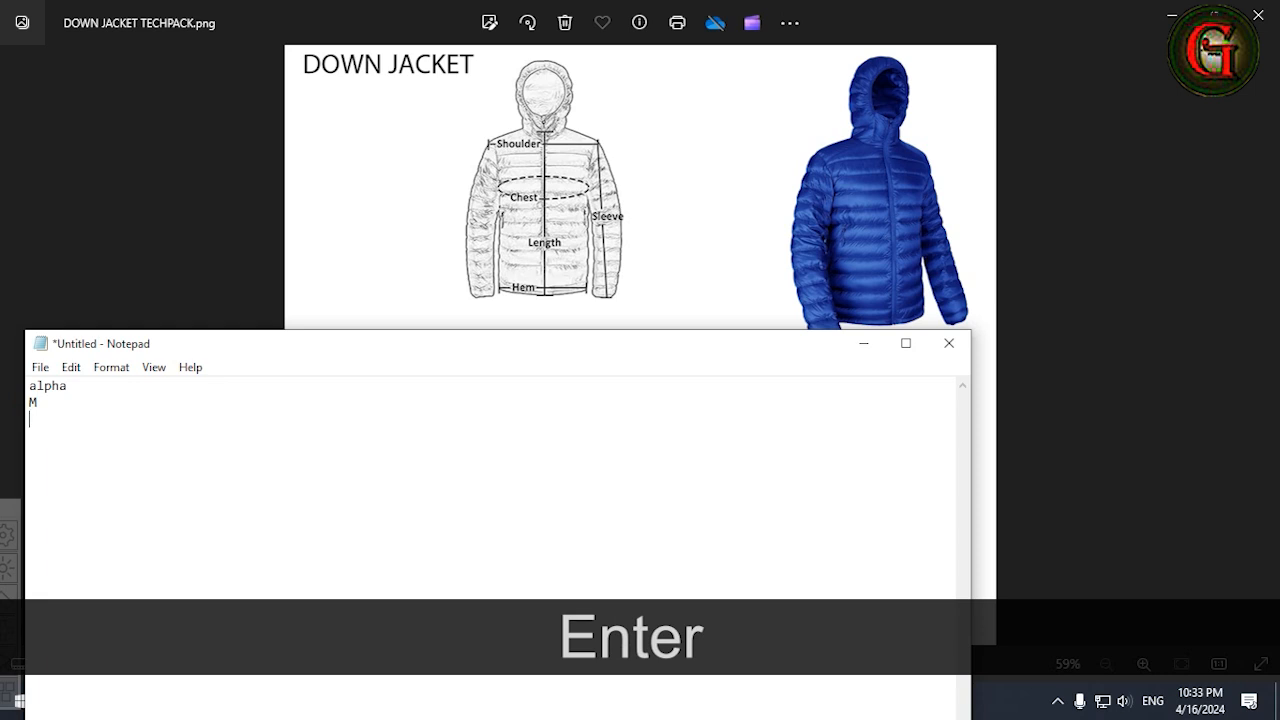
text(L)
key(Return)
text(X)
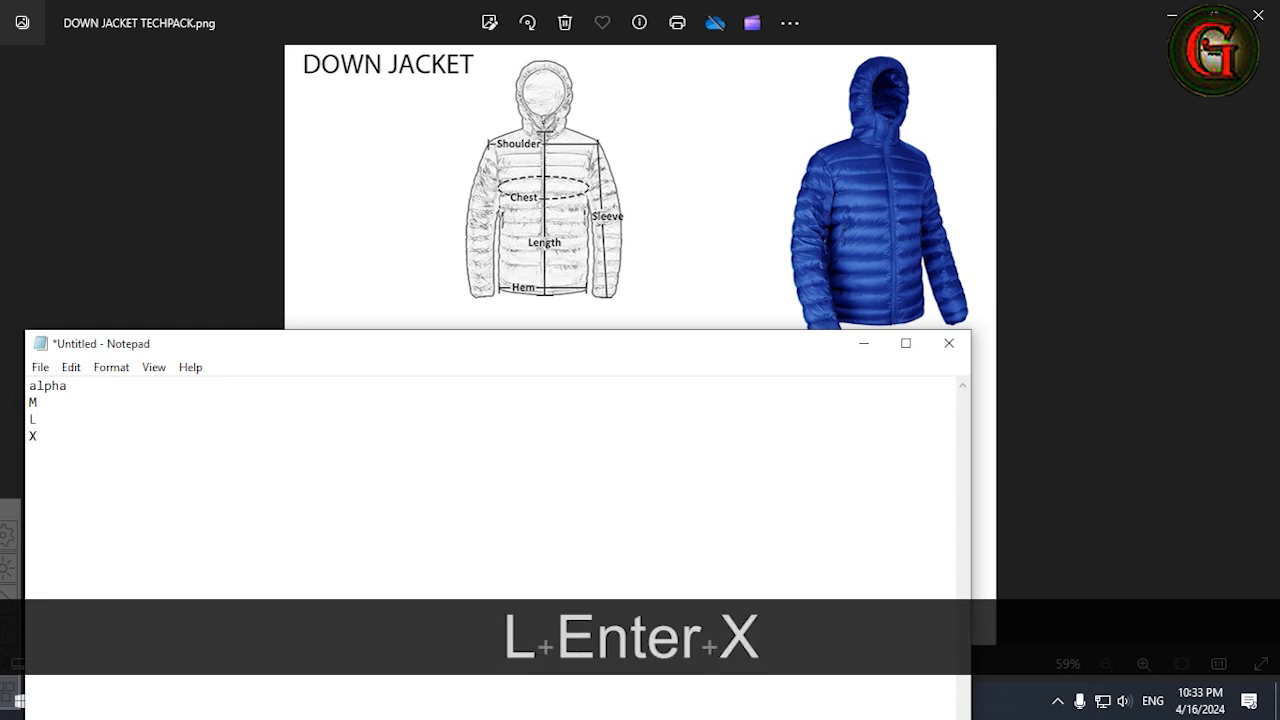
text(L)
key(Return)
Consult the tech pack size table and add XXL, 3XL and 4XL on separate lines below XL in the text file.
click(682, 212)
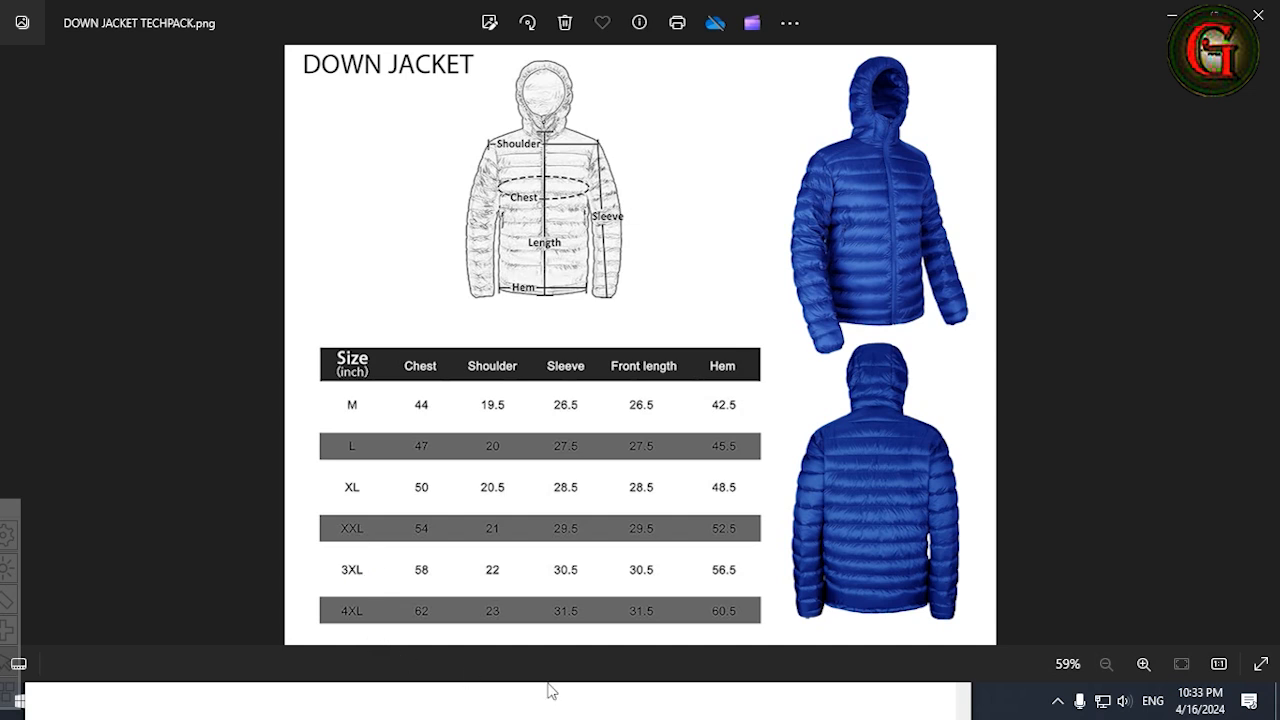
click(1172, 16)
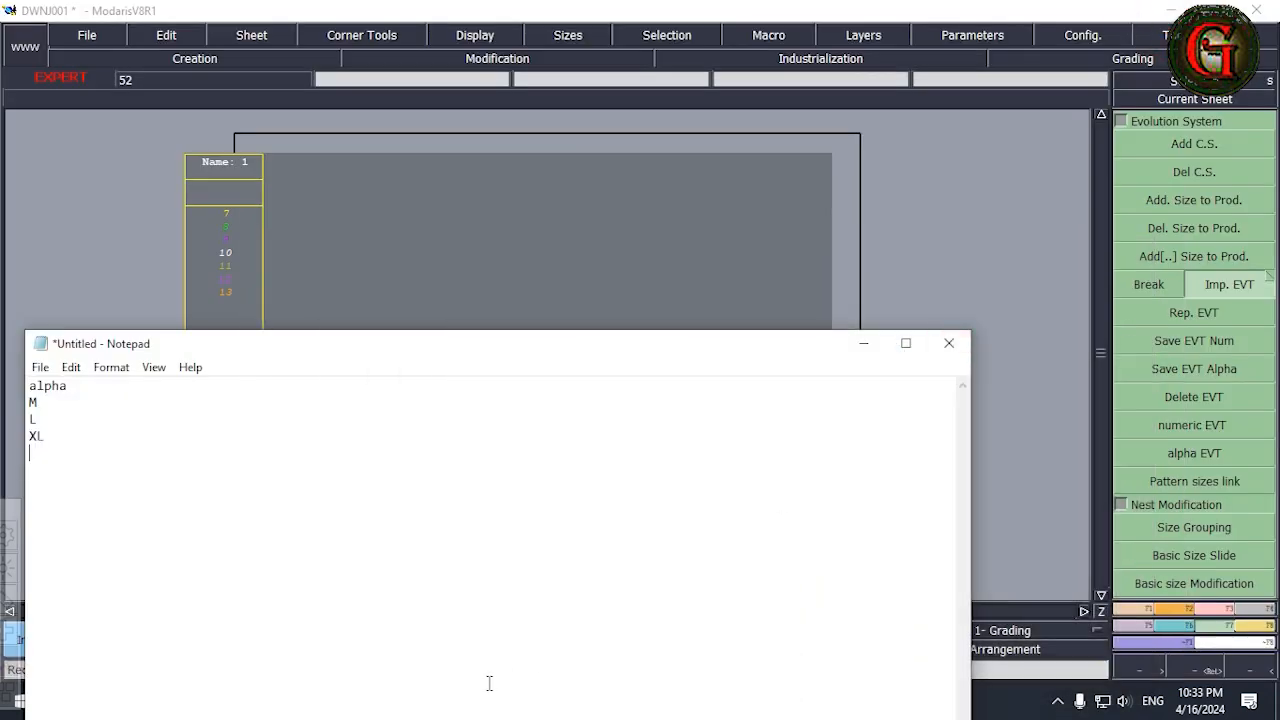
text(XX)
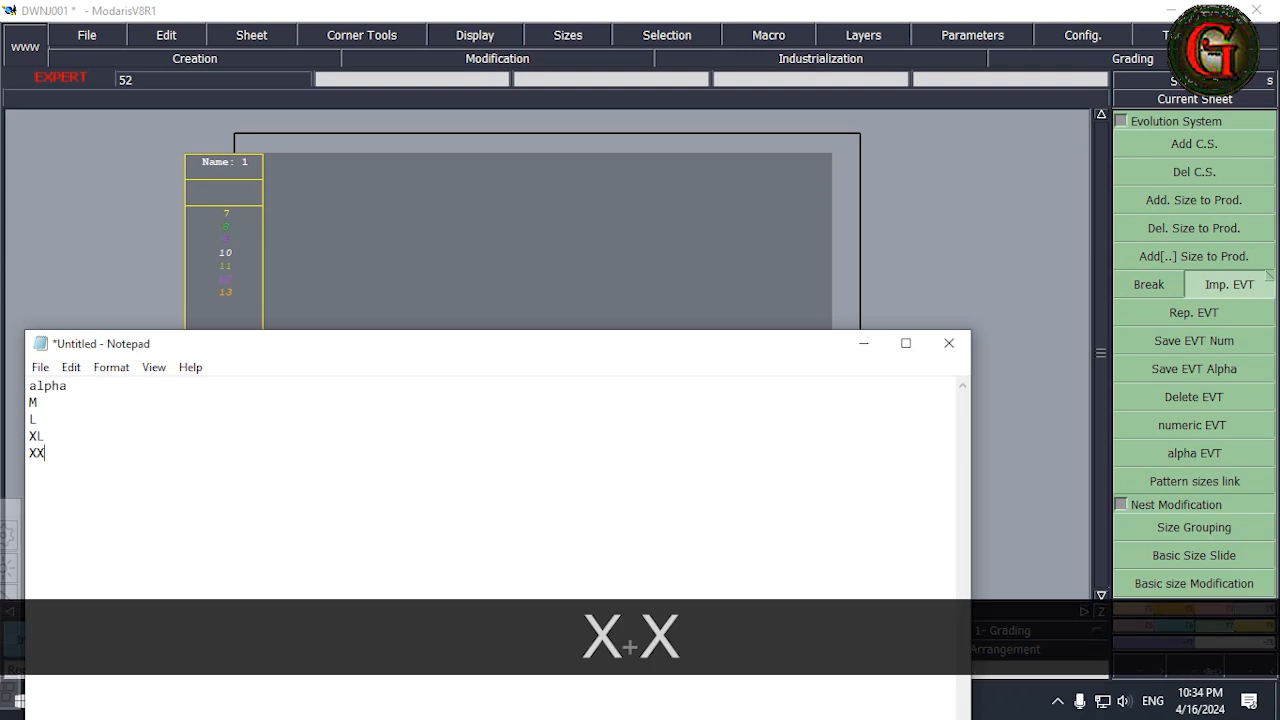
text(L)
key(Return)
text(3)
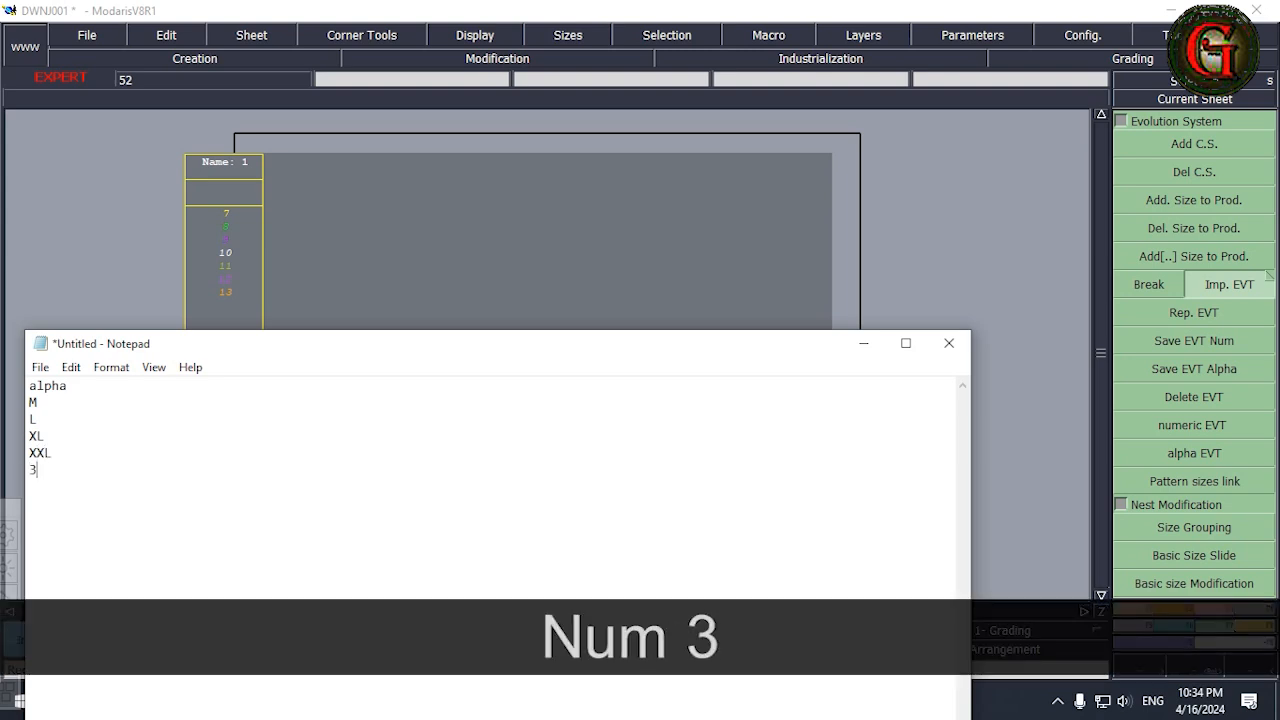
text(XL)
key(Return)
text(4XL)
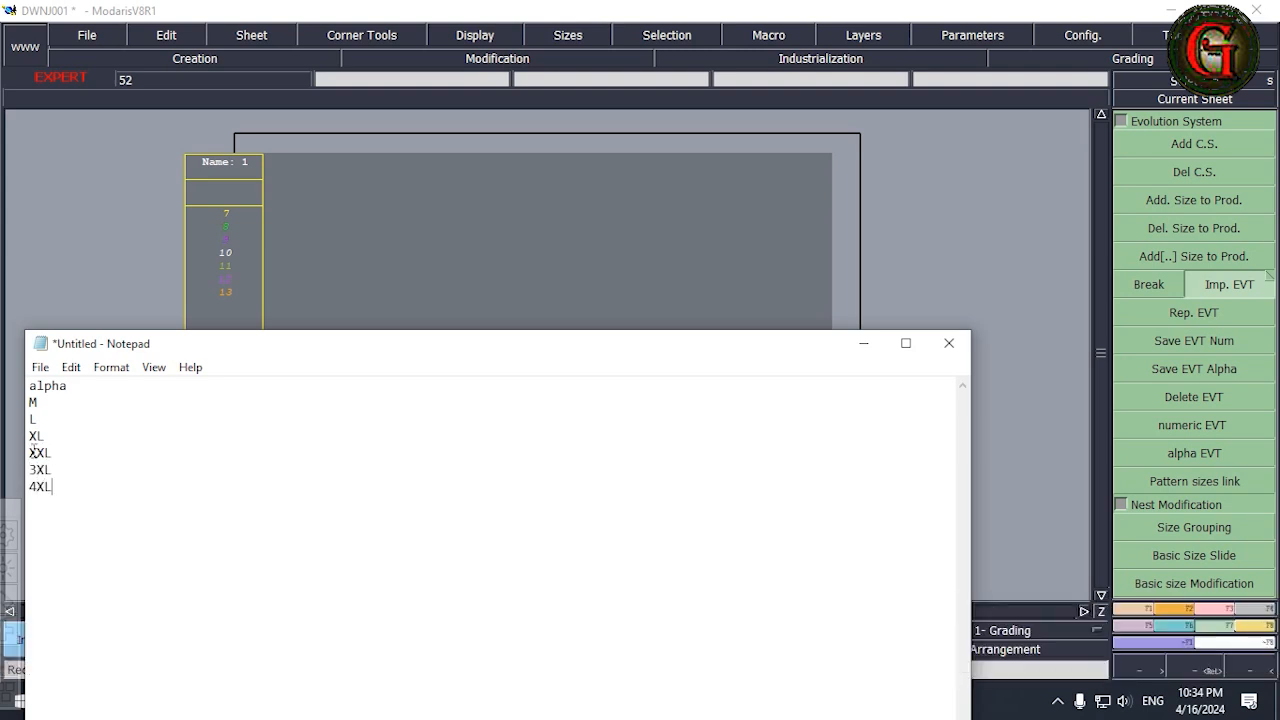
Rewrite the XXL line as 2XL and mark M as the base size with a leading asterisk.
click(38, 453)
key(Delete)
text(2)
text(*)
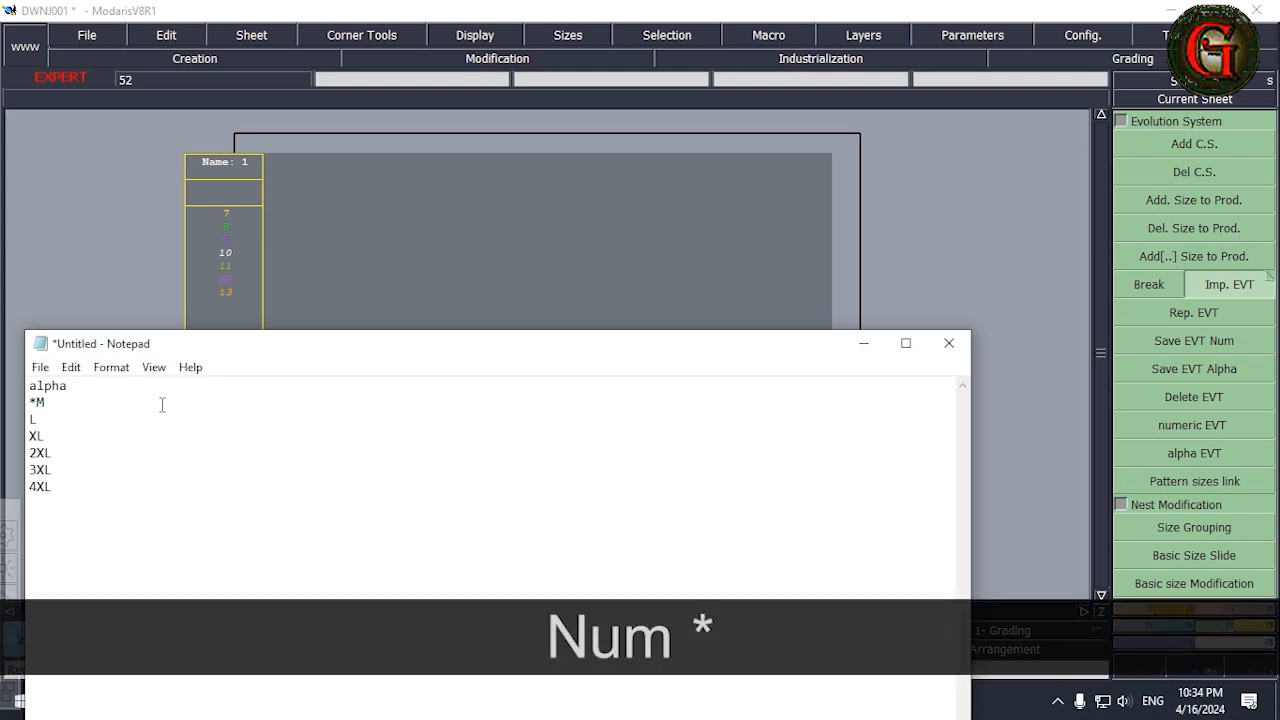
Save the size list as the text file M-5XL in the DWNJ001 folder on the Desktop and close Notepad.
click(40, 367)
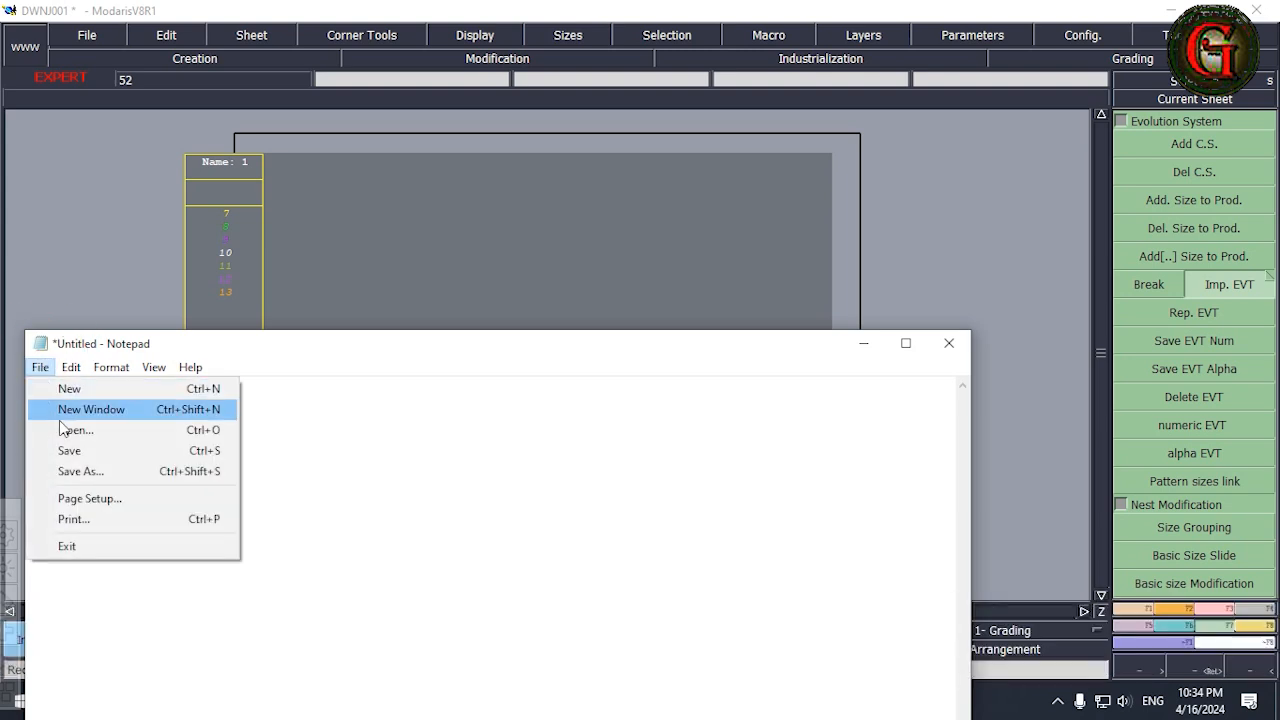
click(80, 471)
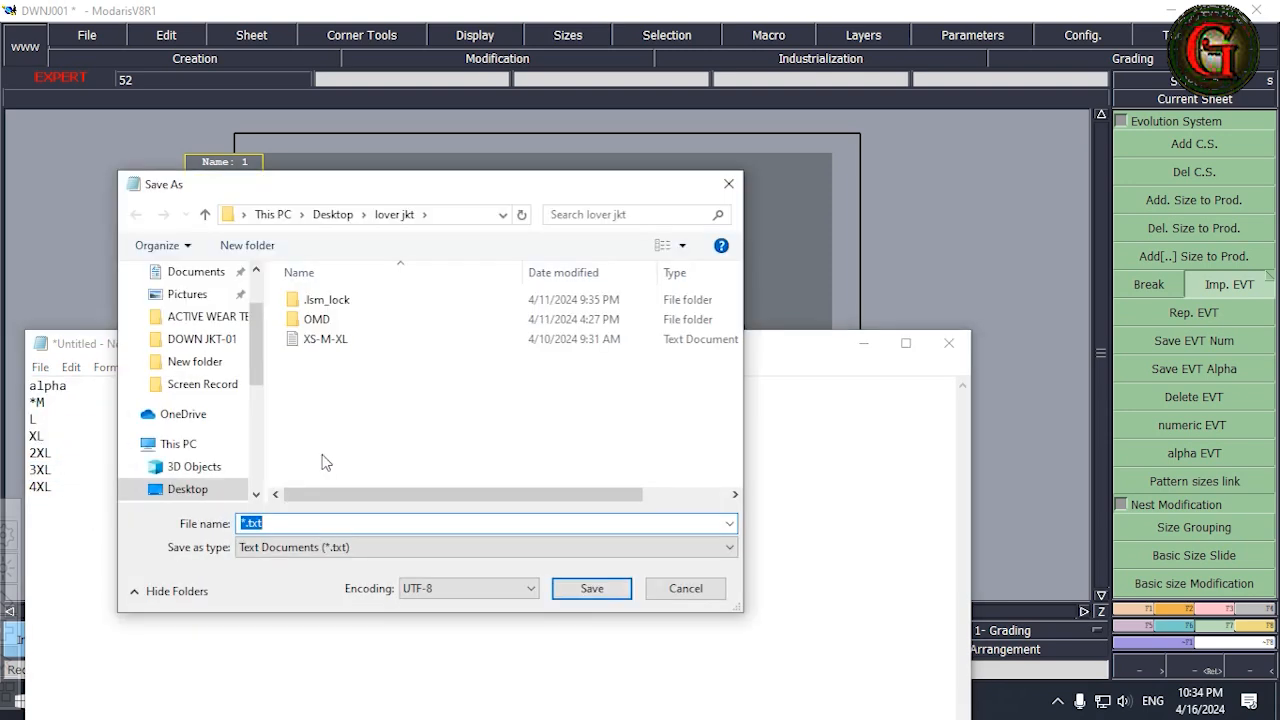
click(188, 489)
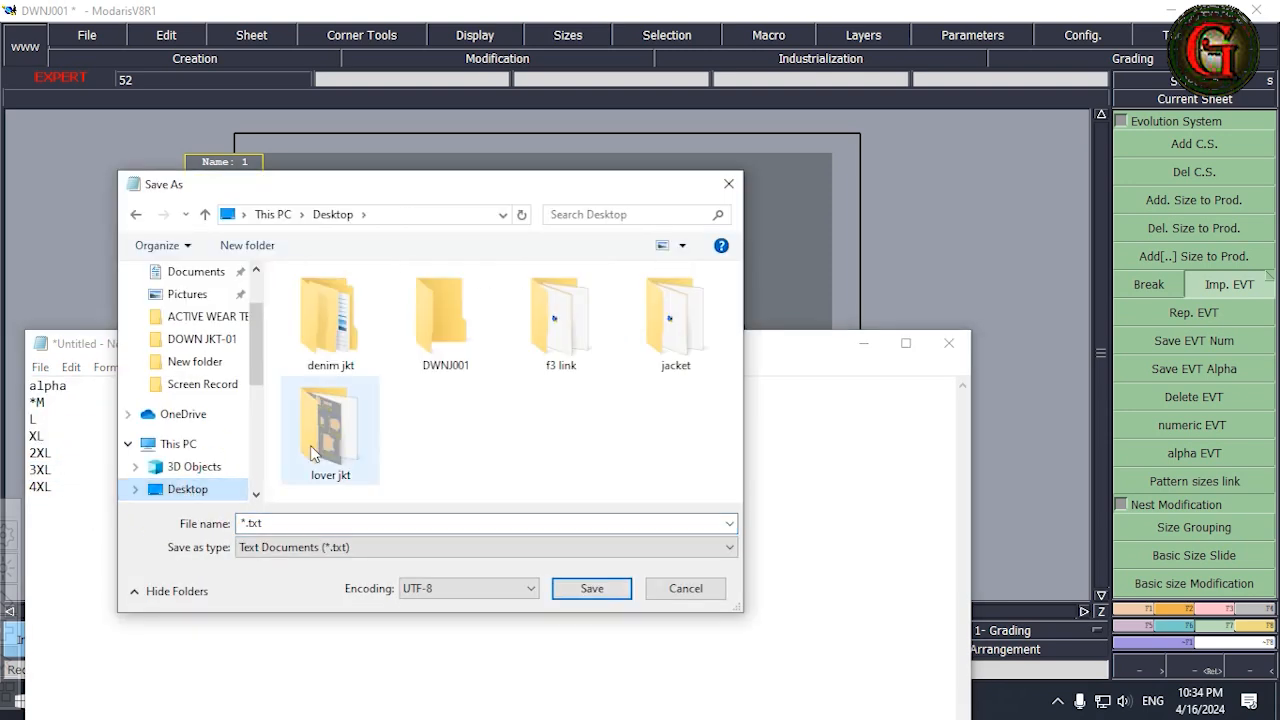
click(452, 364)
double_click(452, 364)
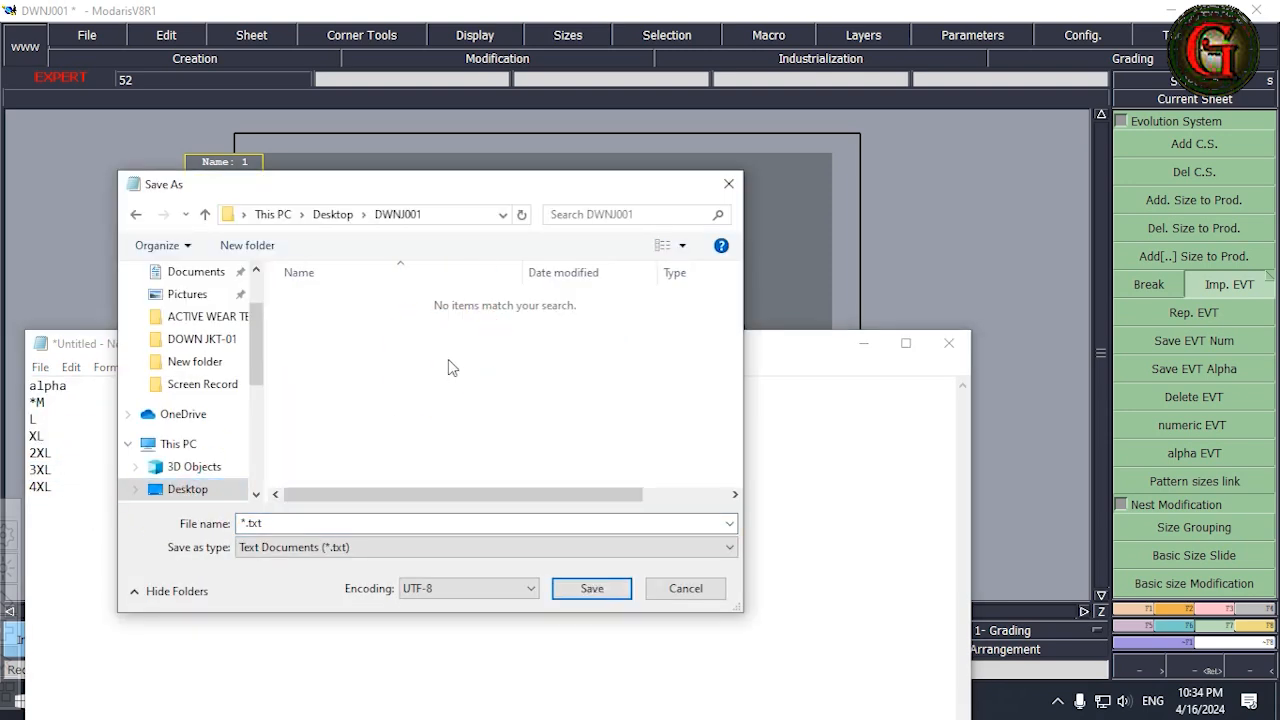
click(301, 522)
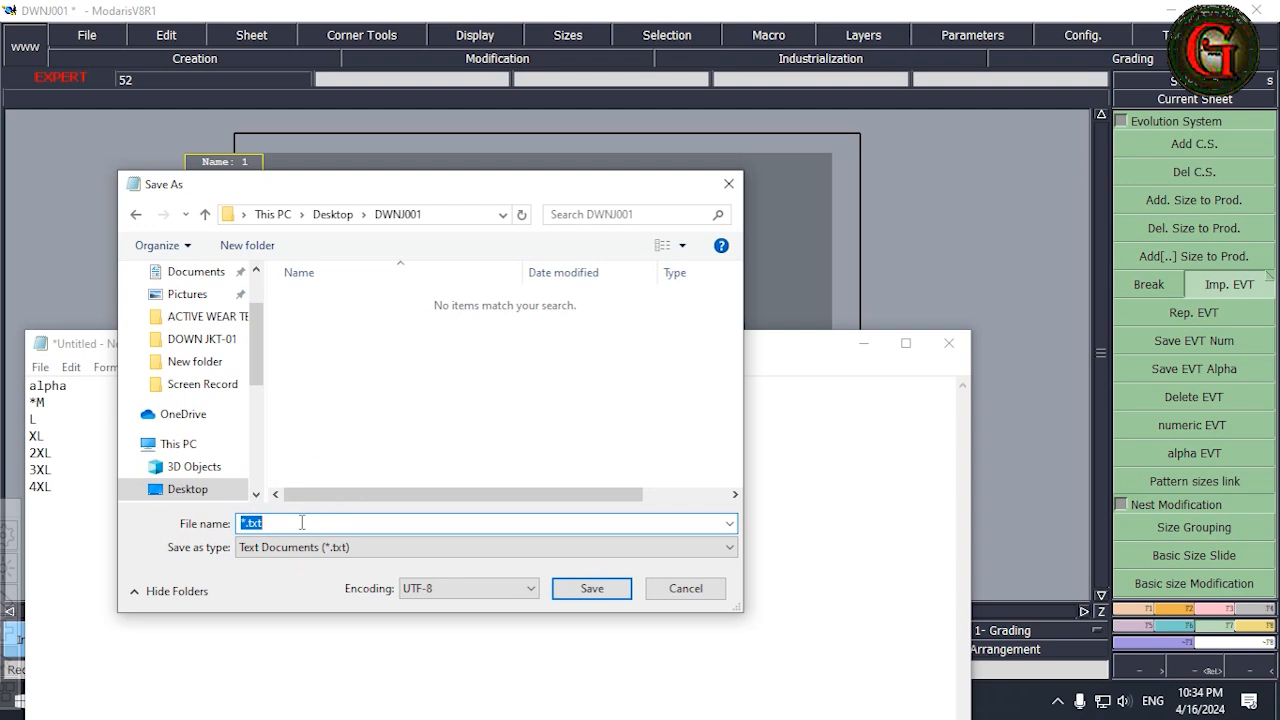
text(M)
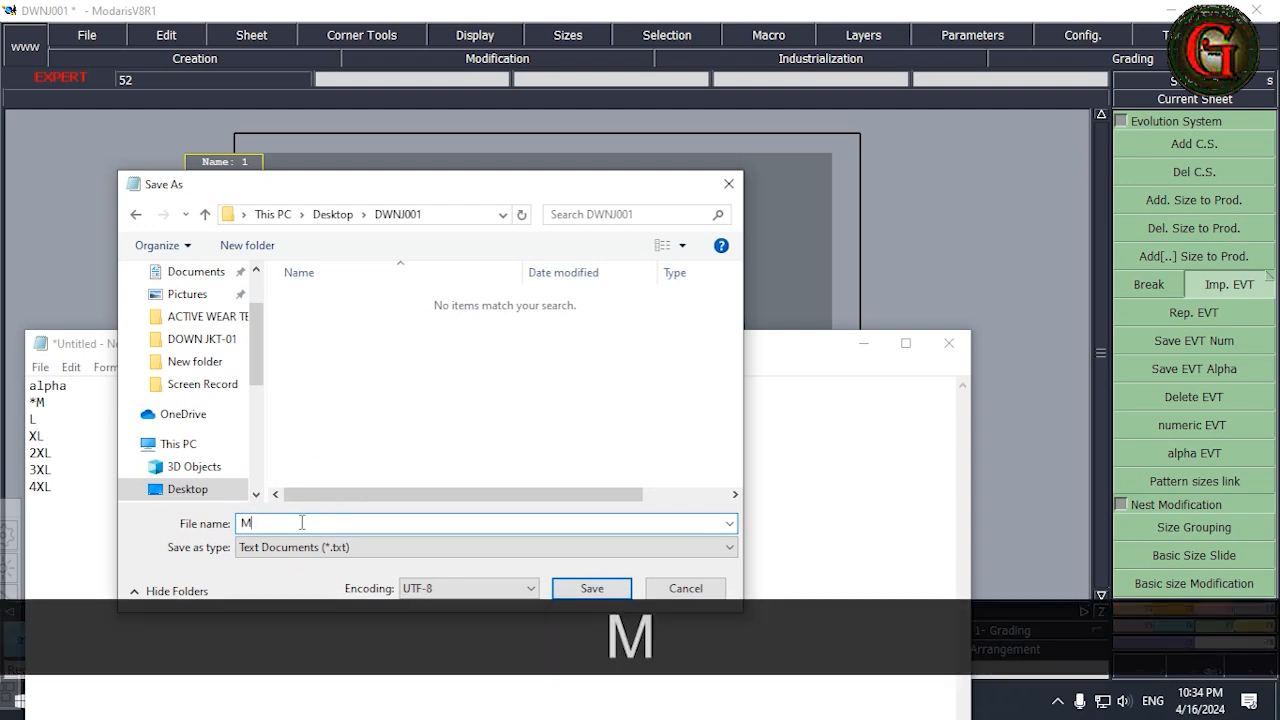
text(-)
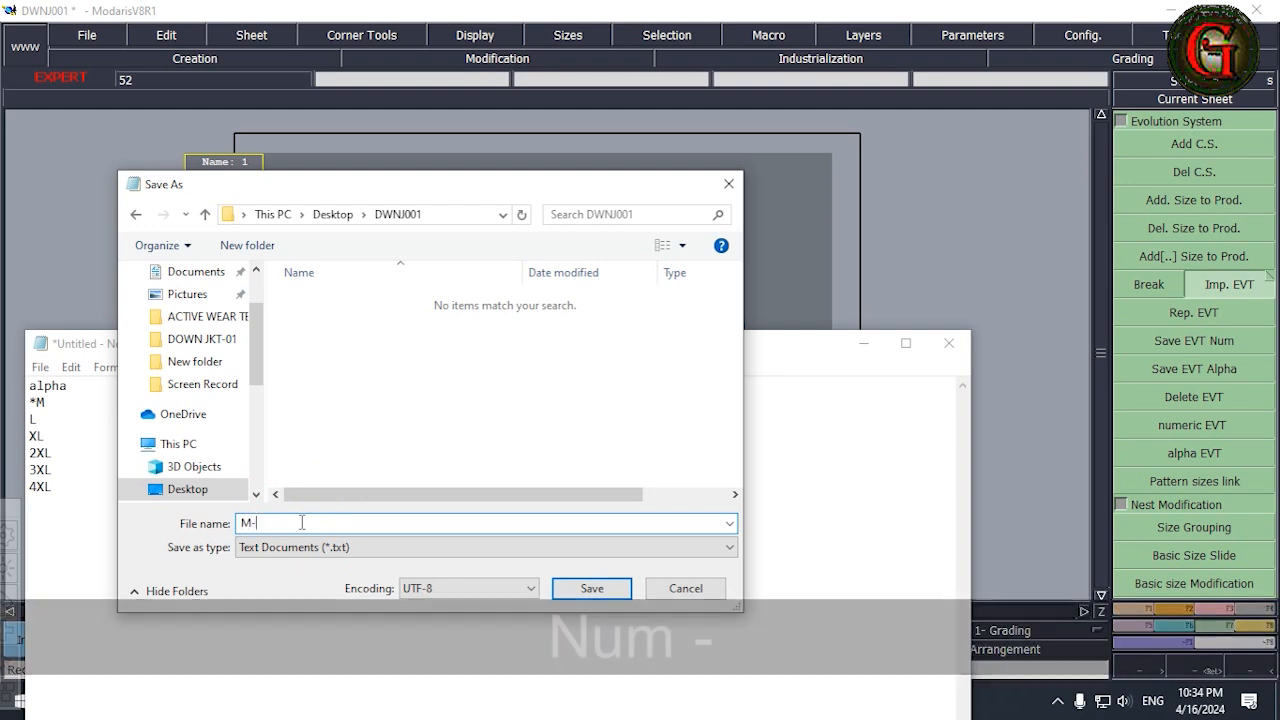
text(5)
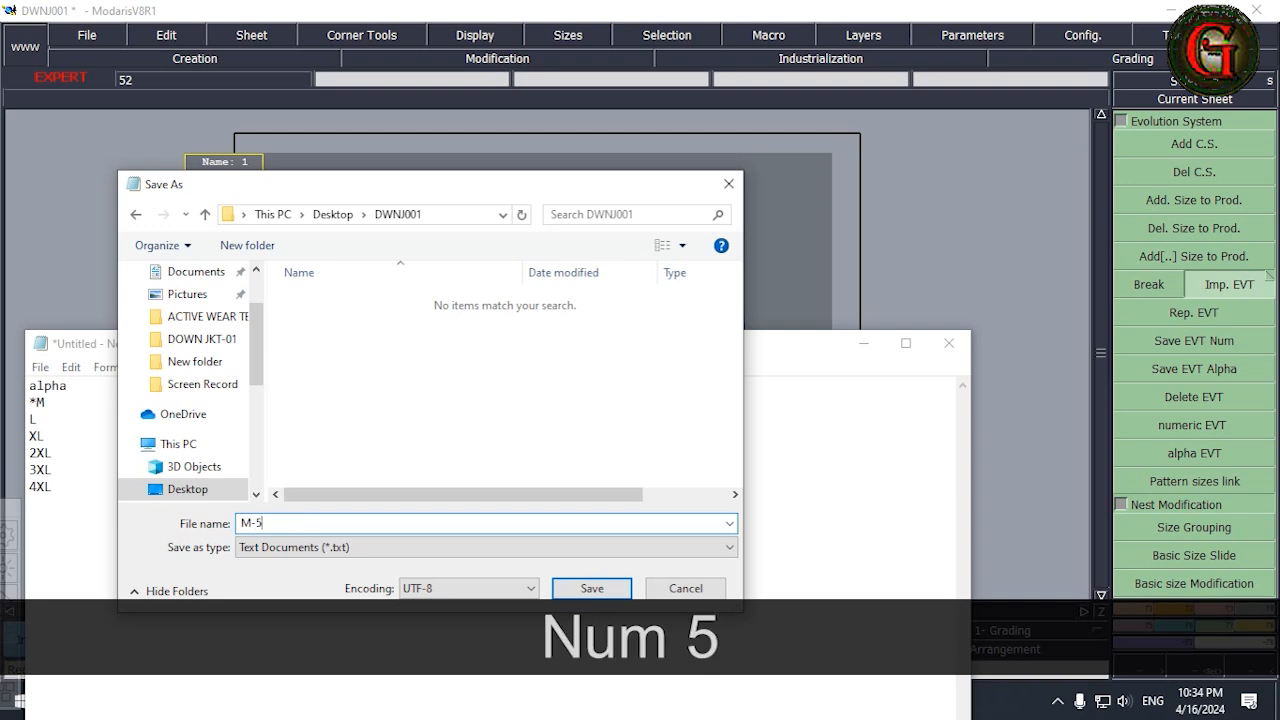
text(XL)
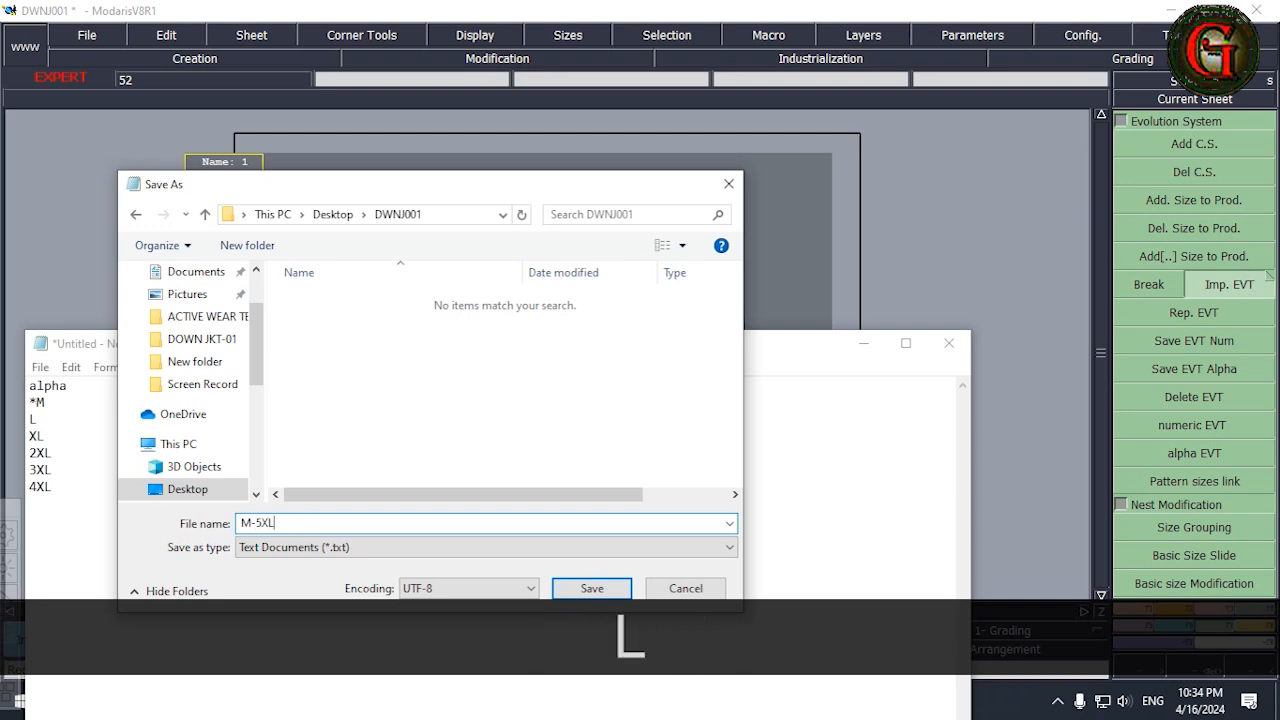
click(591, 590)
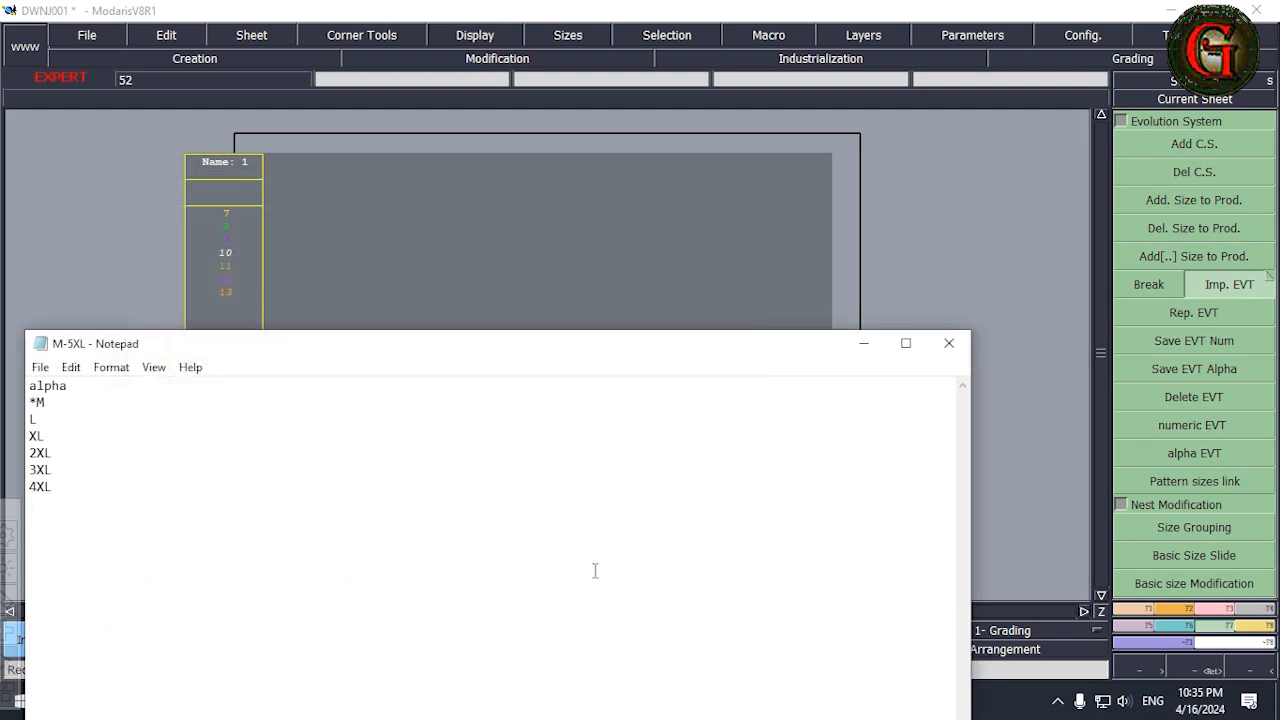
click(946, 348)
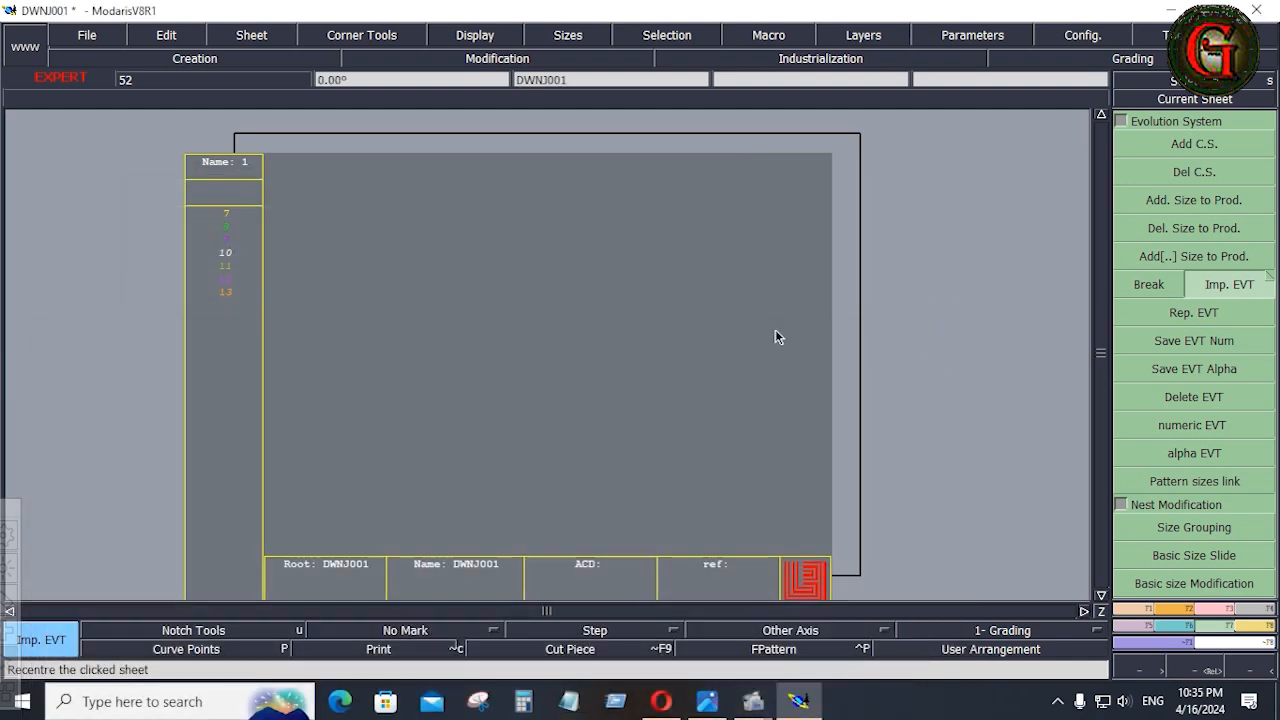
Import the M-5XL size file from the Desktop's DWNJ001 folder into the model with Imp. EVT and arrange all sheets on the desk.
click(1221, 624)
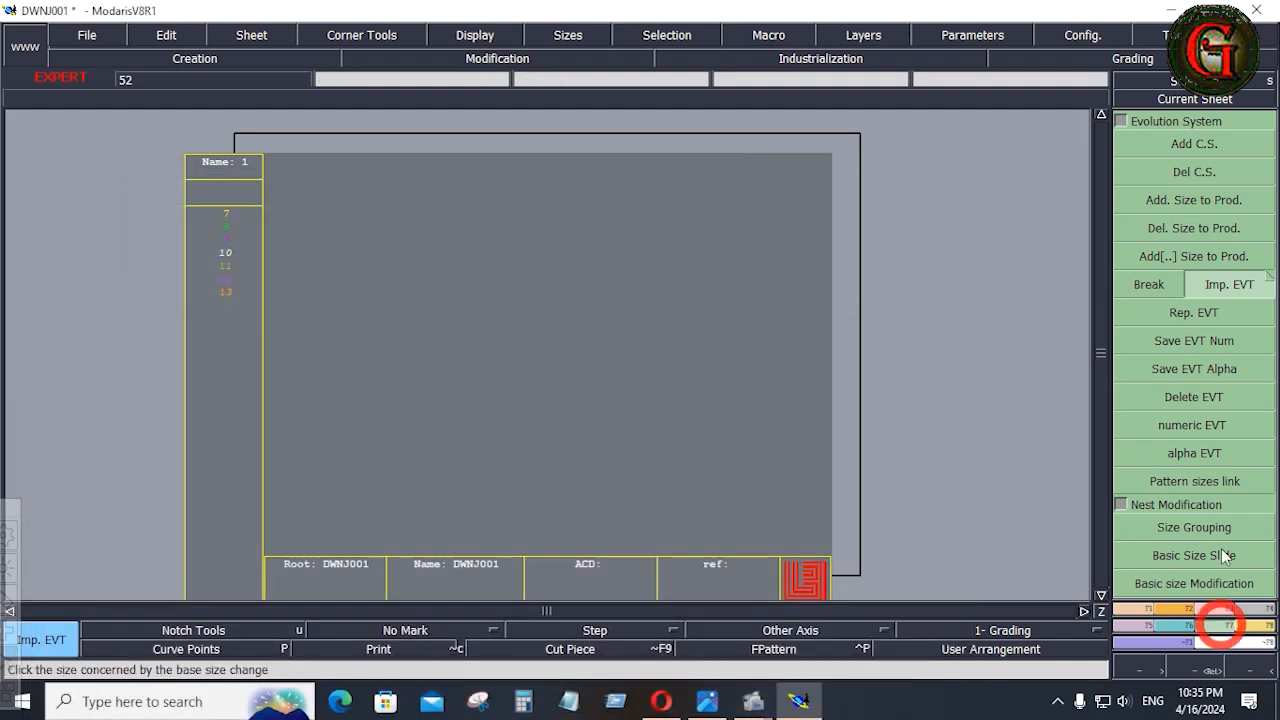
click(1229, 287)
click(228, 264)
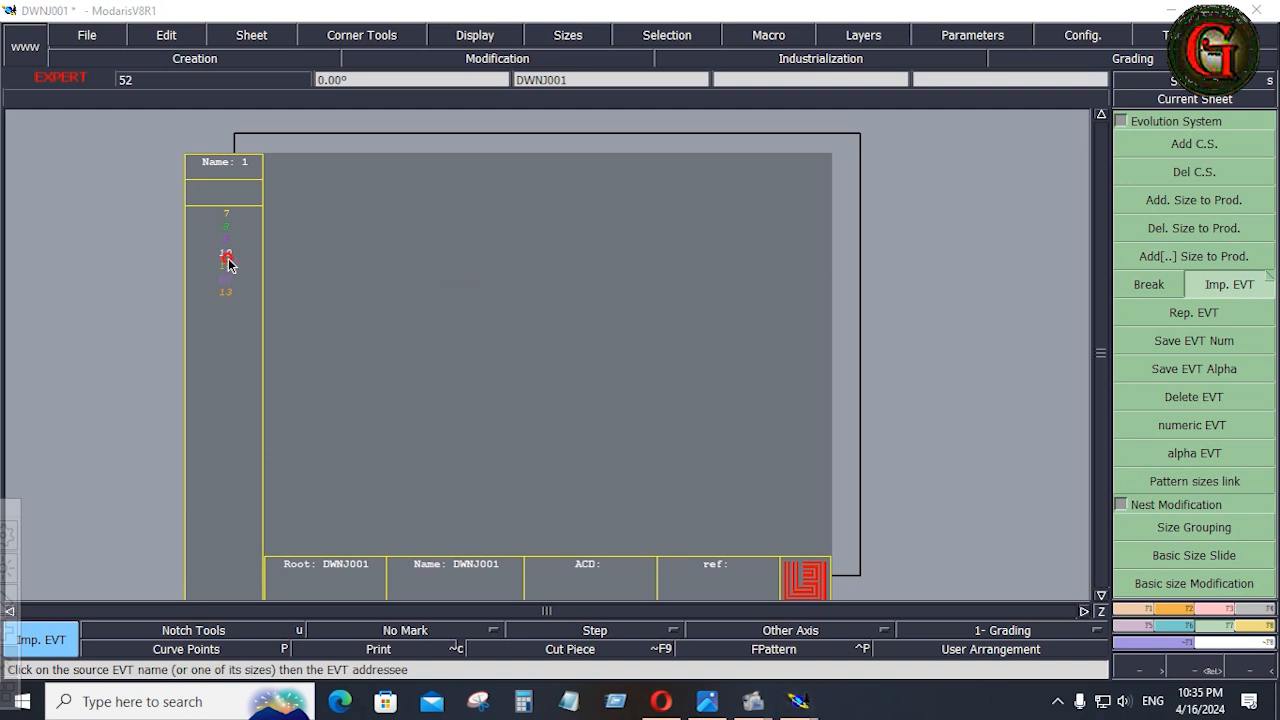
click(716, 412)
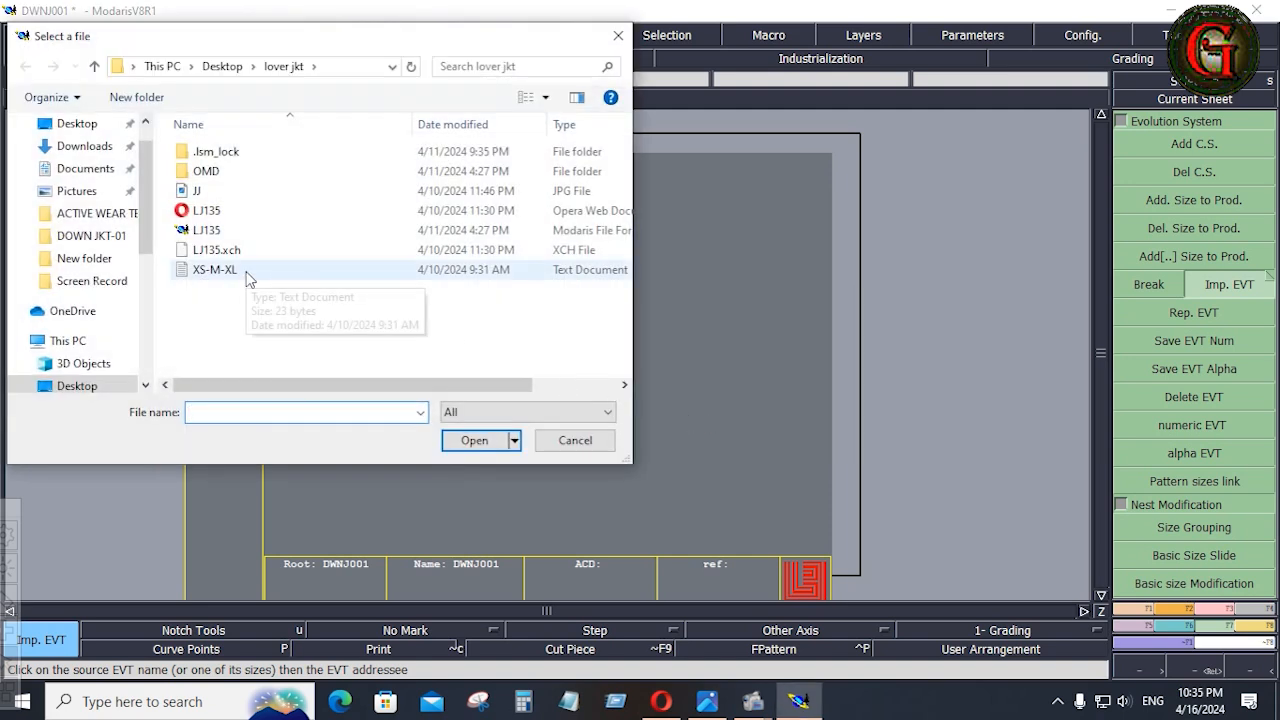
scroll(86, 163, up, 1)
click(87, 165)
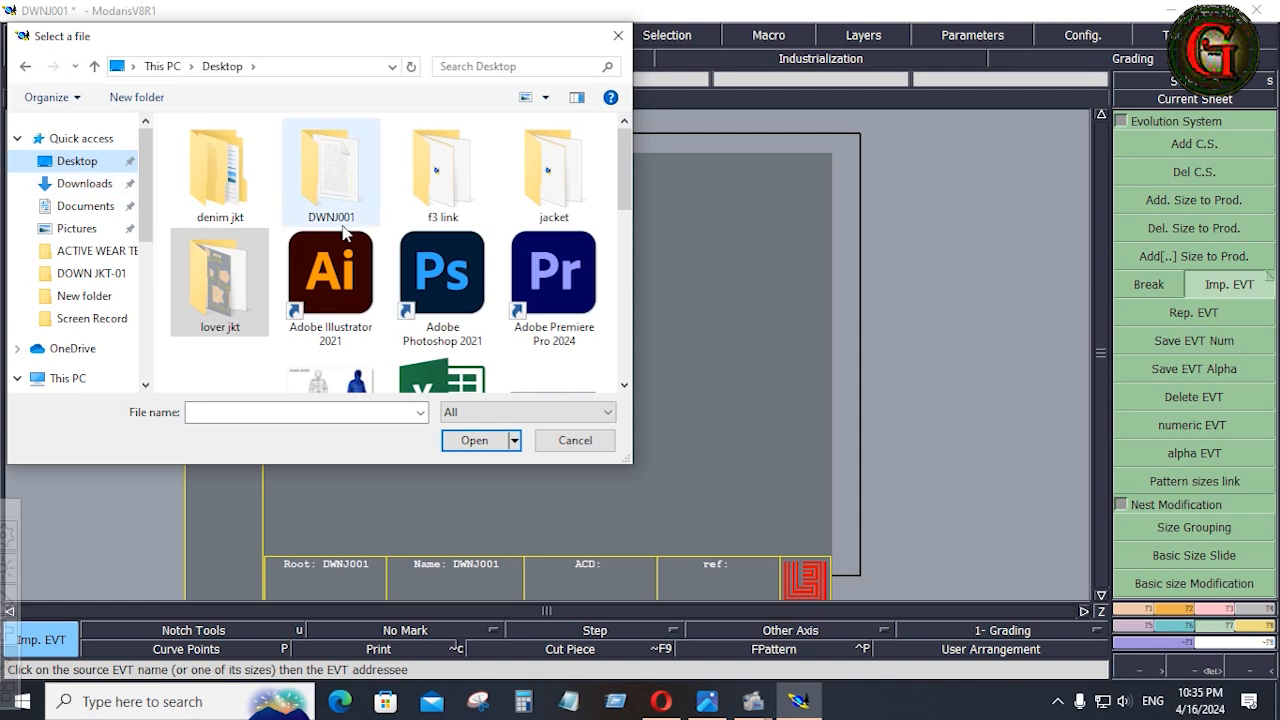
double_click(330, 172)
click(217, 155)
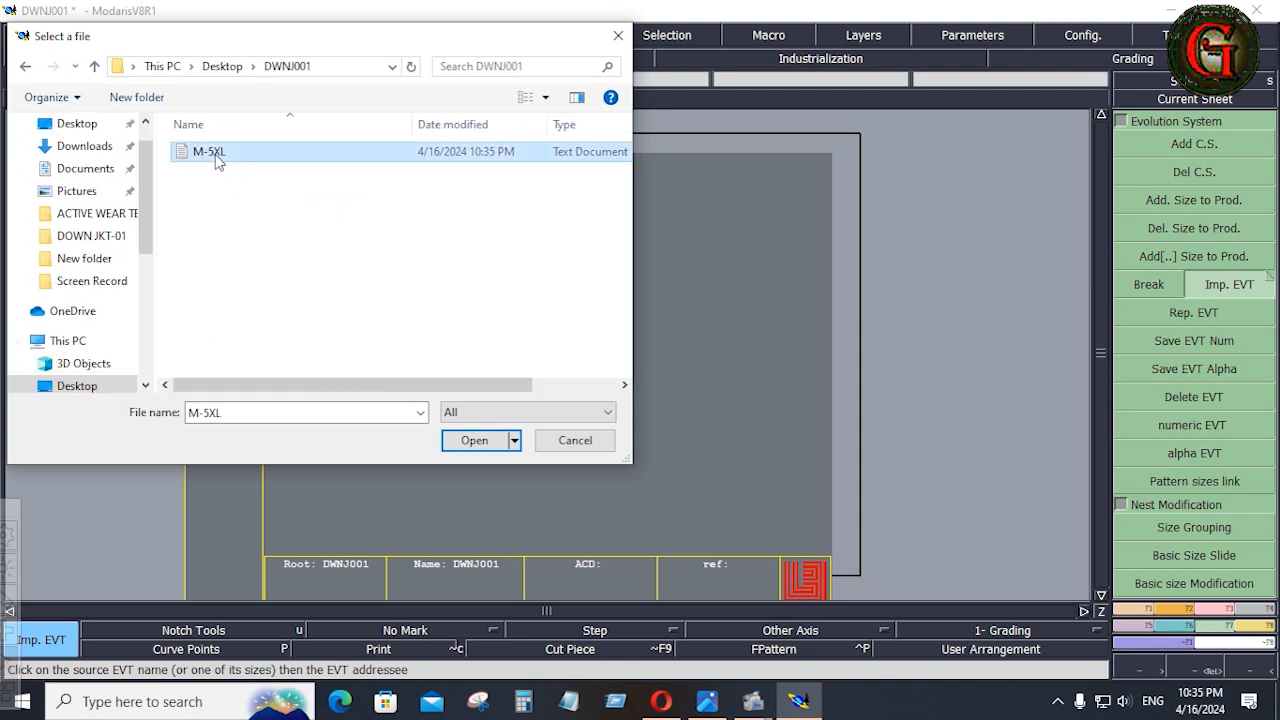
click(468, 437)
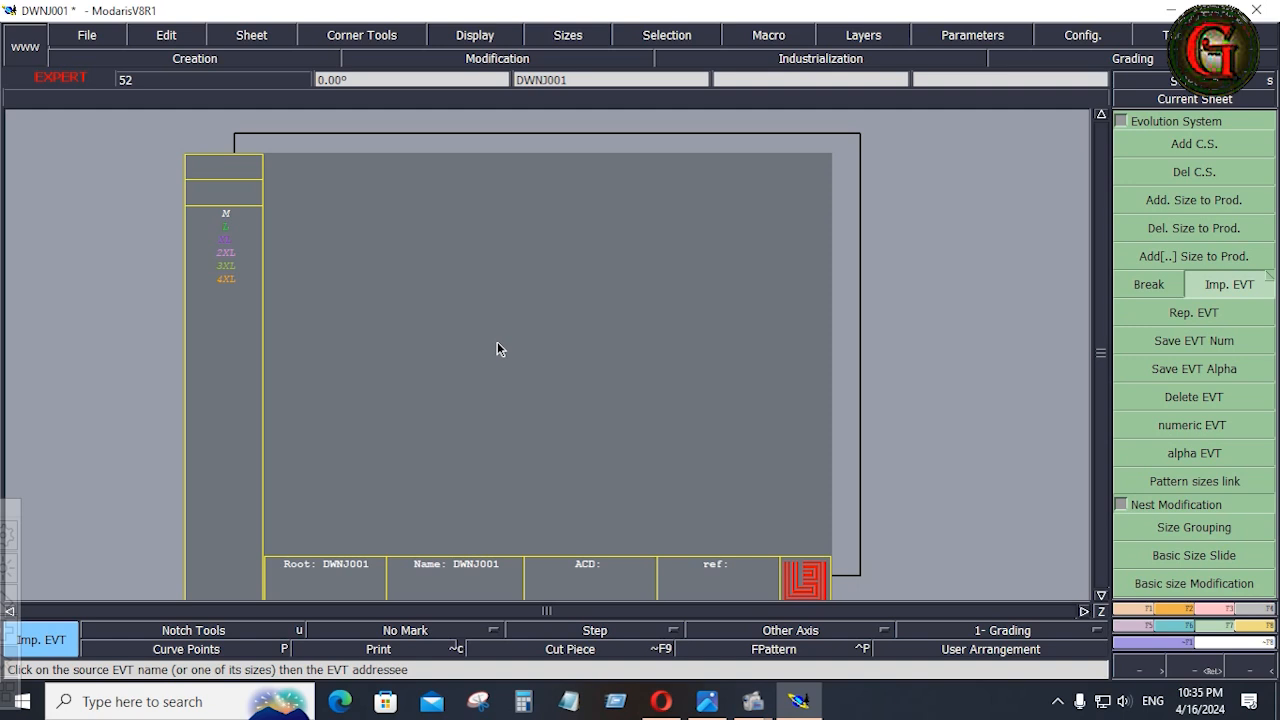
key(j)
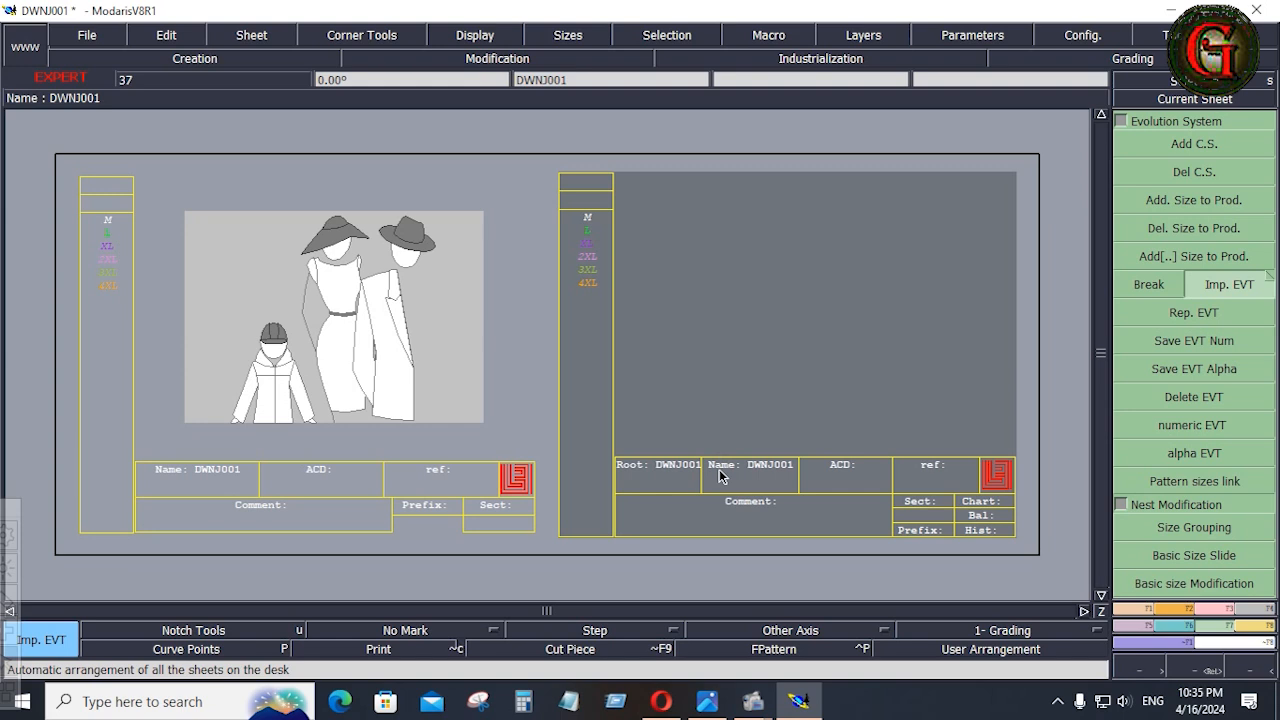
Check the measurement unit in the down jacket tech pack against the length unit set in Modaris.
click(717, 690)
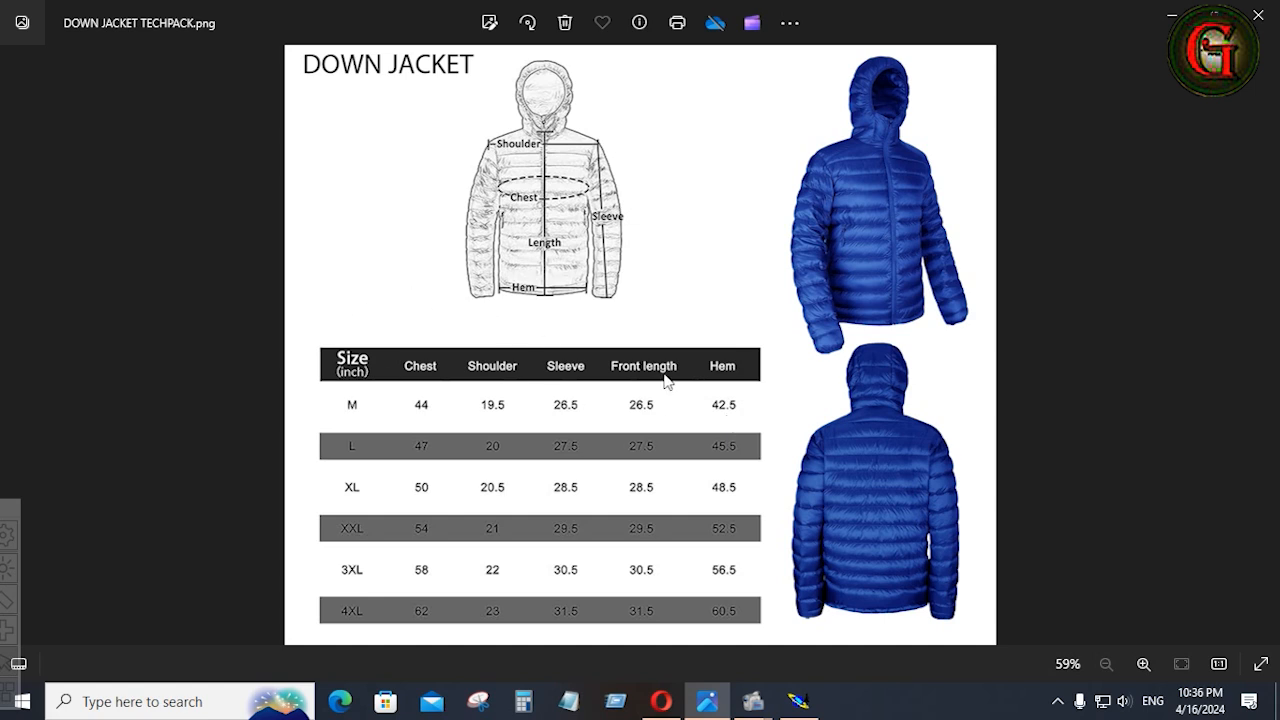
click(798, 700)
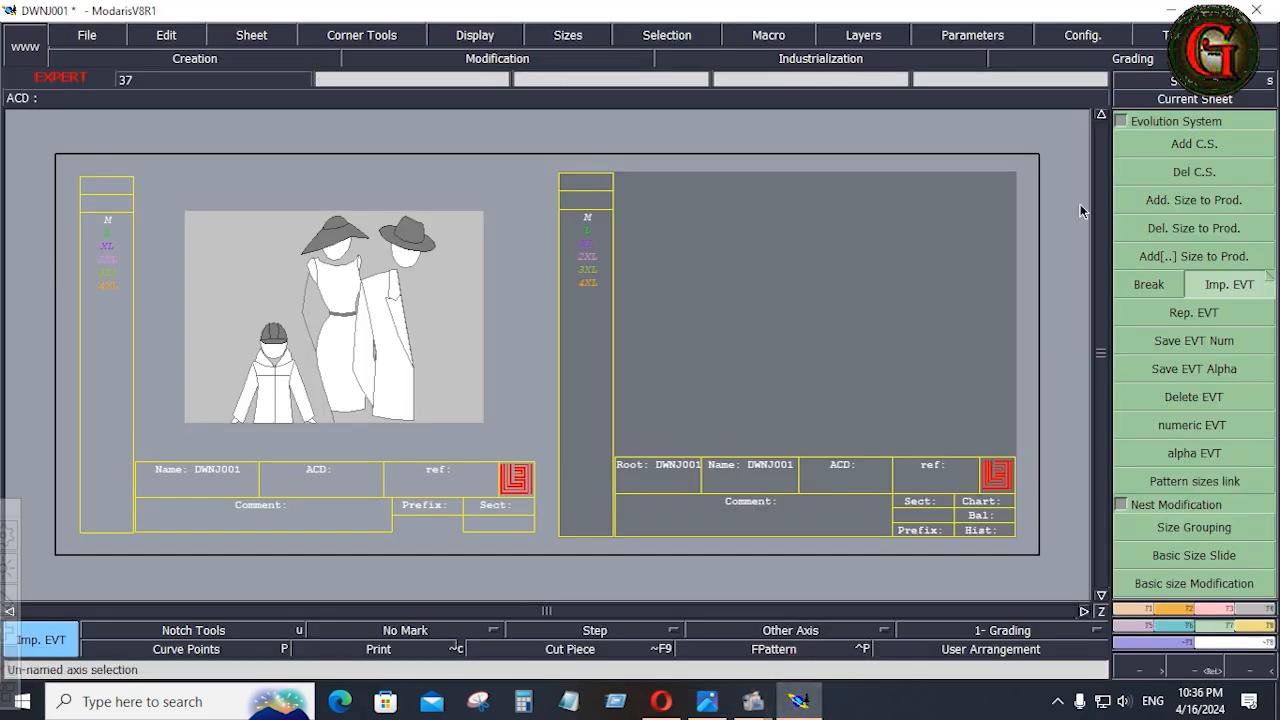
click(992, 38)
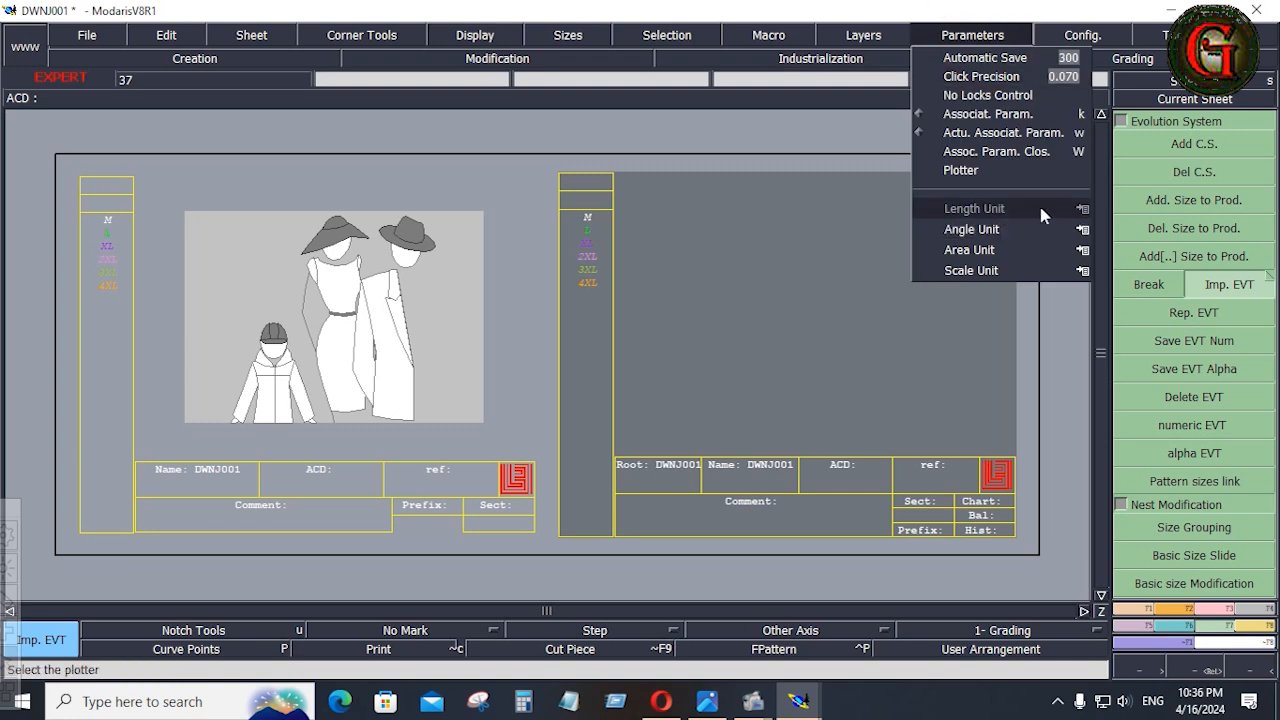
mouse_move(1046, 210)
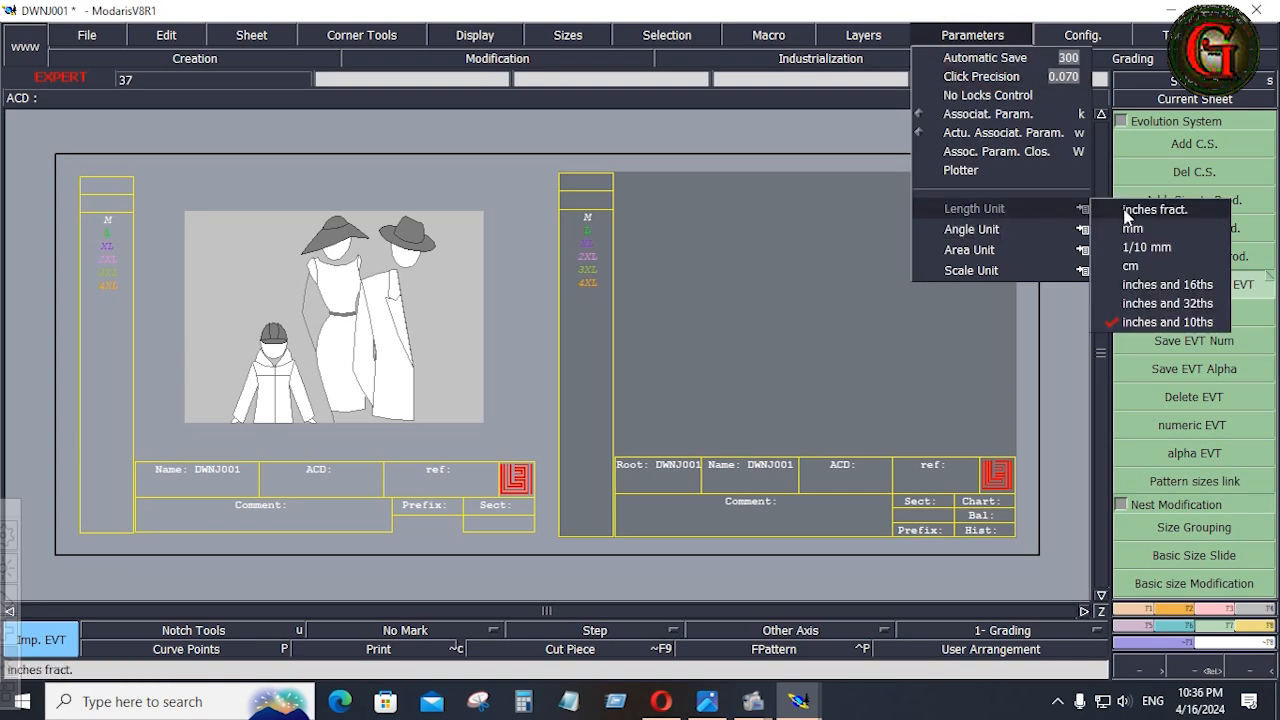
click(760, 125)
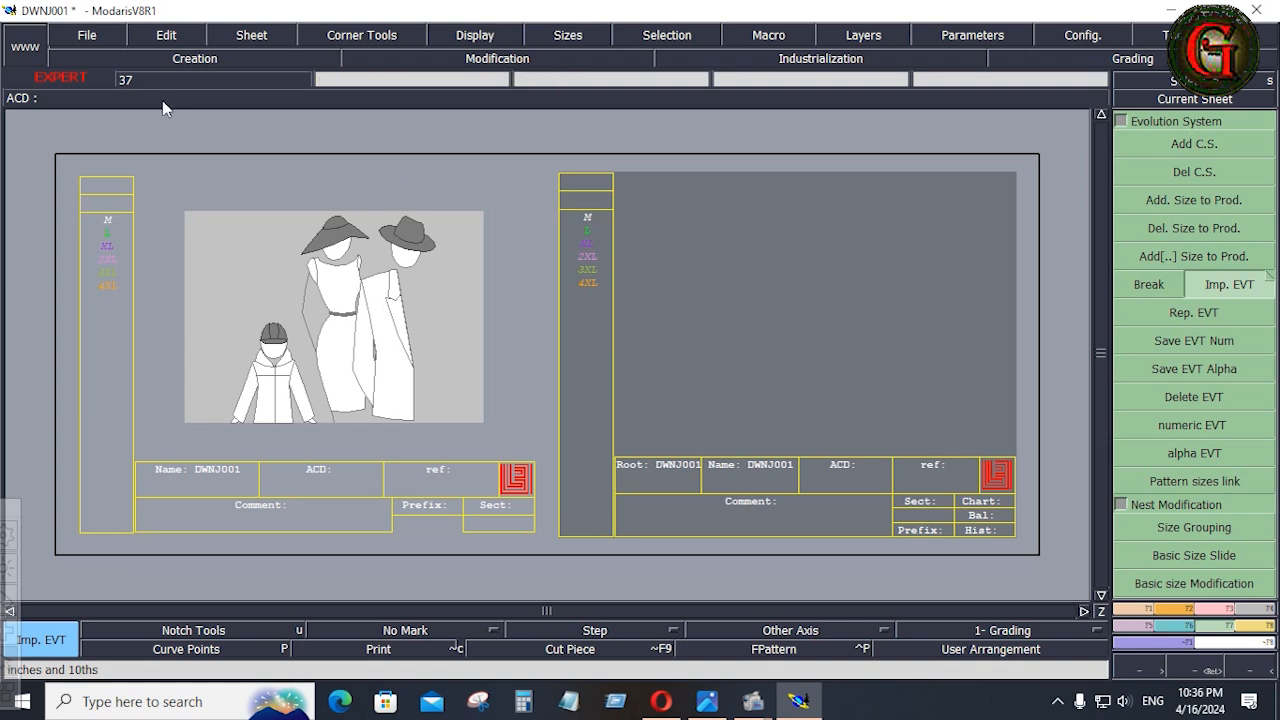
Set all access paths to the DWNJ001 folder on the Desktop and save the model.
click(100, 35)
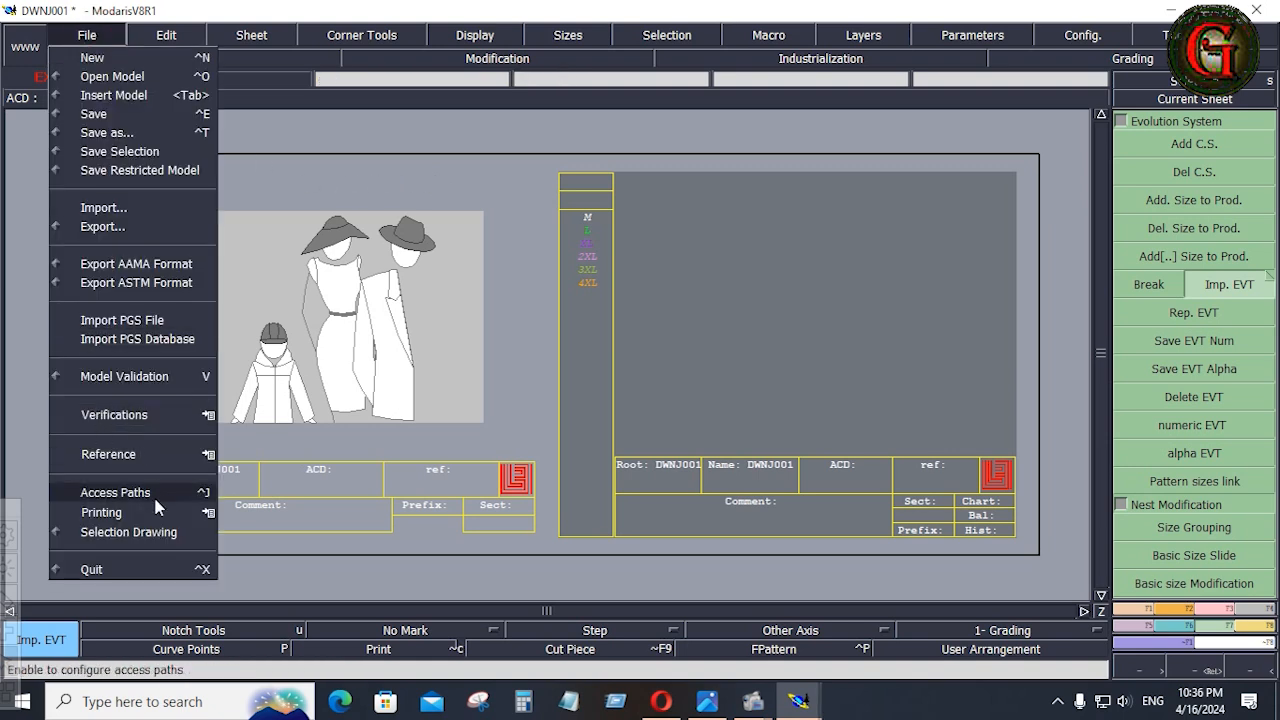
click(155, 493)
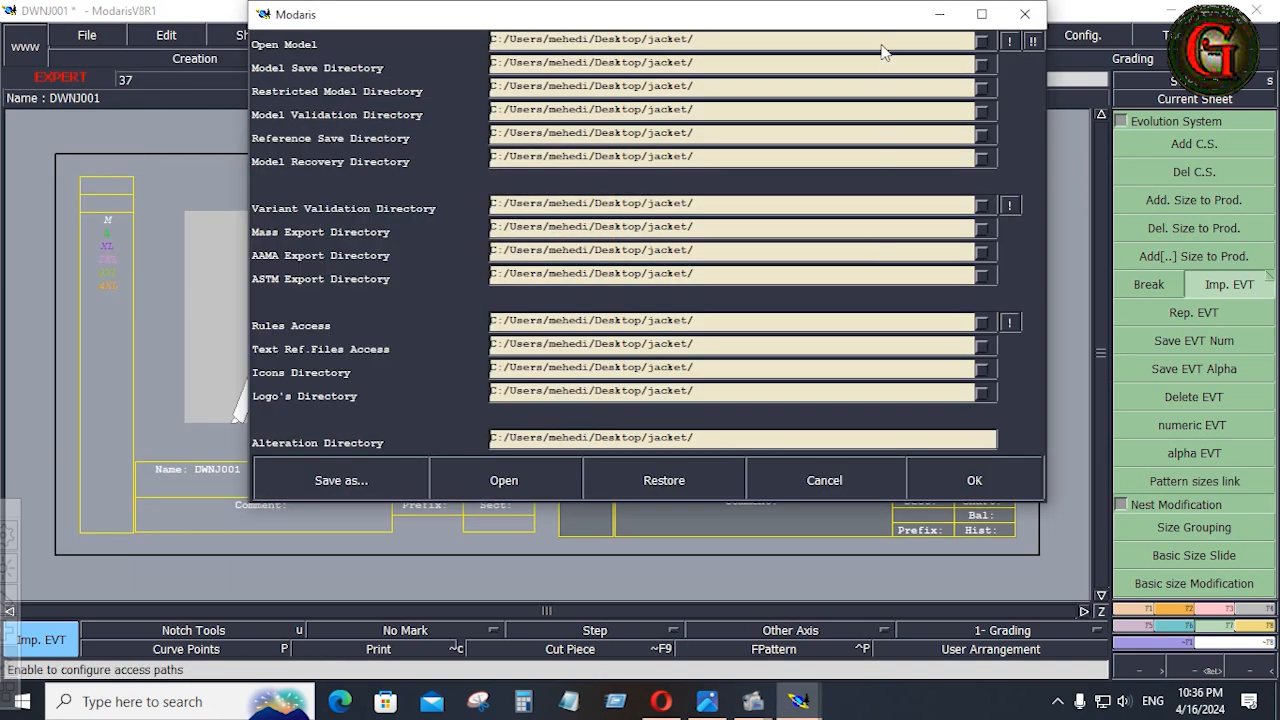
click(882, 45)
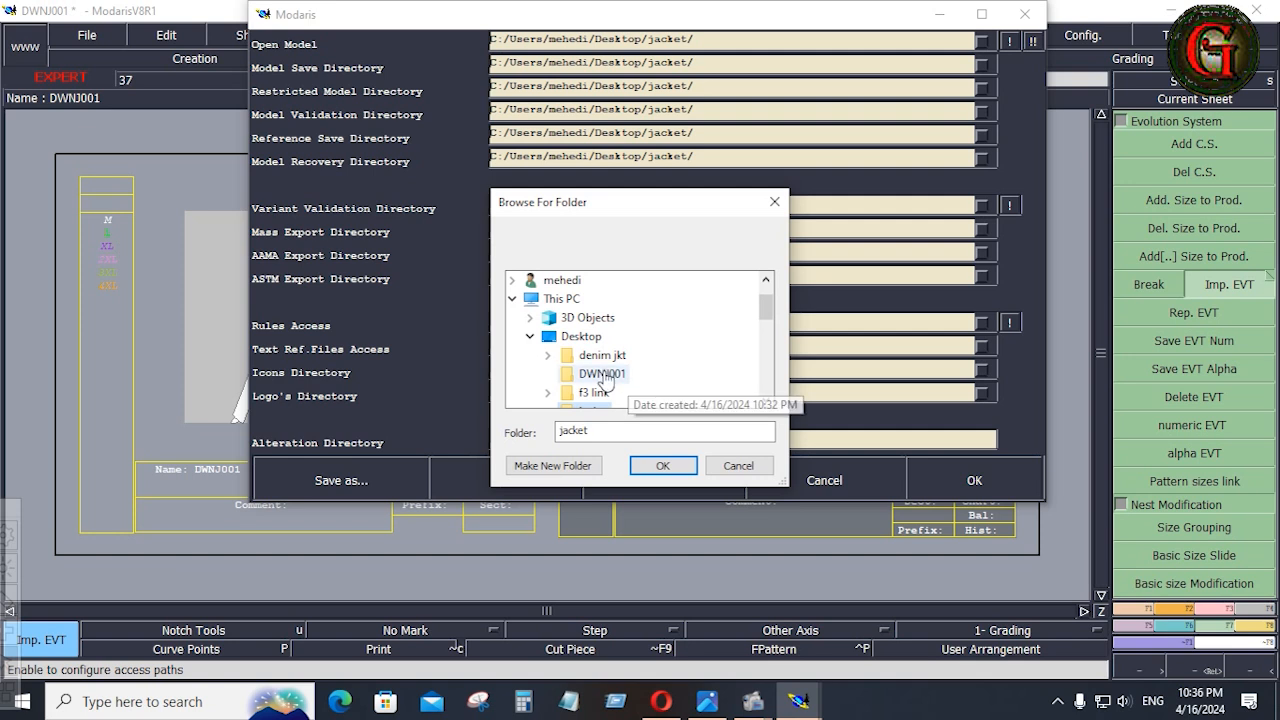
click(603, 375)
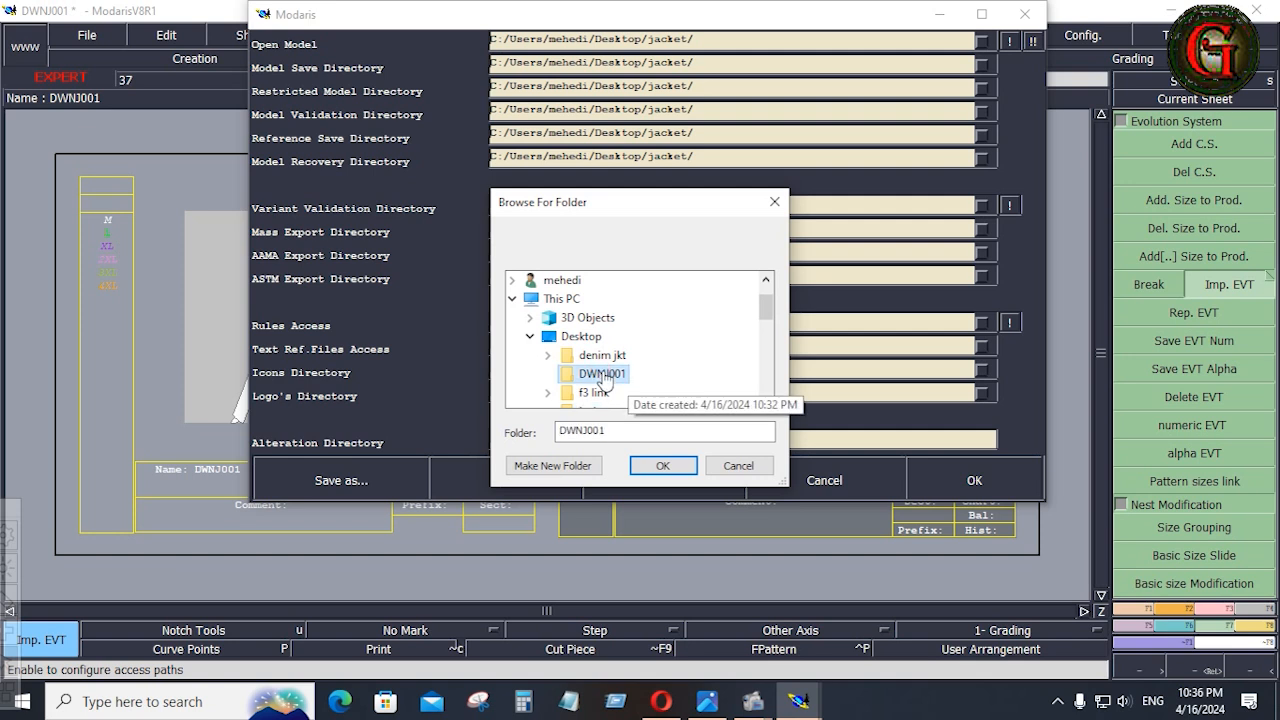
click(672, 462)
click(1033, 41)
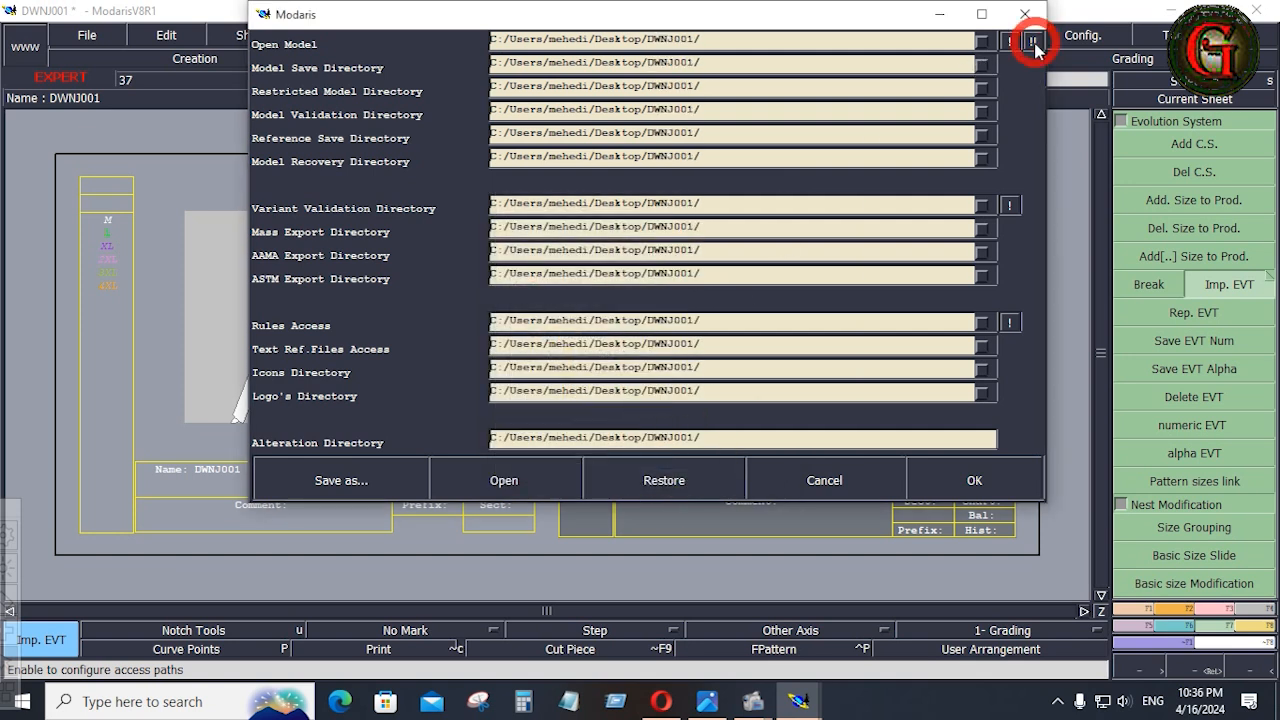
click(955, 480)
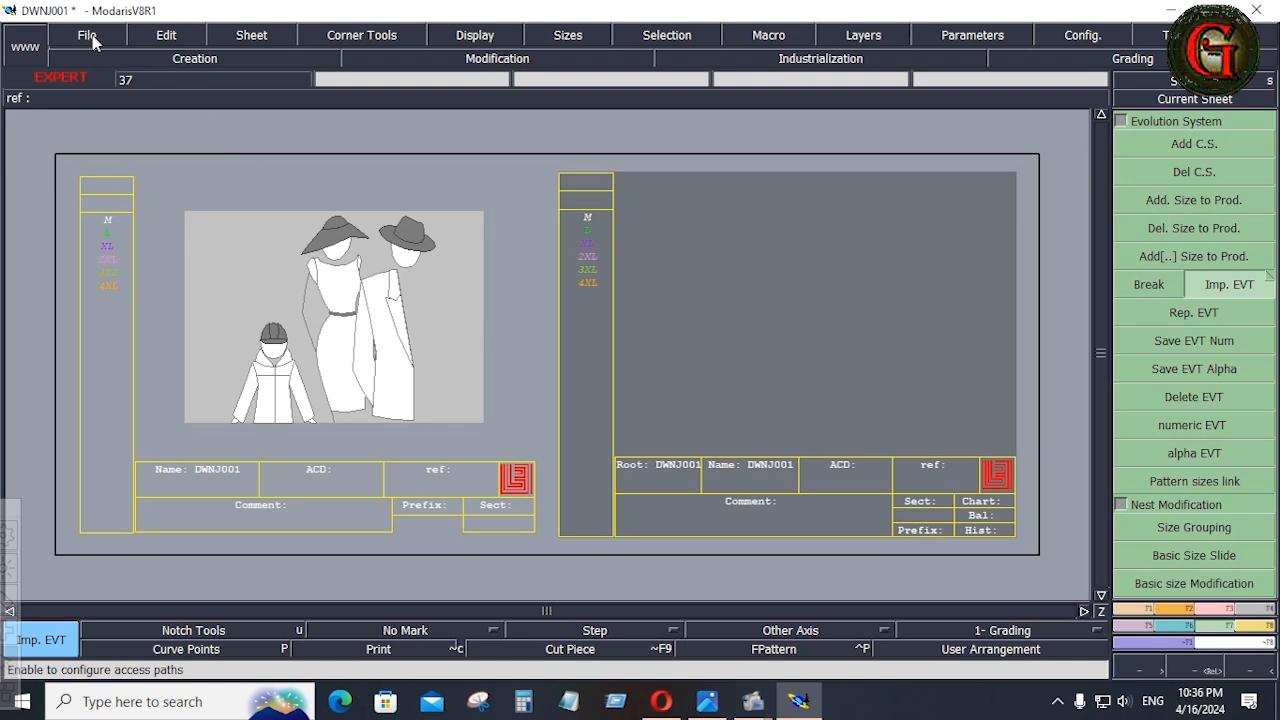
click(90, 37)
click(108, 114)
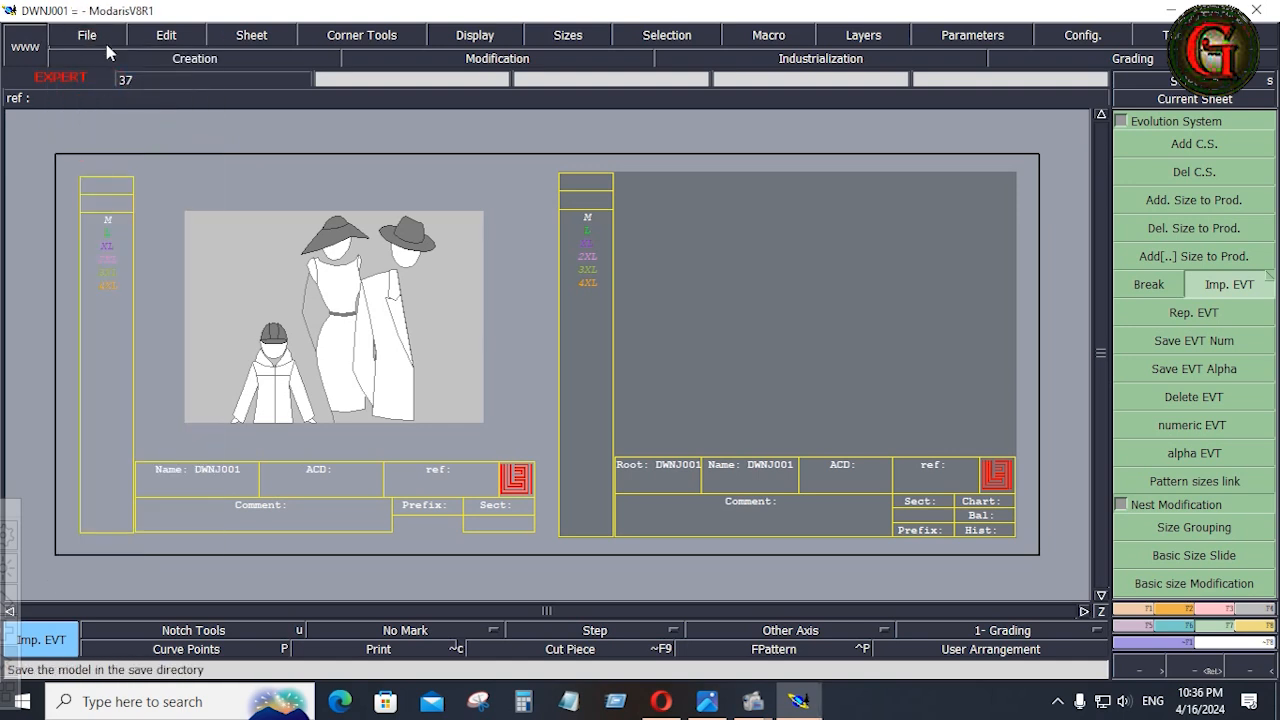
Save the model in the save directory, continuing over the existing DWNJ001.mdl file.
click(100, 40)
click(98, 112)
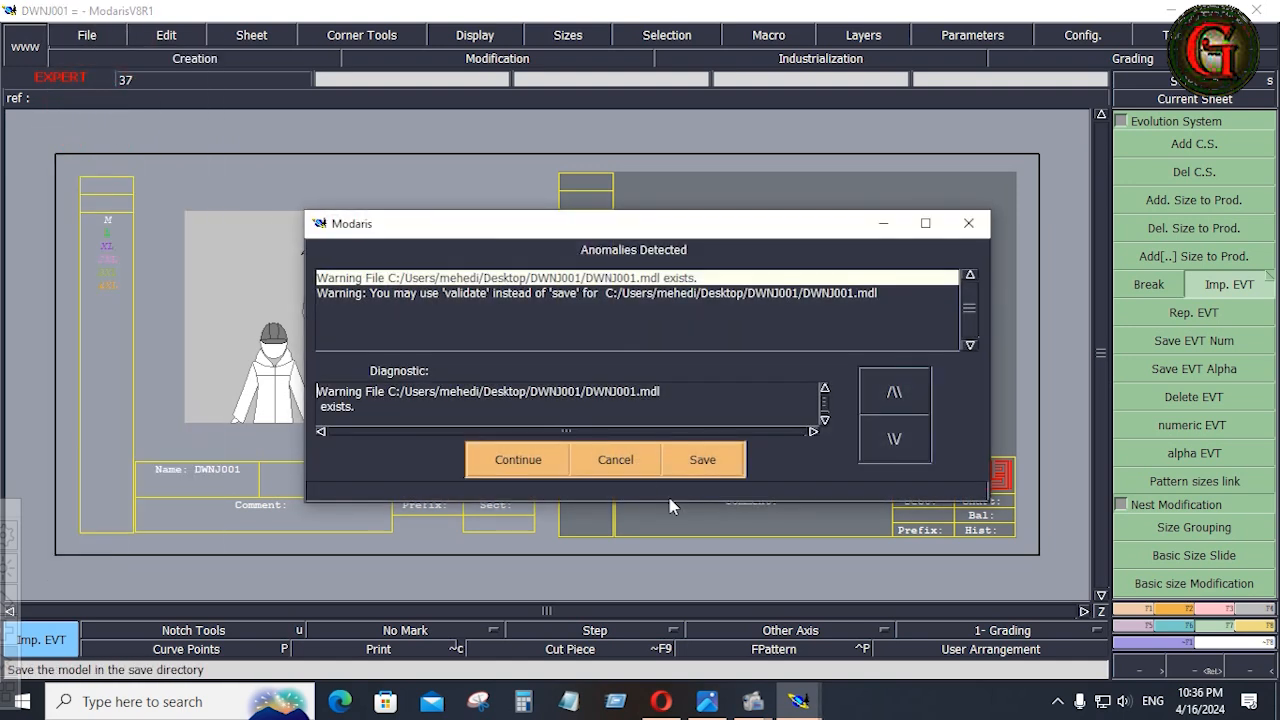
click(520, 462)
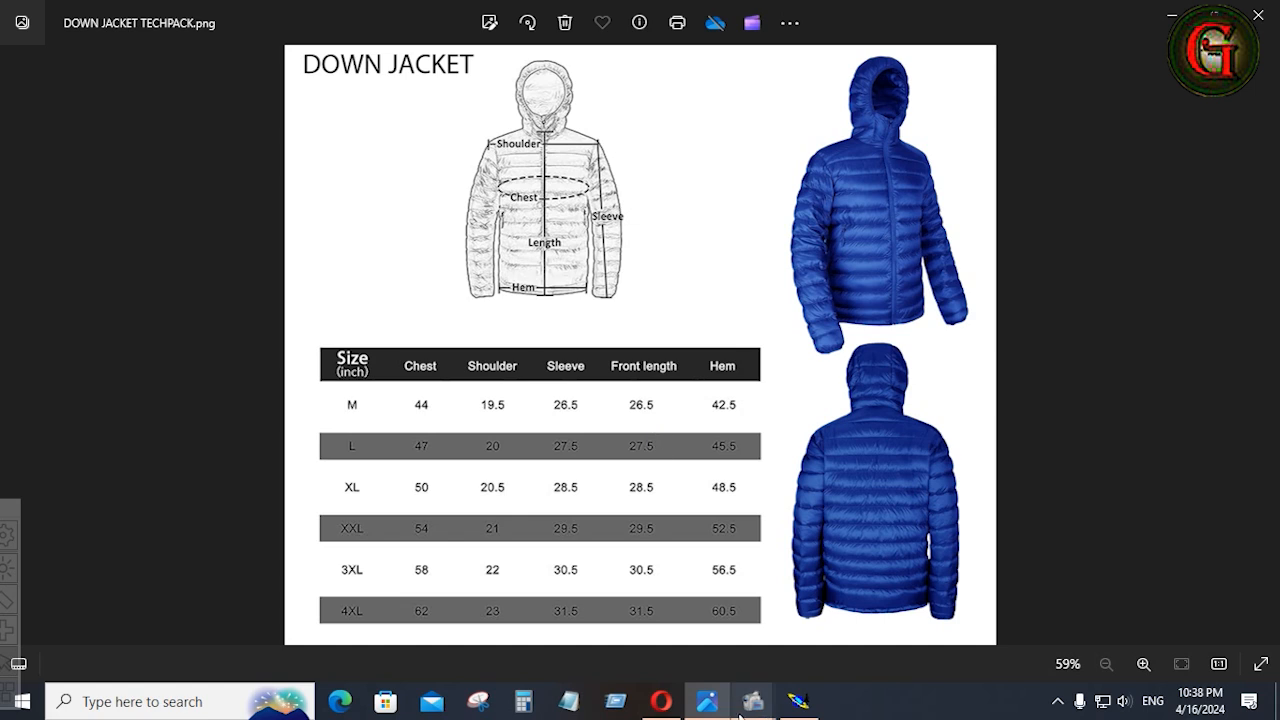
Switch to Modaris and draw a rectangle 26.5 inches wide and 11 inches high on the empty DWNJ001 sheet.
click(798, 701)
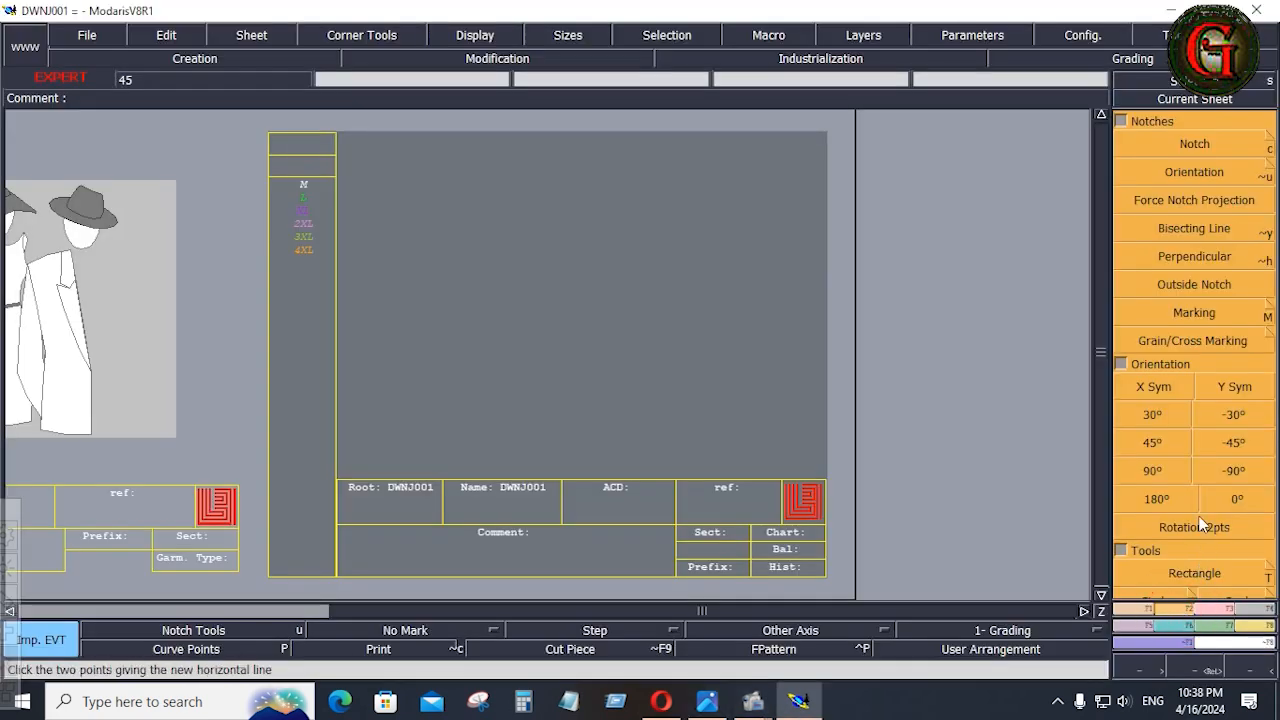
click(1195, 572)
click(447, 318)
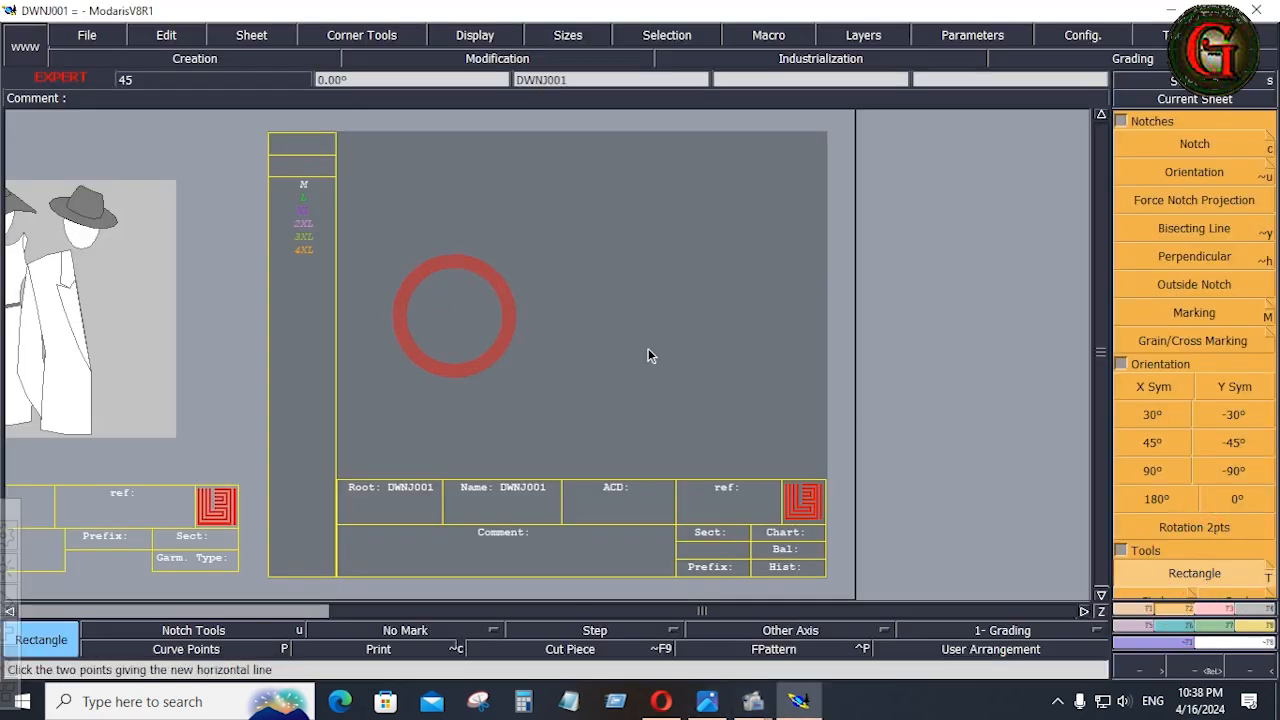
click(648, 349)
key(Down)
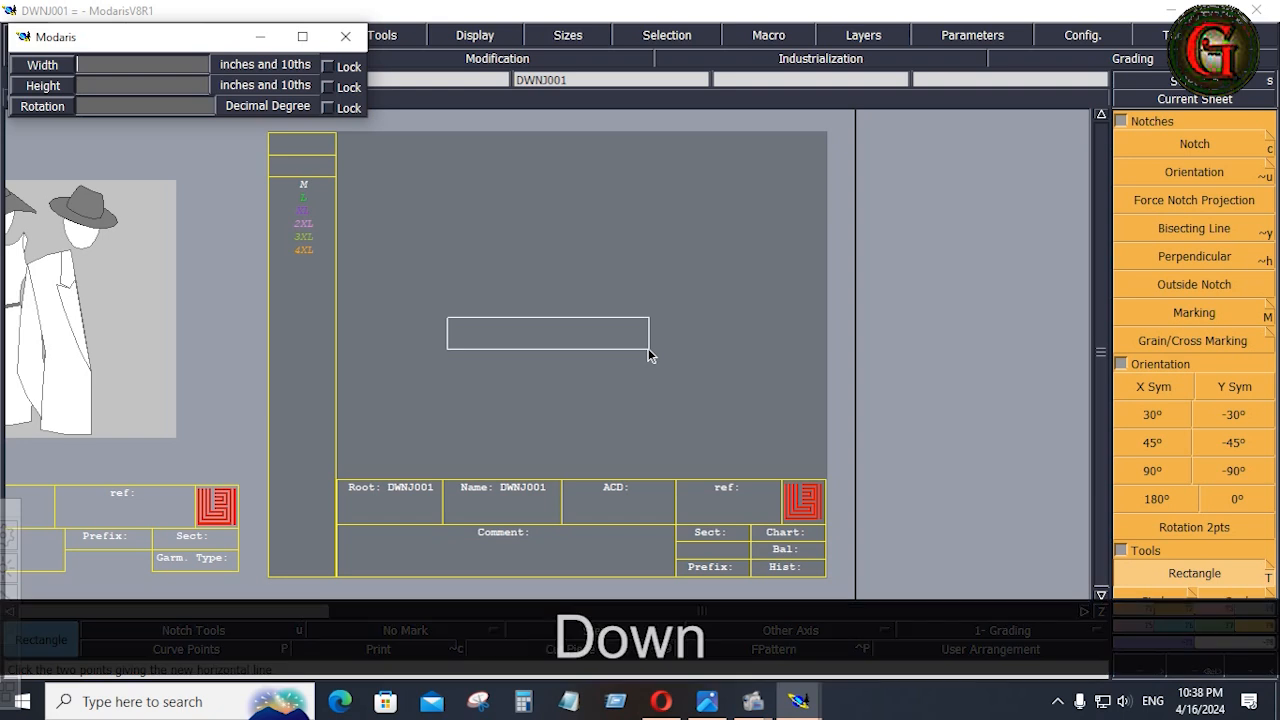
text(26.5)
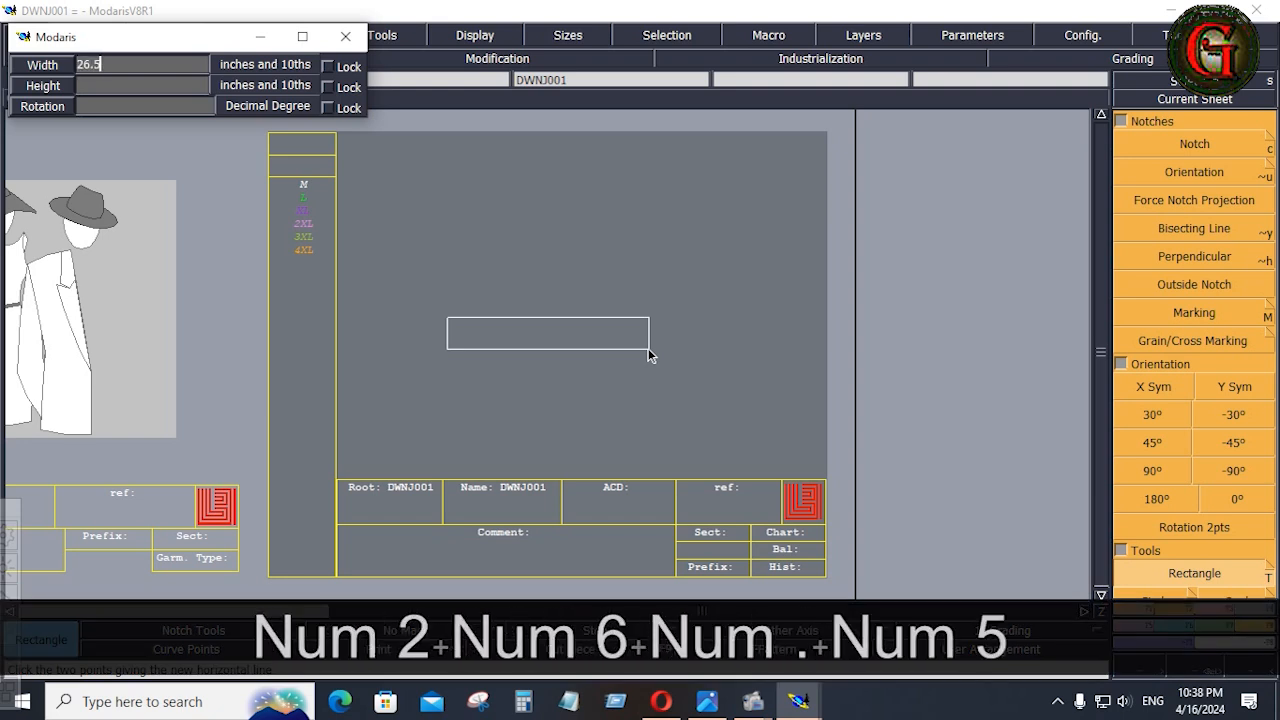
key(Down)
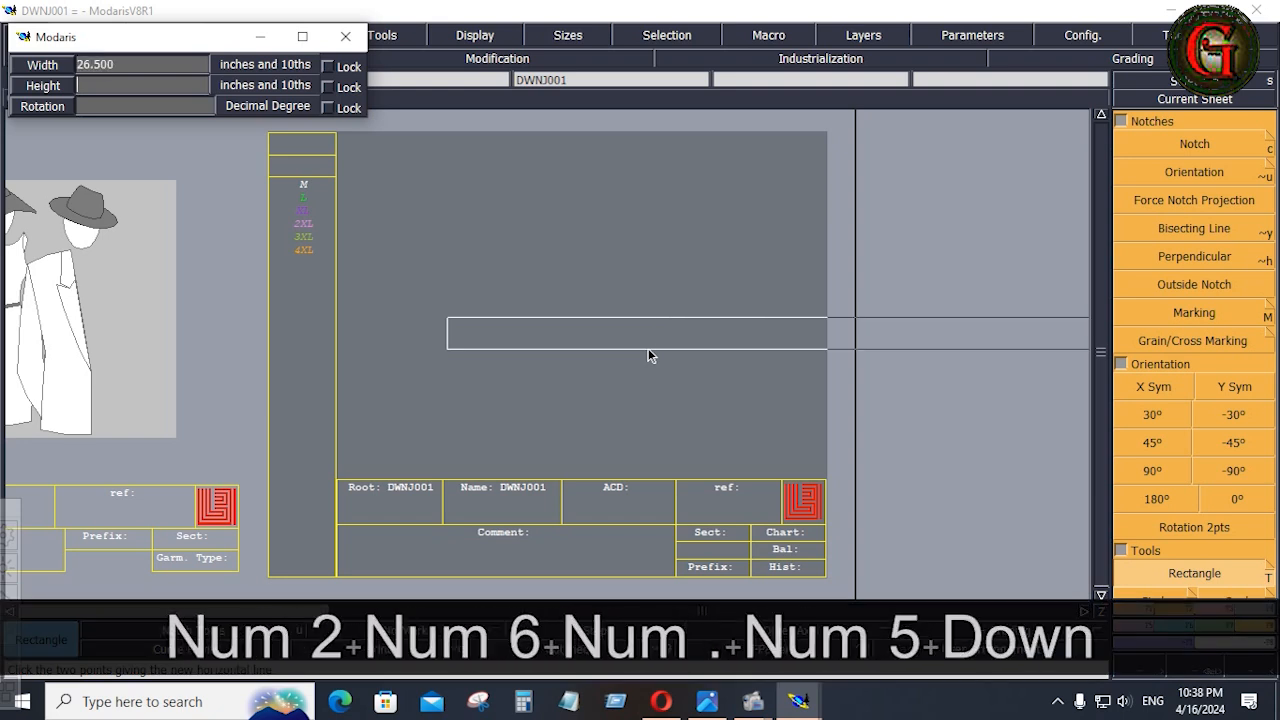
text(11)
key(Return)
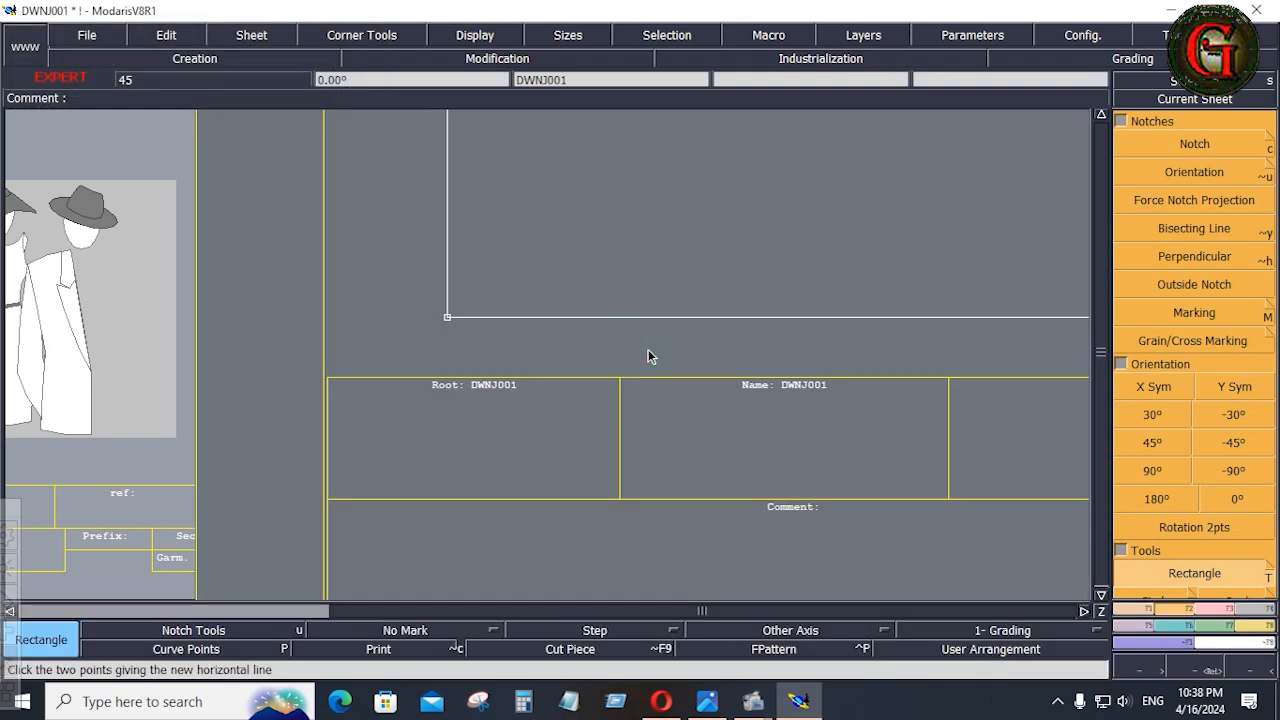
key(Home)
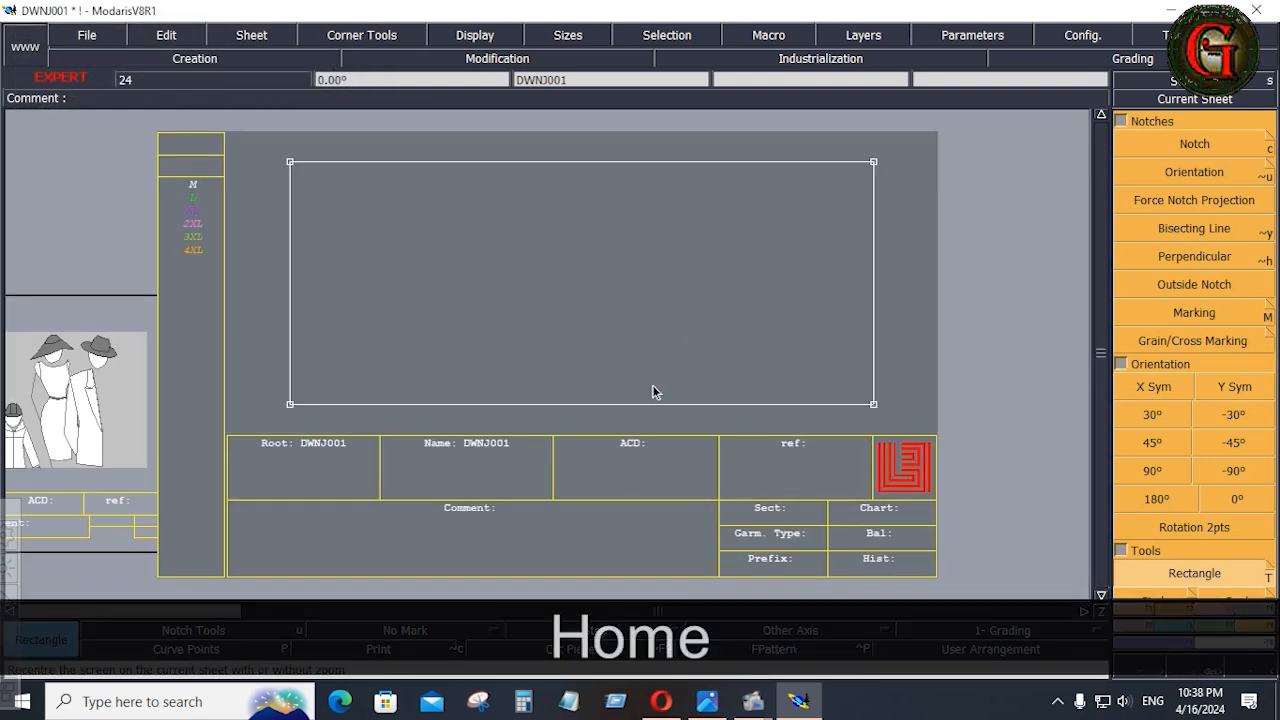
Examine the quilting rows and construction of the blue jacket in the down jacket tech pack image.
click(710, 702)
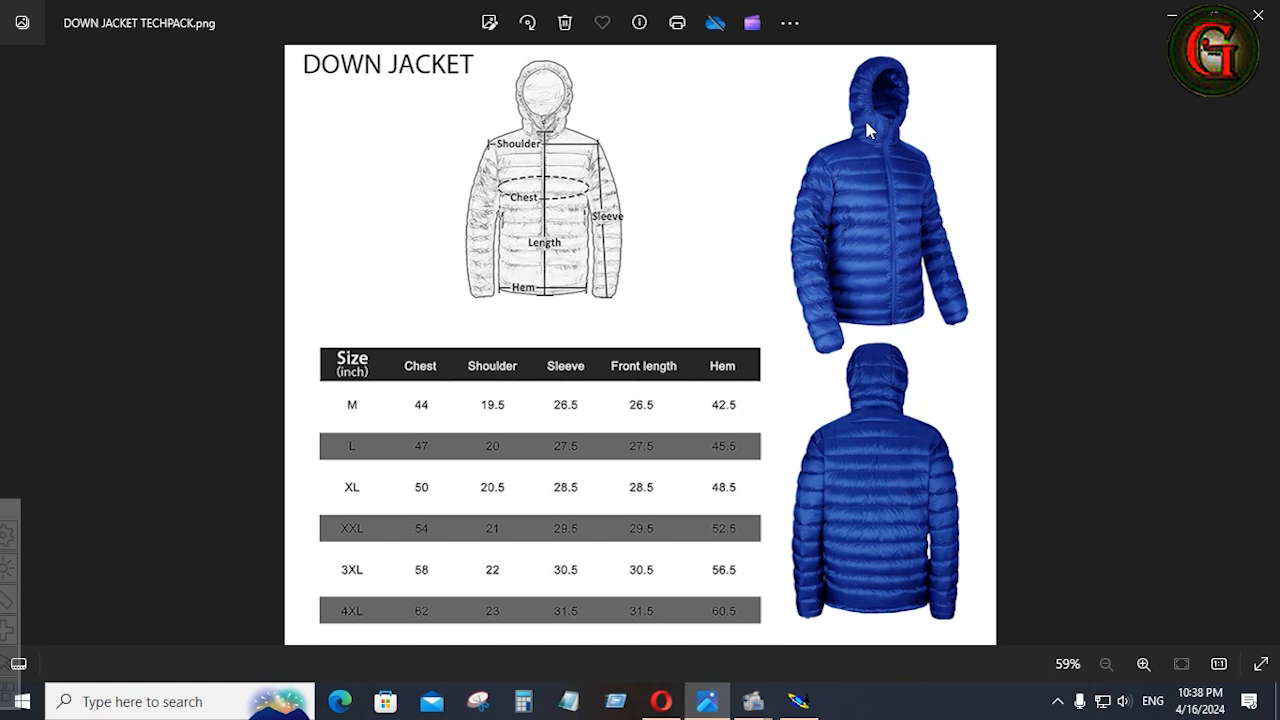
scroll(866, 128, up, 5)
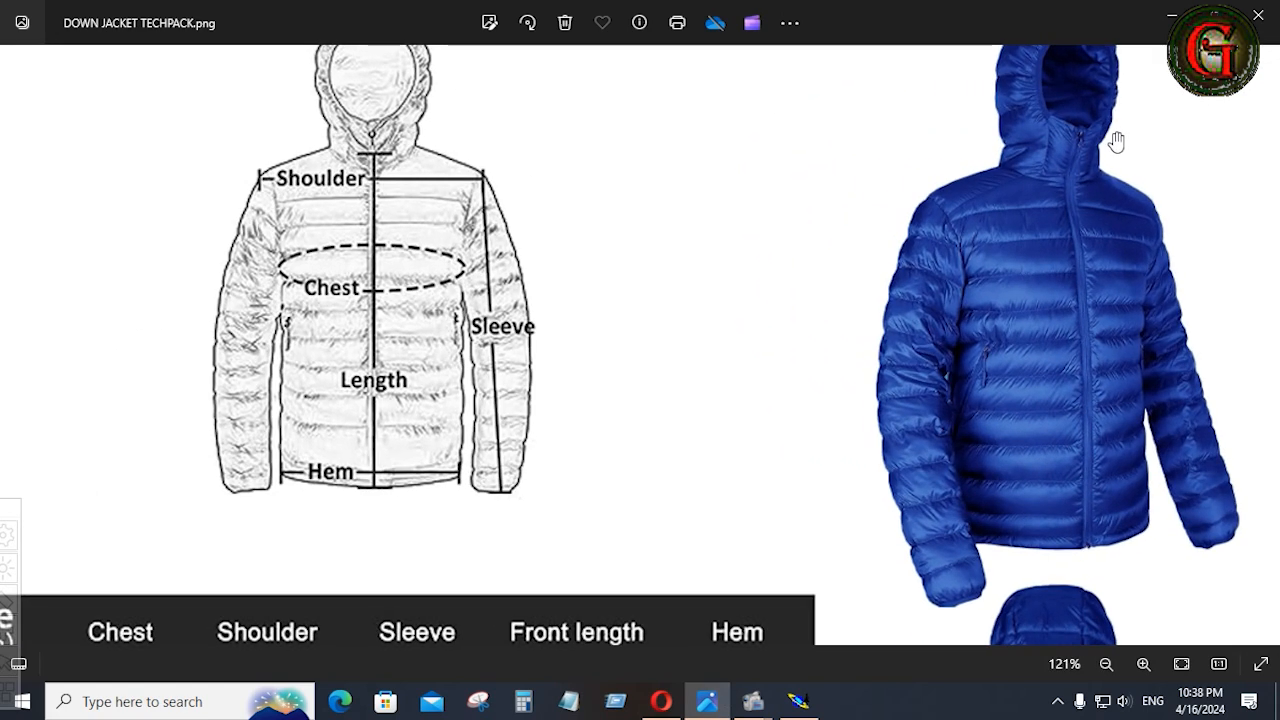
scroll(1116, 141, down, 1)
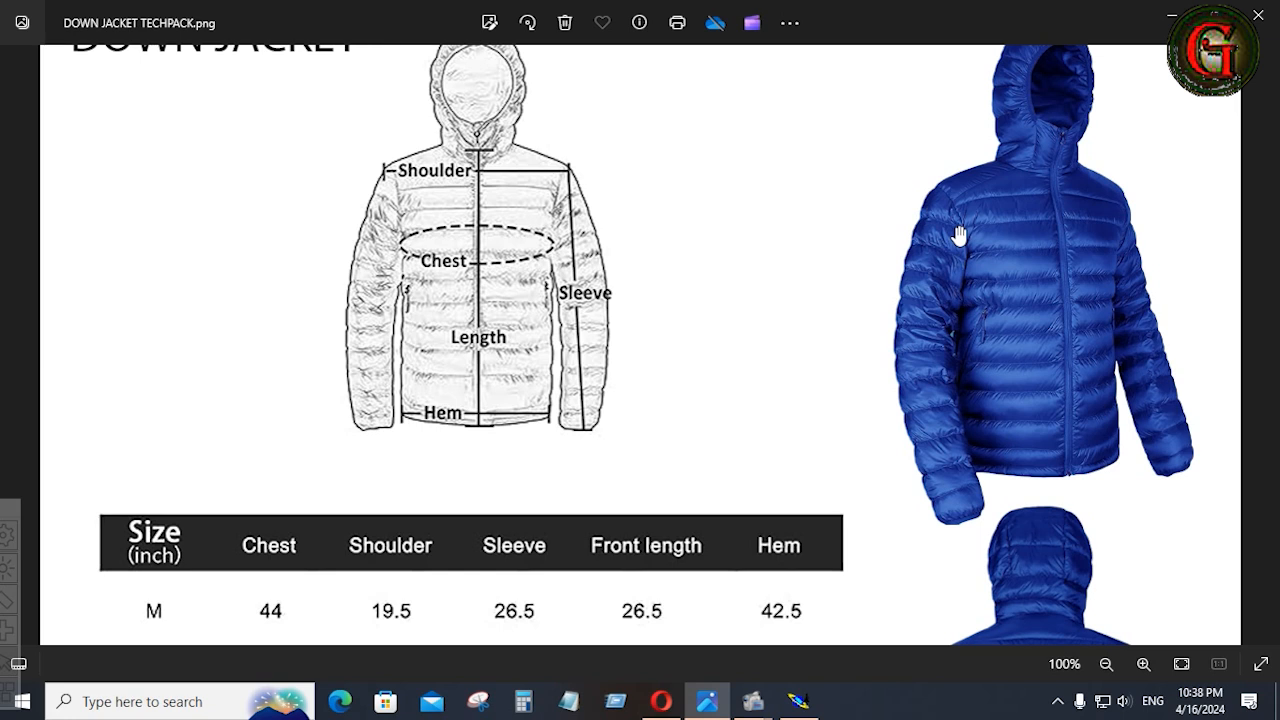
scroll(1025, 249, up, 4)
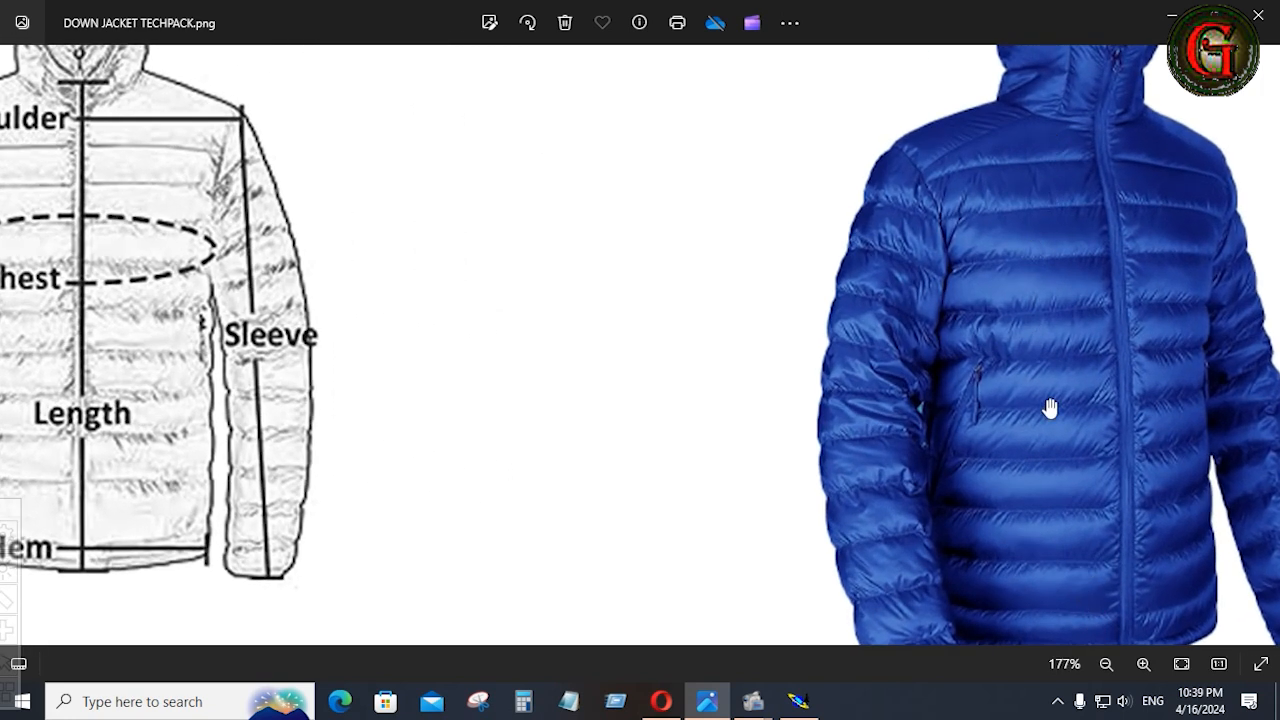
scroll(1090, 570, down, 1)
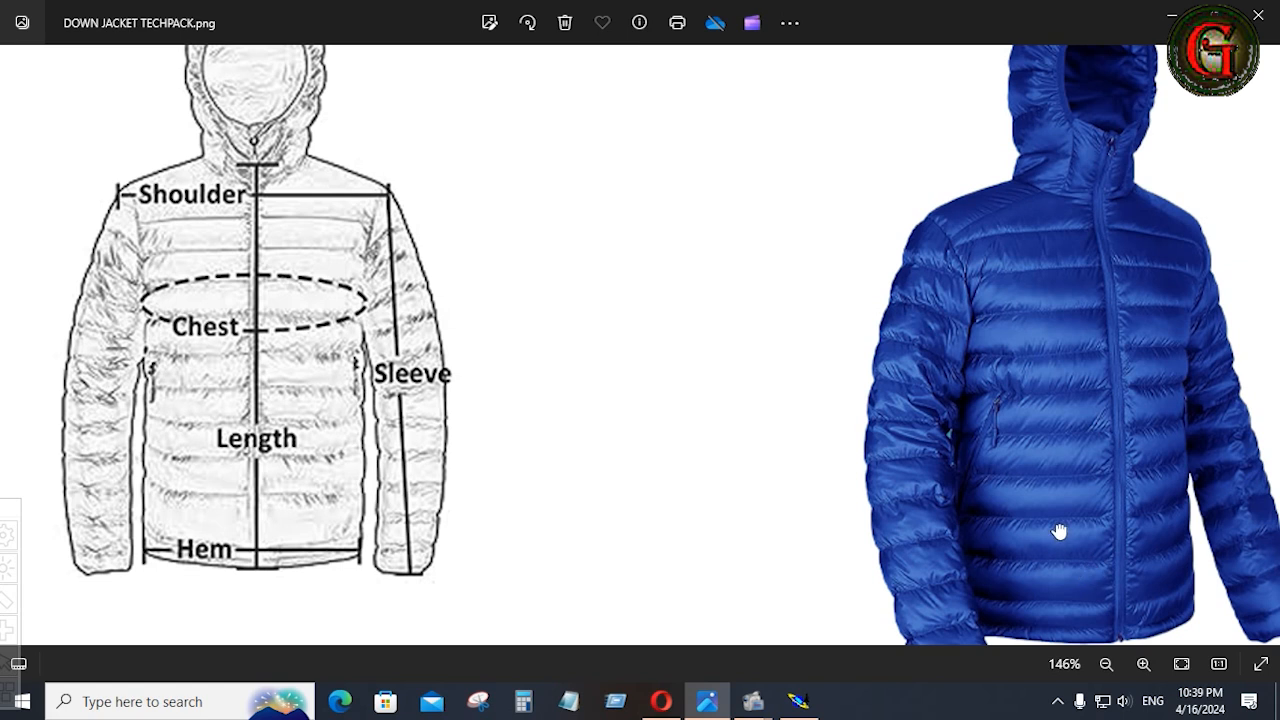
drag(1060, 534, 1037, 449)
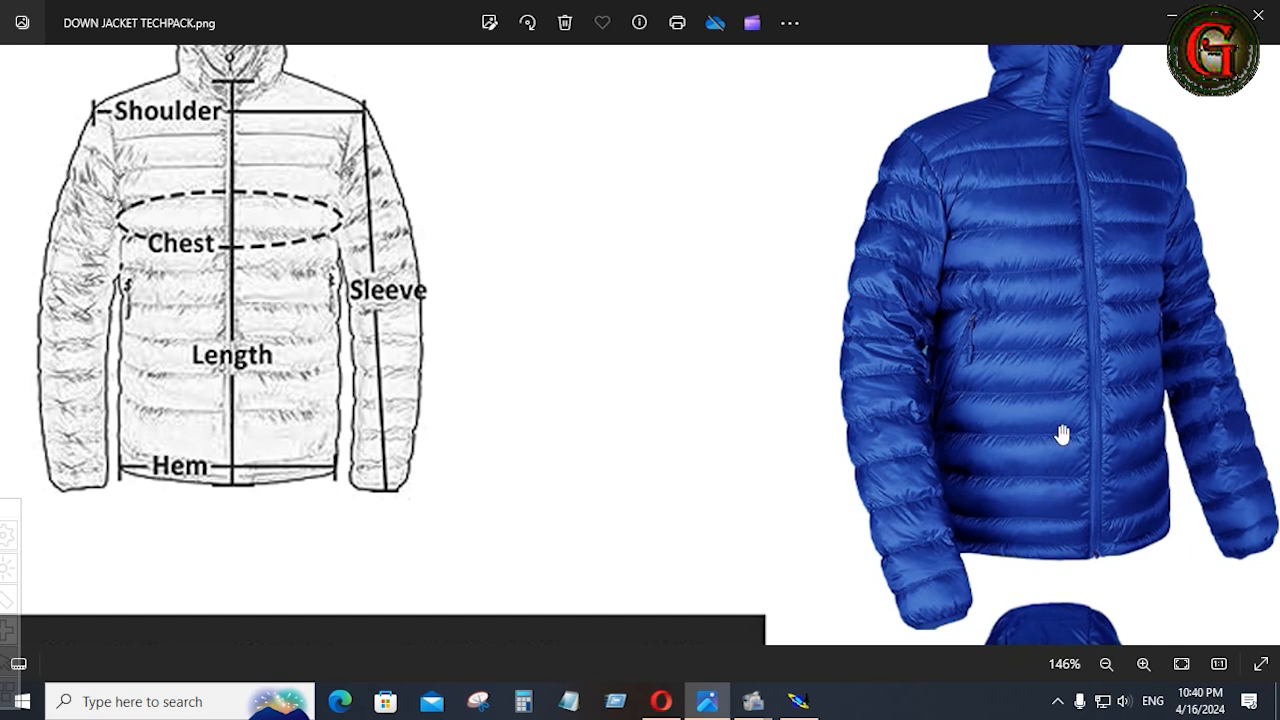
Calculate 12 × 0.187 in the Calculator.
click(523, 701)
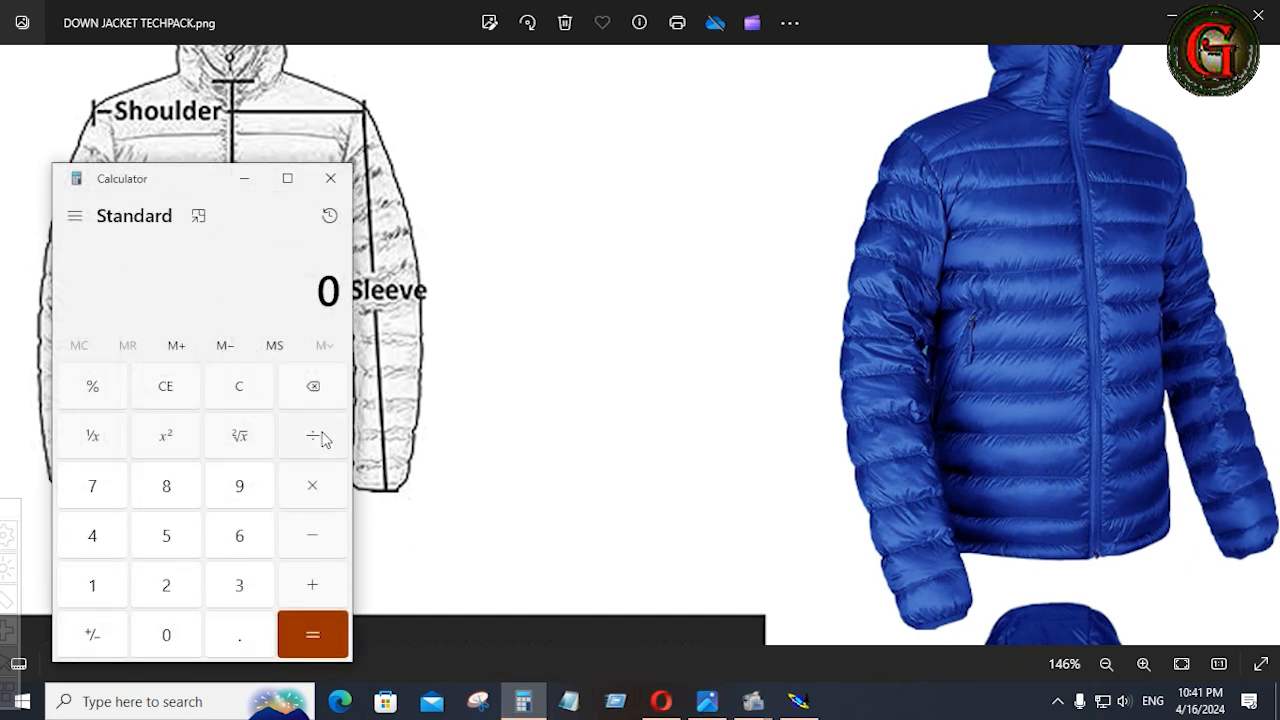
click(93, 585)
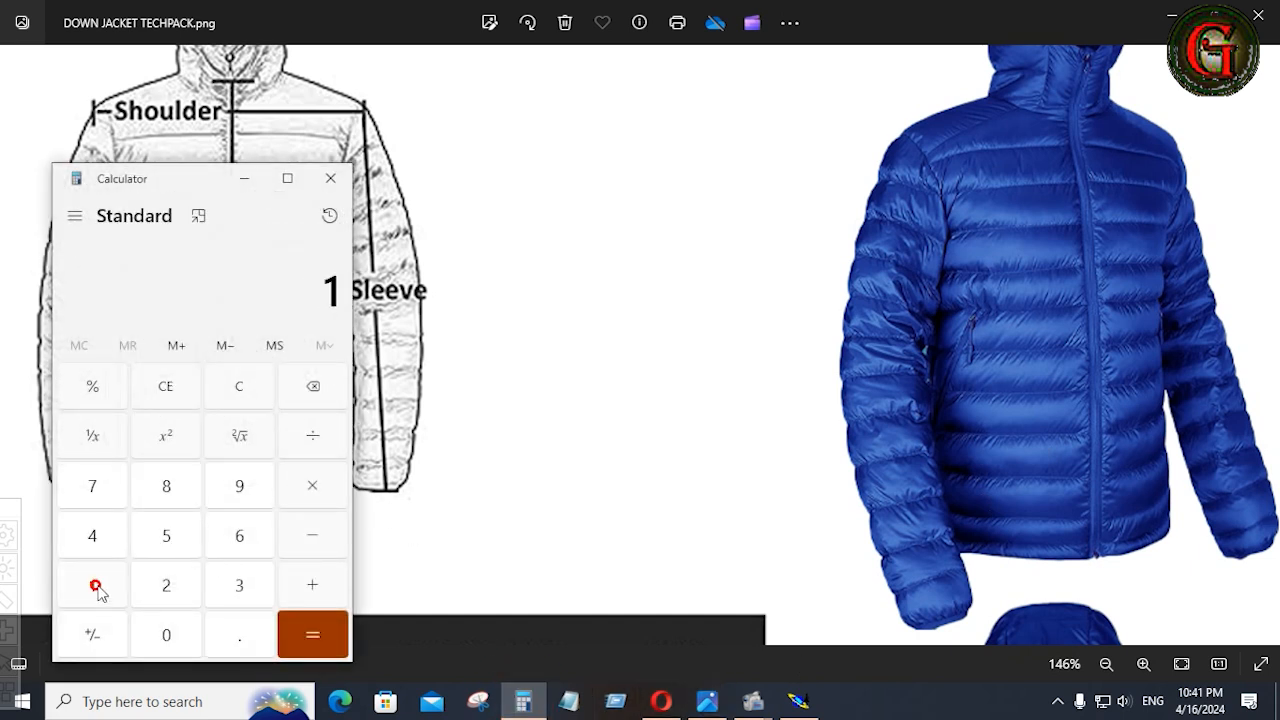
click(166, 588)
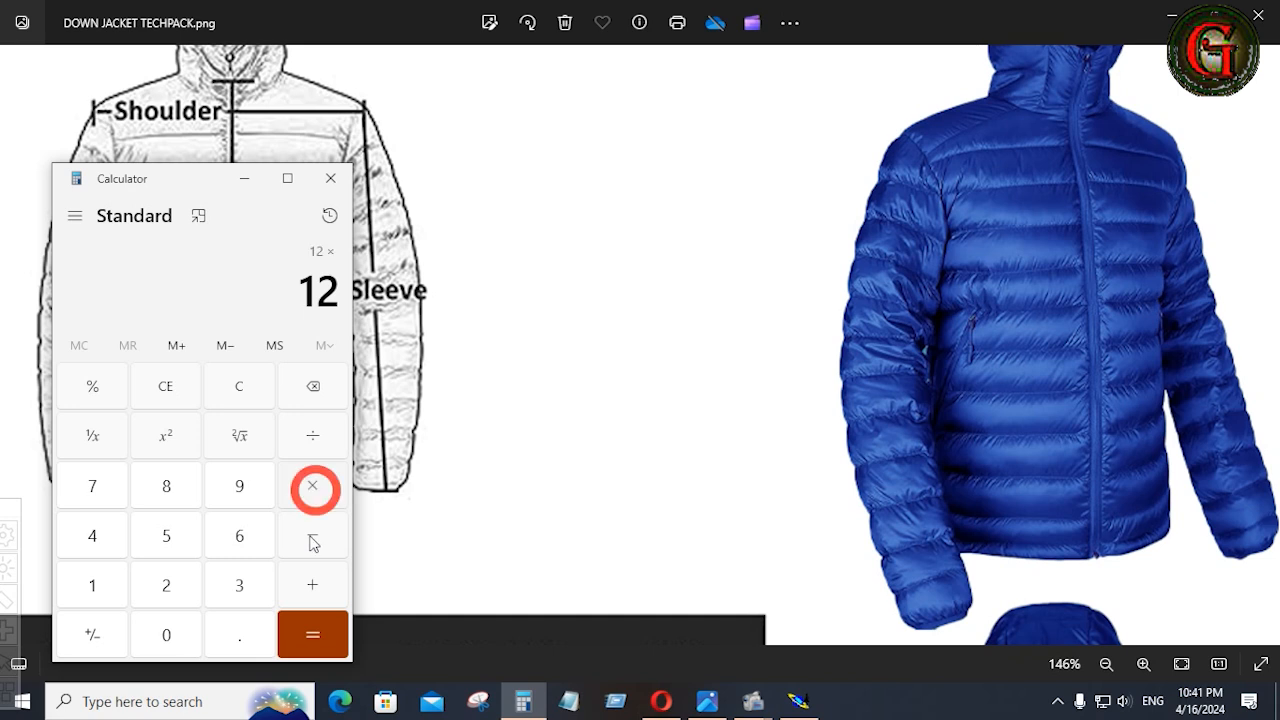
click(240, 640)
click(93, 588)
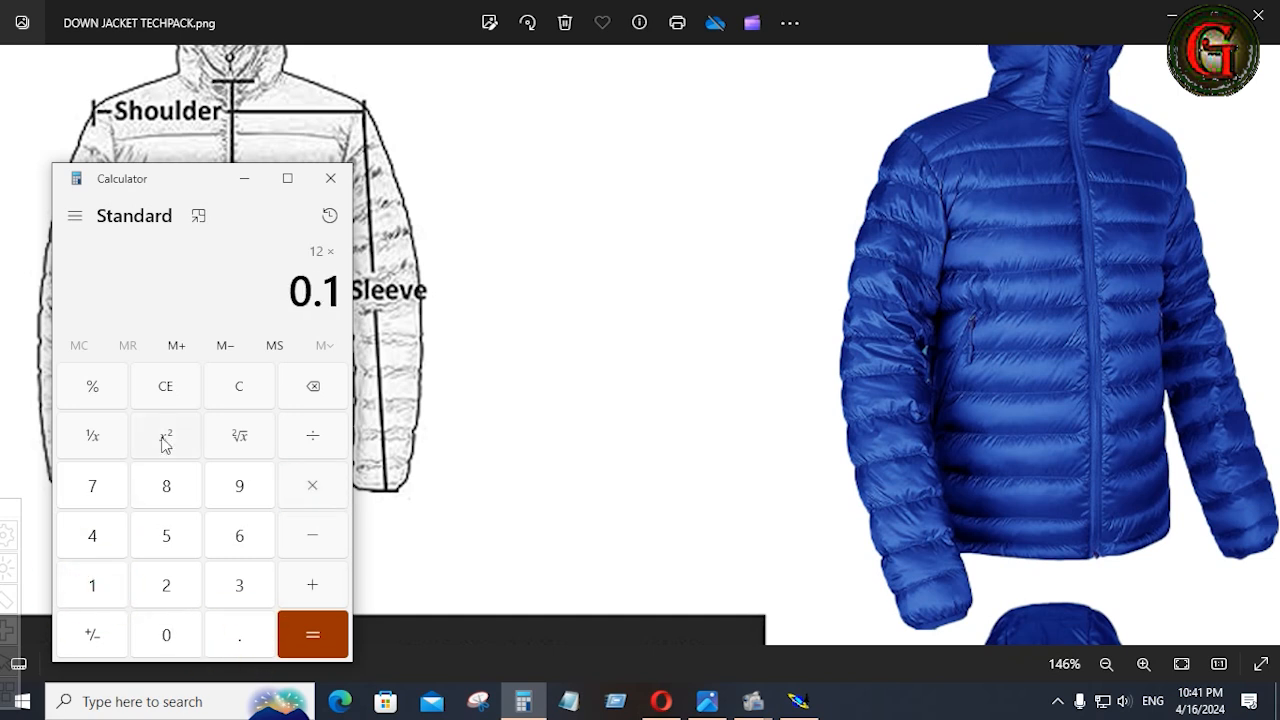
click(166, 486)
click(93, 495)
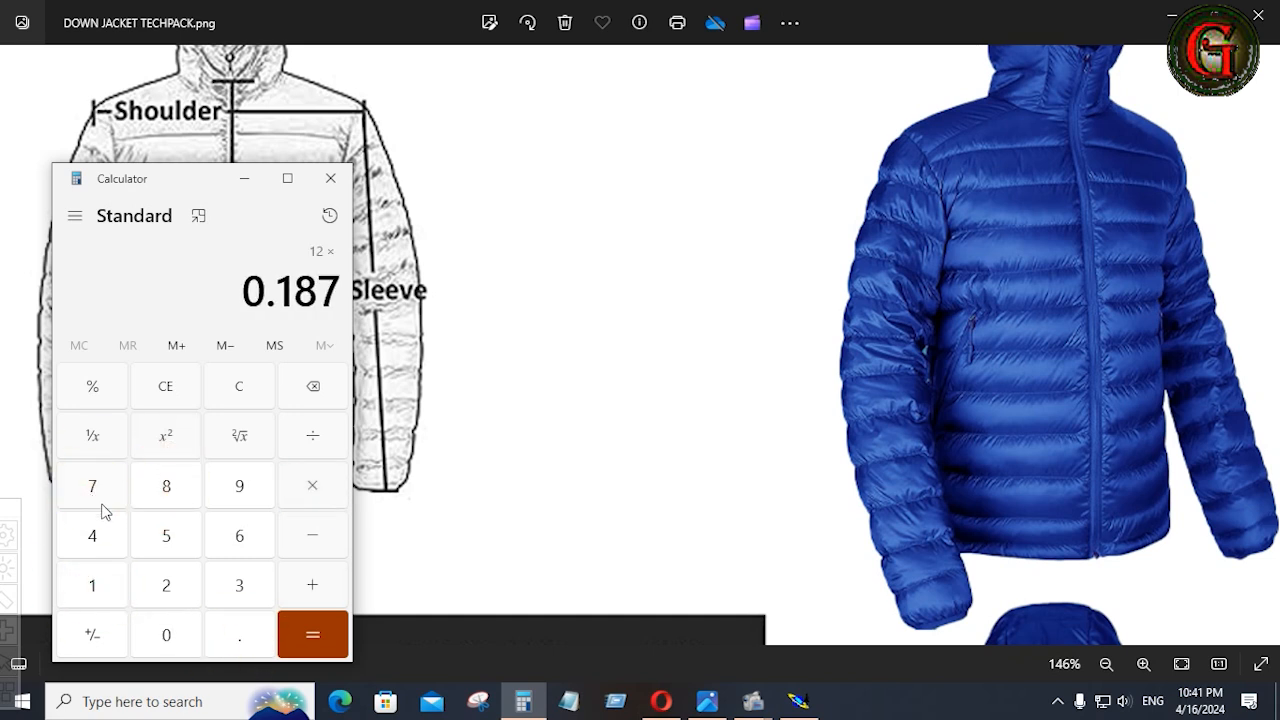
click(299, 625)
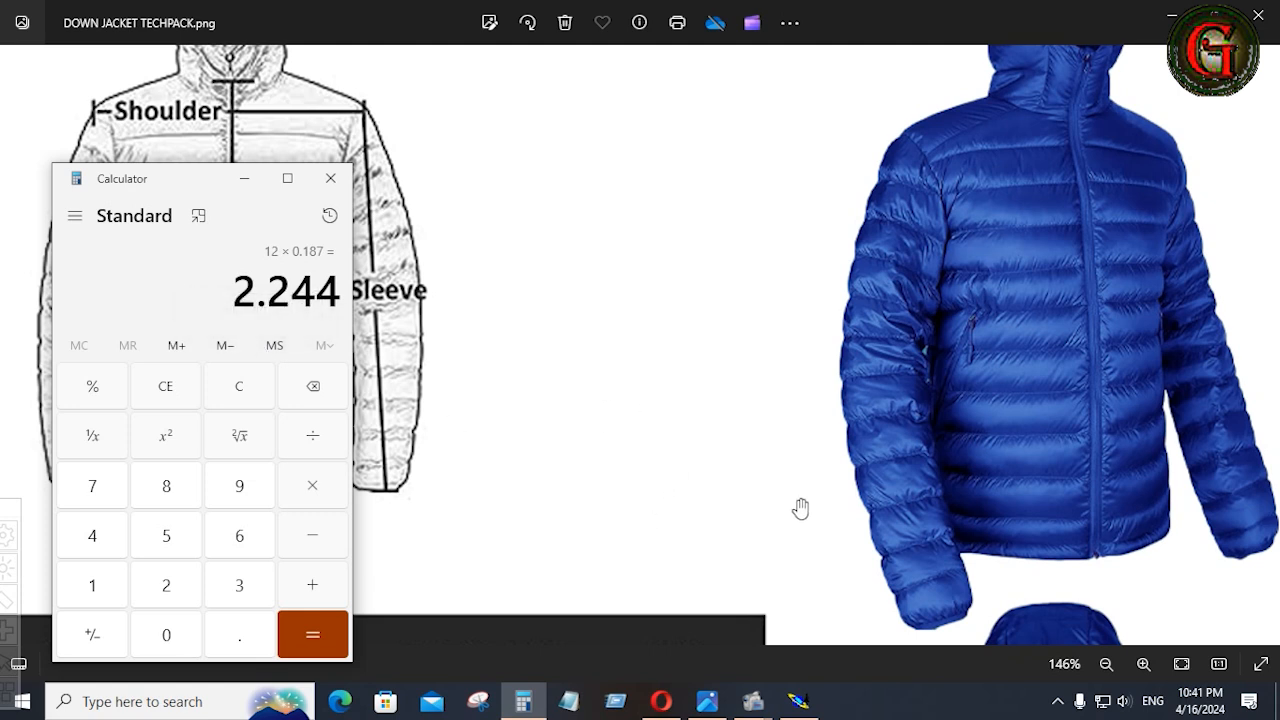
In Modaris, select the right edge of the rectangle with its end points and move it 1.5 inches outward along X.
key(alt+Tab)
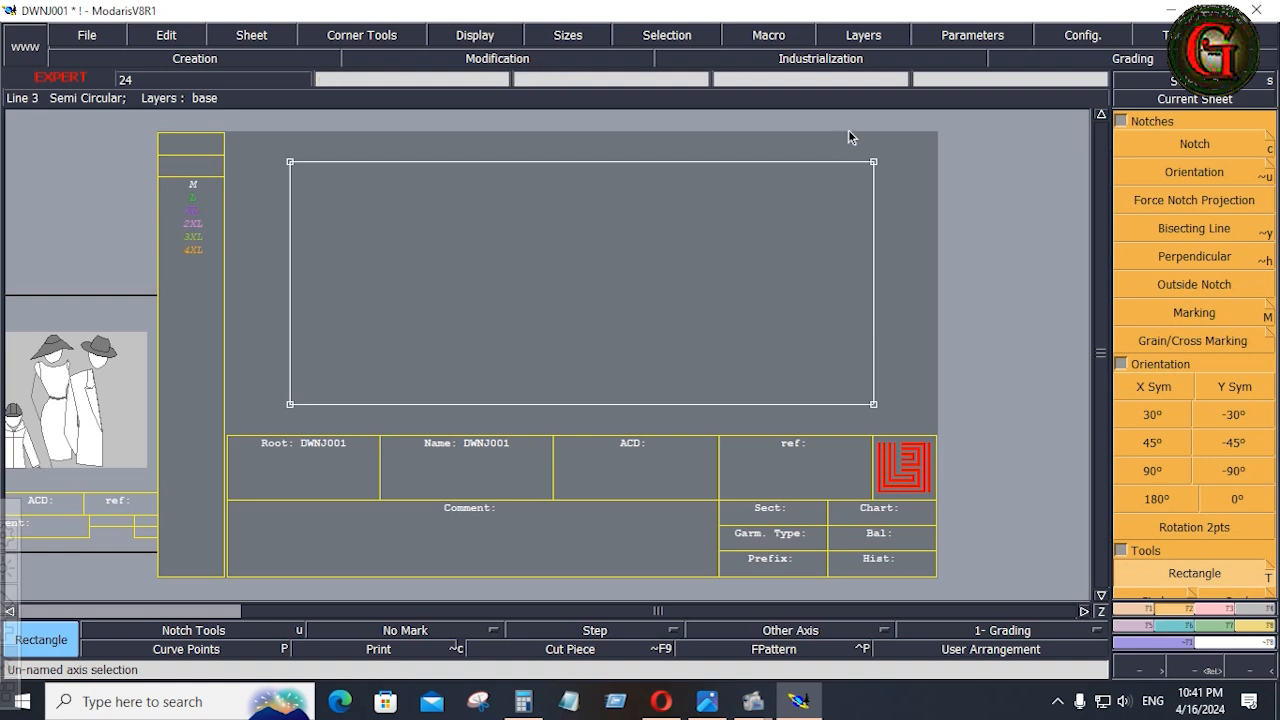
drag(847, 127, 911, 420)
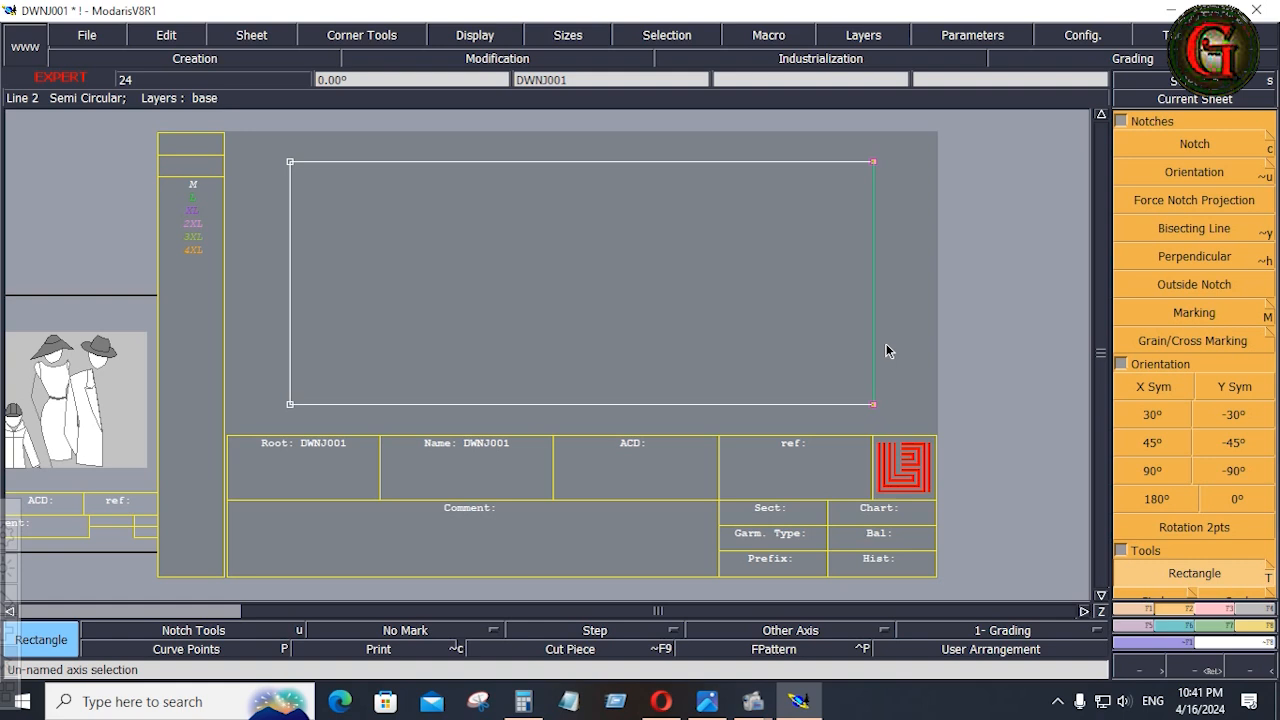
key(shift+f)
key(shift+f)
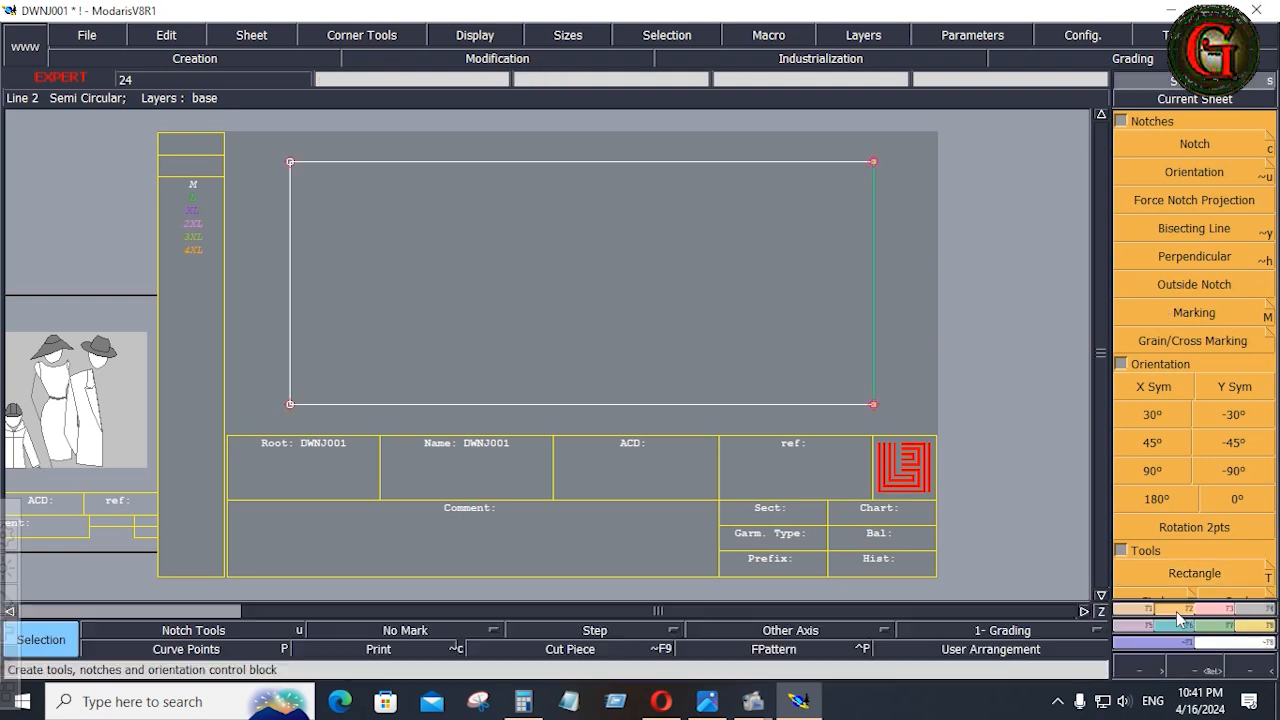
click(1210, 610)
click(1194, 172)
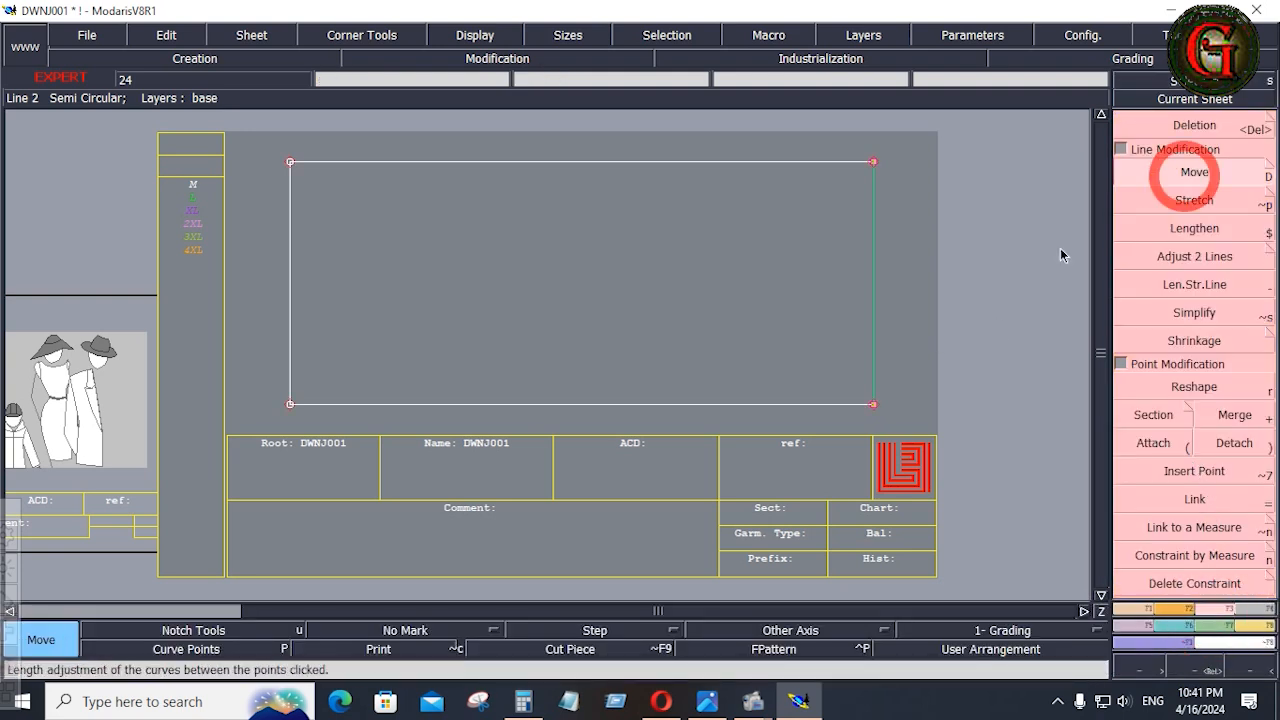
click(875, 314)
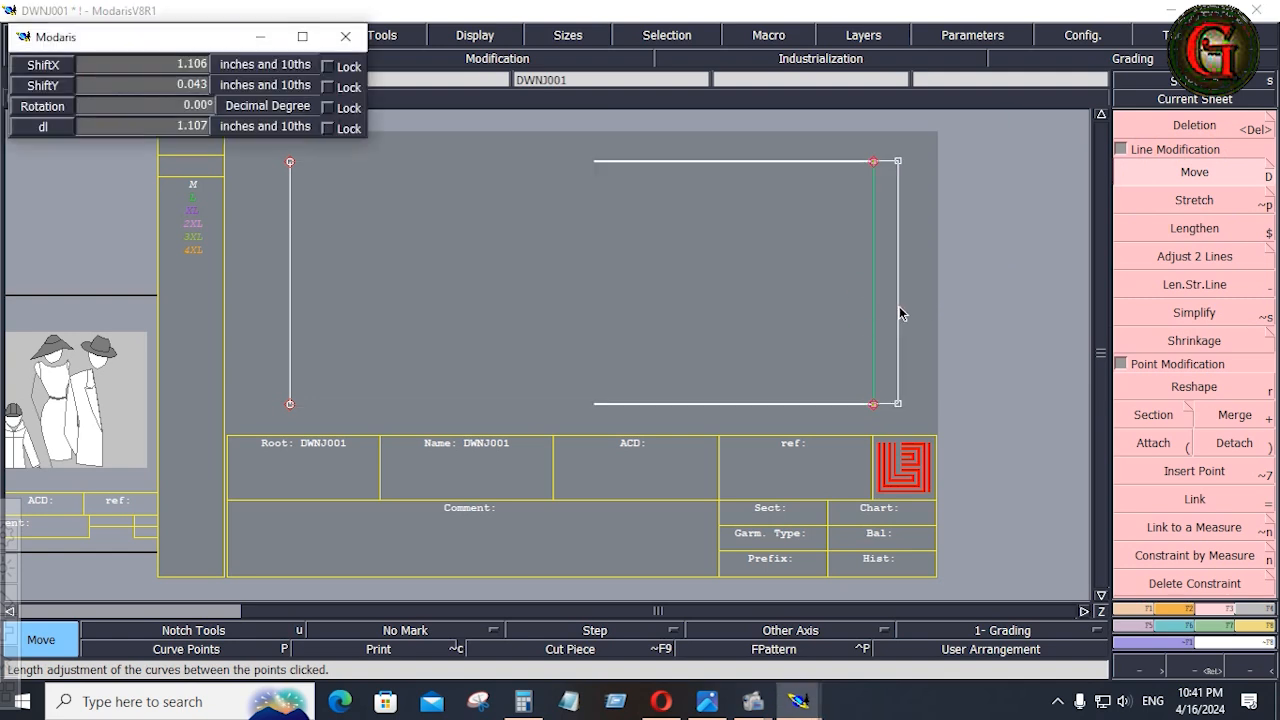
key(Down)
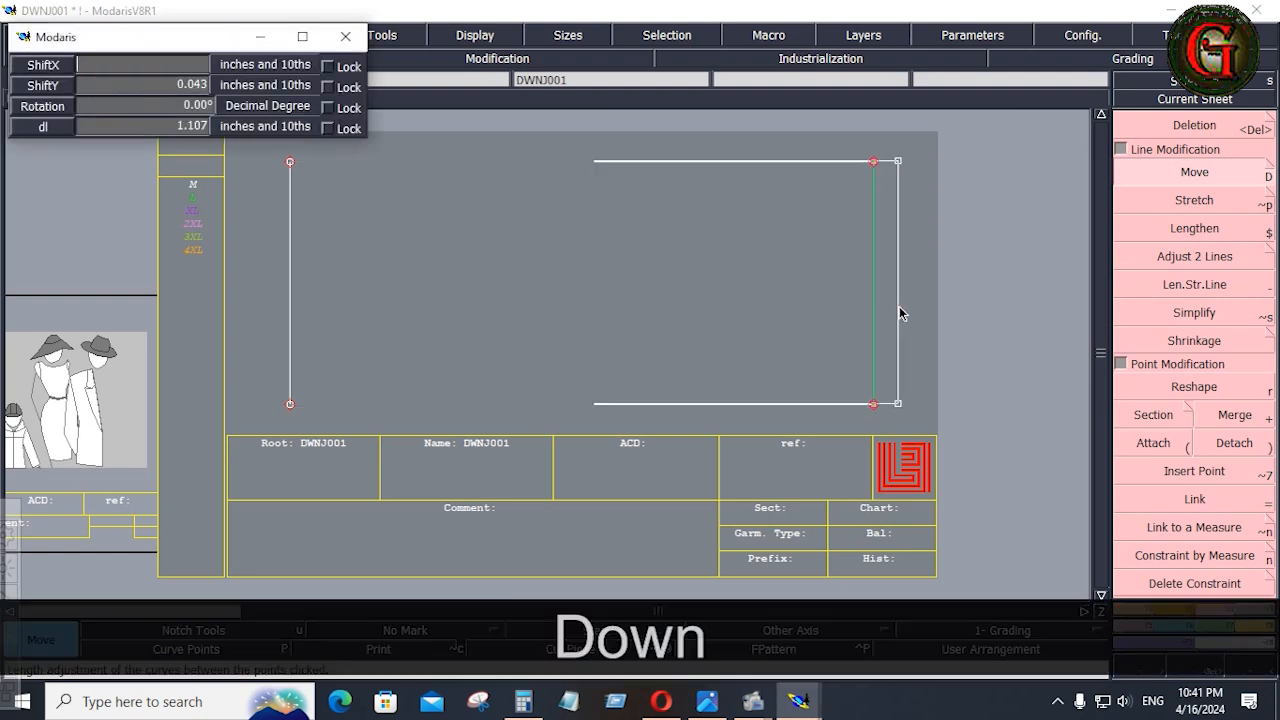
text(1.5)
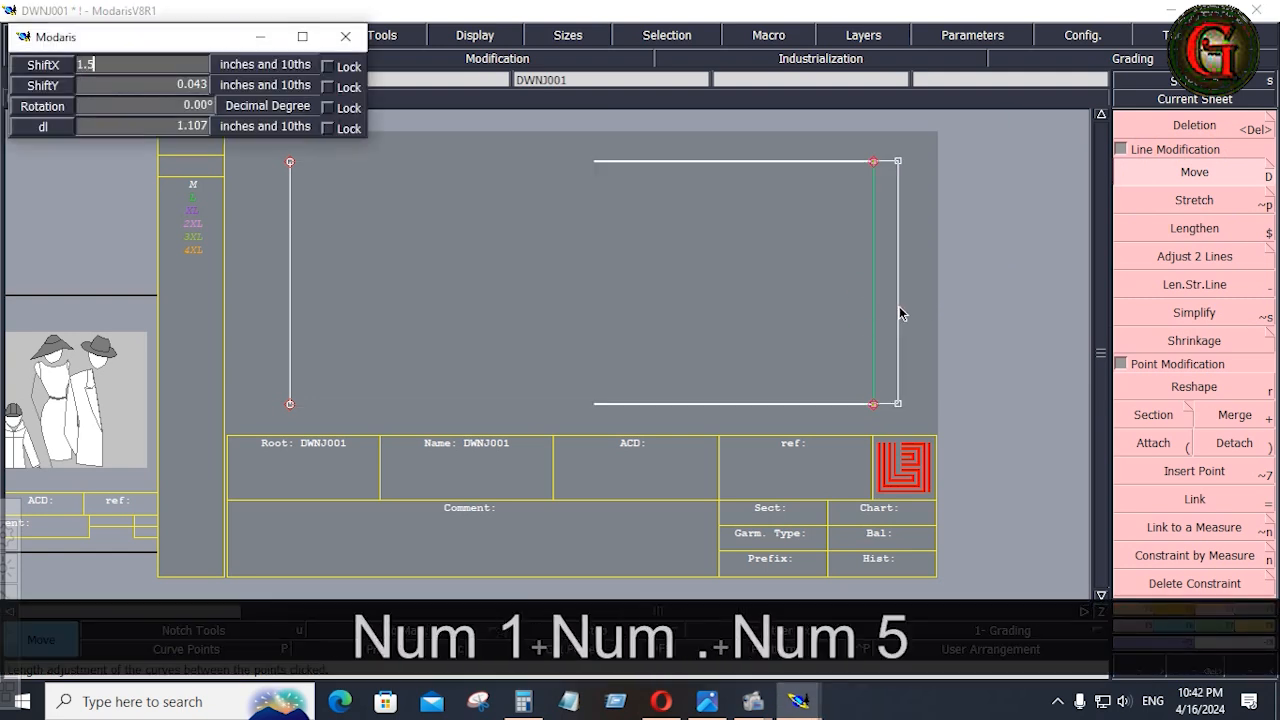
key(Return)
key(KP_0)
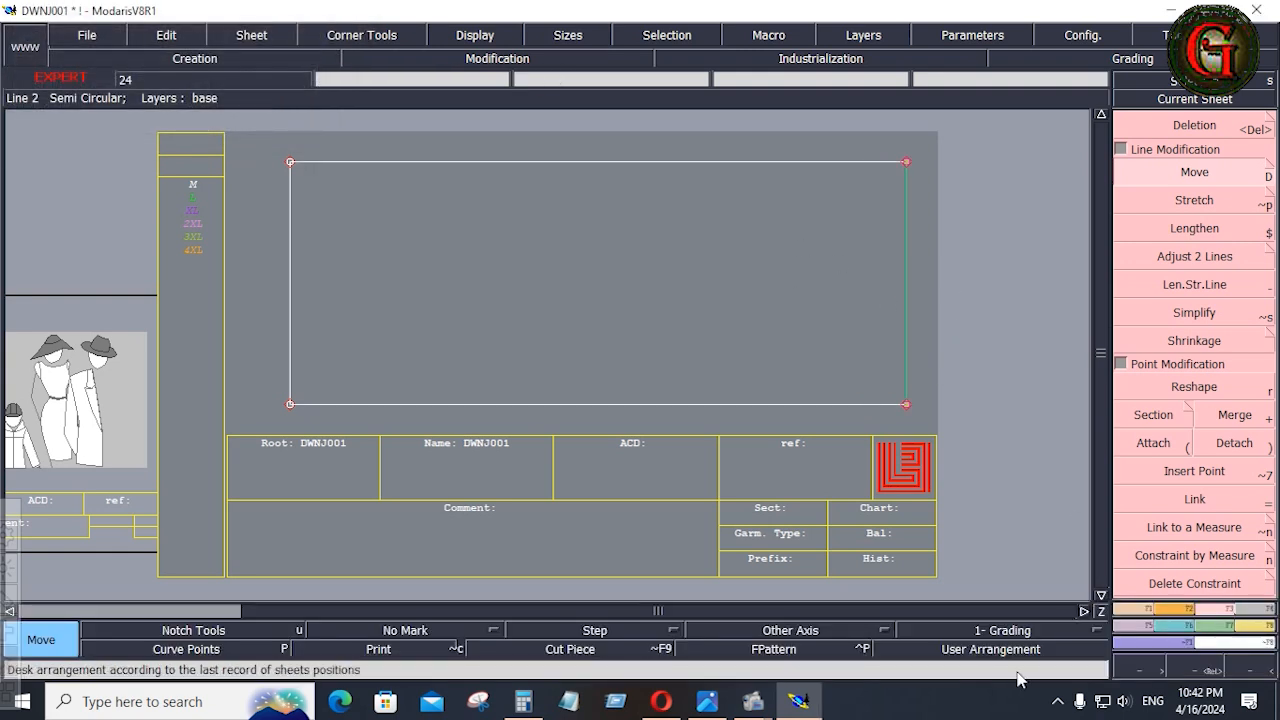
Recheck the tech pack, then move the rectangle's upper edge in Modaris by 0 in X and 0.25 inch in Y.
click(707, 701)
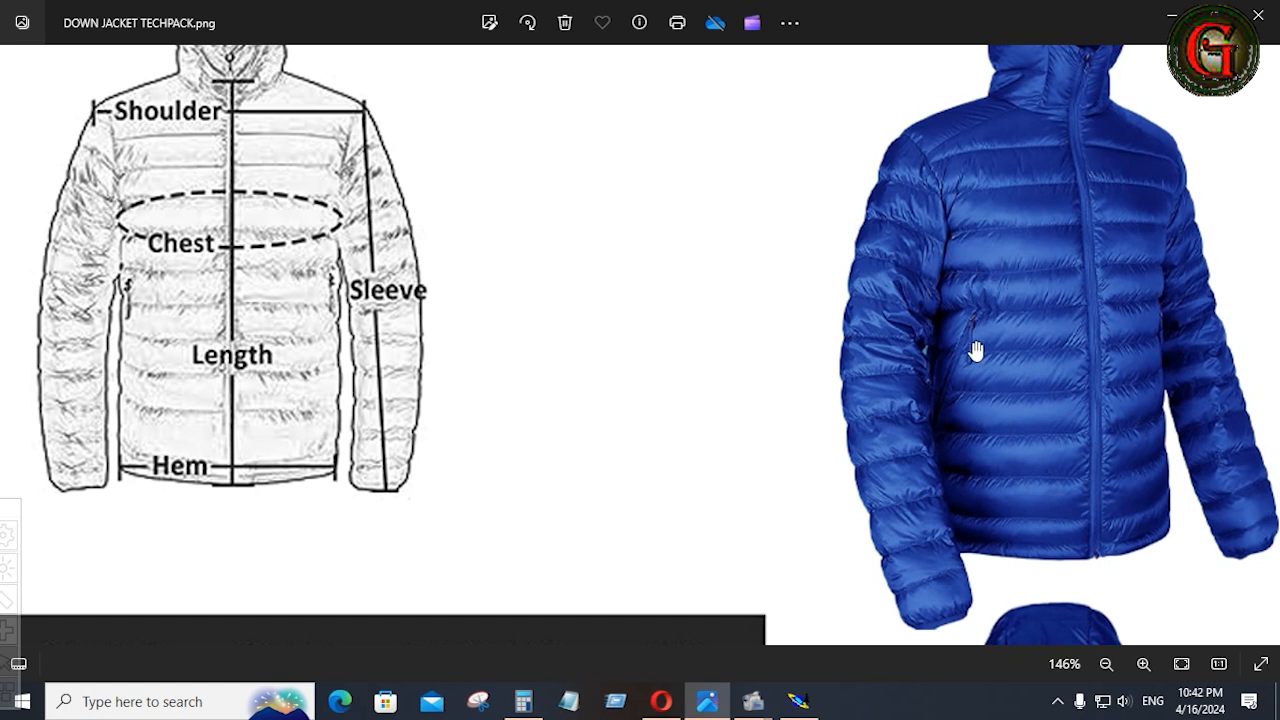
click(815, 702)
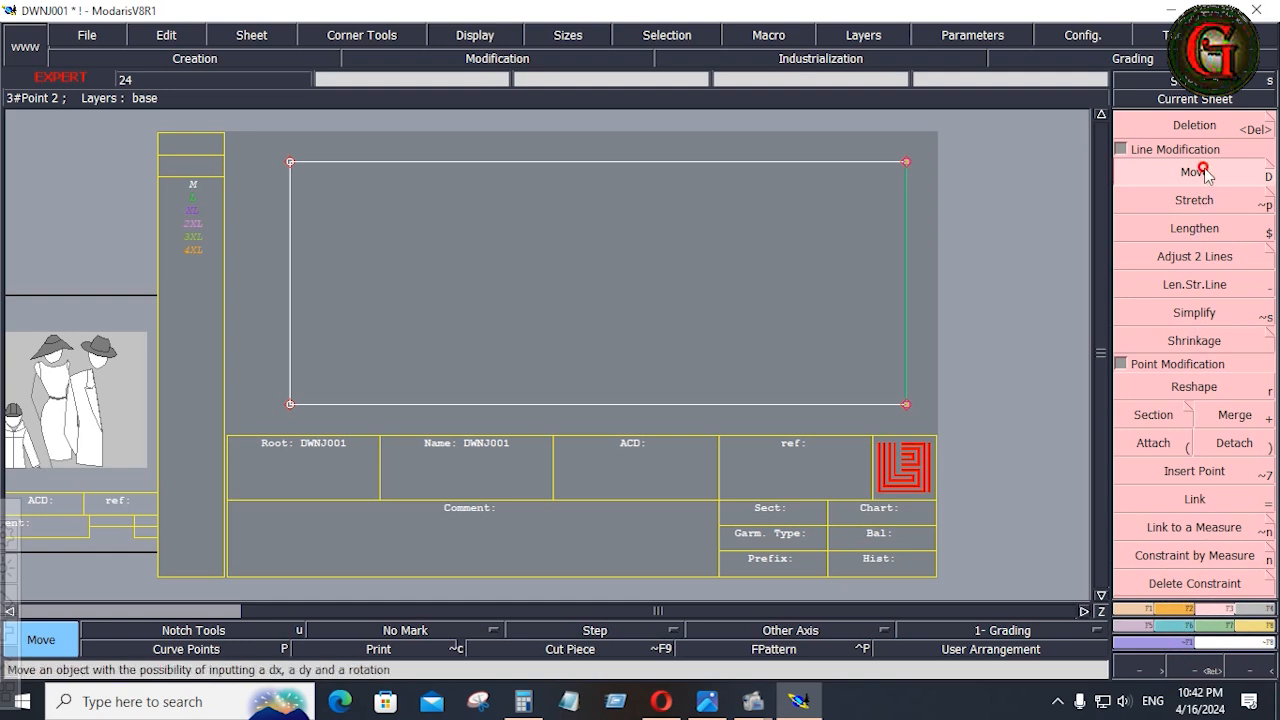
drag(249, 128, 987, 211)
click(628, 160)
text(0)
key(Down)
text(.25)
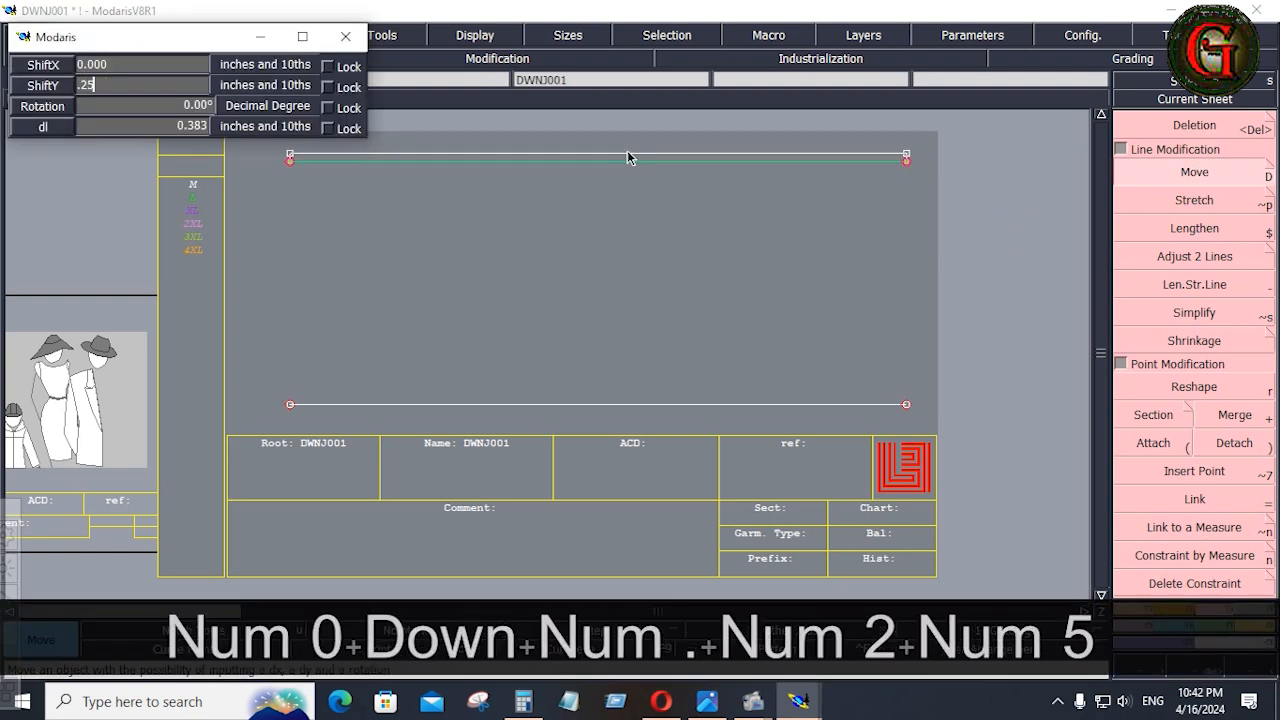
key(Return)
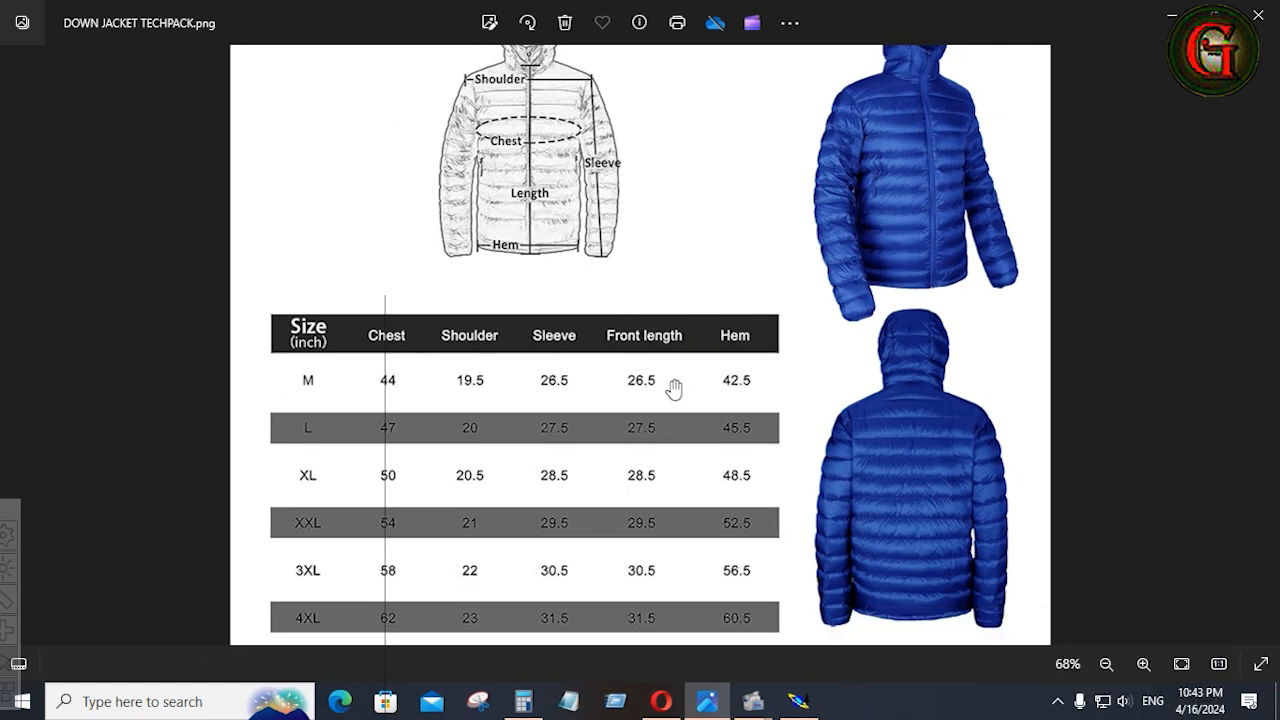
Switch to the Calculator, subtract 4 from the size M chest of 44, and divide the result by 12.
click(523, 704)
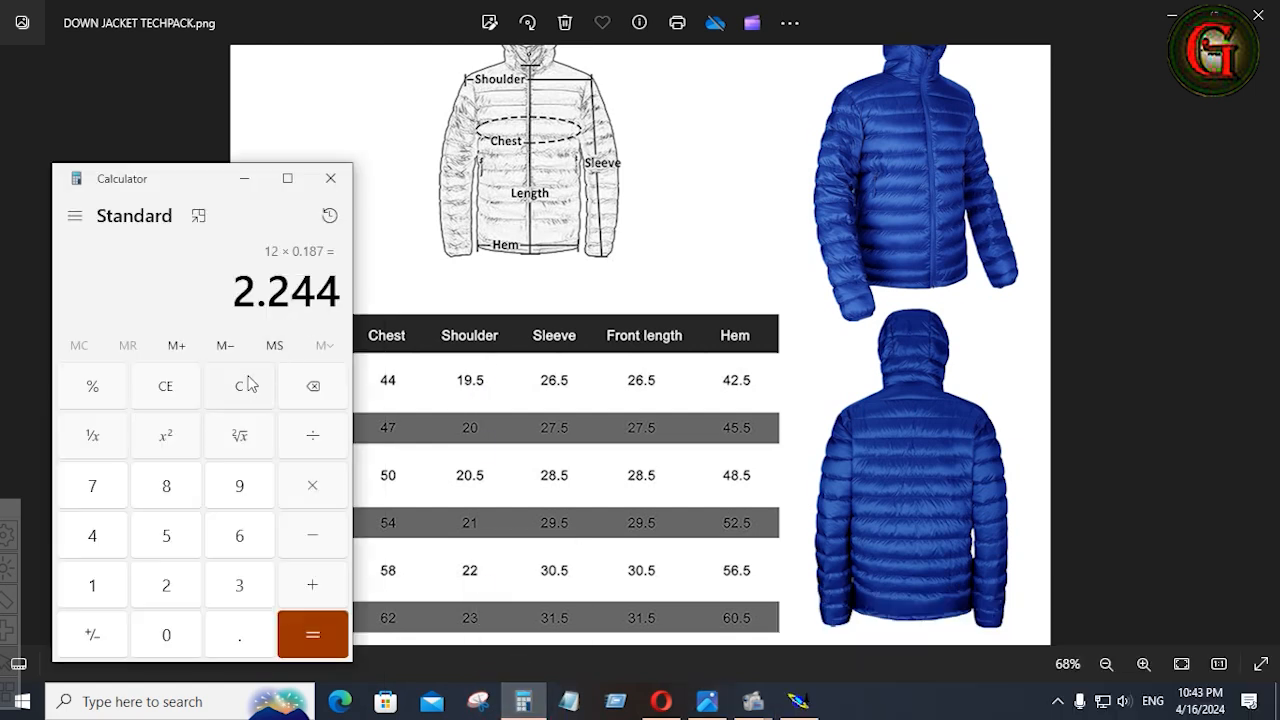
click(241, 378)
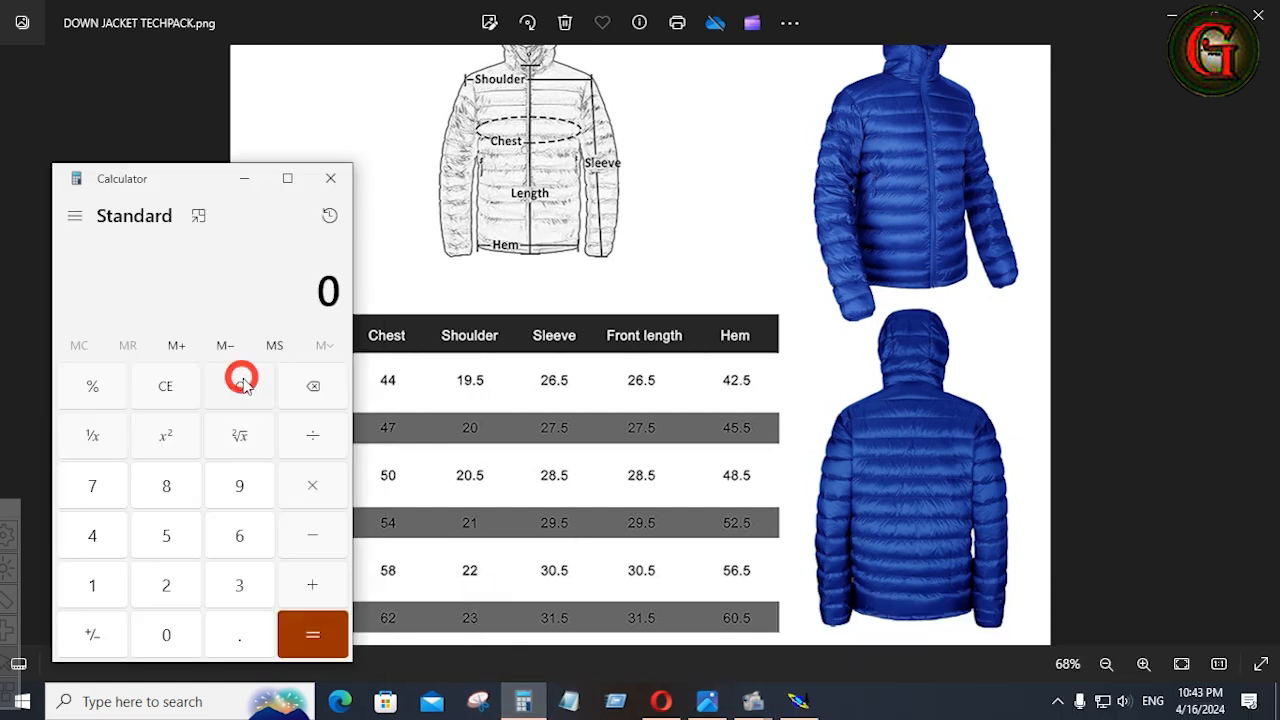
double_click(90, 539)
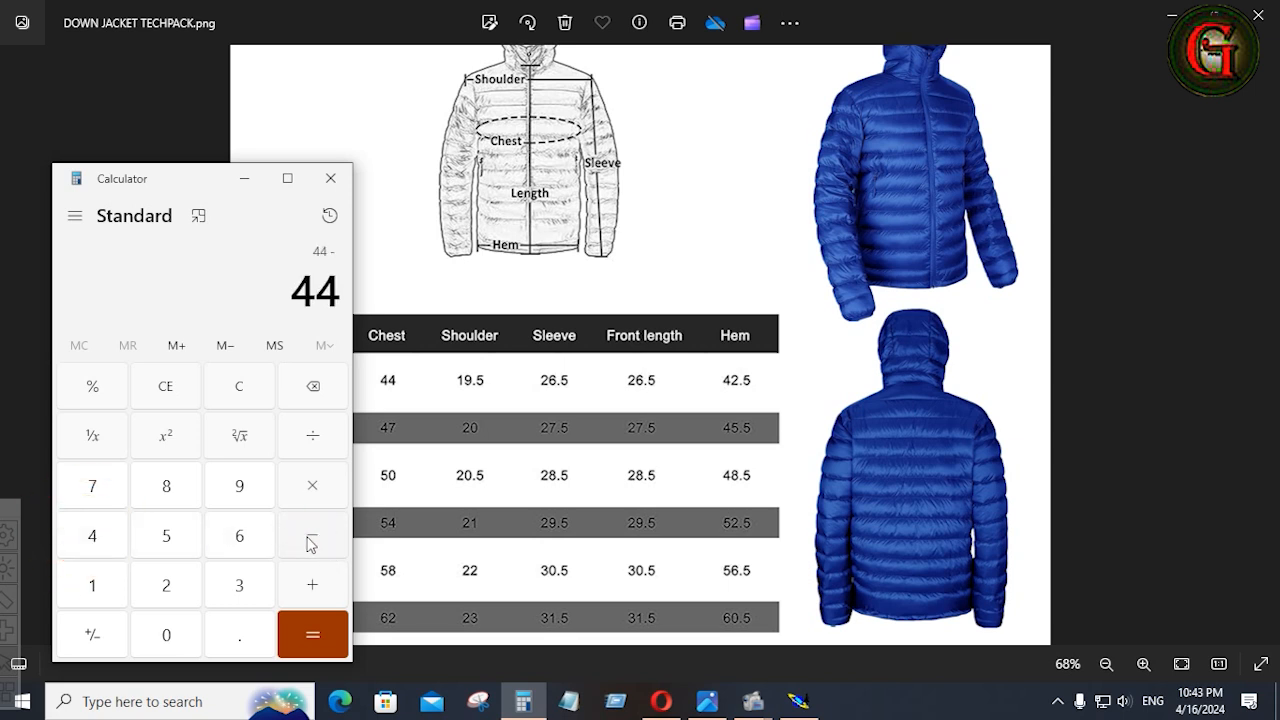
click(91, 531)
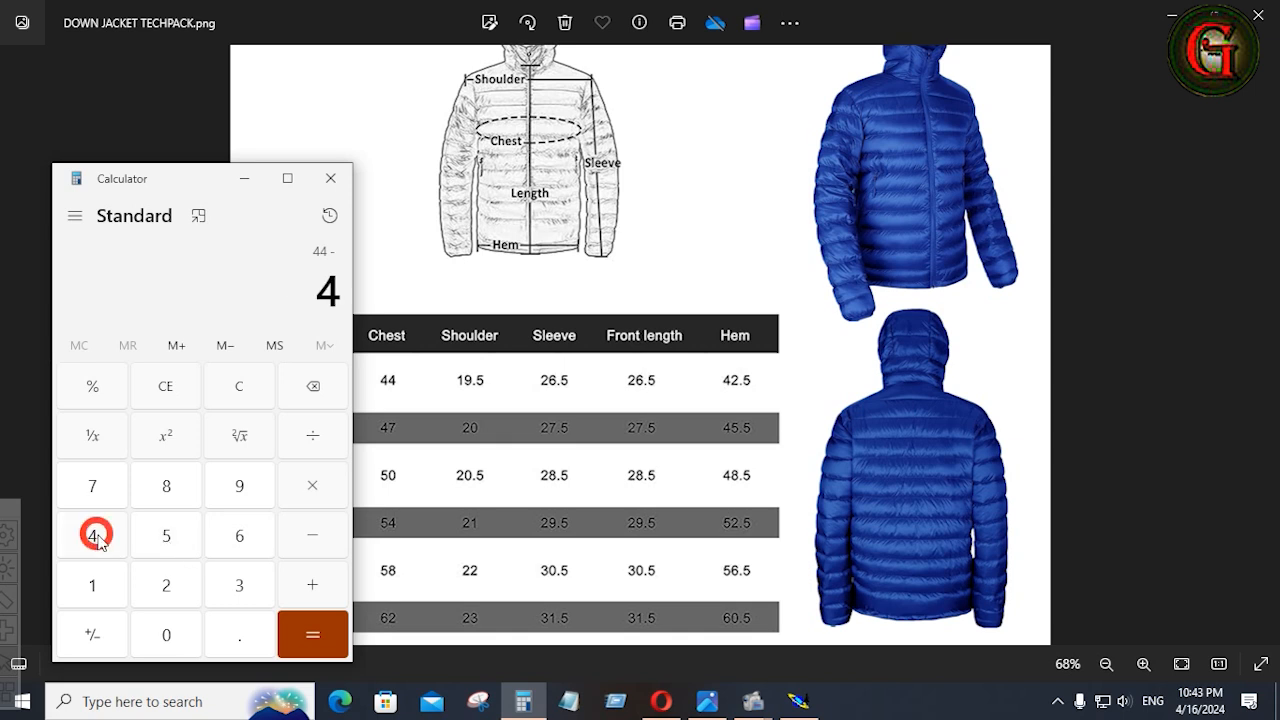
click(314, 634)
click(314, 437)
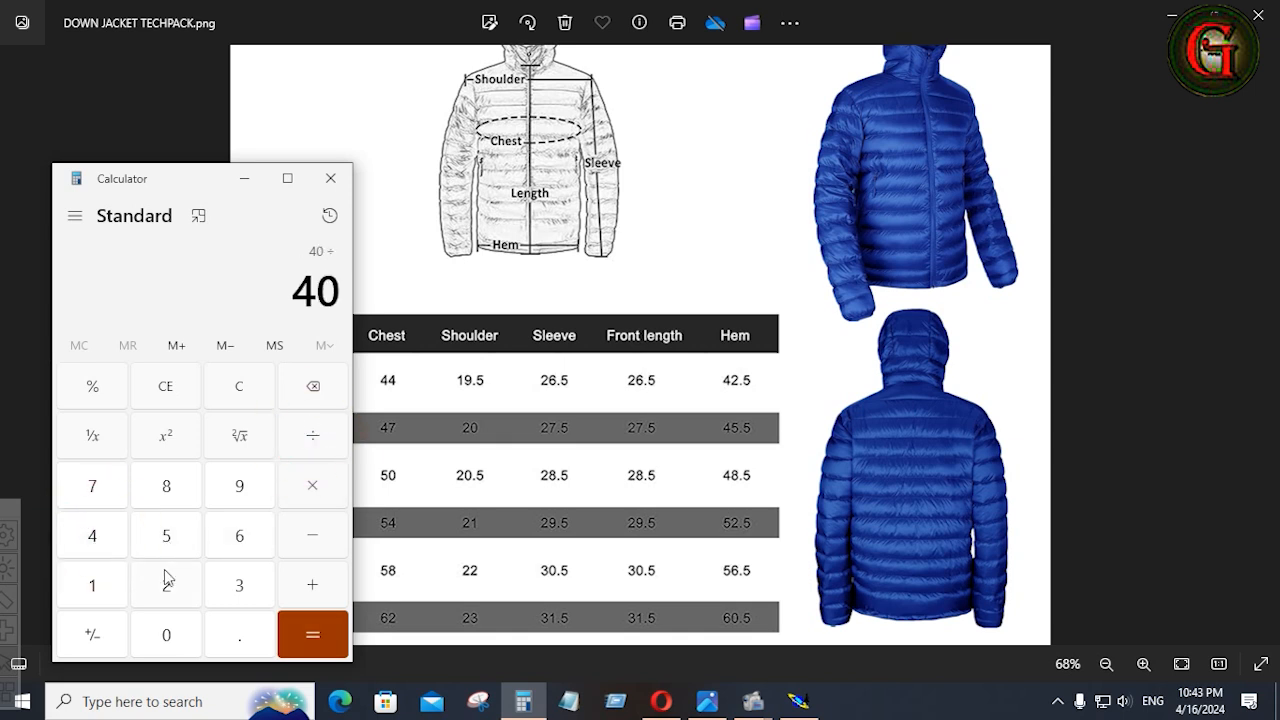
click(92, 538)
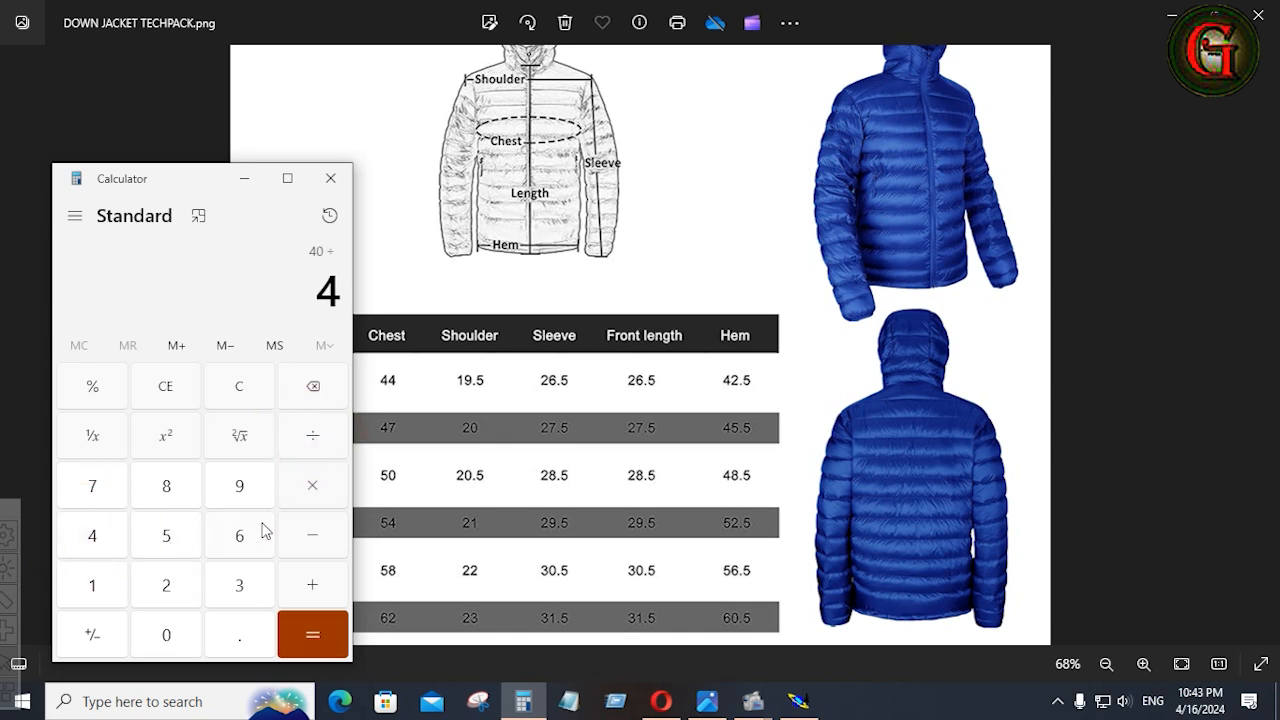
click(313, 492)
click(114, 537)
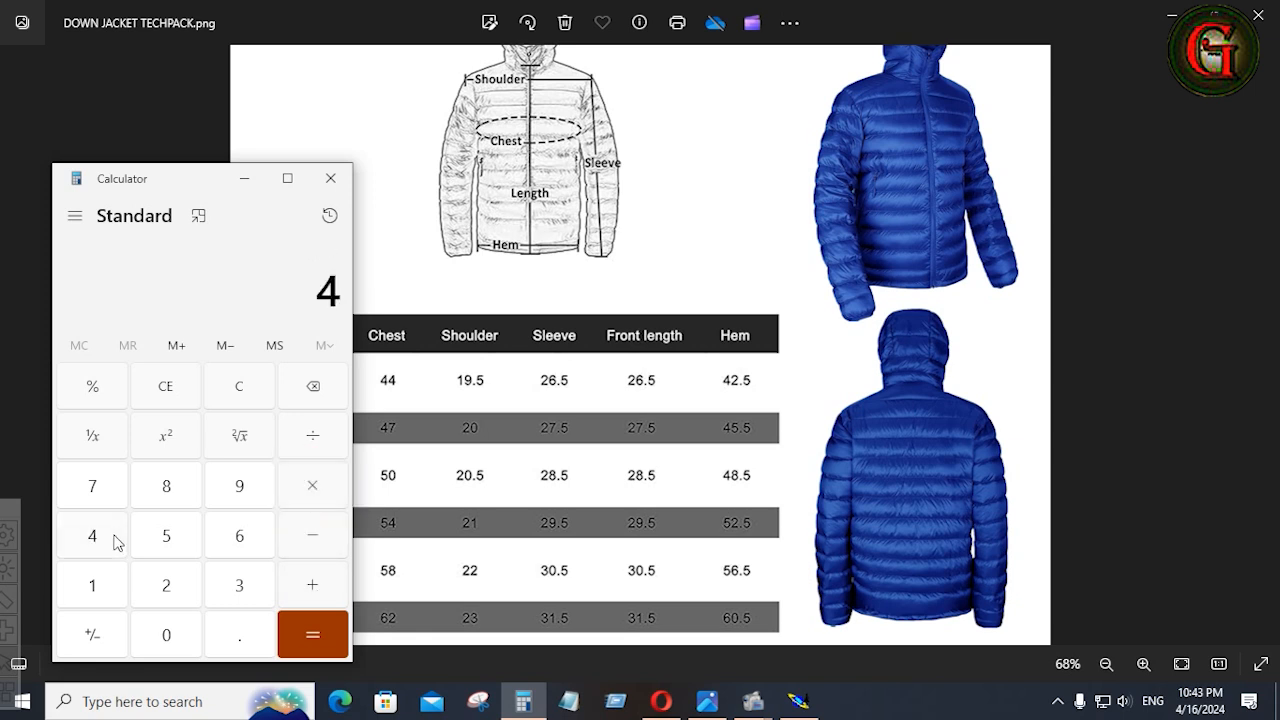
click(166, 637)
click(313, 437)
click(92, 585)
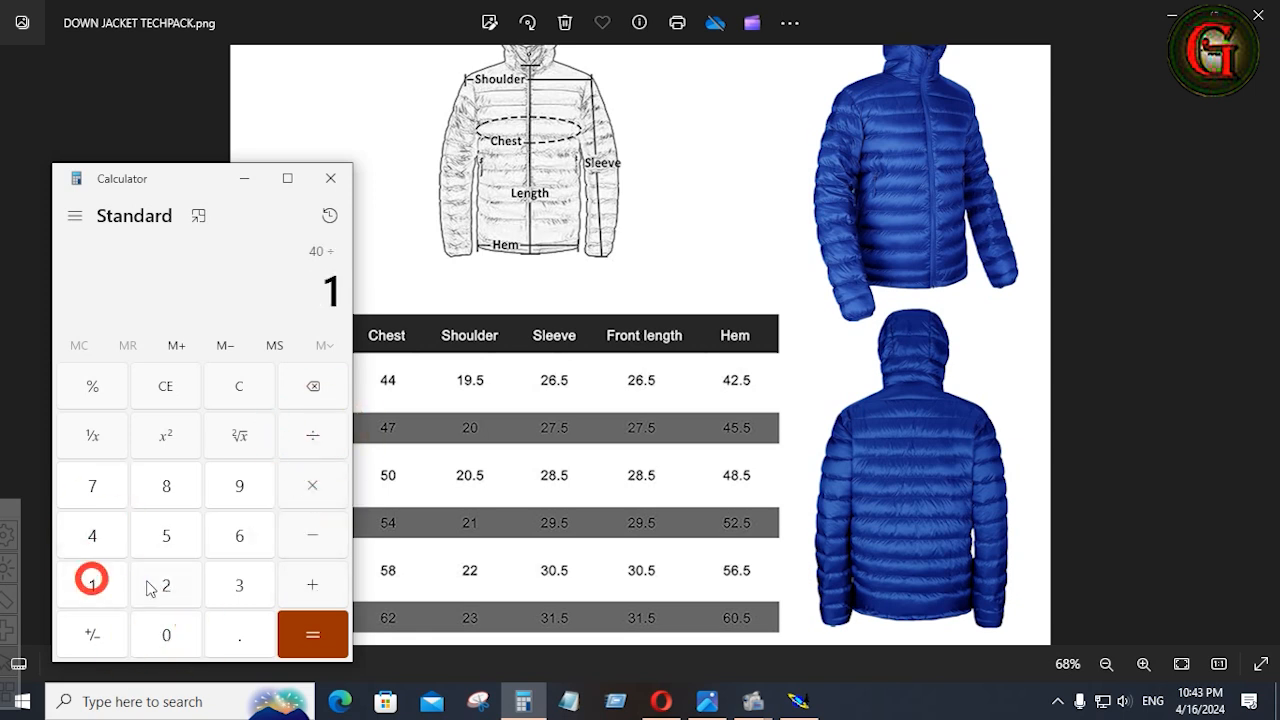
click(166, 585)
click(305, 632)
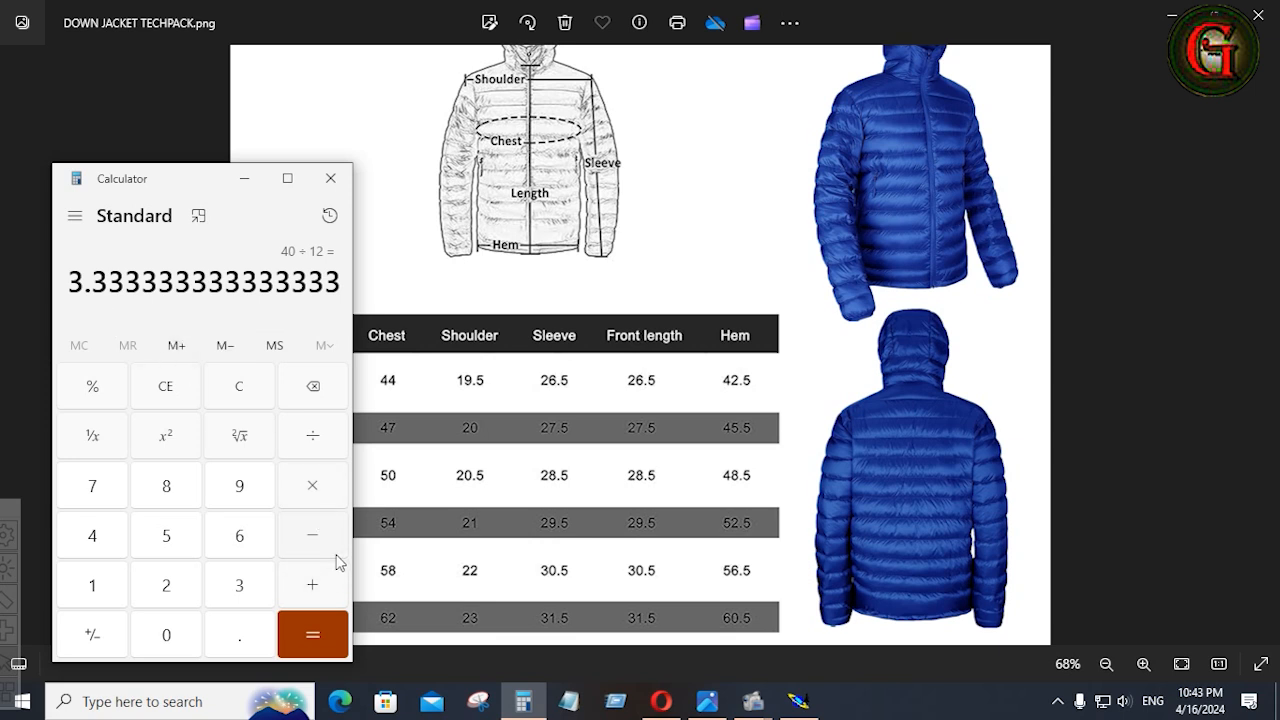
Add 0.5 to the calculated neck width.
click(308, 591)
click(240, 640)
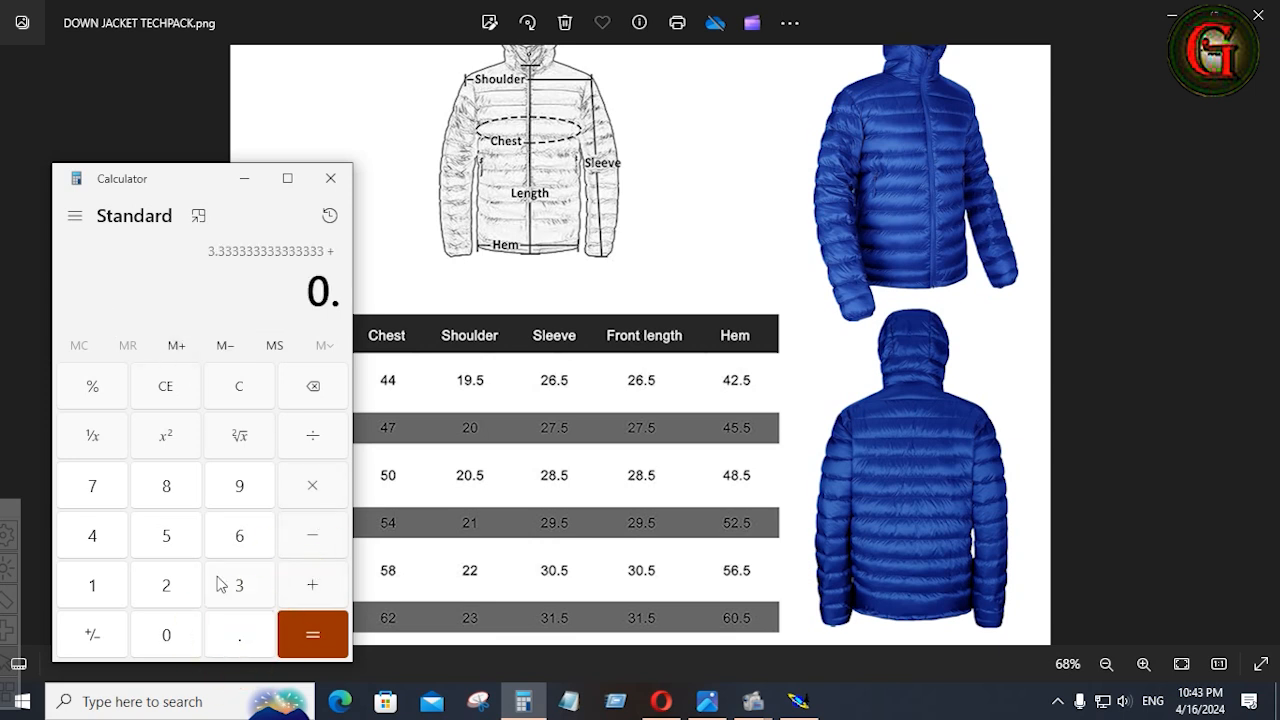
click(167, 537)
click(308, 640)
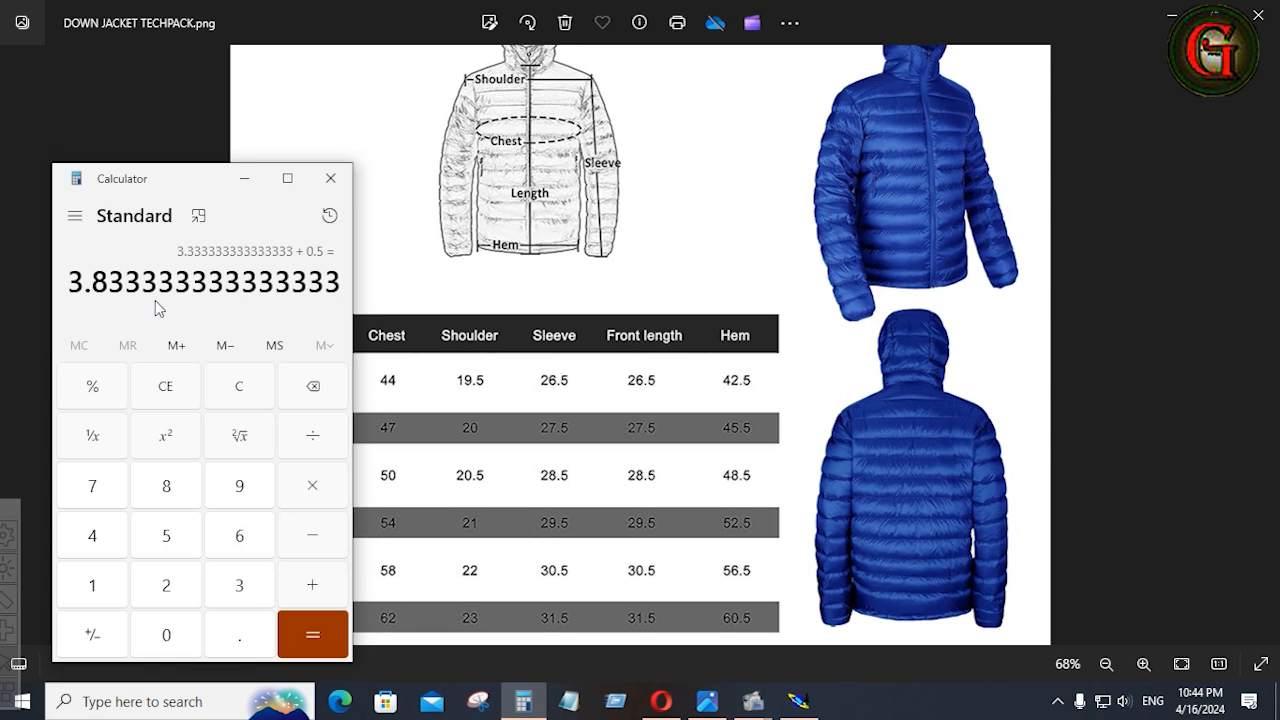
In Modaris, create a parallel of the rectangle's lower edge at 3.75 inches inside the block.
click(798, 700)
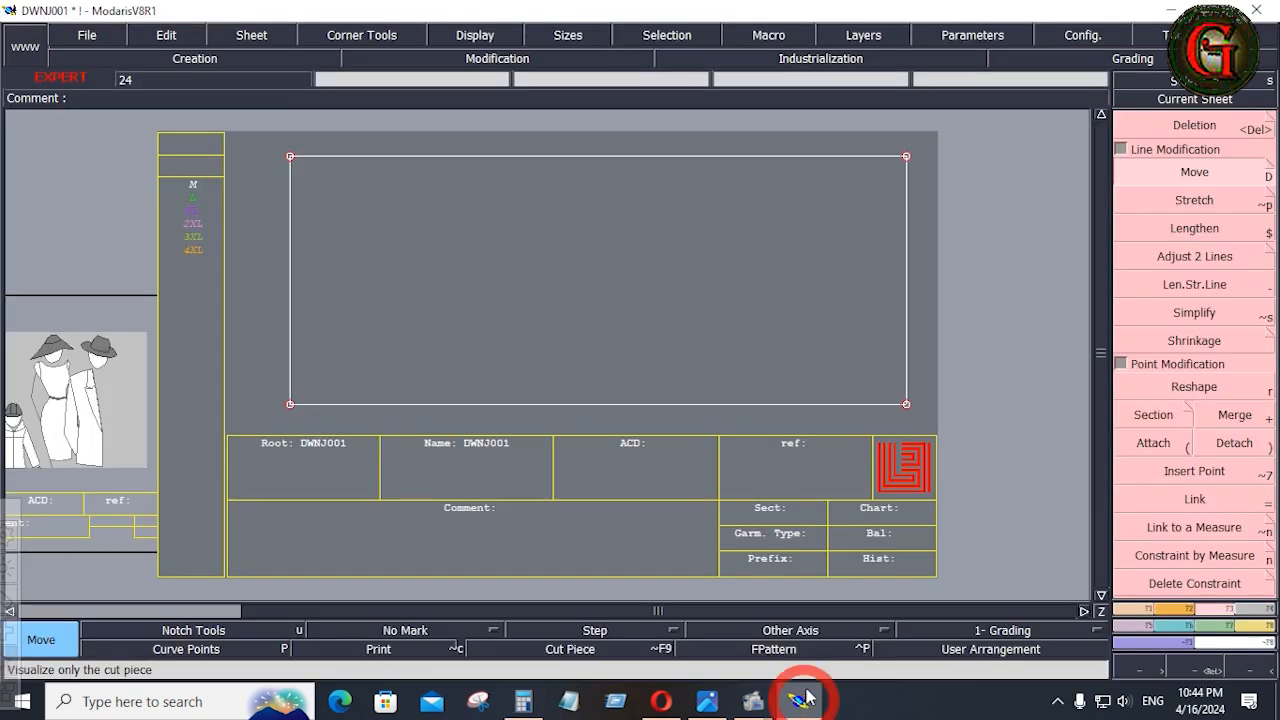
key(x)
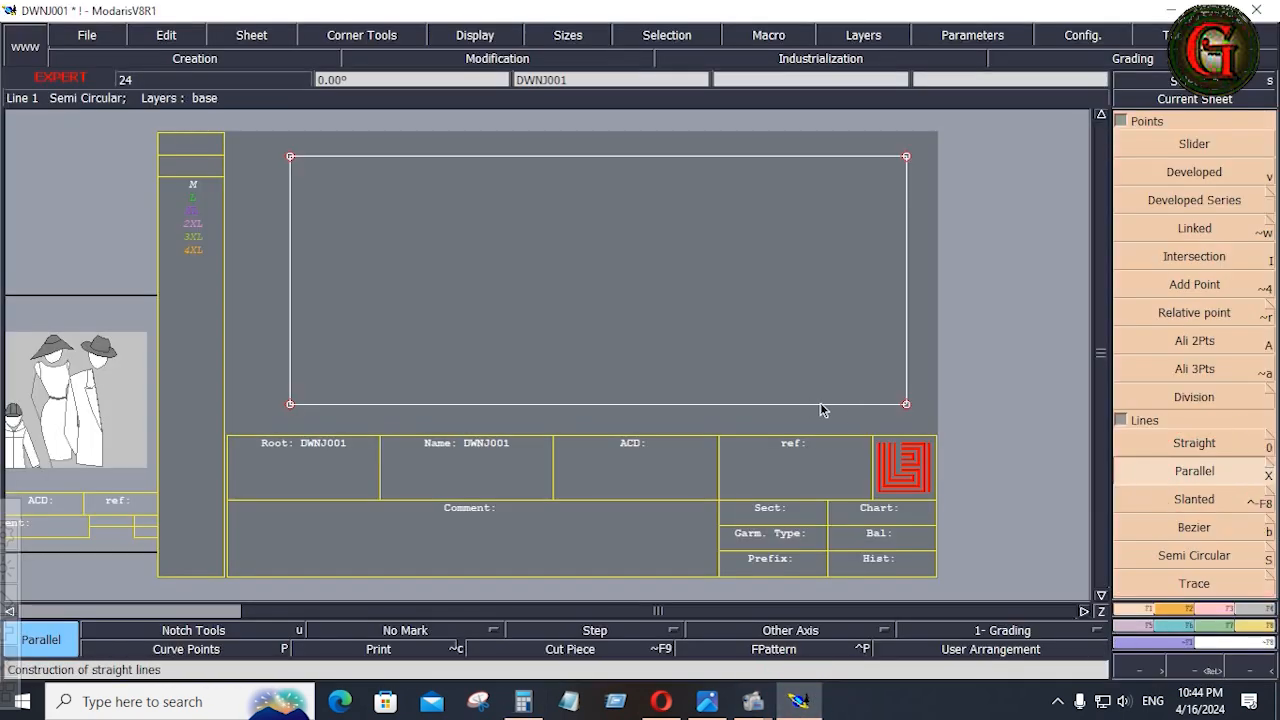
click(820, 404)
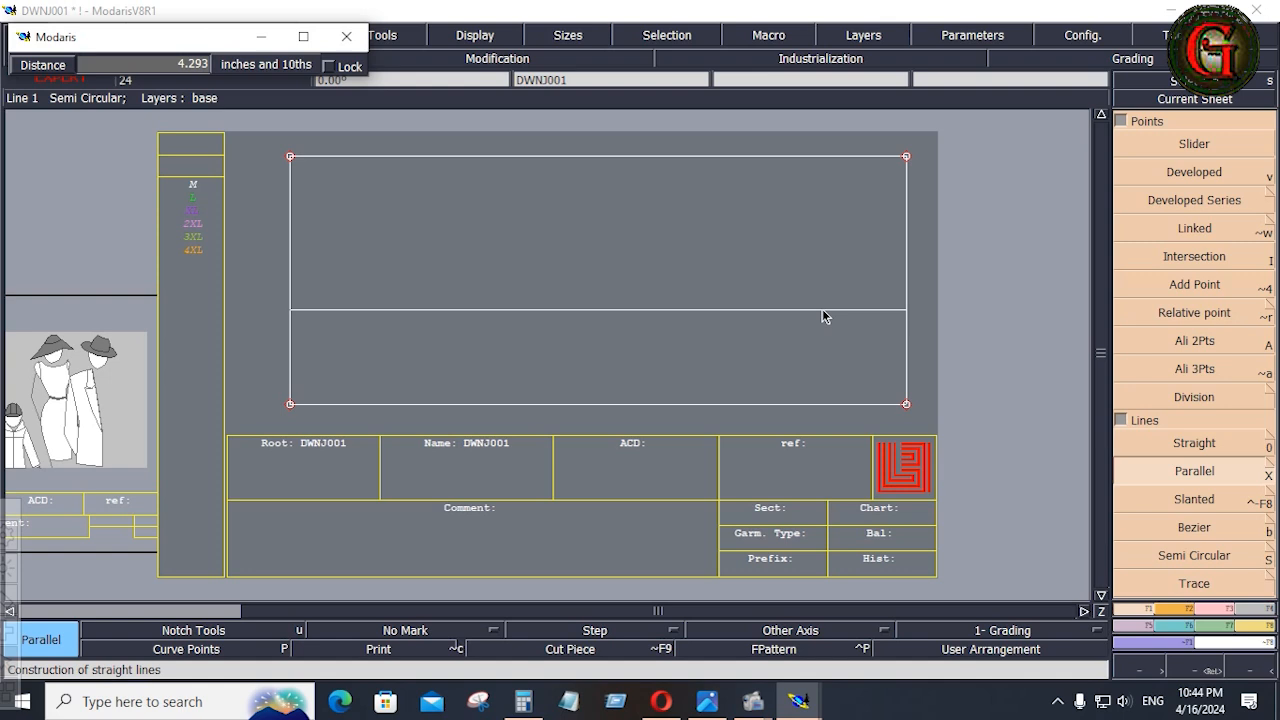
key(Down)
text(3.)
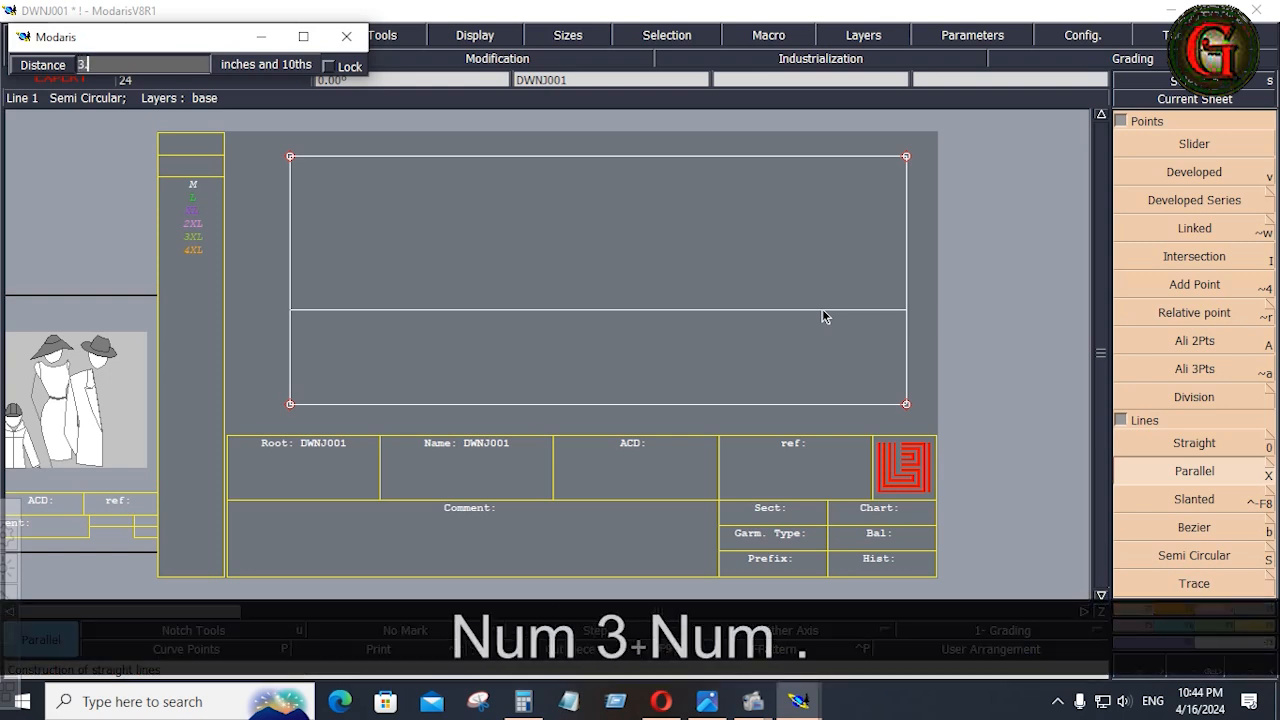
text(75)
key(Return)
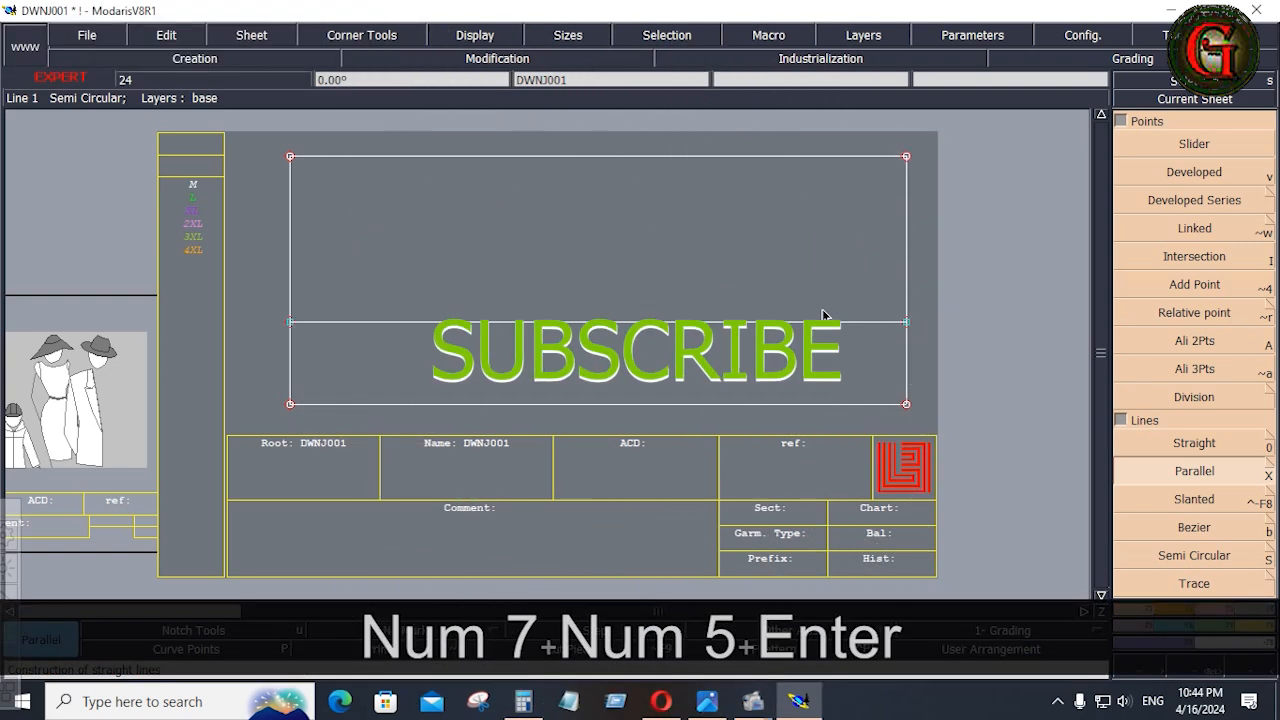
Create a parallel of the rectangle's right edge 3 inches inward.
click(908, 378)
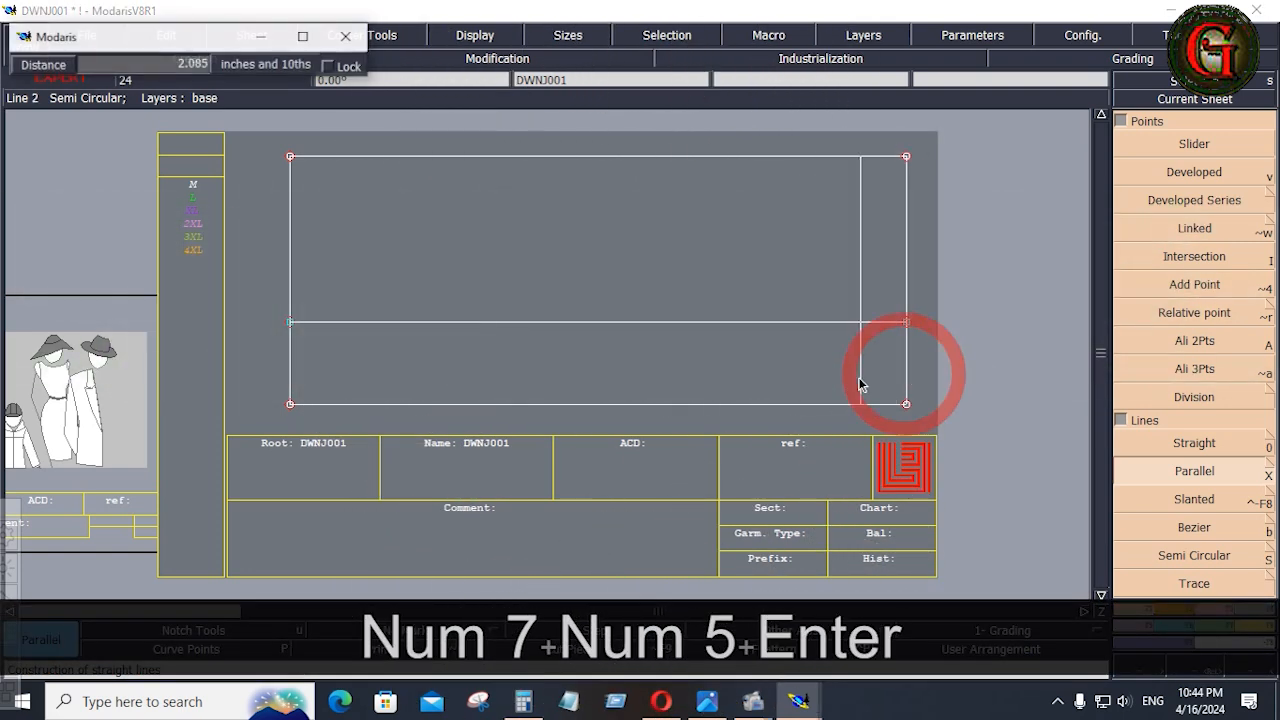
key(Down)
text(3)
key(Return)
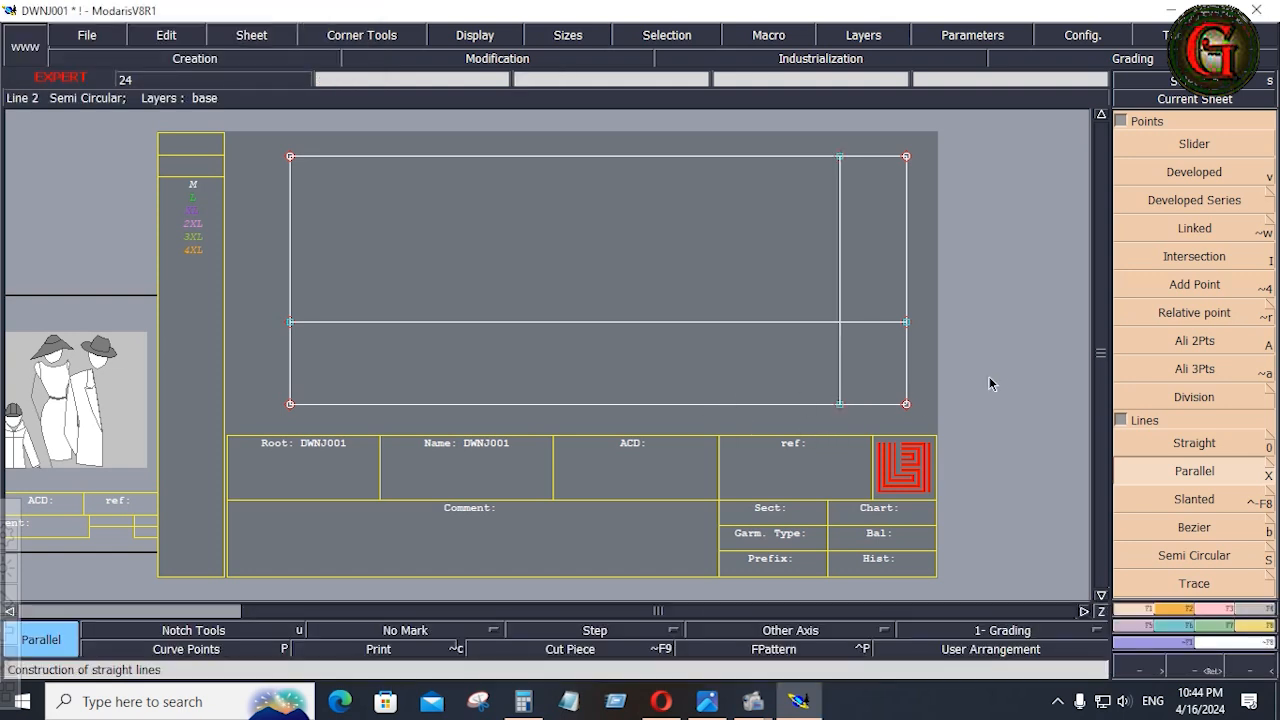
Create another parallel of the rectangle's right edge at a distance of 1.75 inches inward.
click(906, 288)
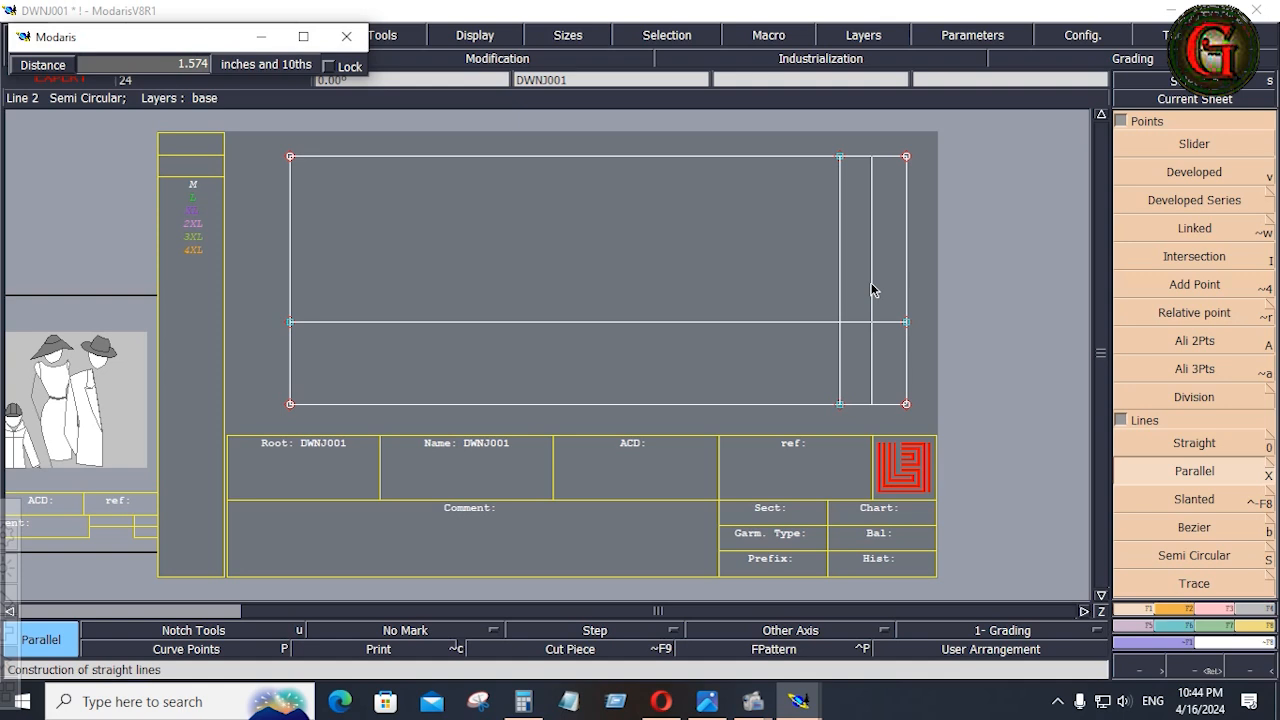
text(3)
key(Down)
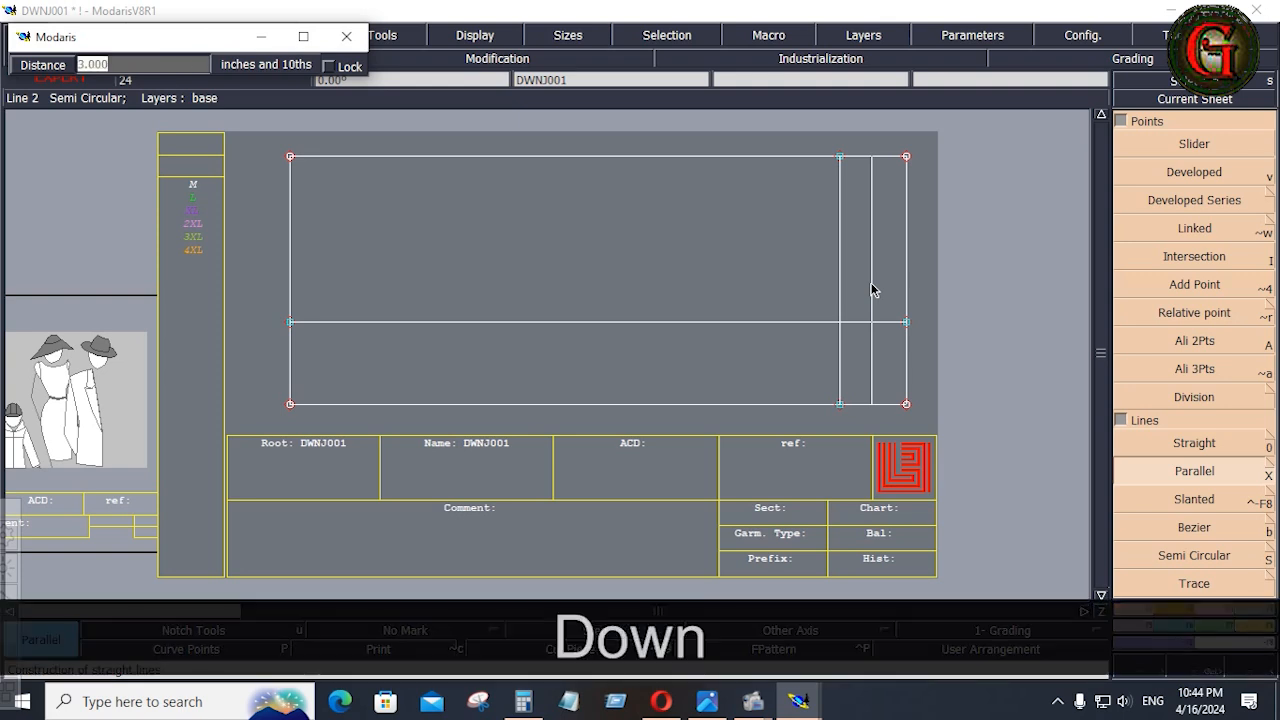
text(1.75)
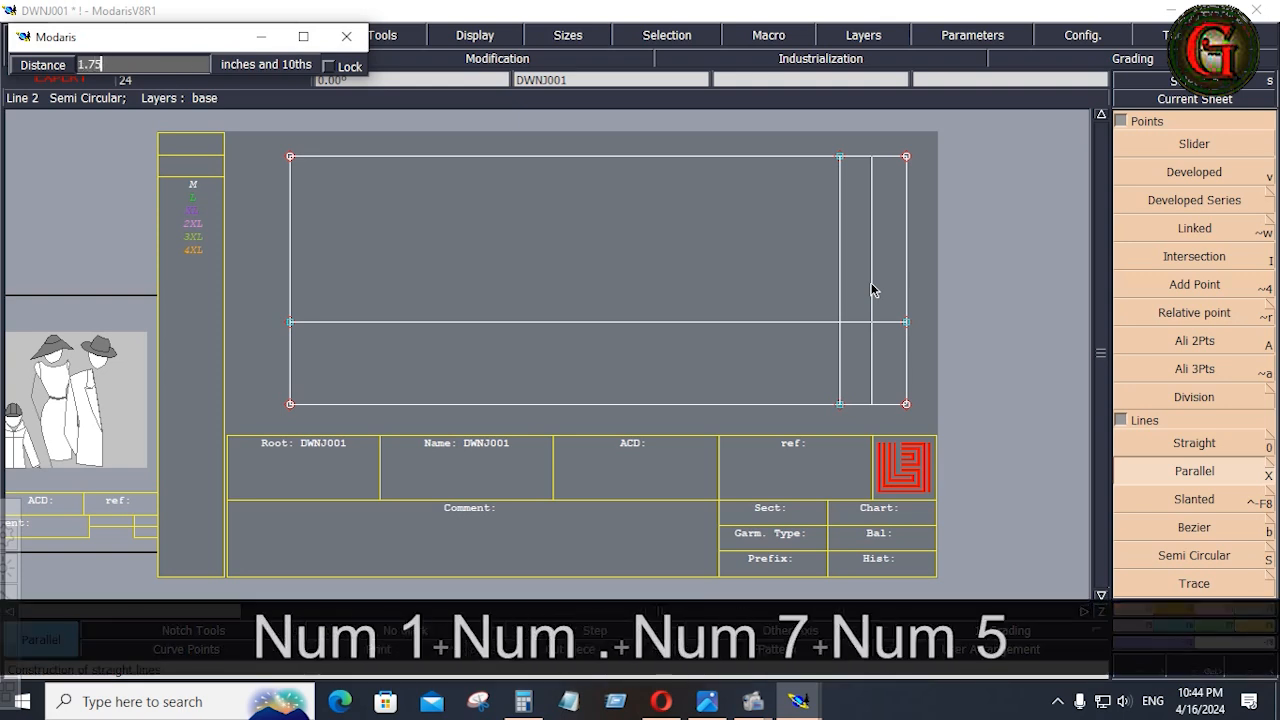
key(Return)
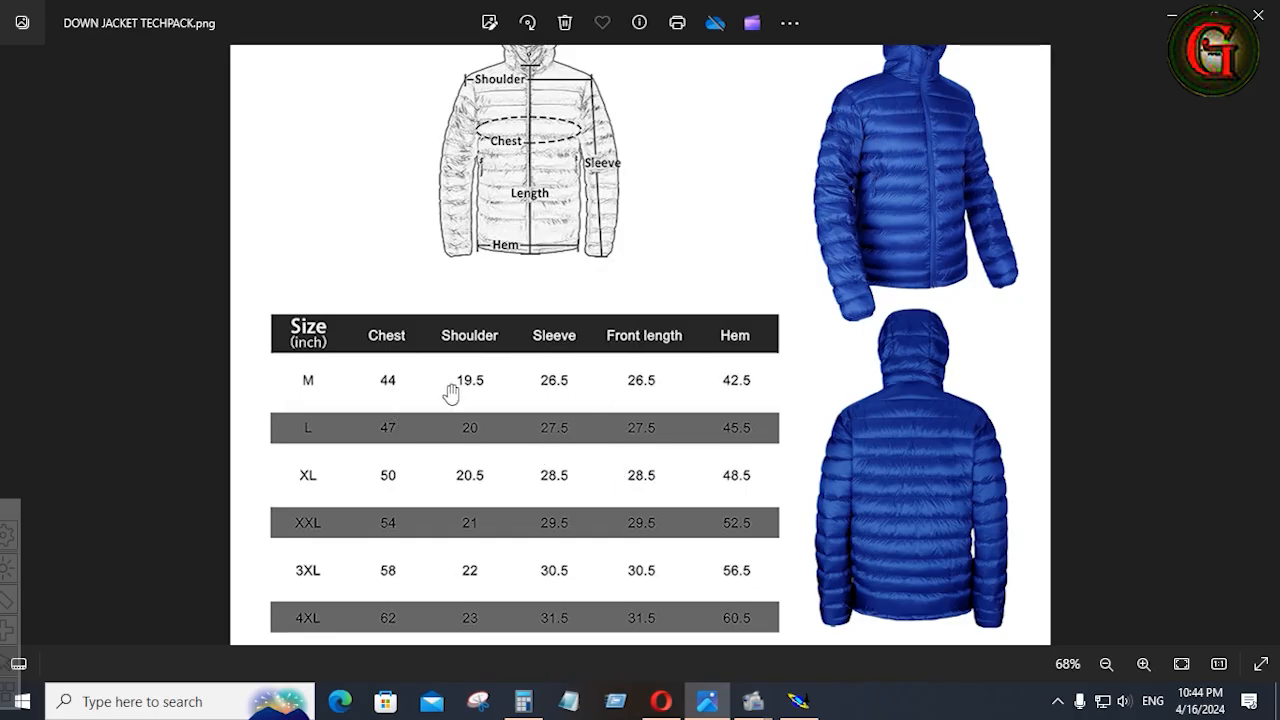
Check the size M shoulder measurement in the tech pack and calculate 19.5 ÷ 2 in the Calculator.
click(523, 701)
click(239, 485)
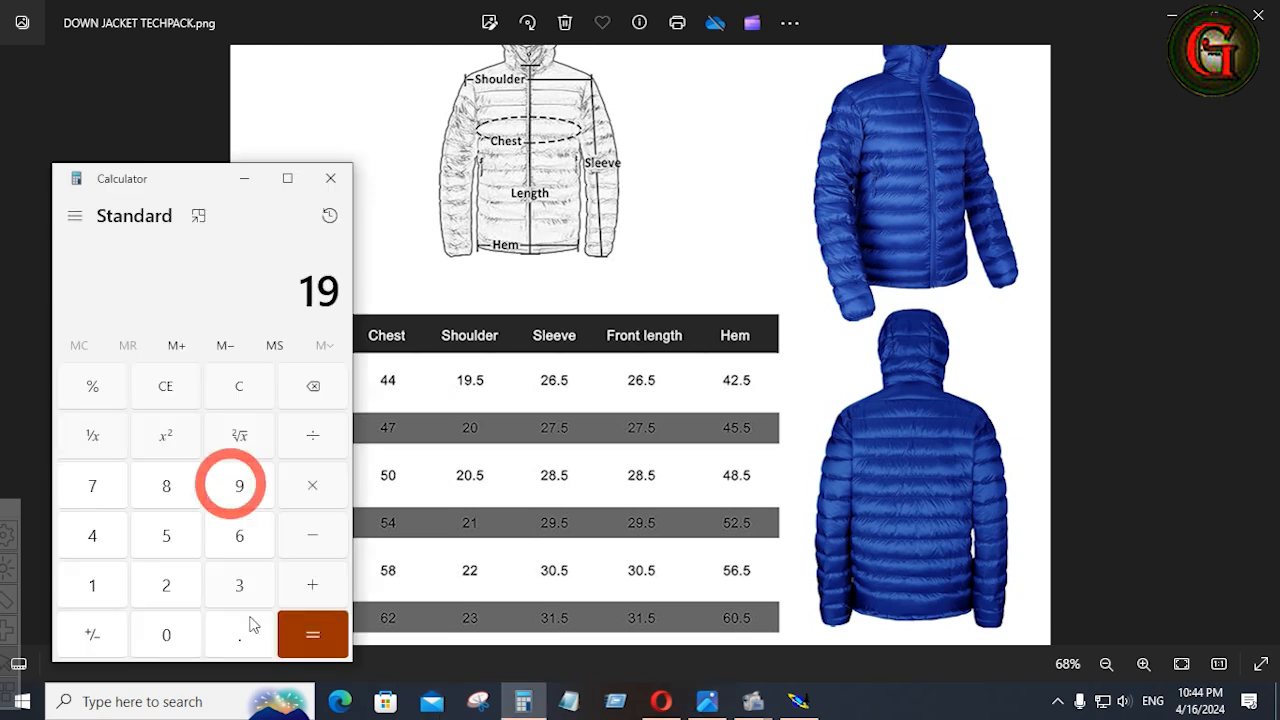
click(239, 635)
click(183, 538)
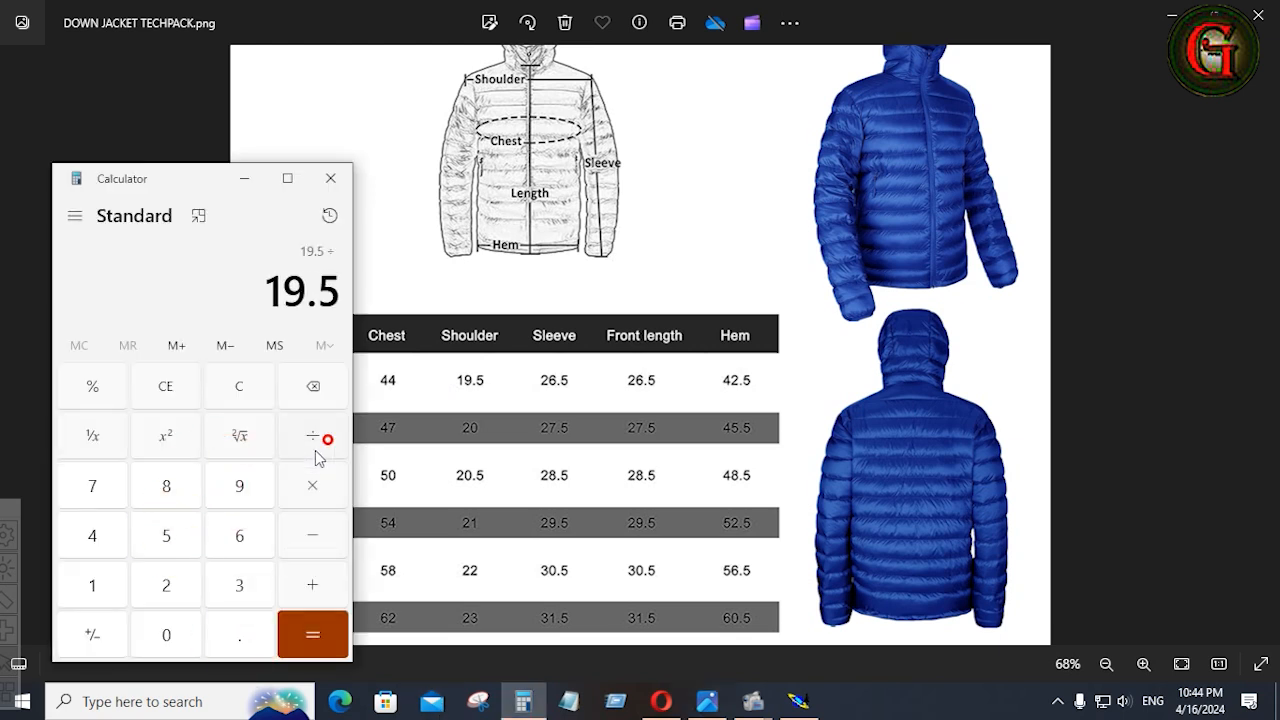
click(166, 585)
click(312, 640)
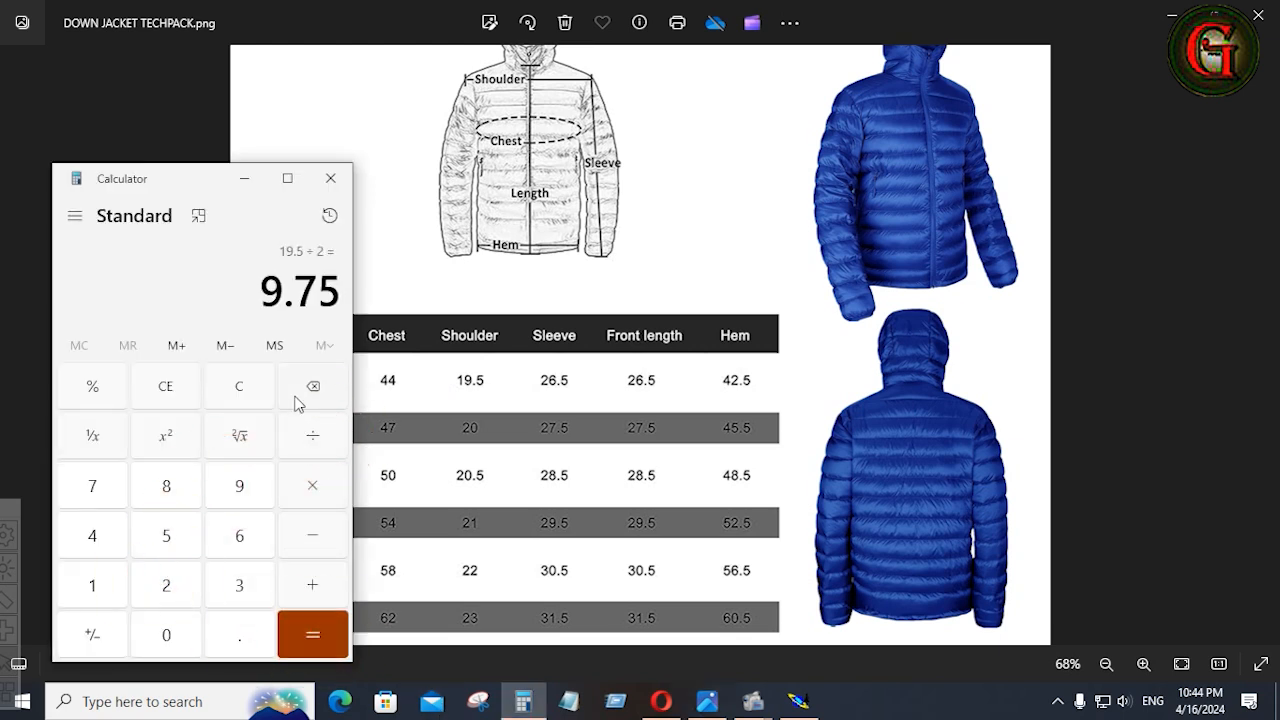
In Modaris, create a parallel 9.75 inches above the horizontal neck-width line.
click(801, 705)
click(835, 321)
key(Down)
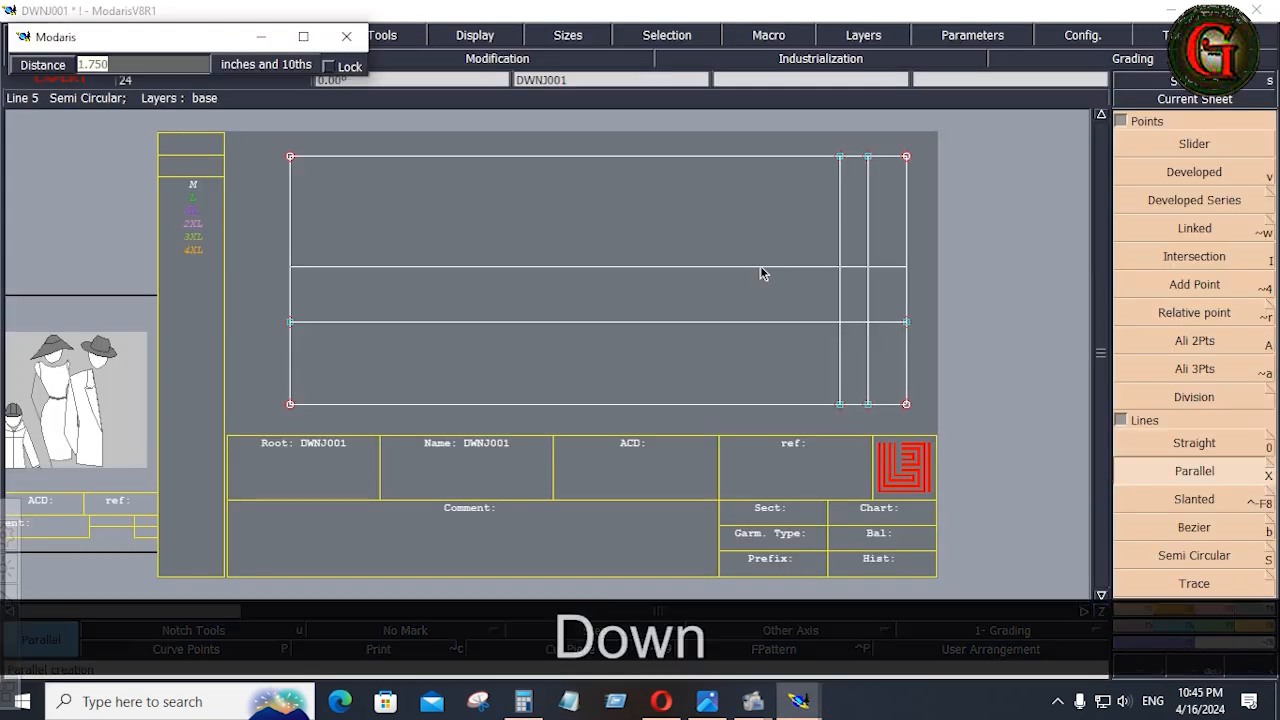
text(9.75)
key(Return)
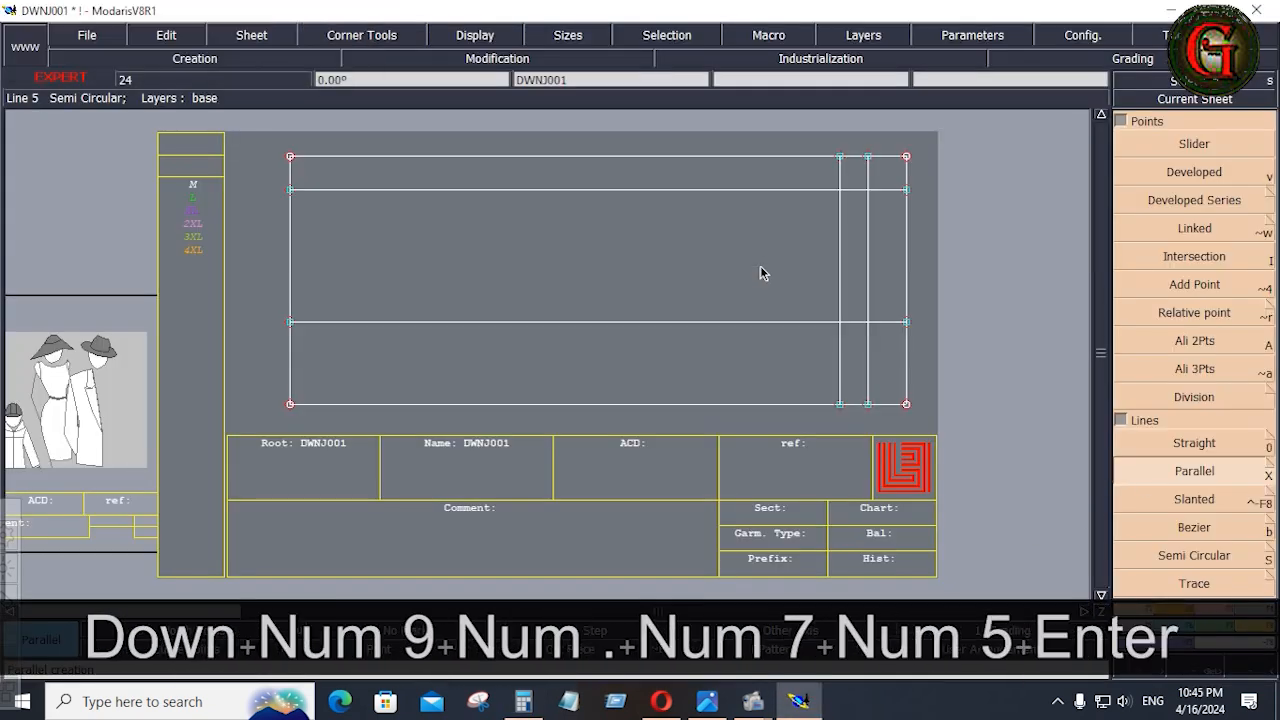
Draw a Bezier shoulder line from the crossing of the 1.75-inch and 9.75-inch parallels to the neck-width line's end on the right edge.
key(b)
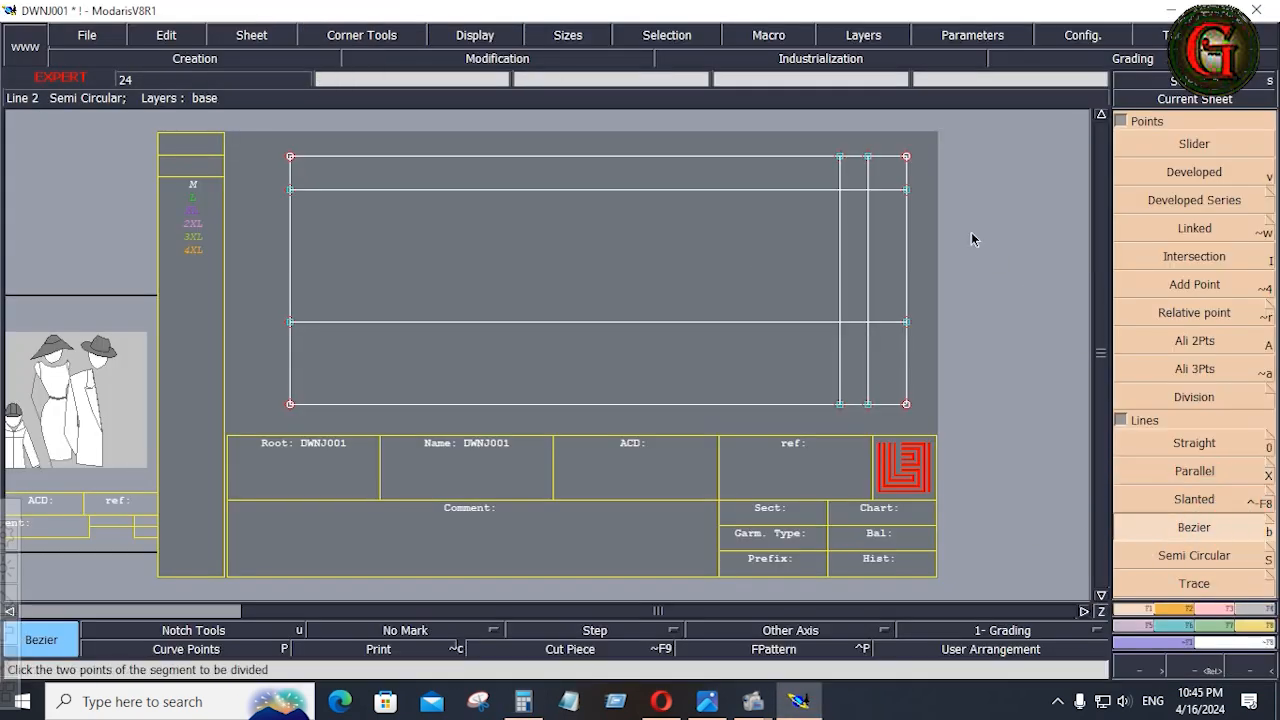
click(868, 191)
click(907, 326)
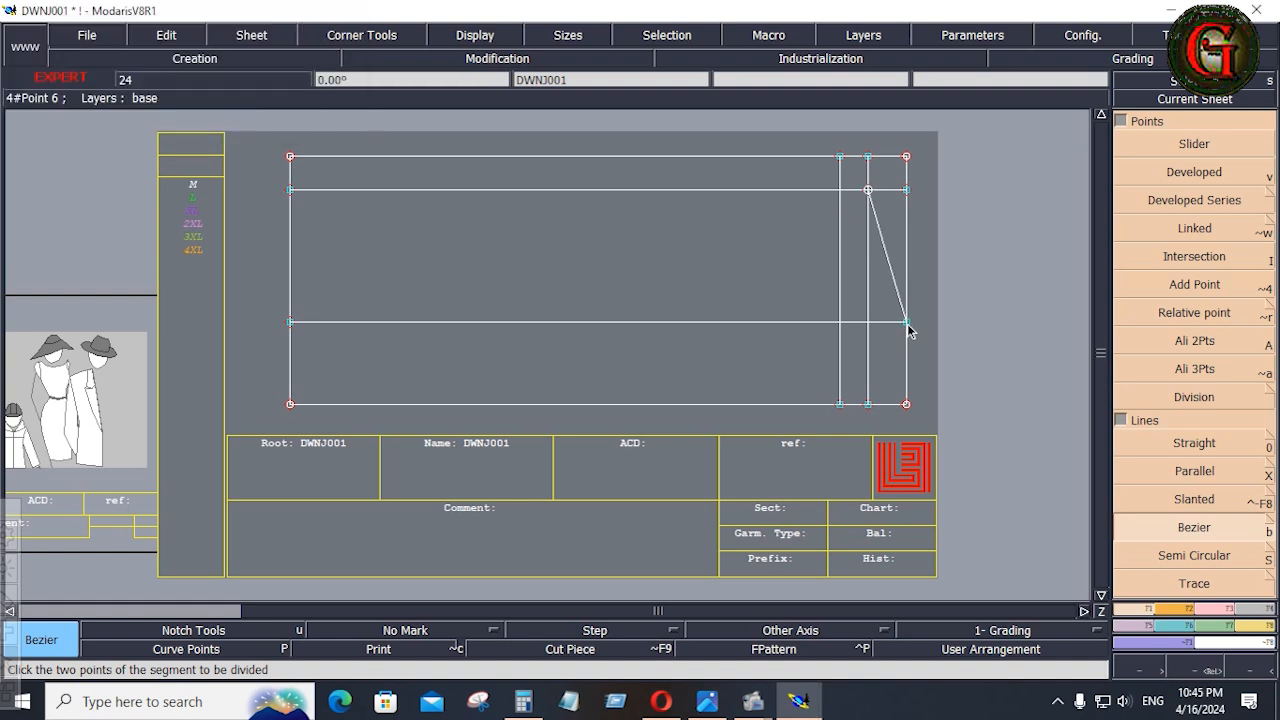
Create a parallel just inside the rectangle's right edge and a parallel of the slanted shoulder line at -1.25 inches.
click(1198, 472)
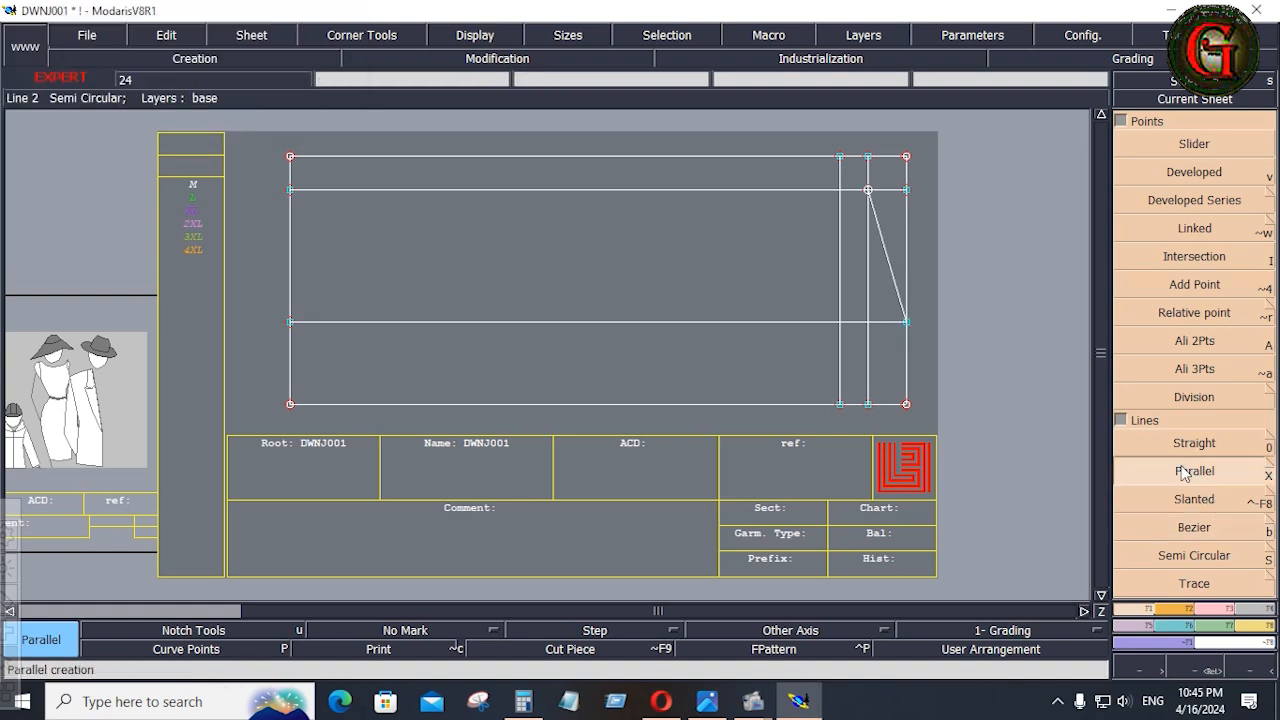
click(907, 372)
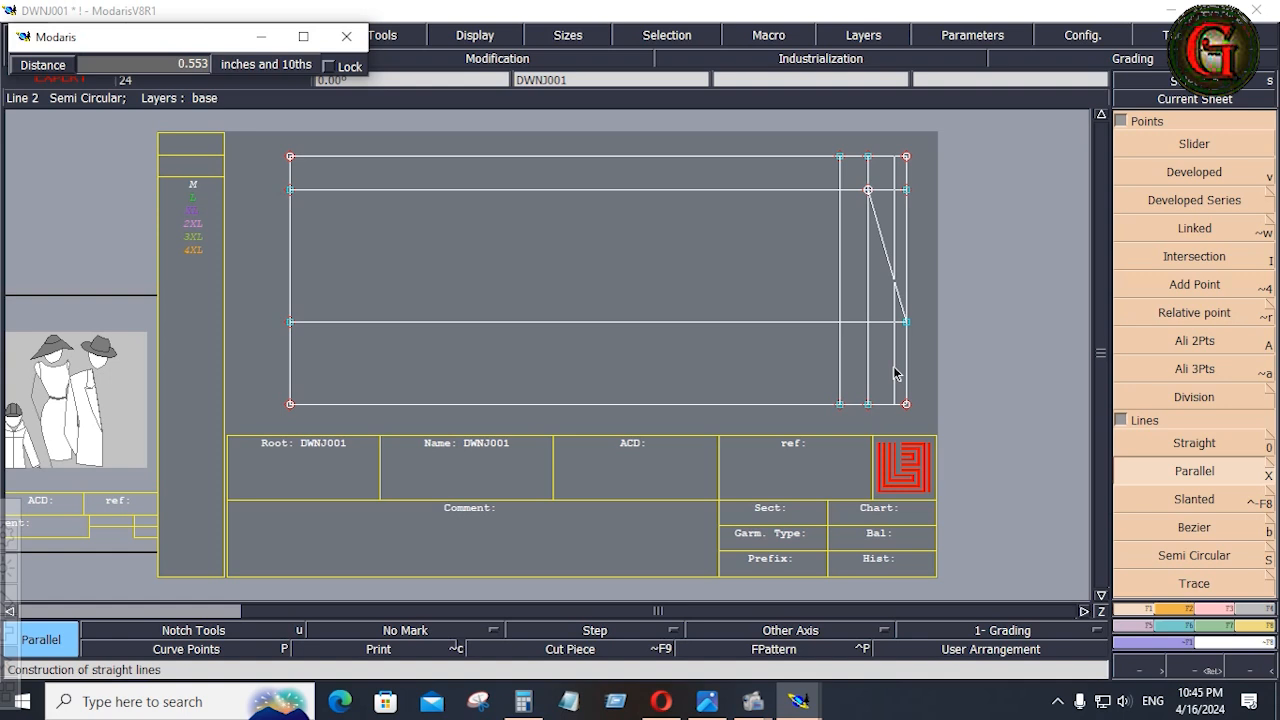
key(Down)
text(-1)
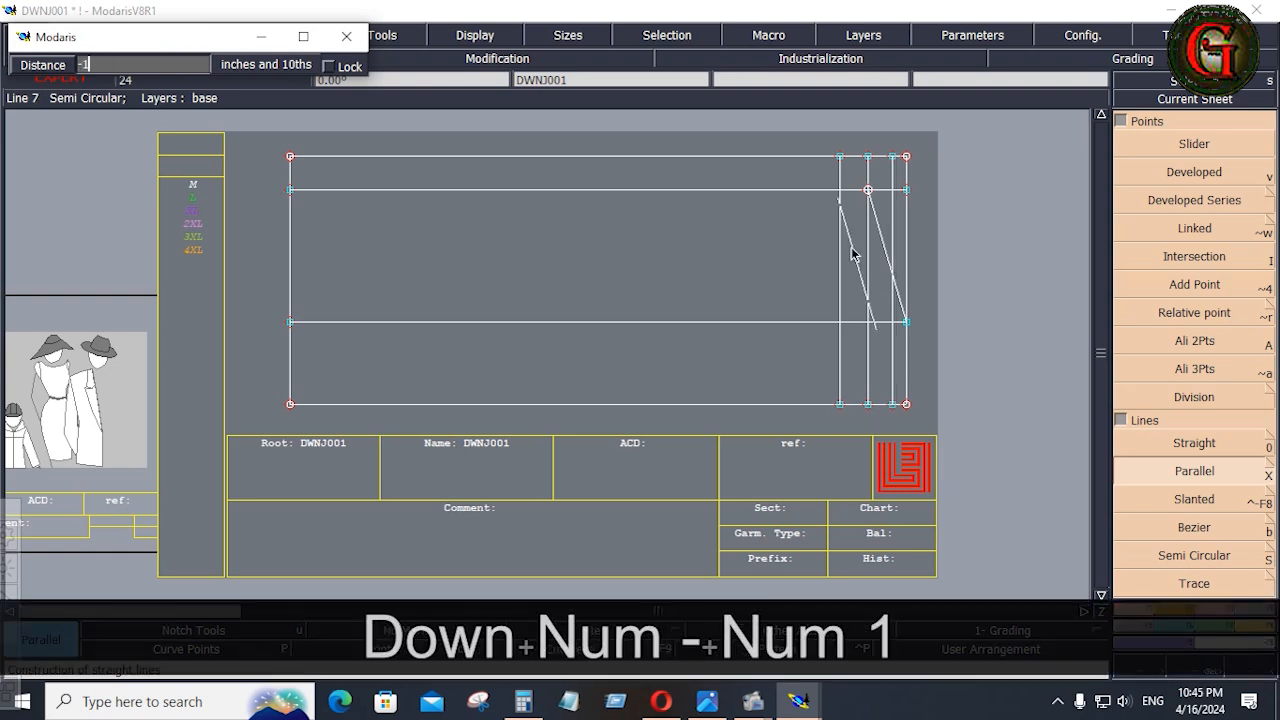
text(.25)
key(Return)
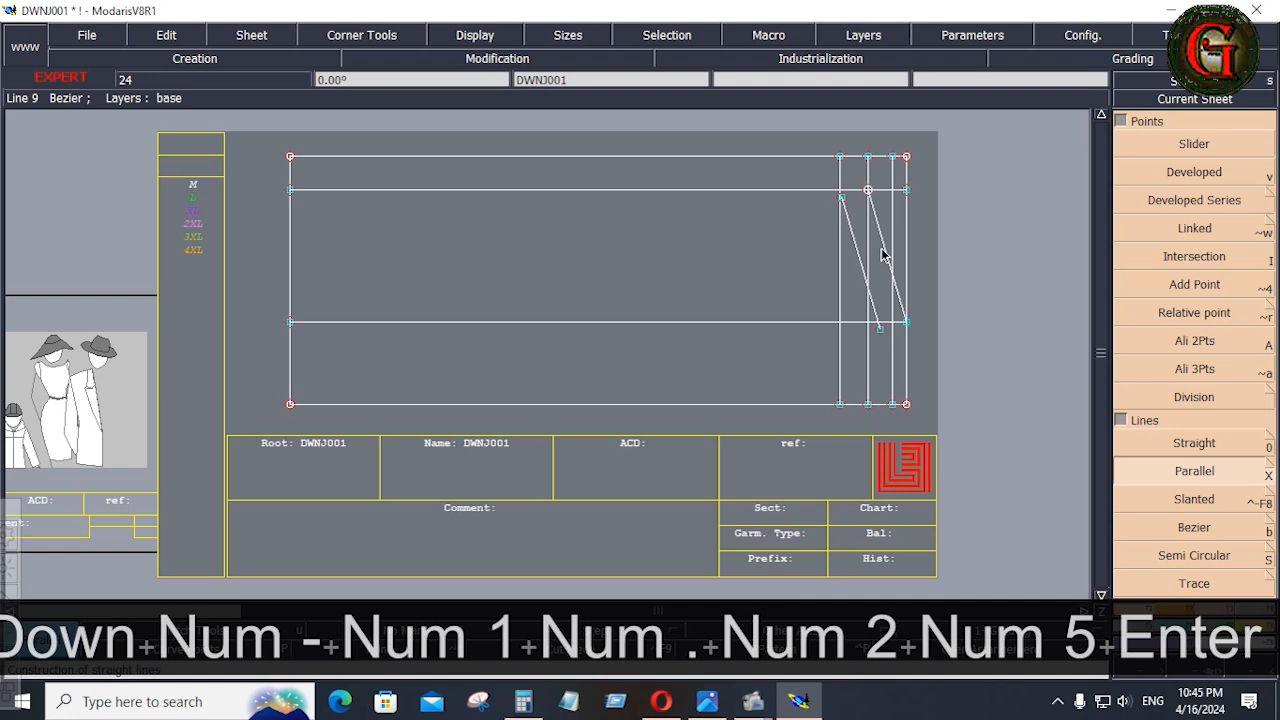
Create a parallel of the slanted shoulder line at 1.25 inches on its outer side.
click(884, 252)
key(Down)
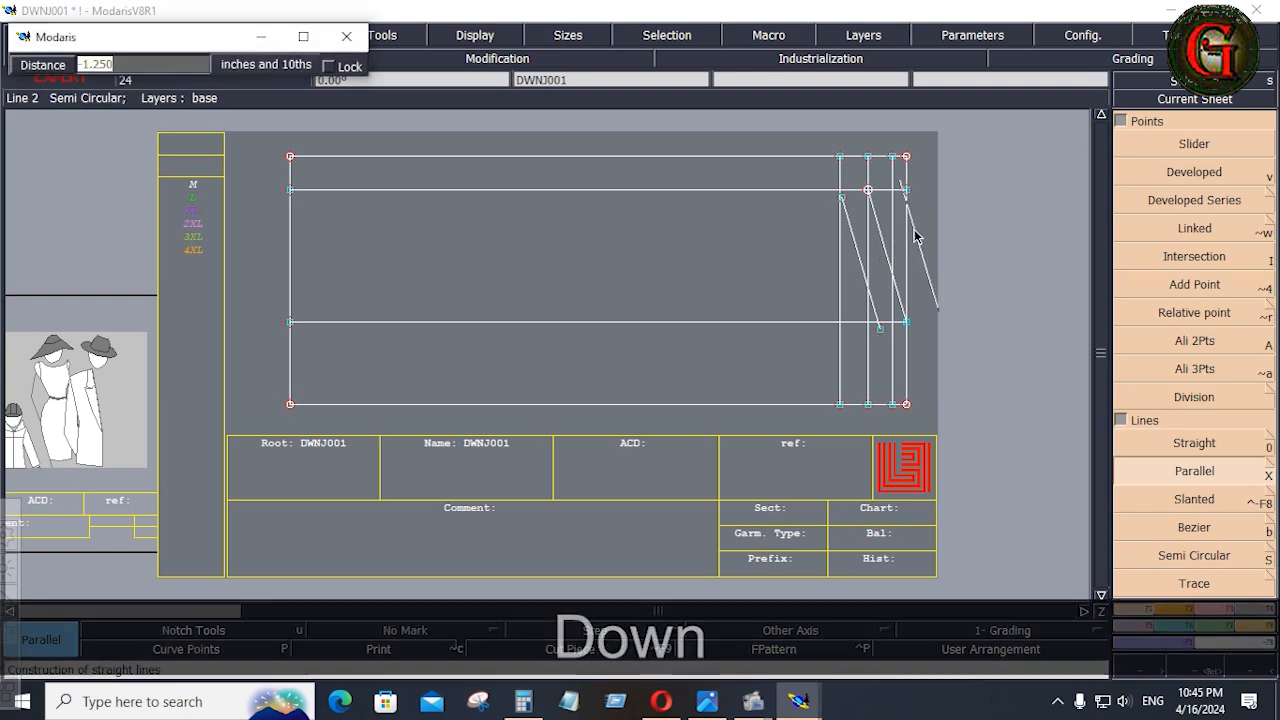
text(1.25)
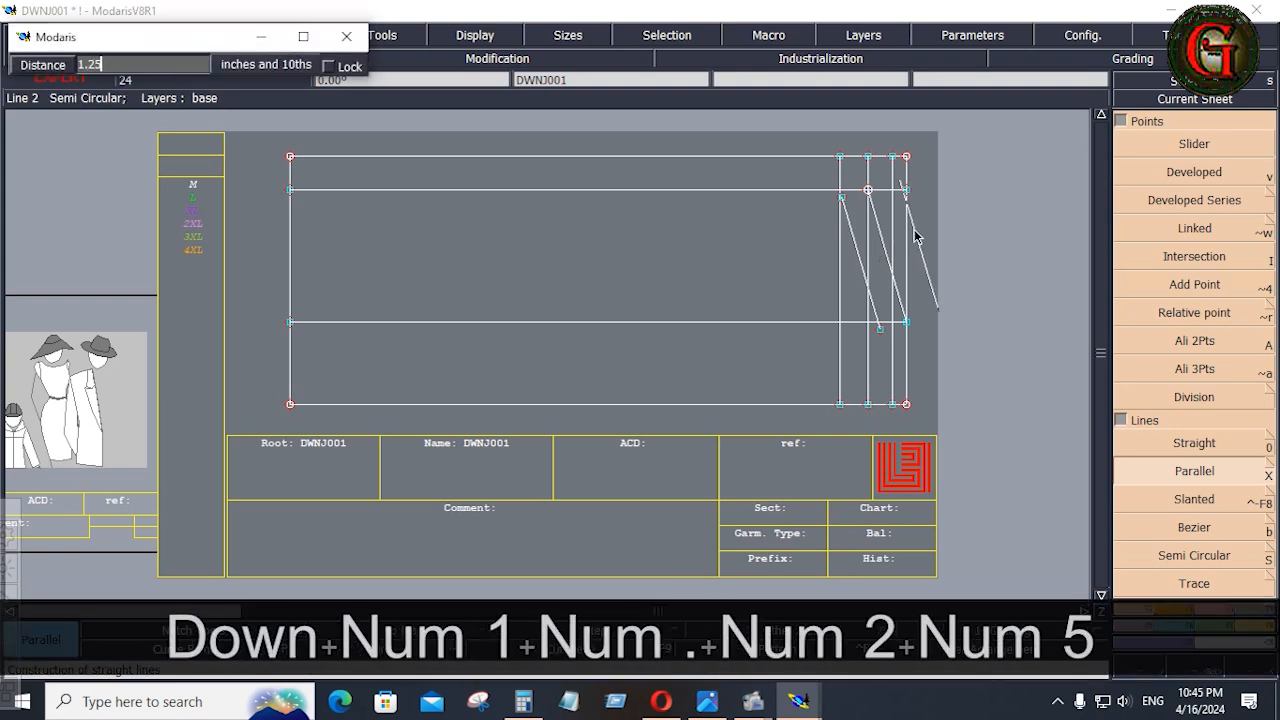
key(Return)
key(b)
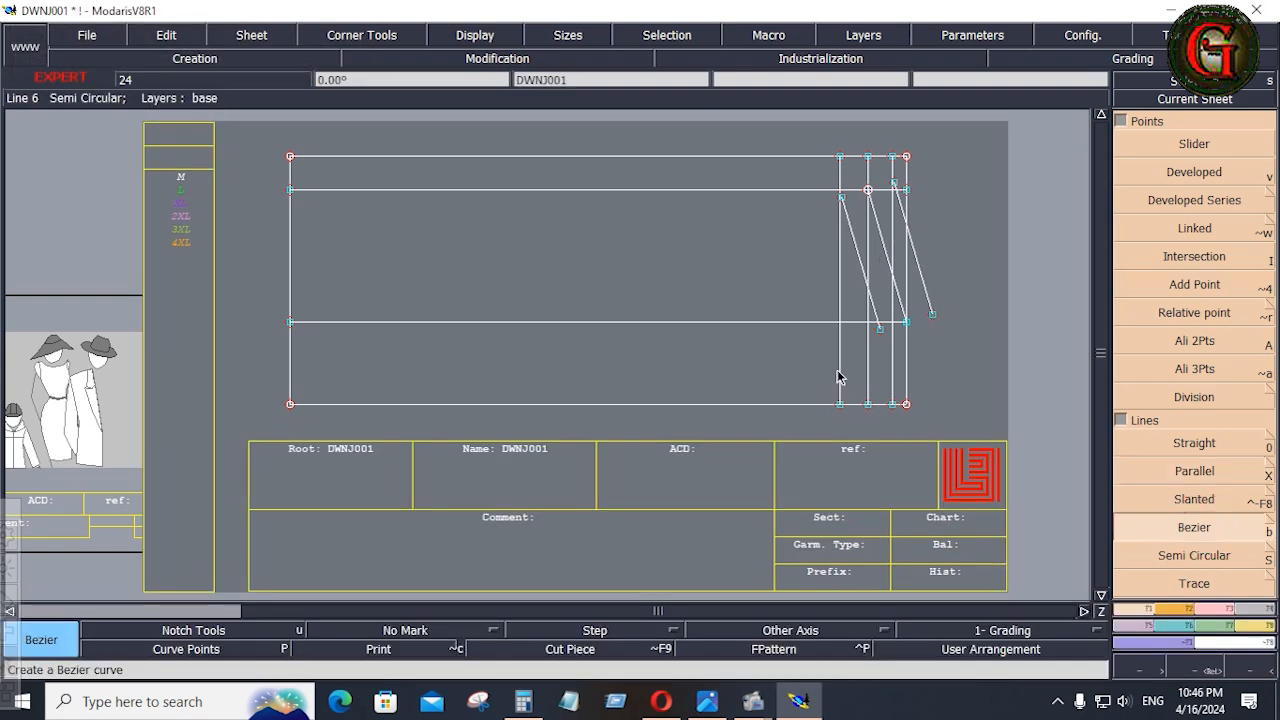
Draw Bezier neck lines from the inner slanted parallel to the leftmost vertical's foot, and from the outer one through the shoulder-neck corner to the rightmost parallel's foot.
click(880, 329)
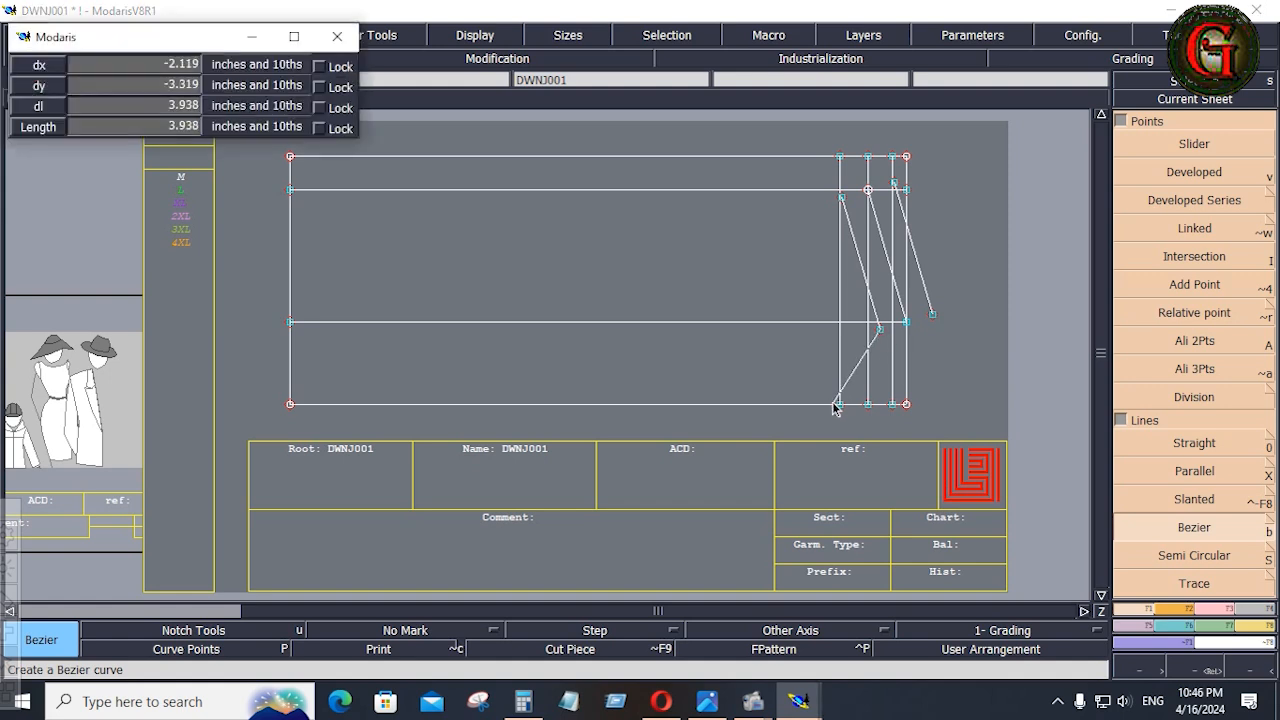
click(840, 404)
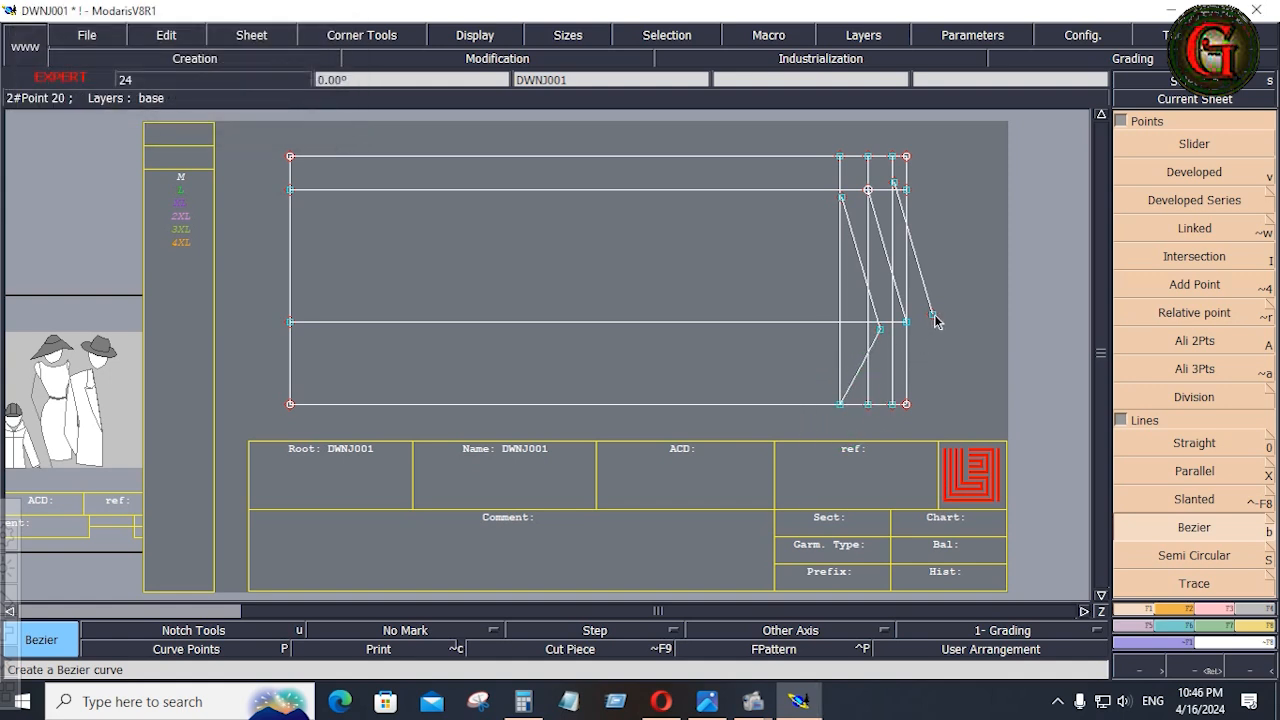
click(933, 315)
click(905, 322)
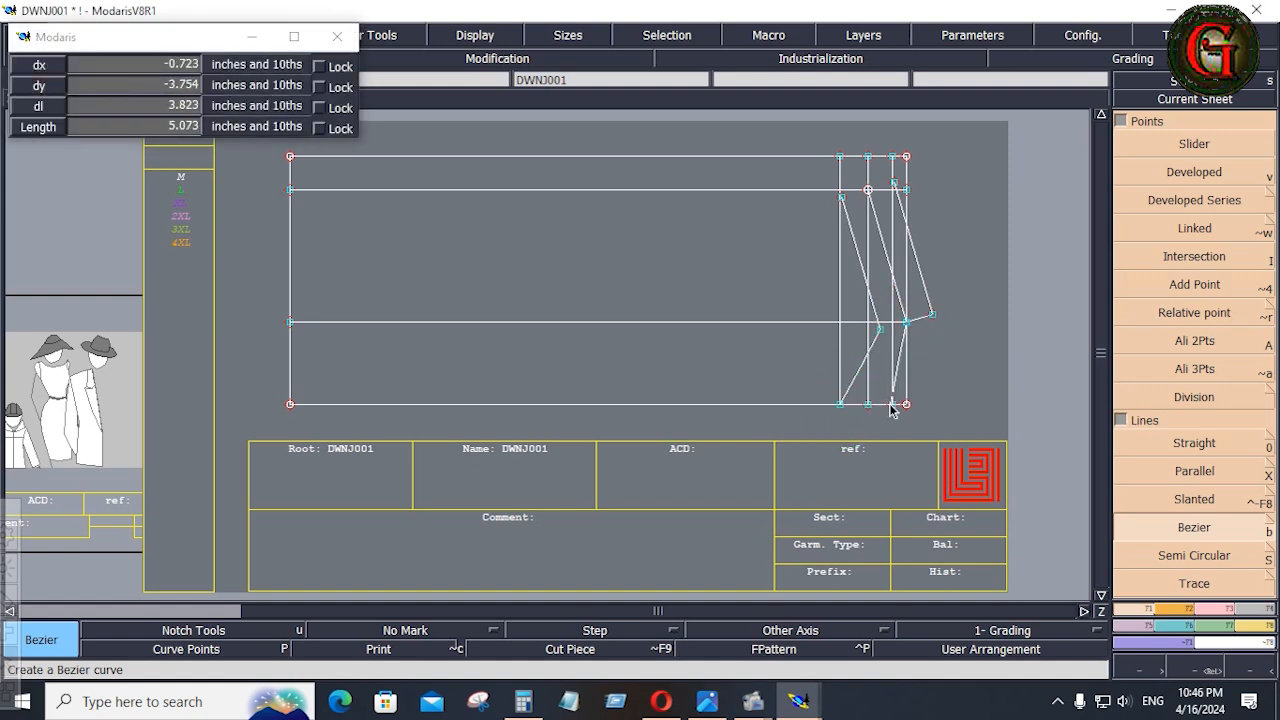
click(892, 405)
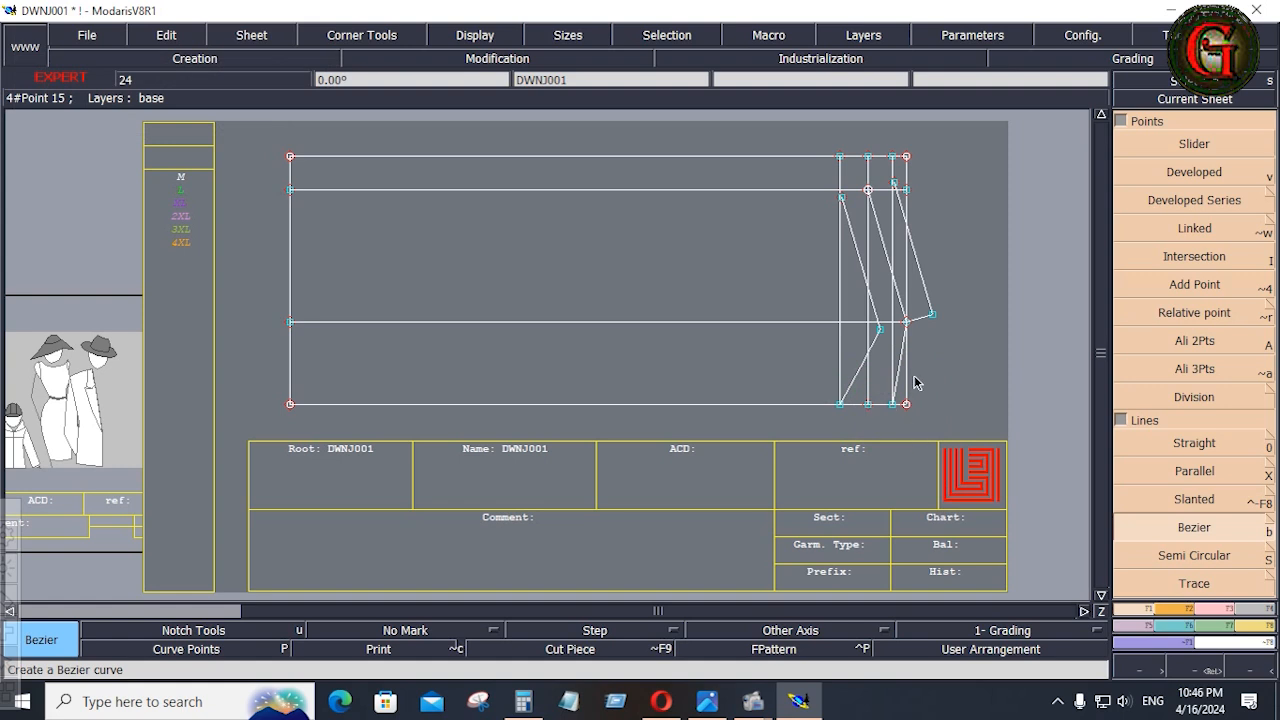
Delete the three vertical construction parallels beside the shoulder lines inside the rectangle's right edge.
key(Delete)
click(837, 290)
click(867, 254)
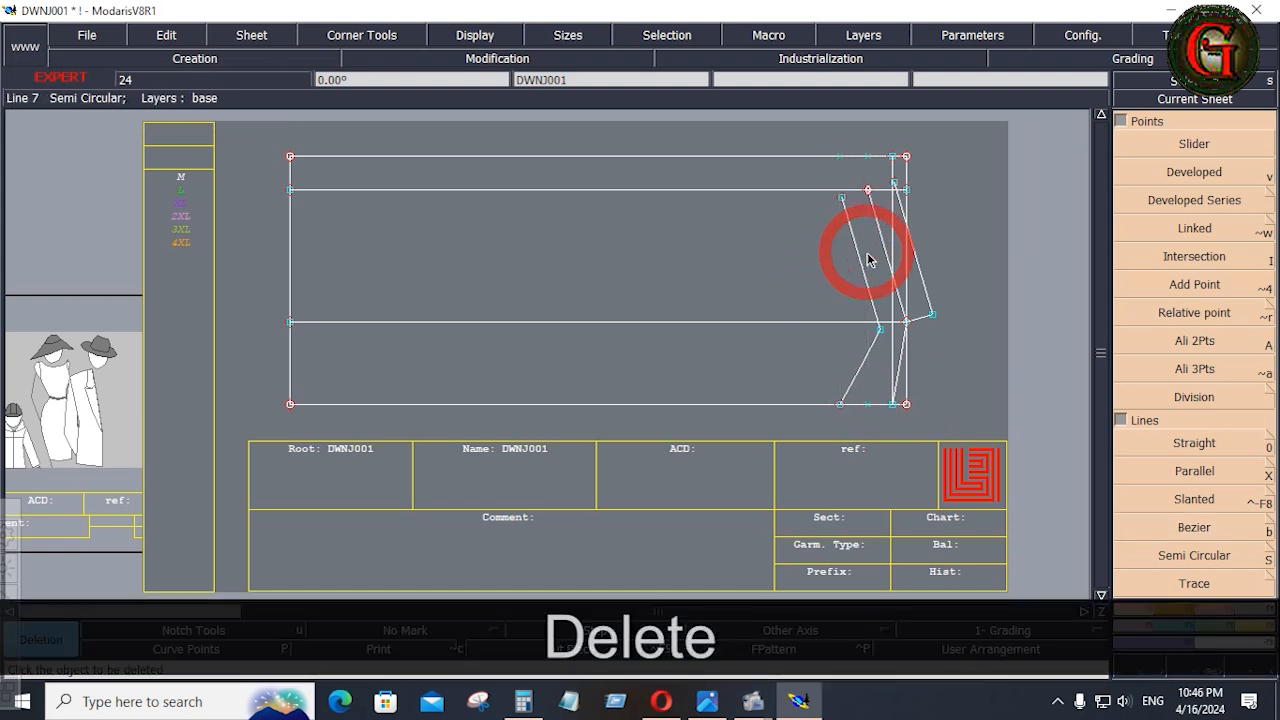
click(895, 237)
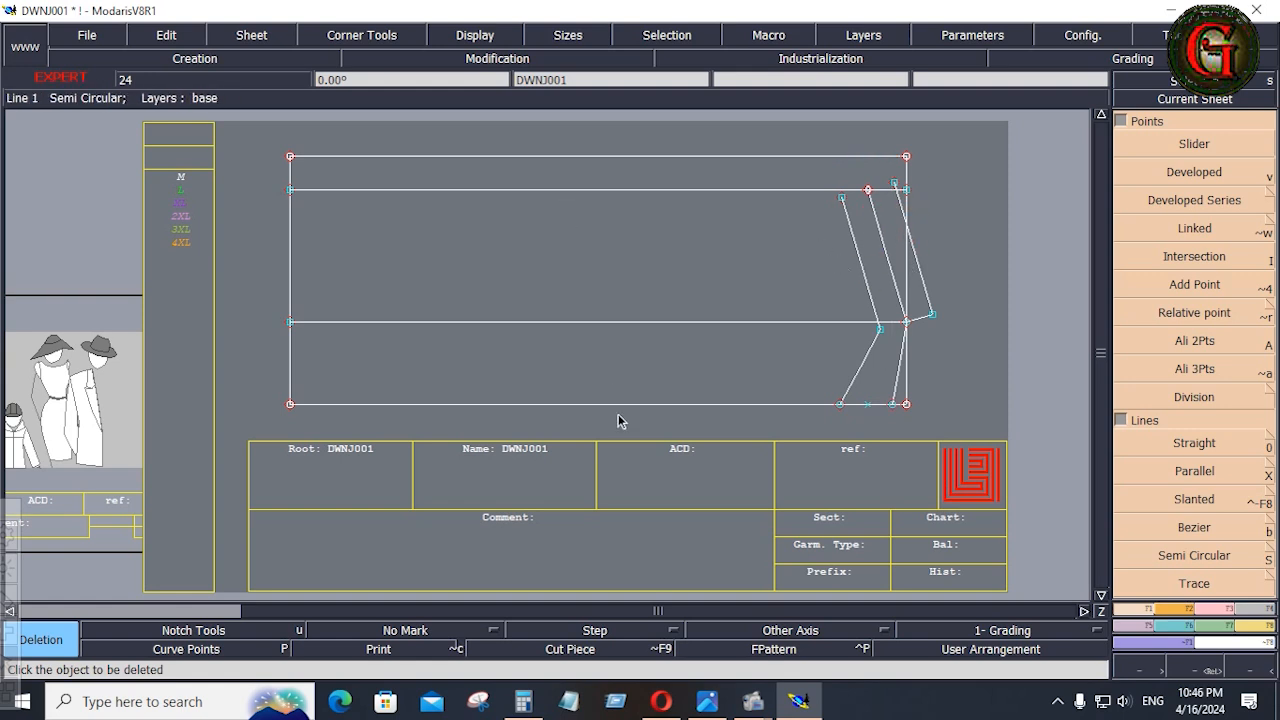
Calculate 44 divided by 4 in the calculator.
click(523, 702)
click(240, 396)
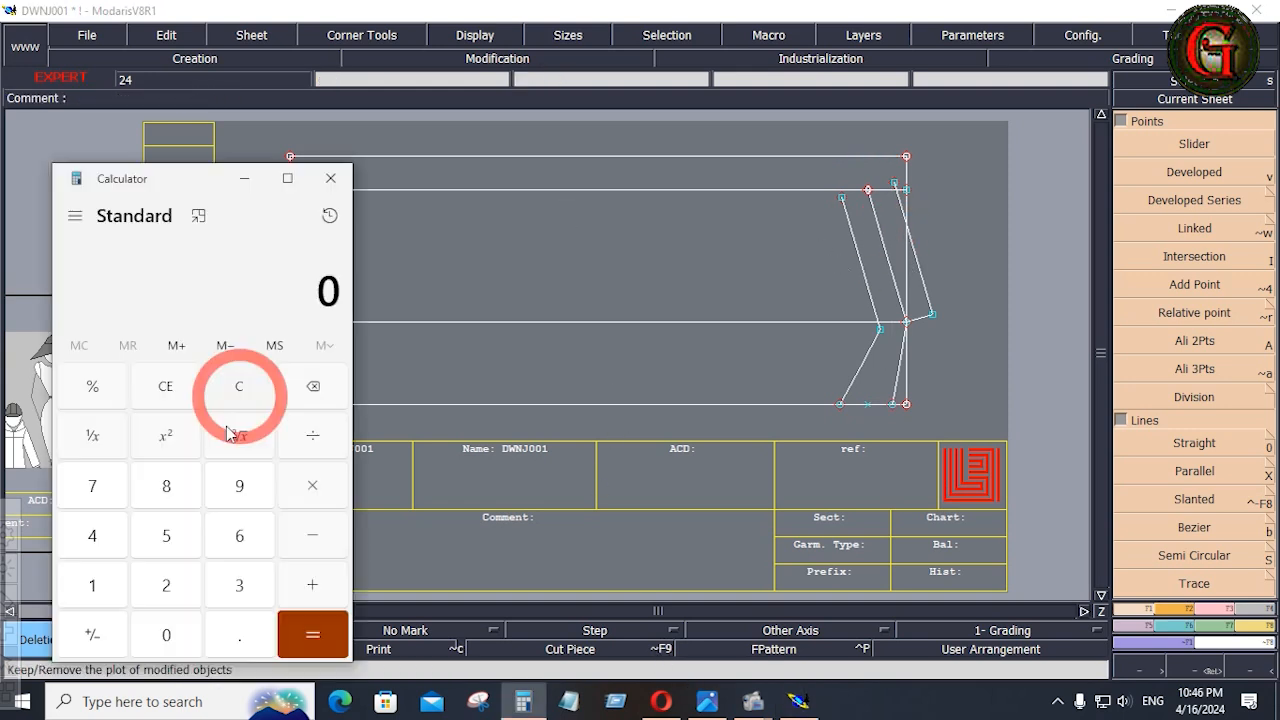
click(103, 540)
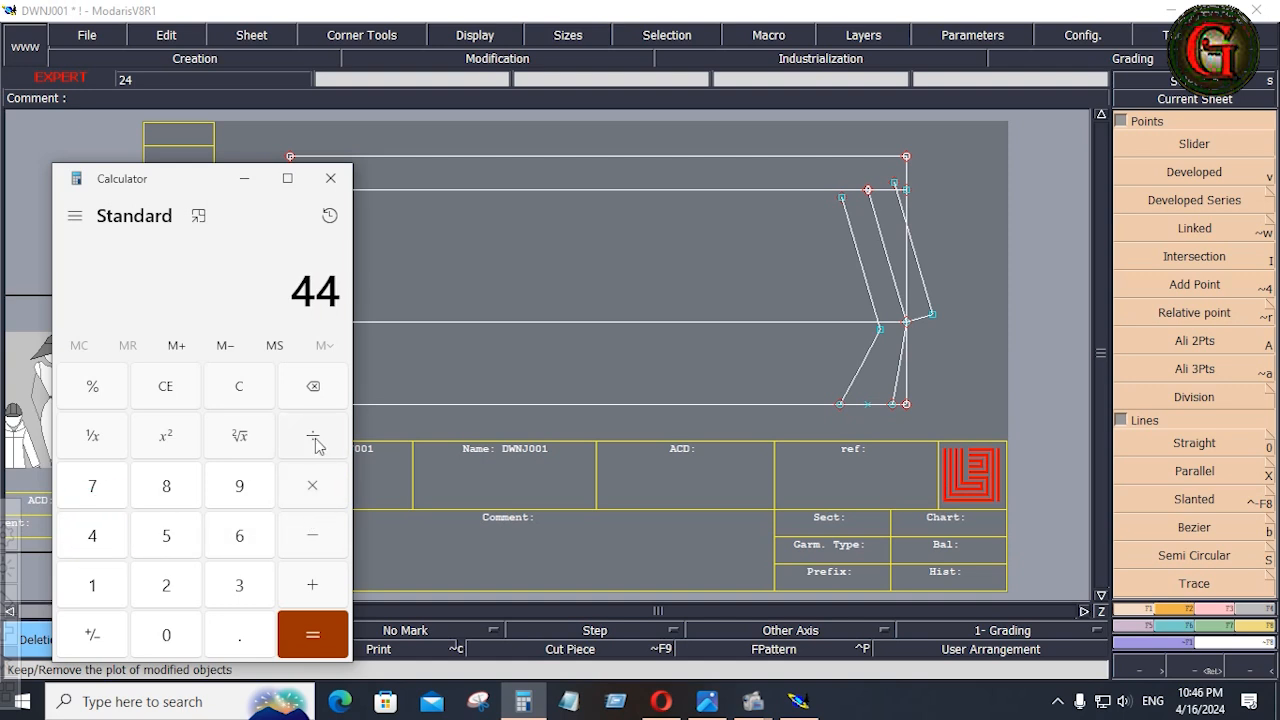
click(92, 536)
key(Return)
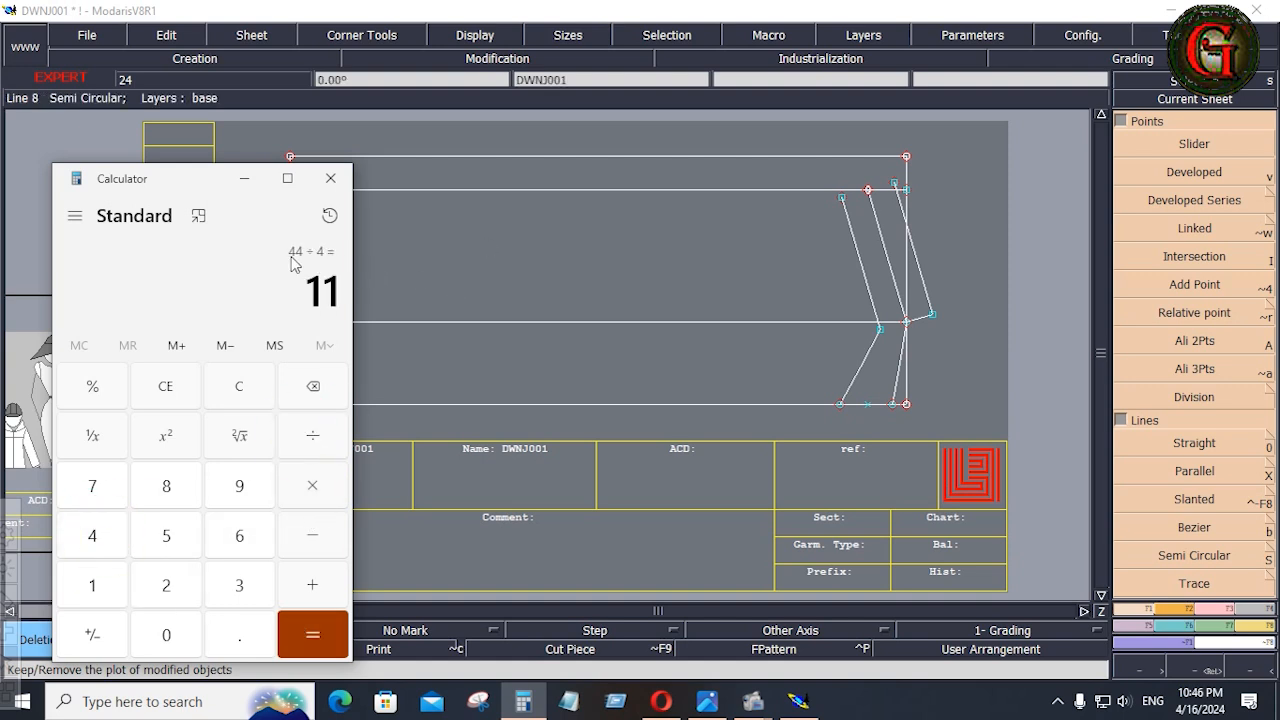
click(244, 178)
In Modaris, create a parallel 12 inches inside the rectangle's right edge.
click(1188, 471)
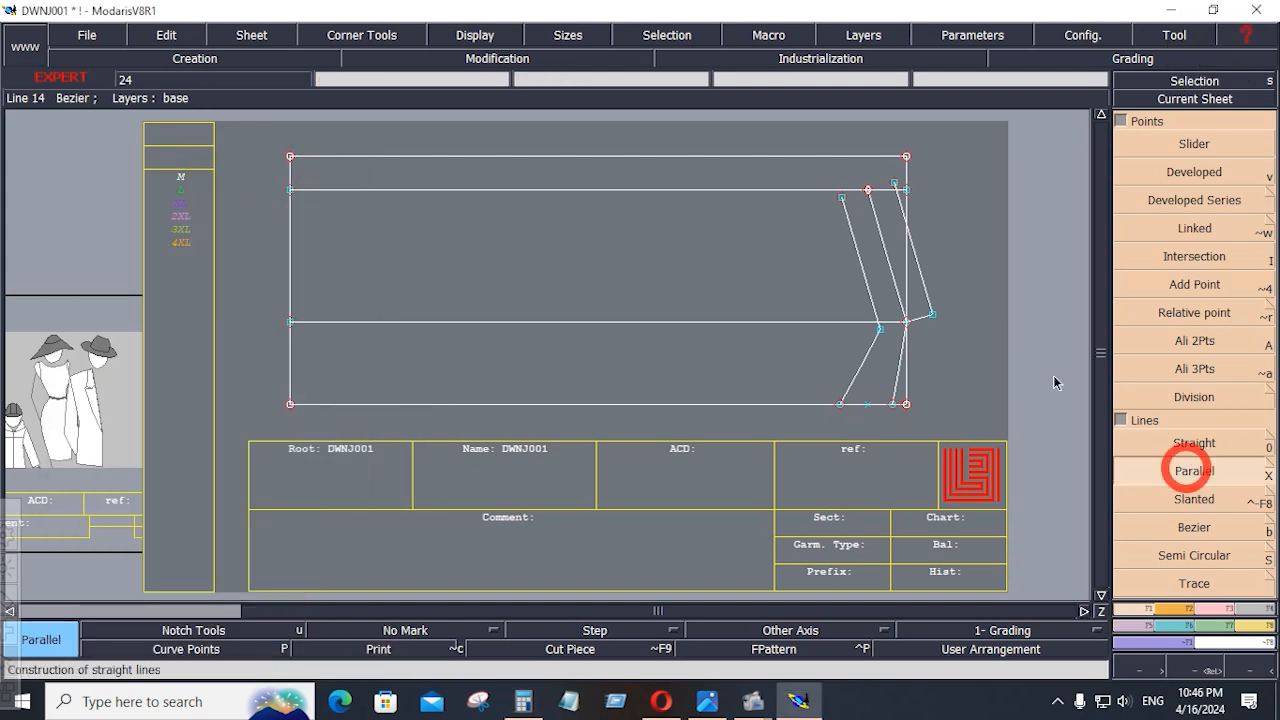
click(904, 265)
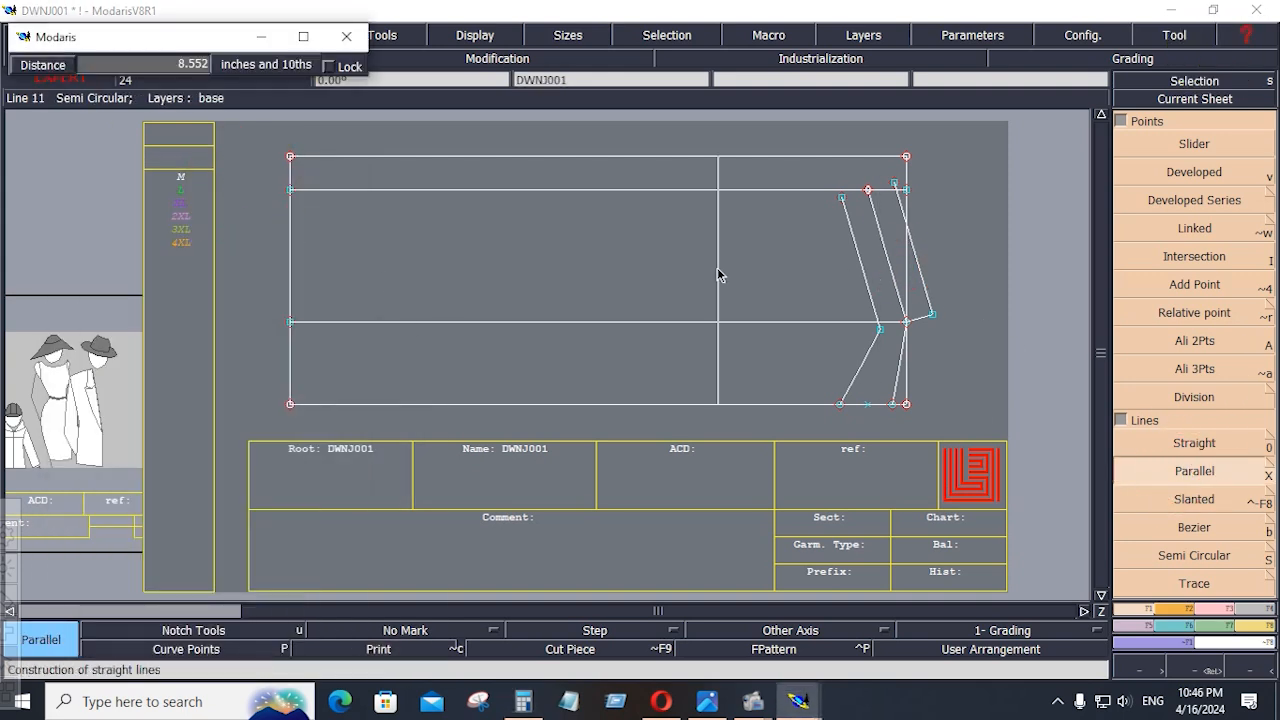
text(12)
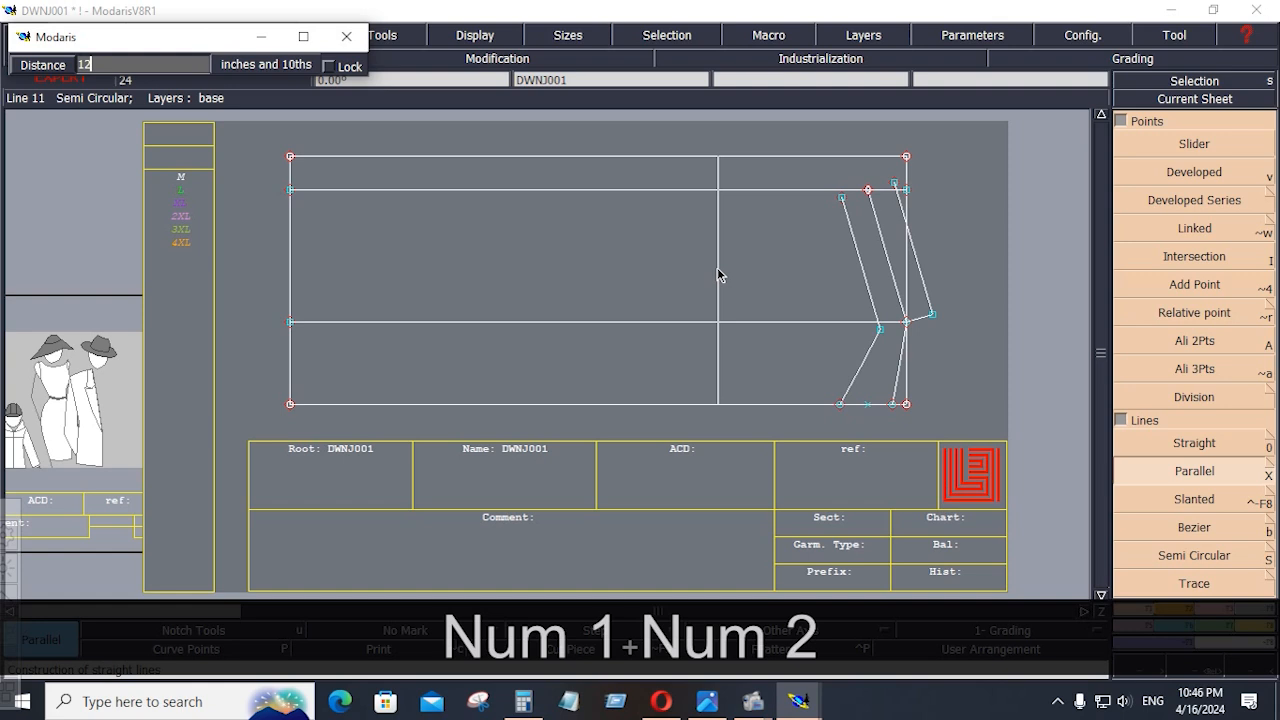
key(Return)
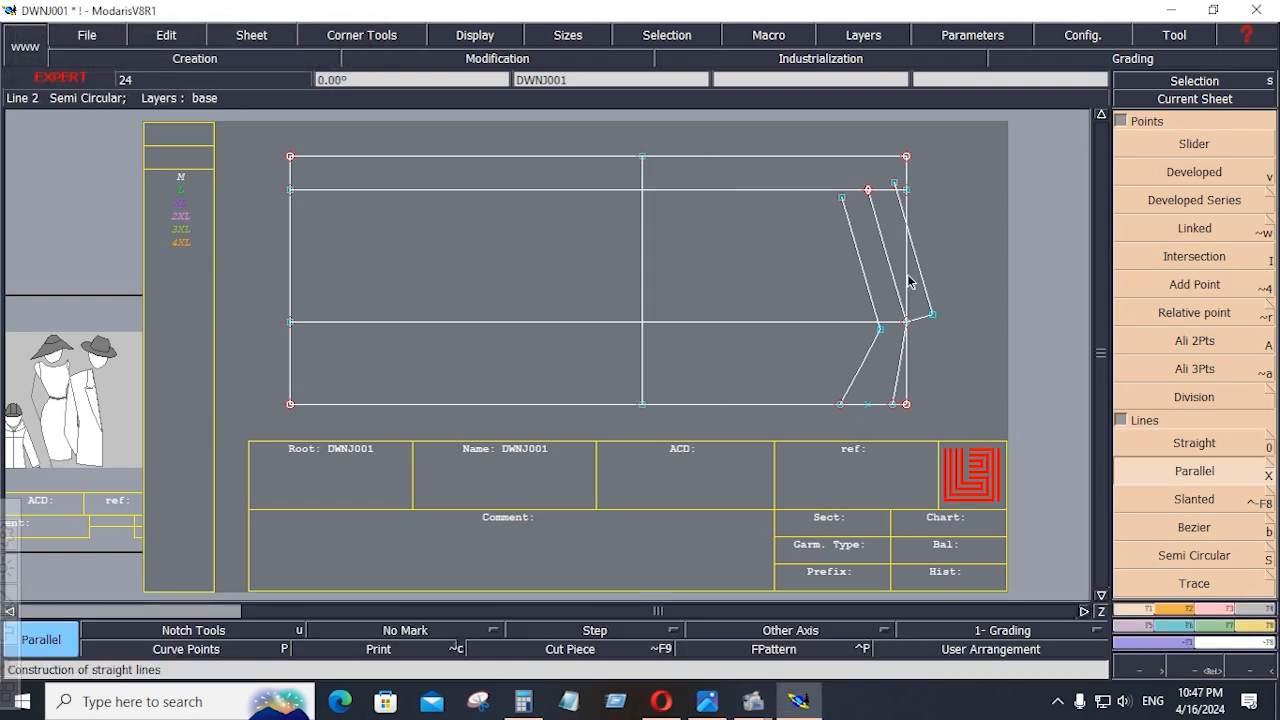
Try a parallel 6.75 inches inside the rectangle's right edge and undo it.
click(909, 281)
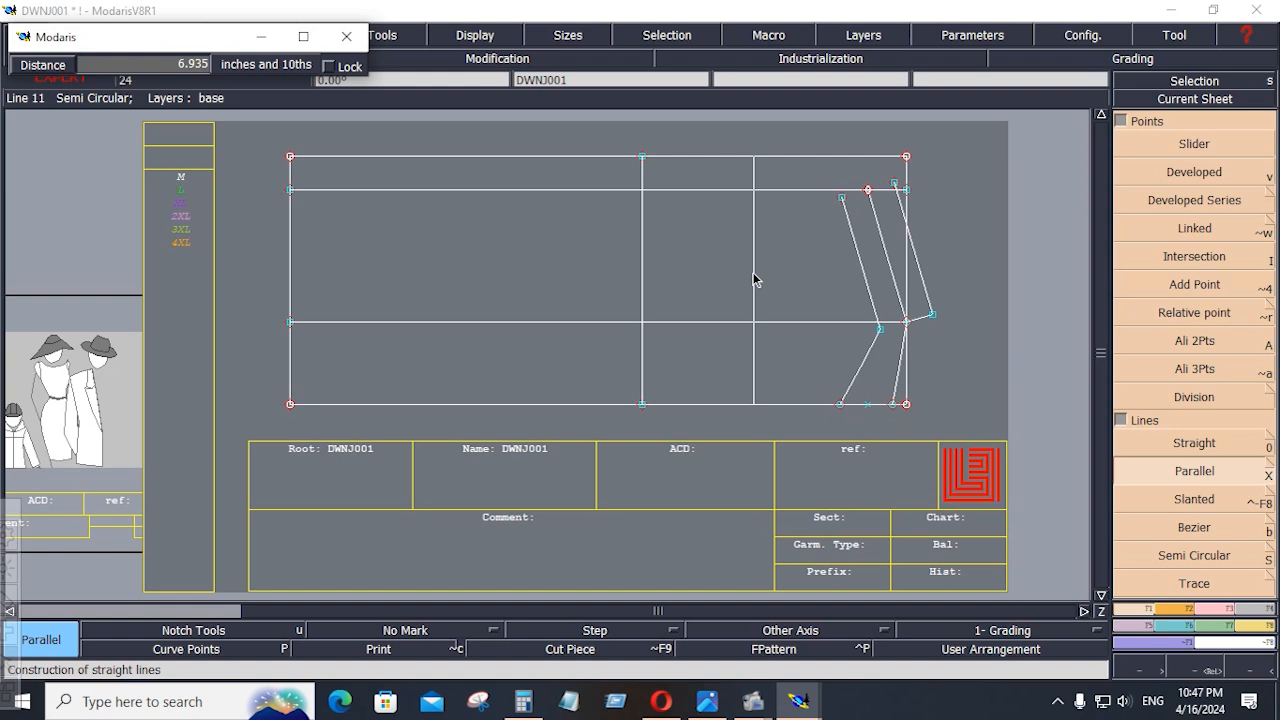
key(Down)
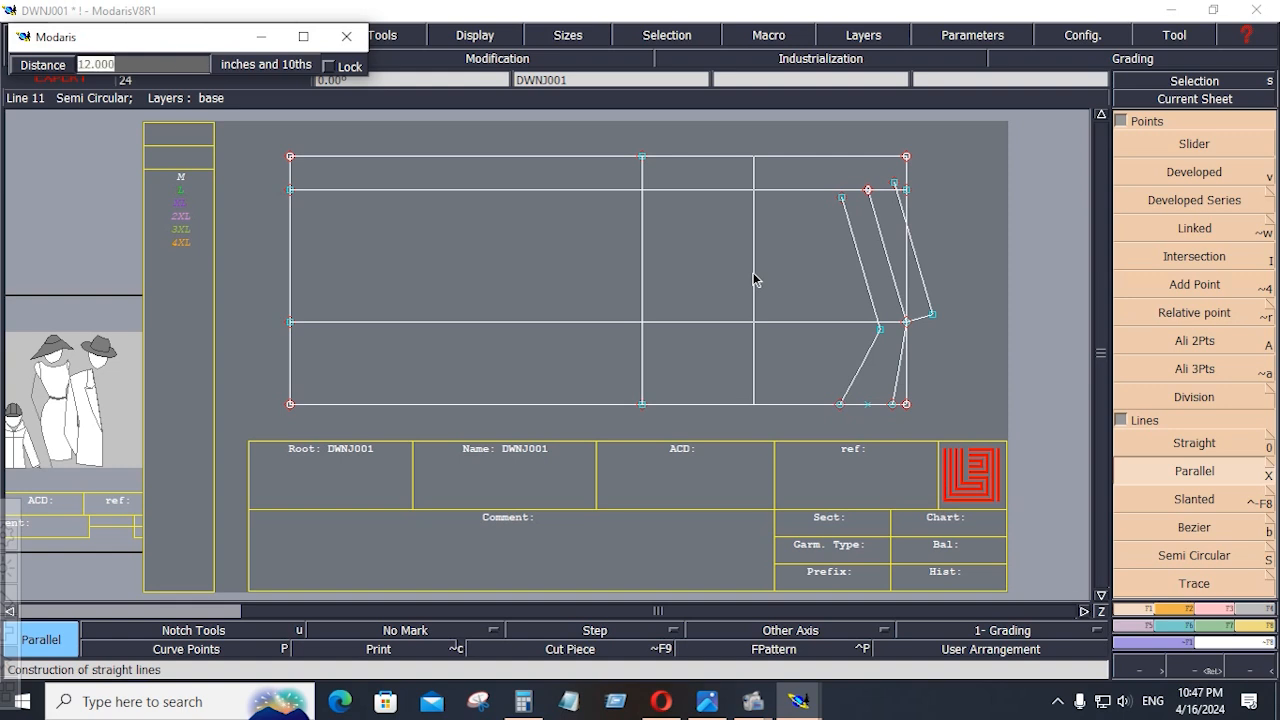
text(6.75)
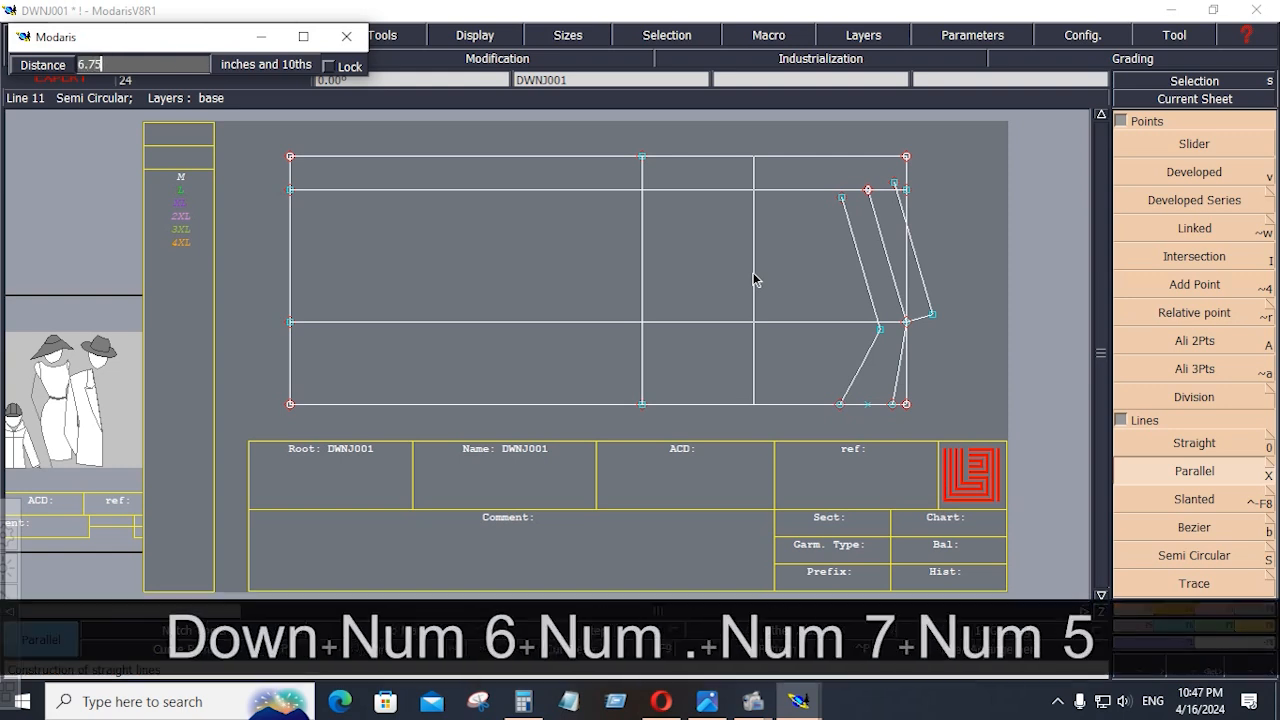
key(Return)
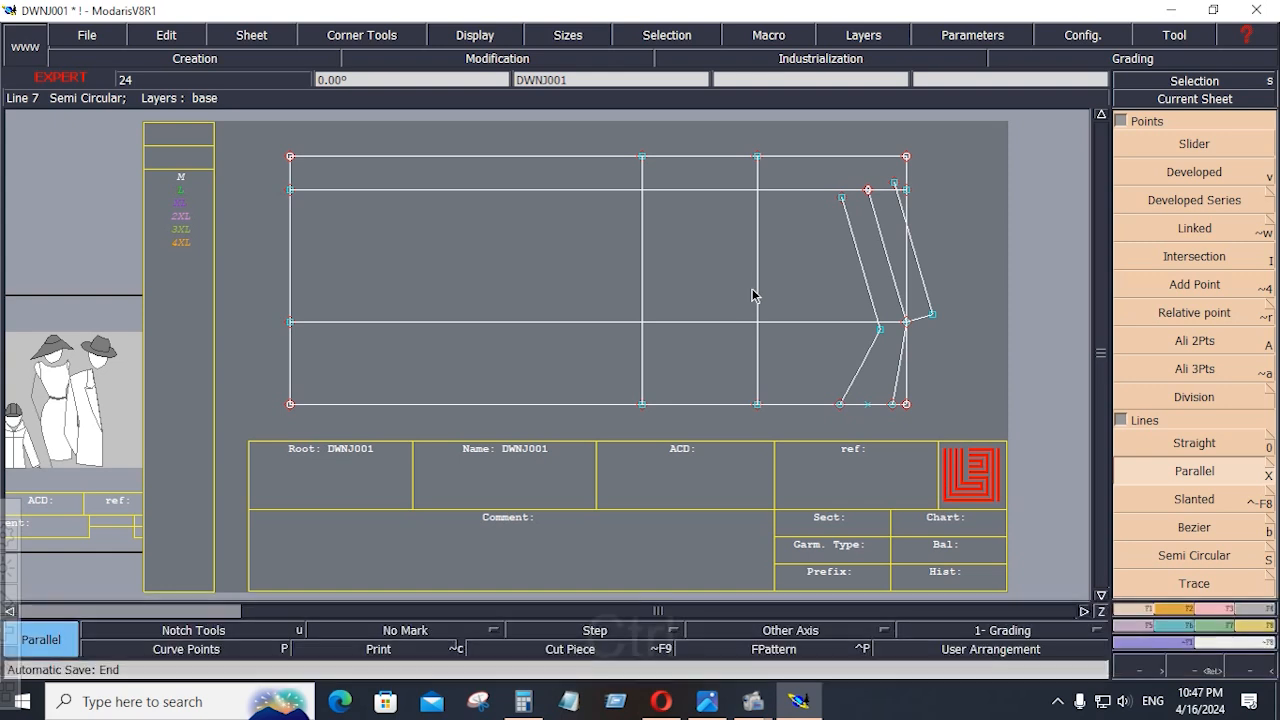
key(ctrl+z)
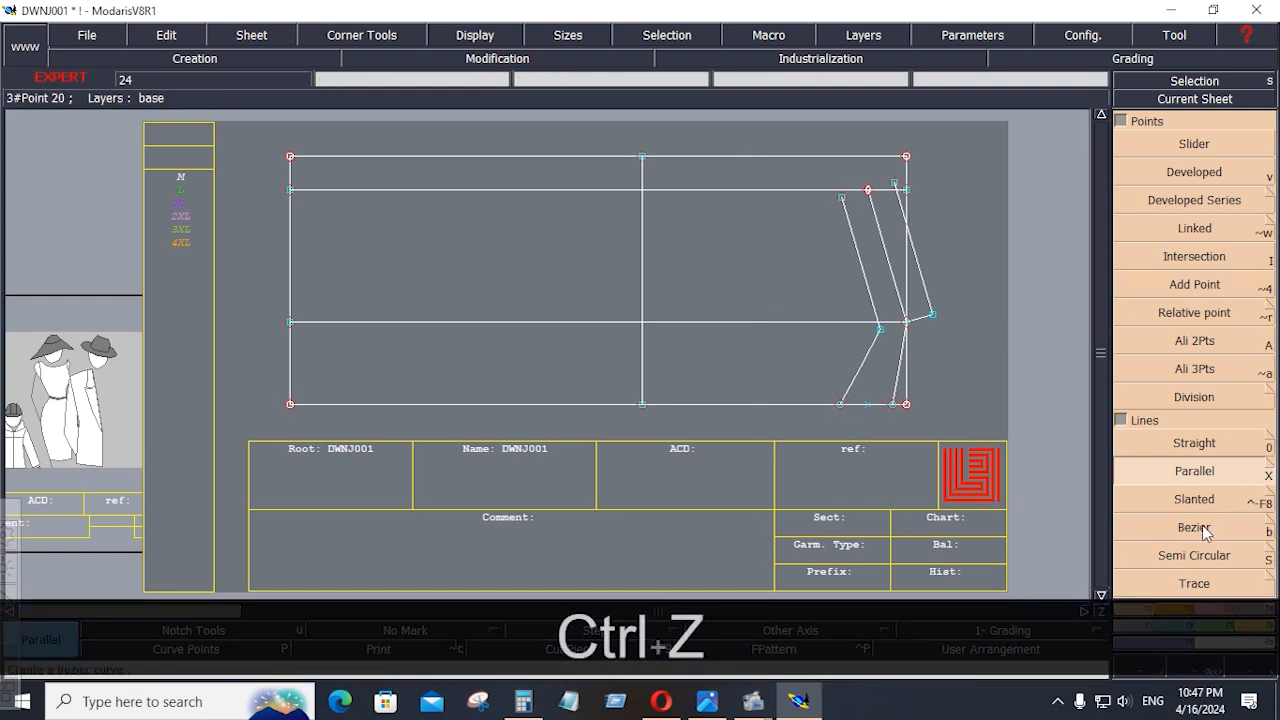
Draw a Bezier line from the upper end of the inner slanted shoulder line to the 12-inch parallel's top end.
click(1196, 528)
click(842, 197)
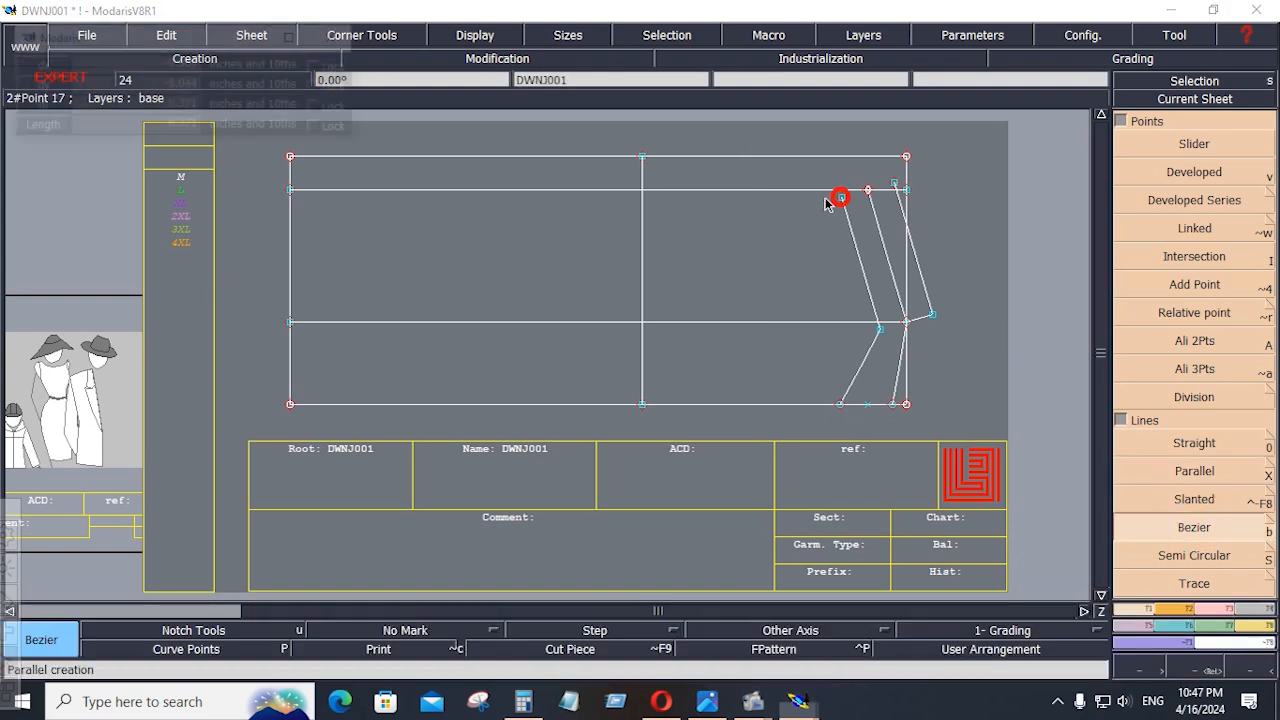
click(642, 157)
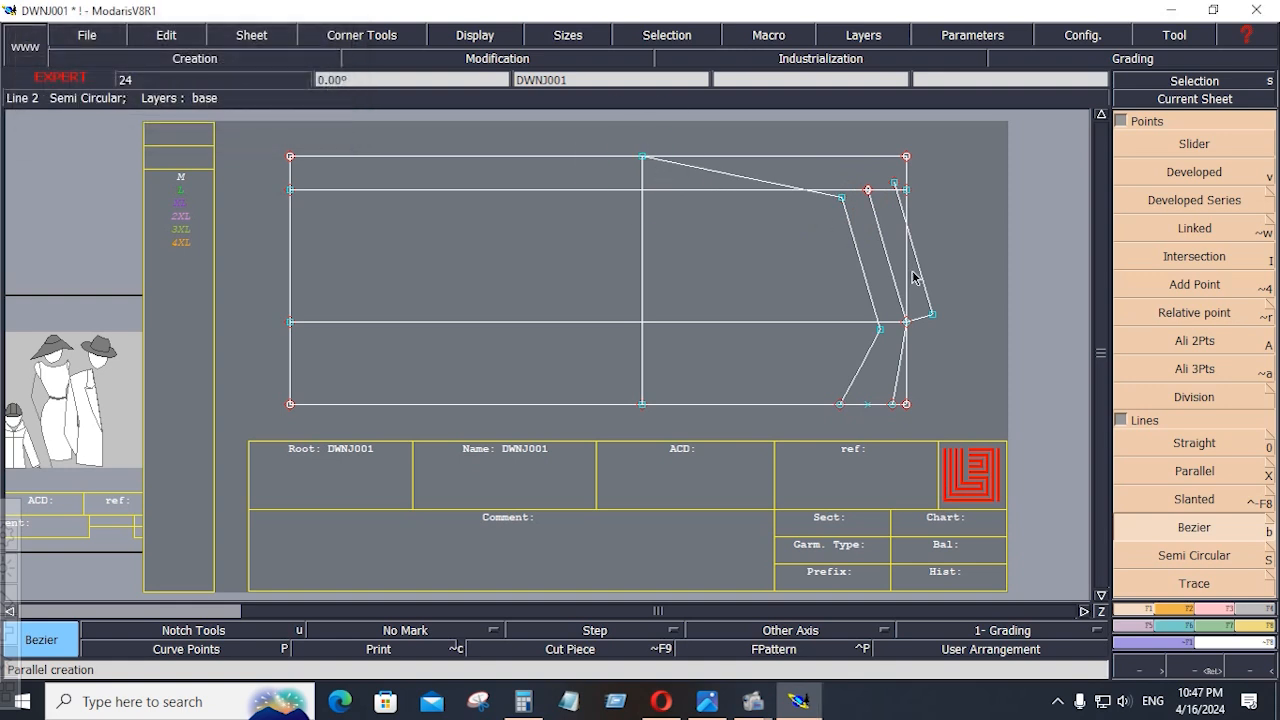
Divide the new slanted armhole guide line into 2 equal parts with Sequence Division.
click(1117, 121)
click(1194, 504)
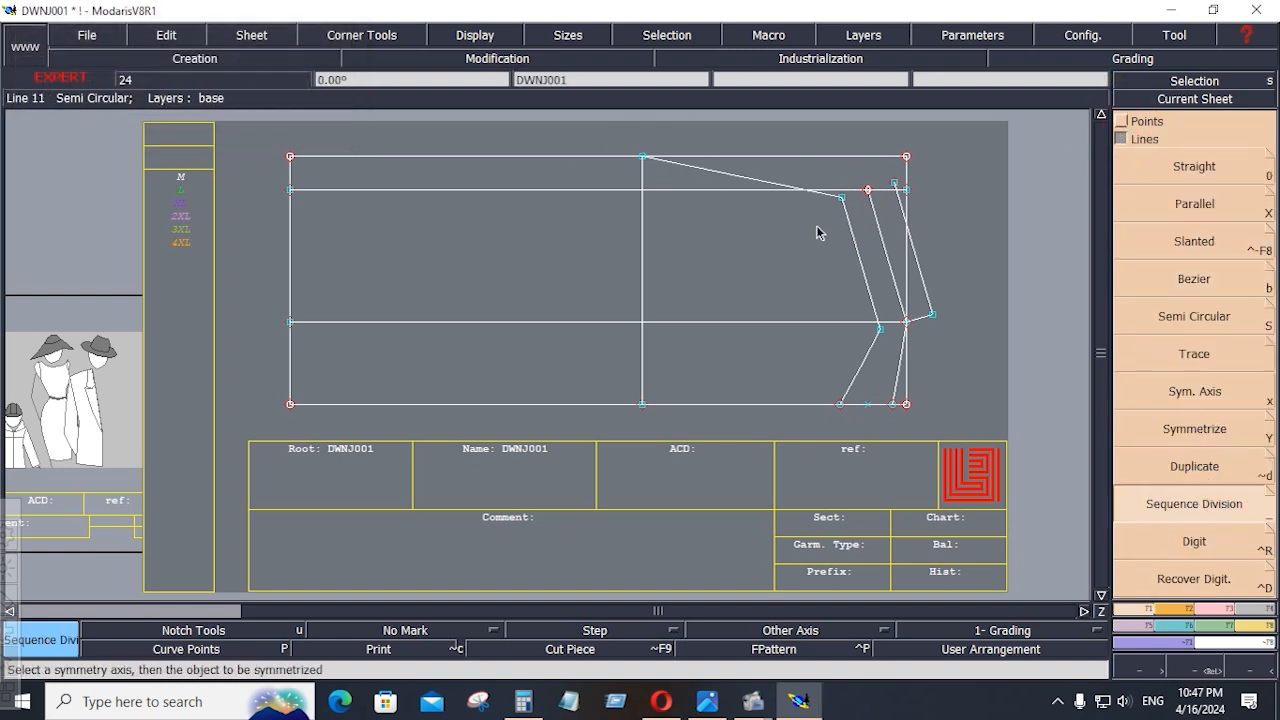
click(839, 196)
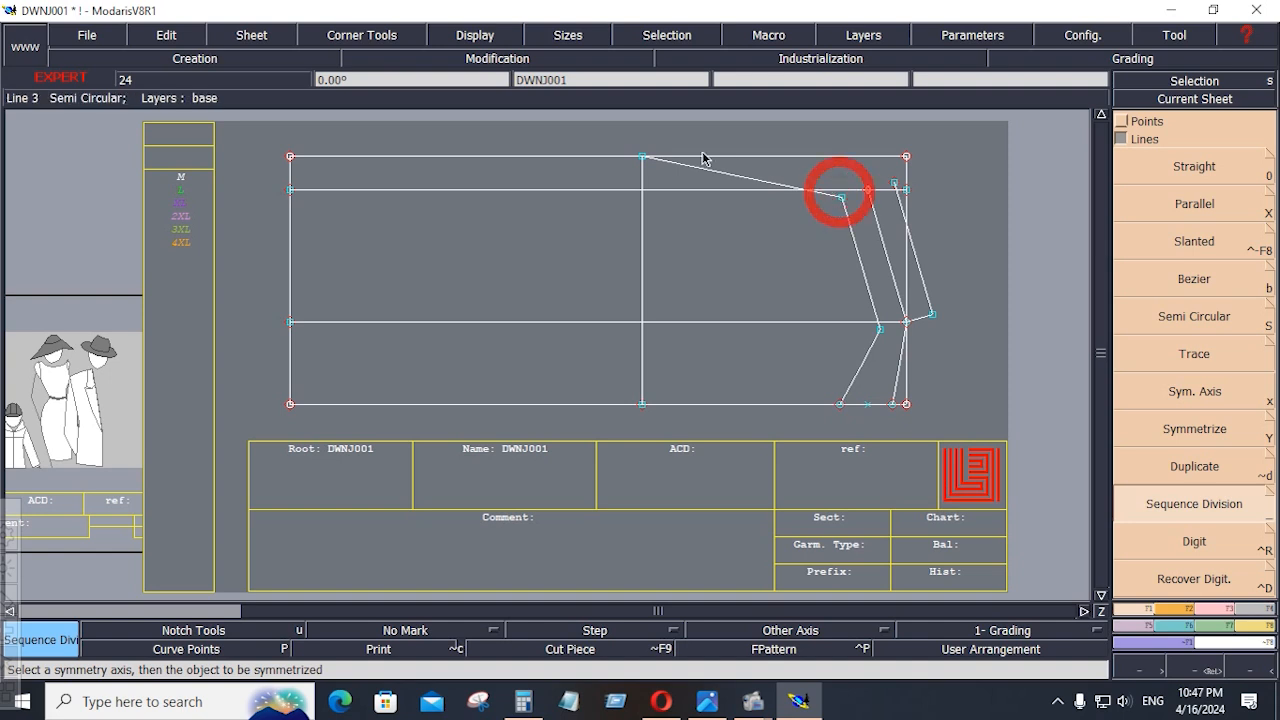
click(643, 159)
text(2)
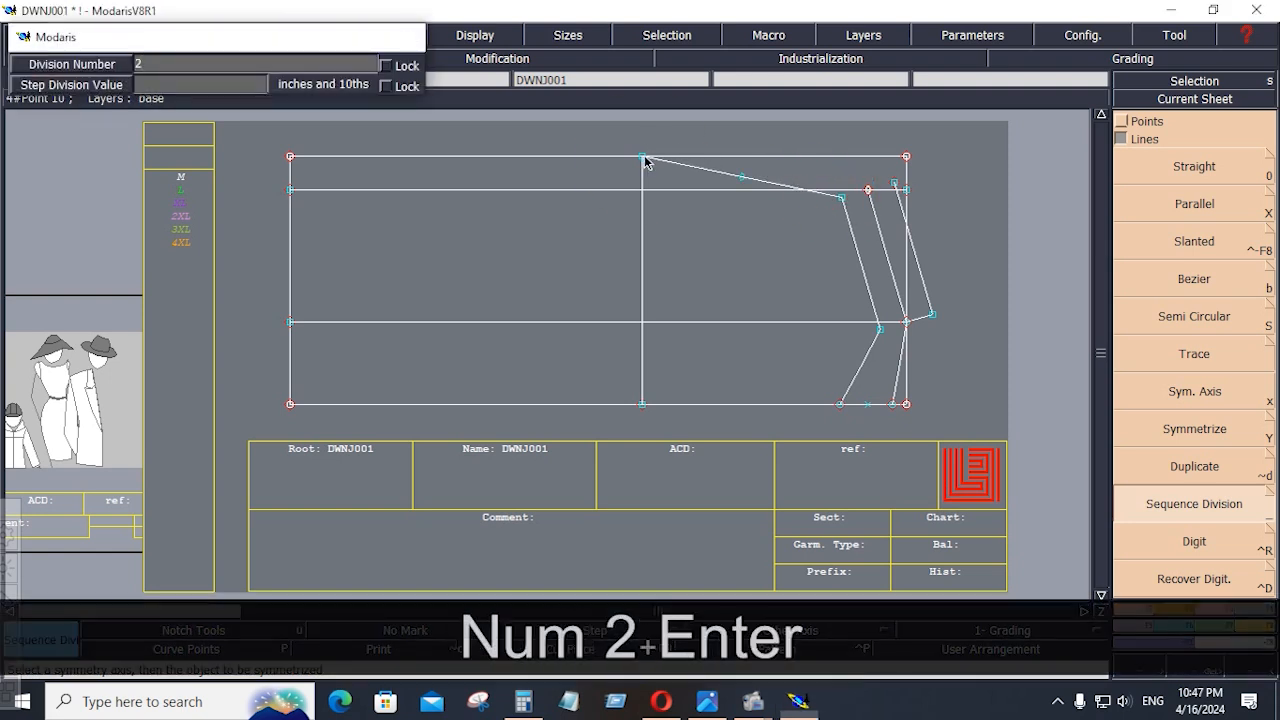
key(Return)
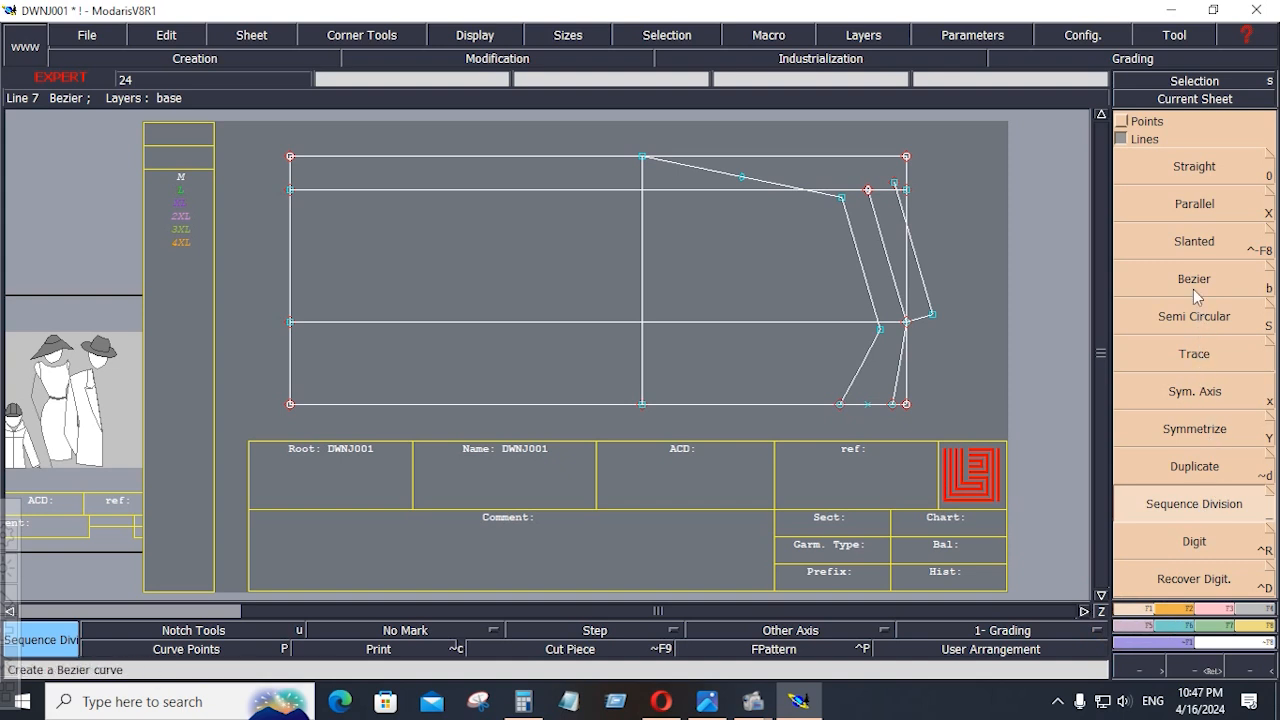
Draw a vertical Bezier line from the guide line's midpoint to the rectangle's bottom edge, and delete the slanted guide line.
click(1193, 289)
click(741, 177)
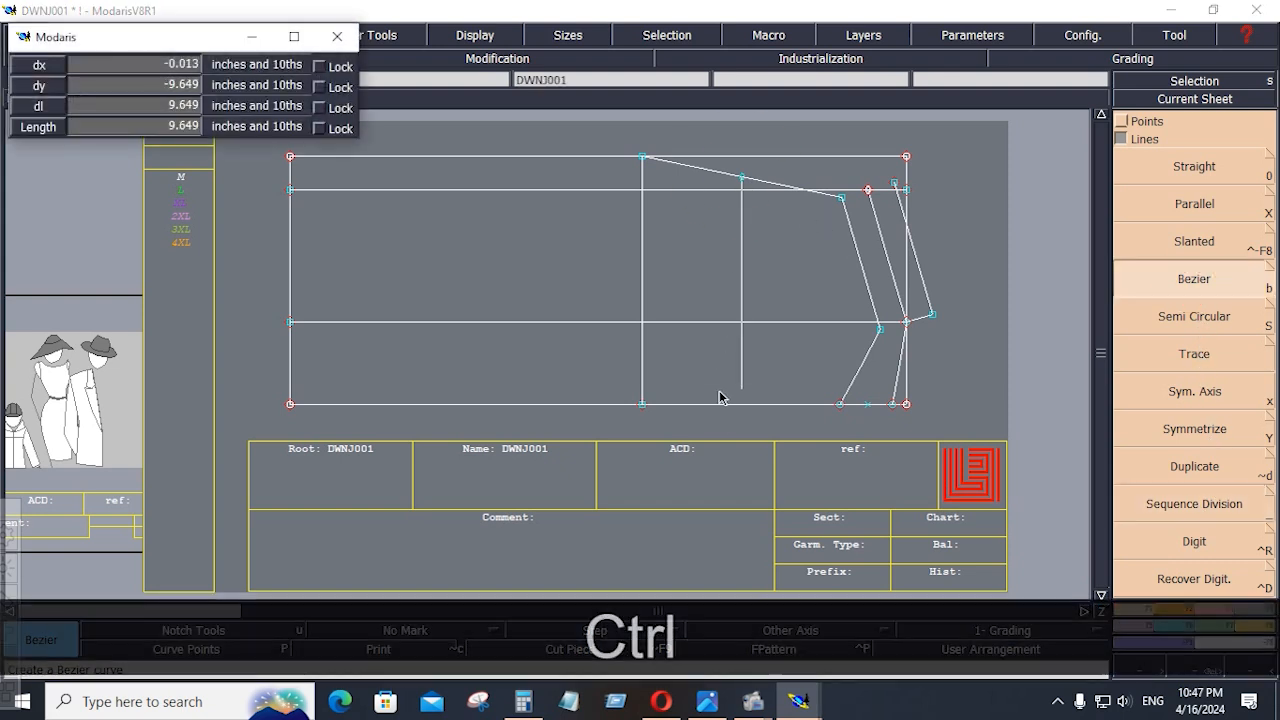
ctrl+click(741, 404)
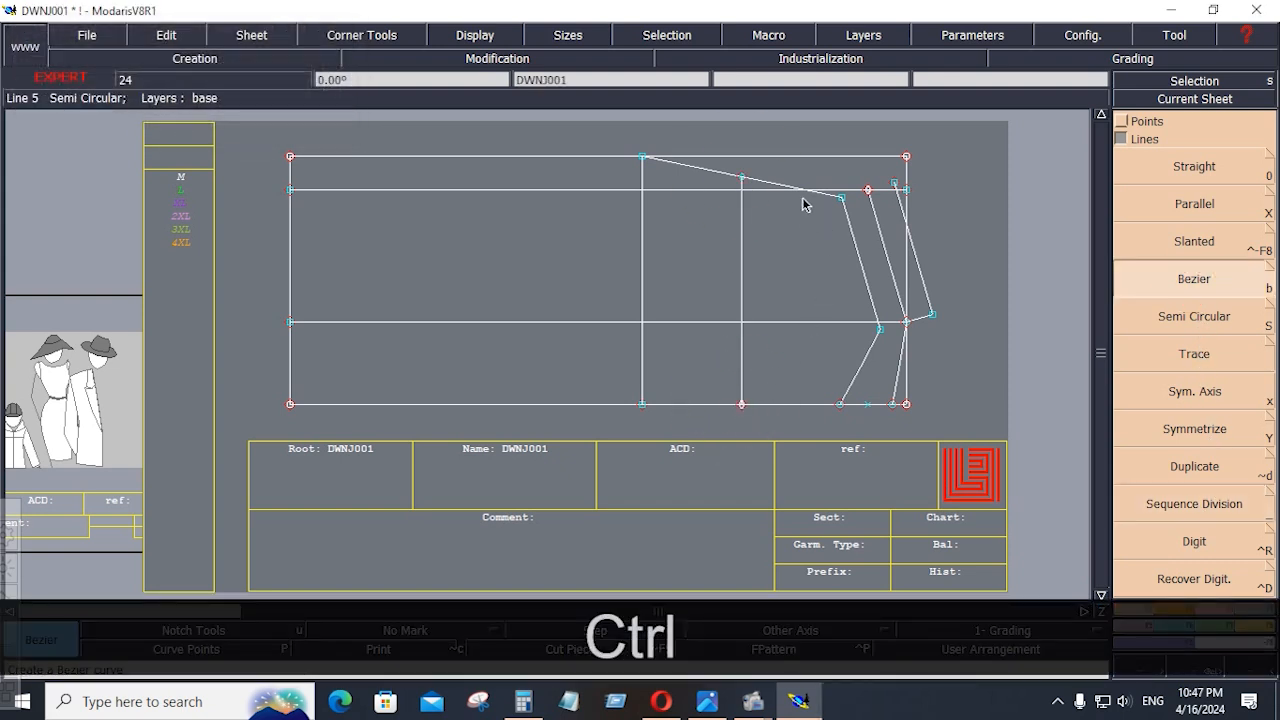
key(Delete)
click(708, 176)
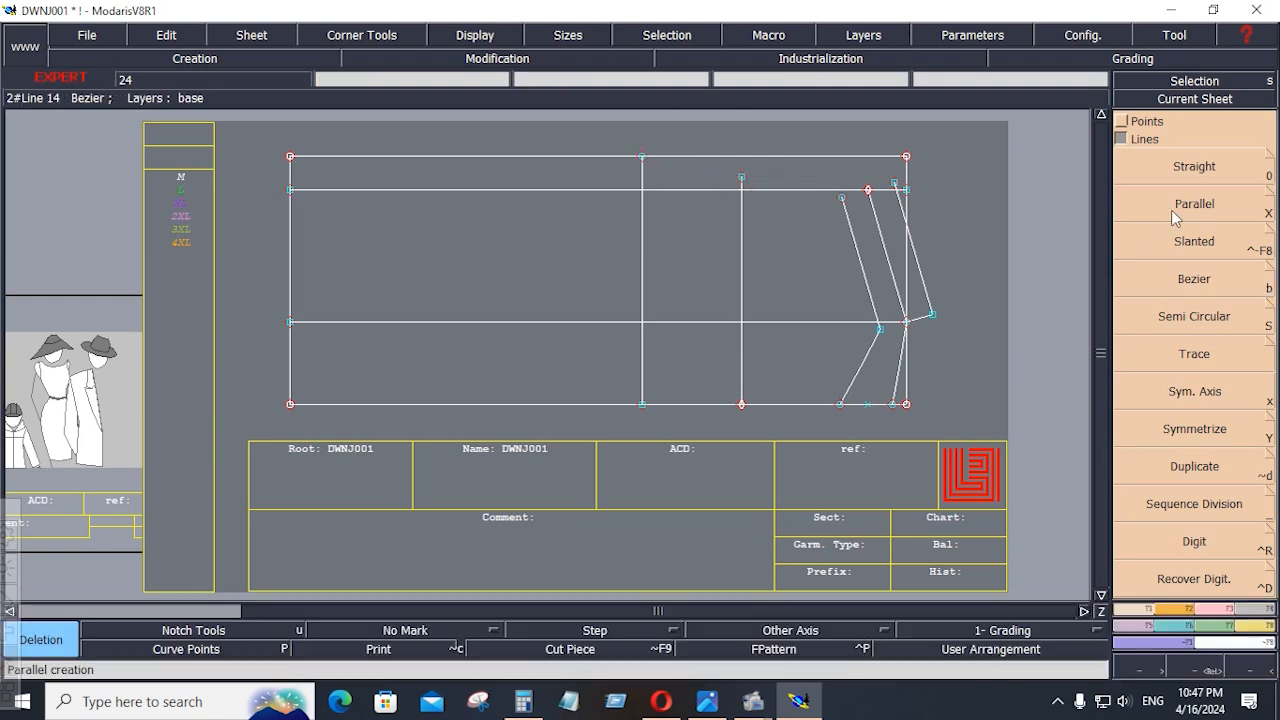
Add a developed point on the new vertical line at a curve length of -8.25 inches from its bottom end.
click(1121, 121)
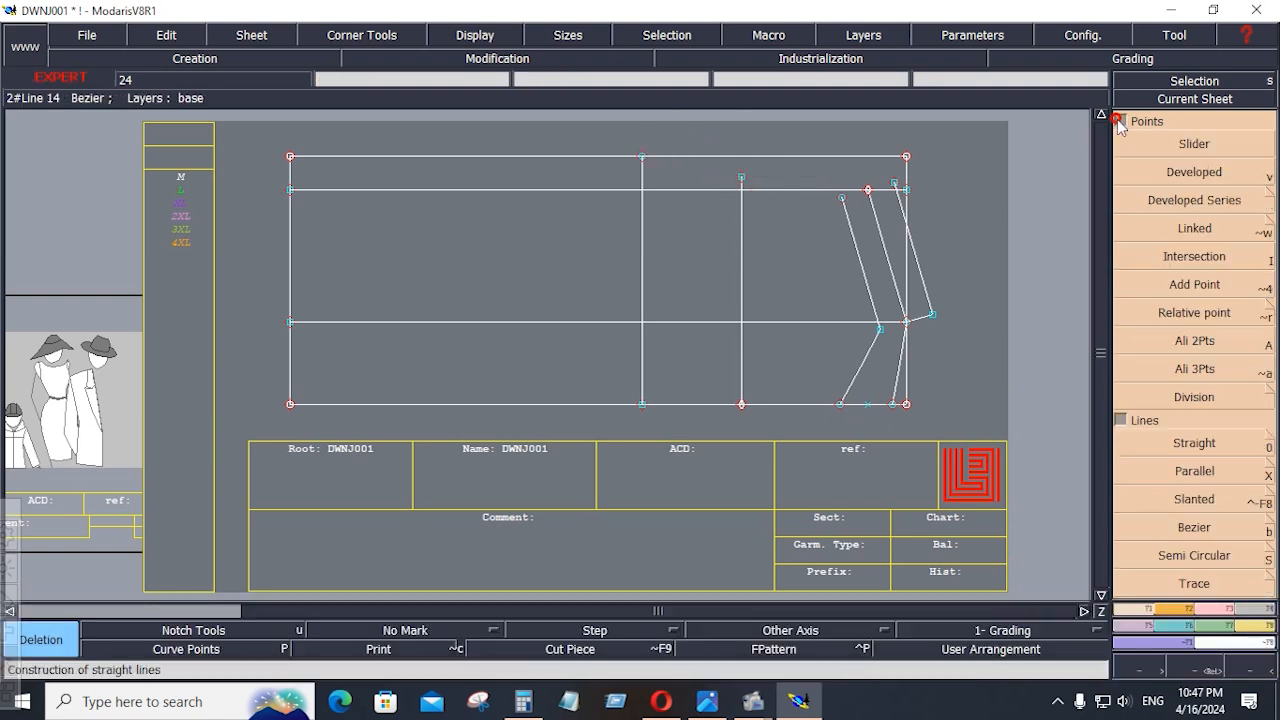
click(1188, 176)
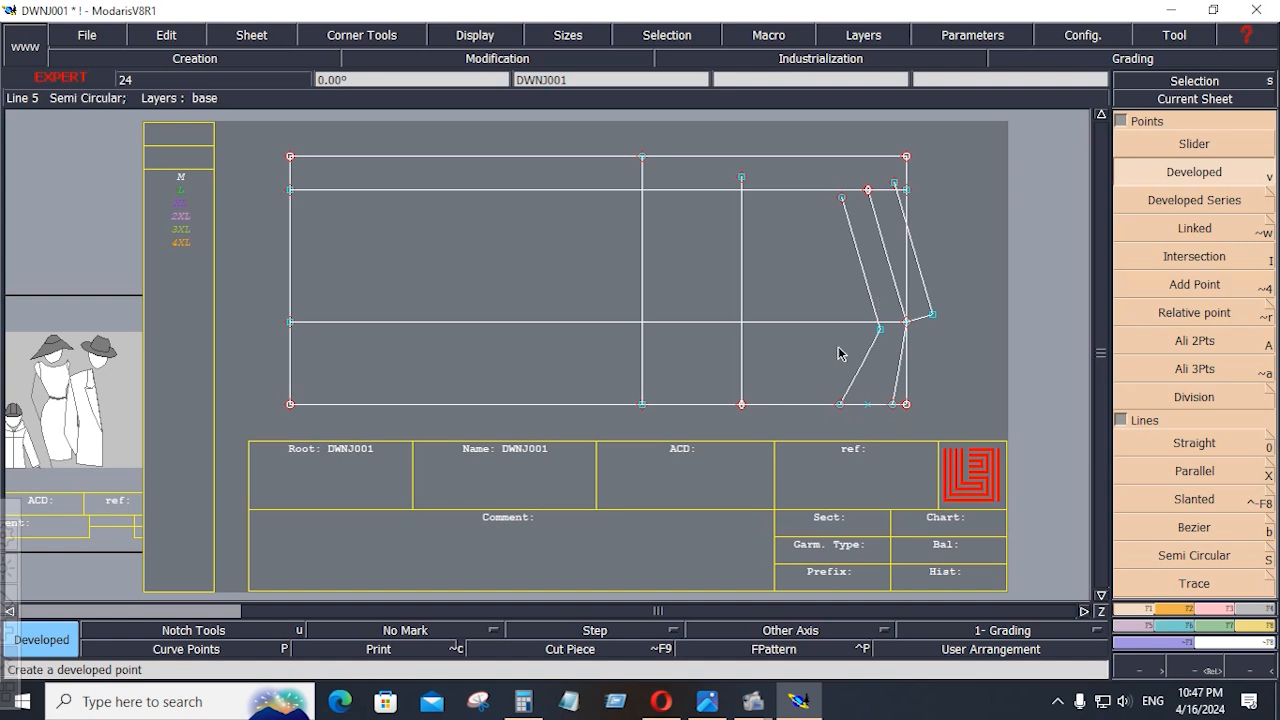
click(742, 400)
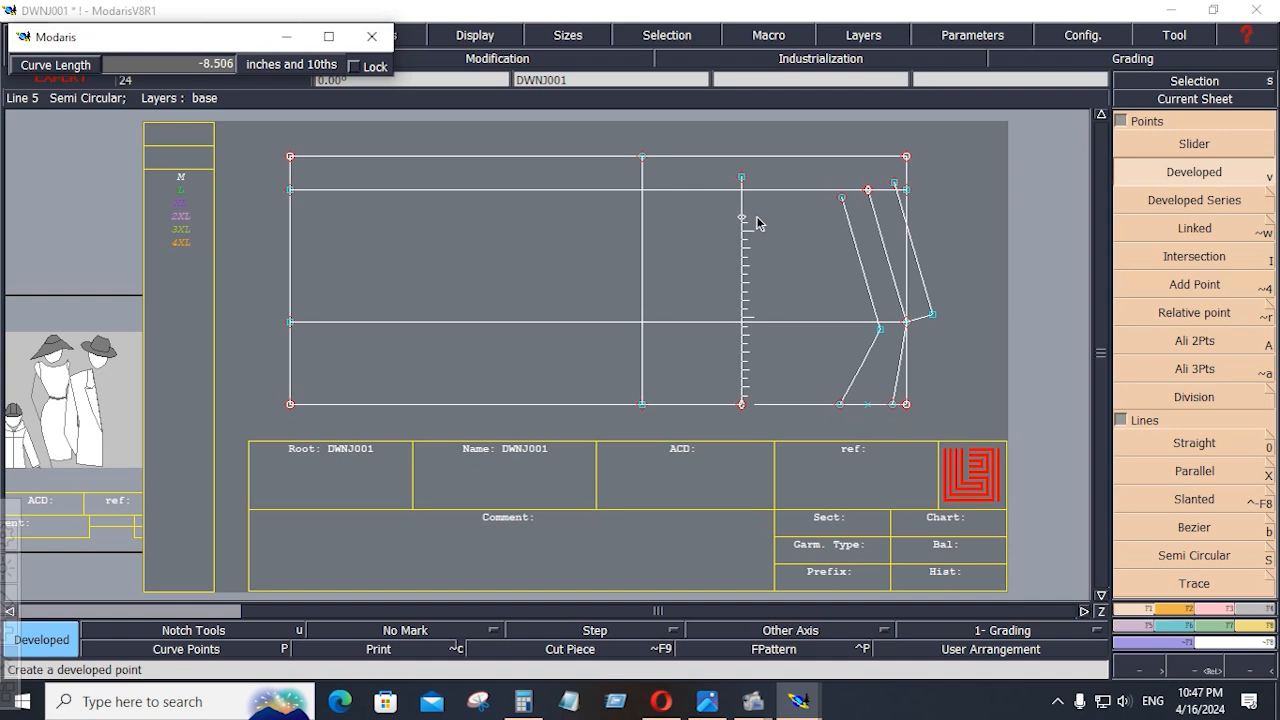
key(Down)
text(-)
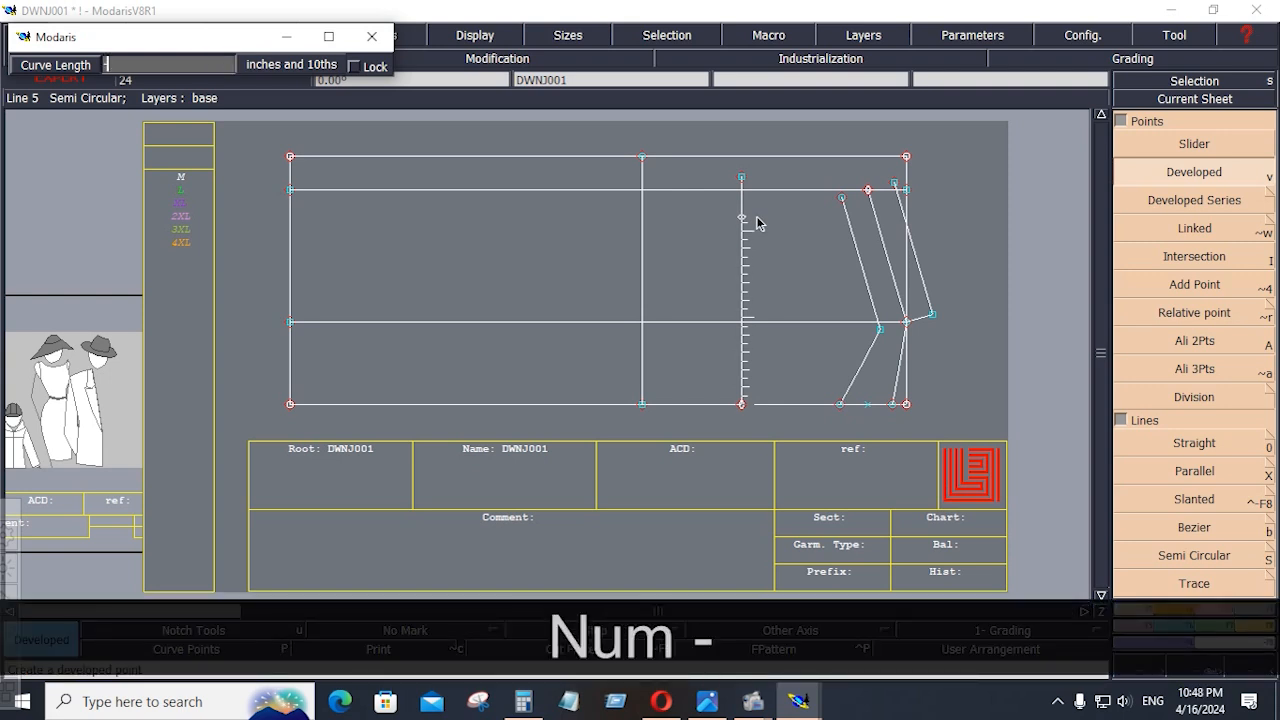
text(8.25)
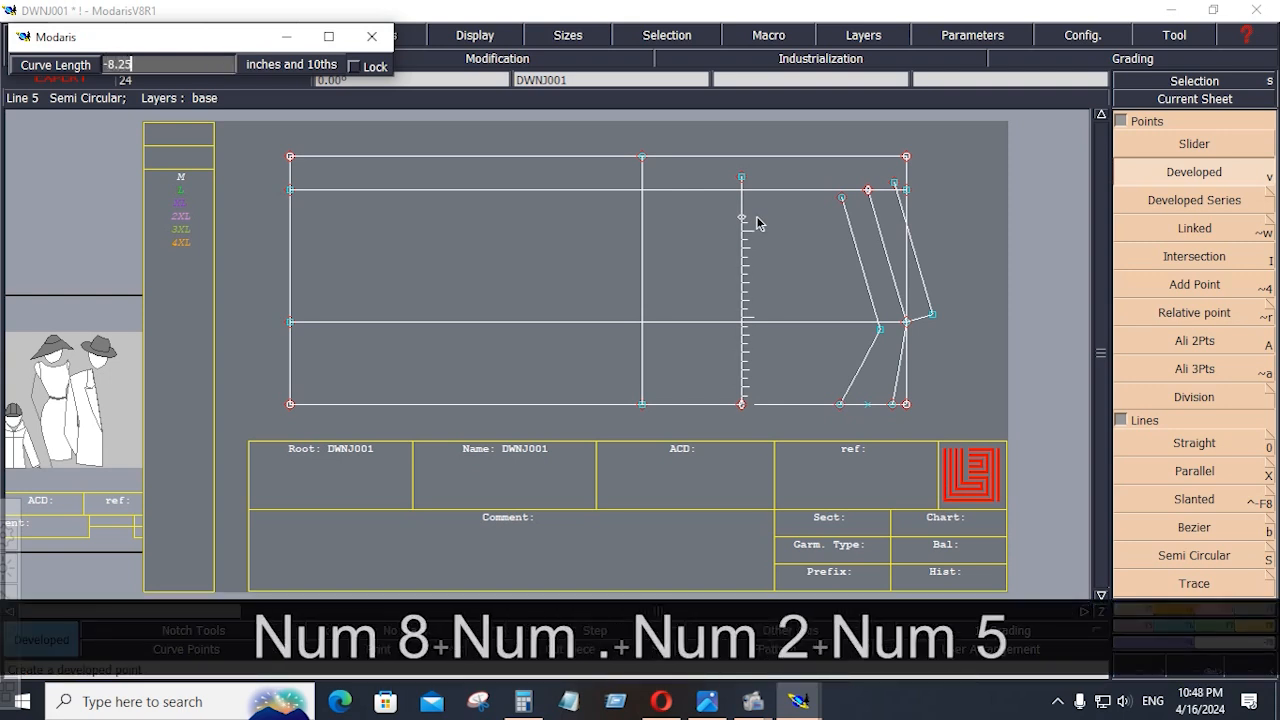
key(Return)
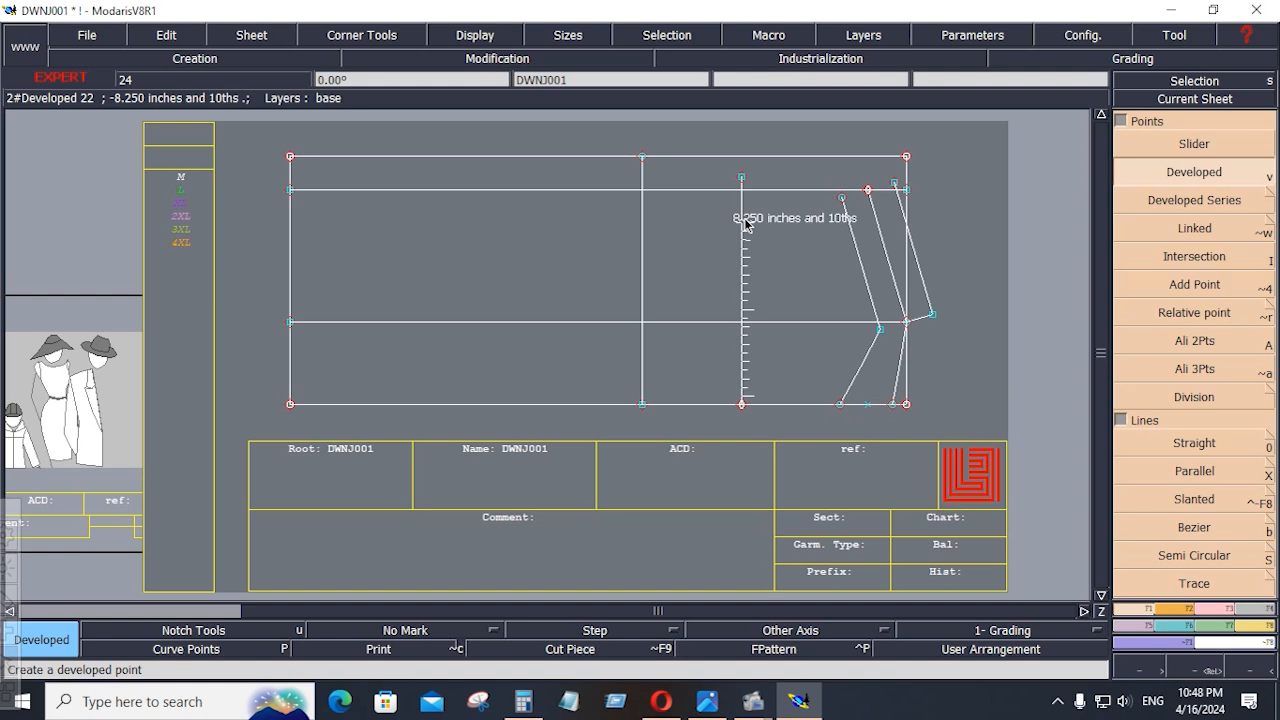
Add a developed point at -0.5 inches from the previous developed point on the same vertical line.
click(744, 215)
key(Down)
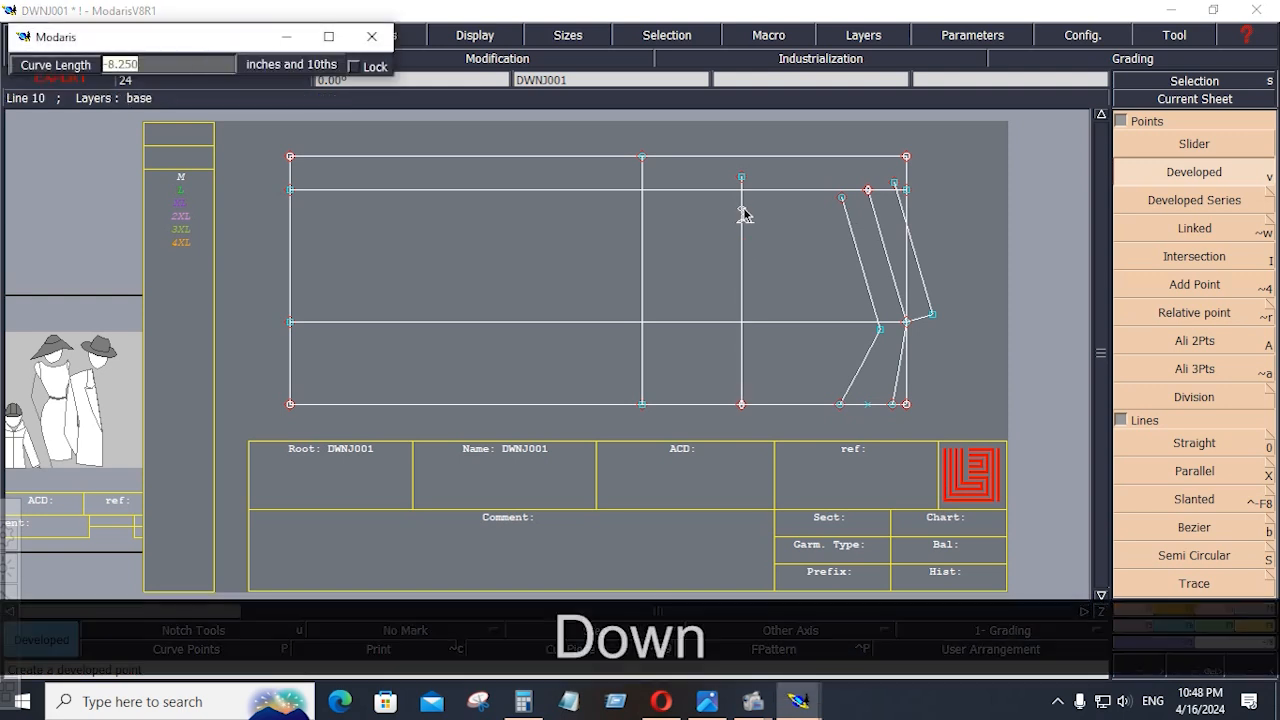
text(-0.5)
key(Return)
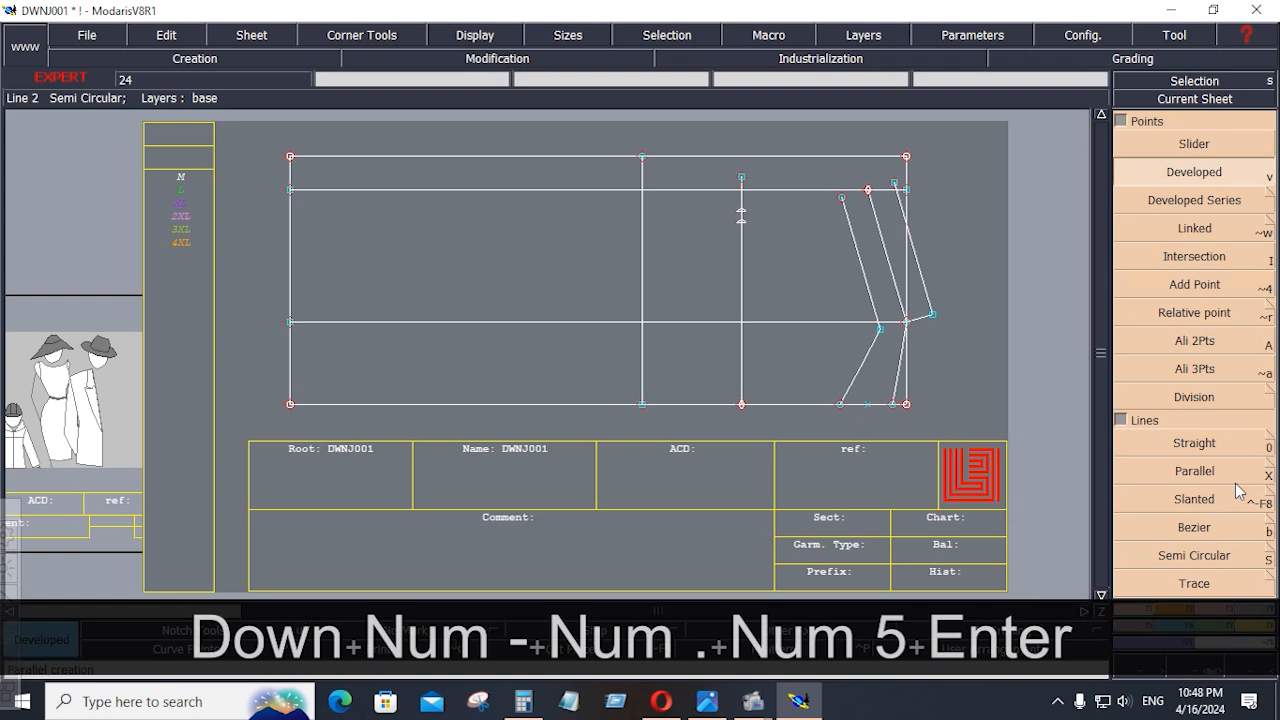
Draw two Bezier armhole lines between the full-height vertical line's upper end and the outer and inner shoulder ends, each passing through one developed point.
click(1196, 528)
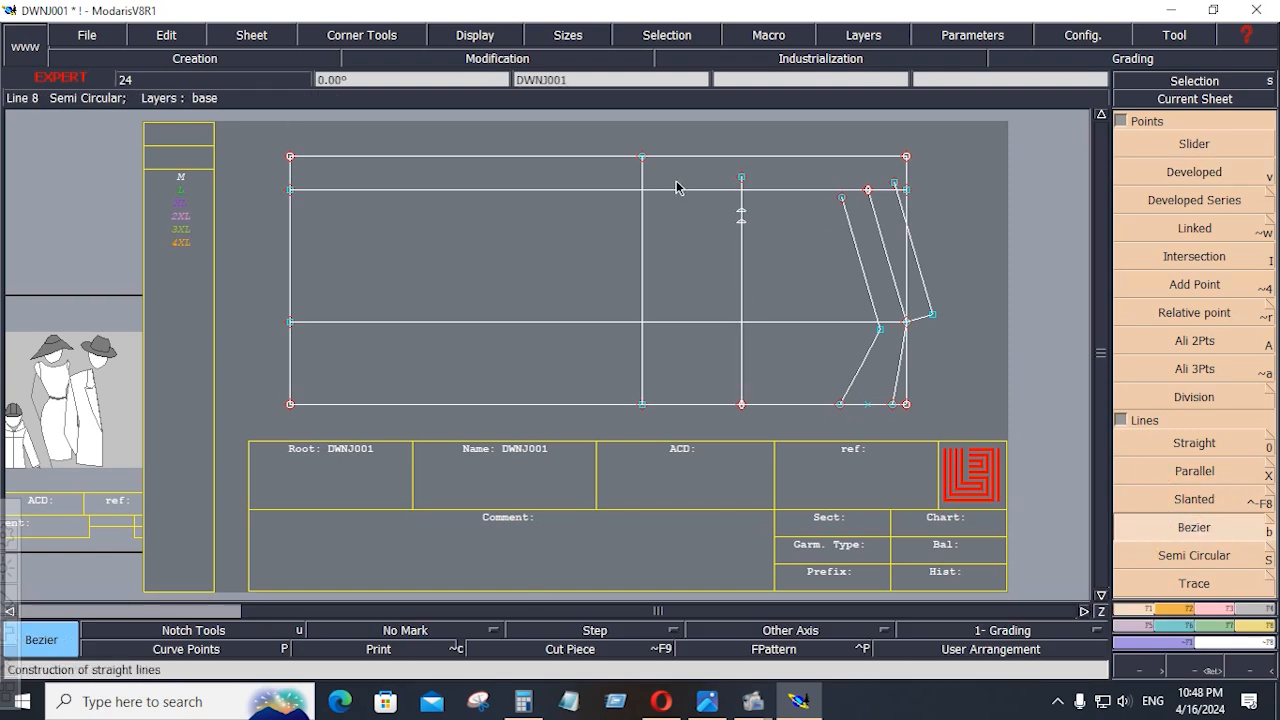
click(642, 157)
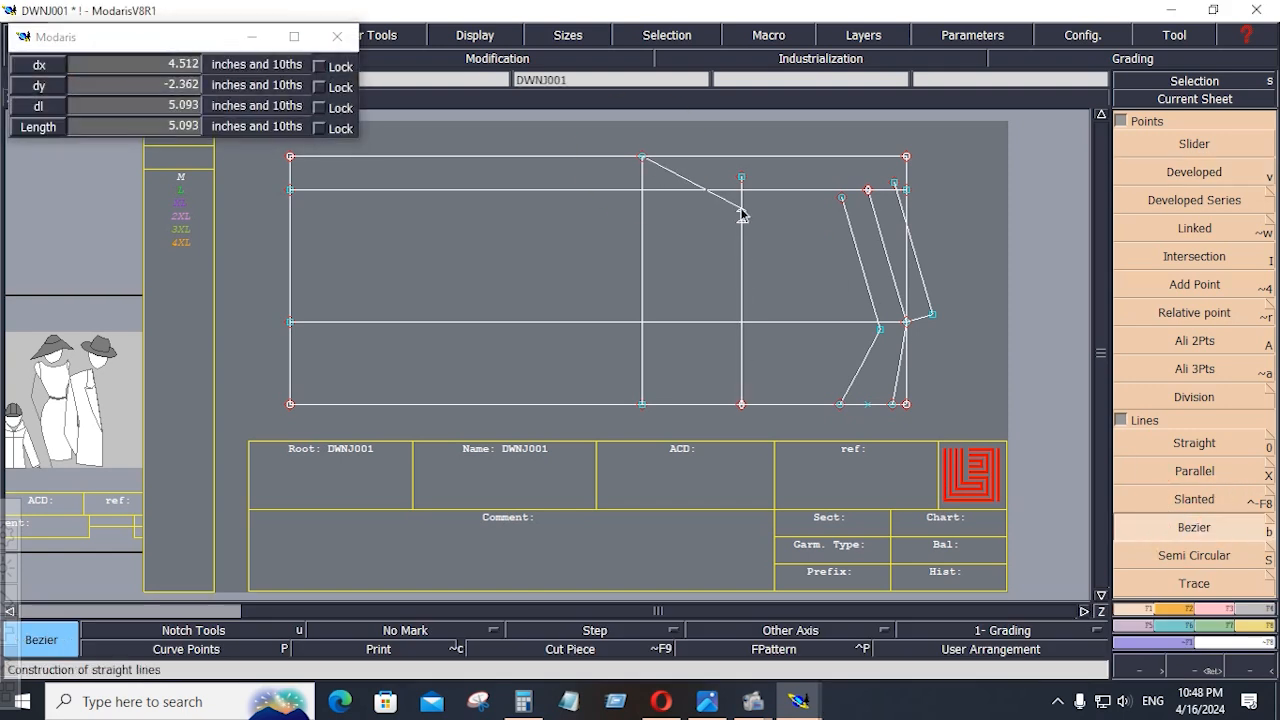
click(741, 212)
click(864, 189)
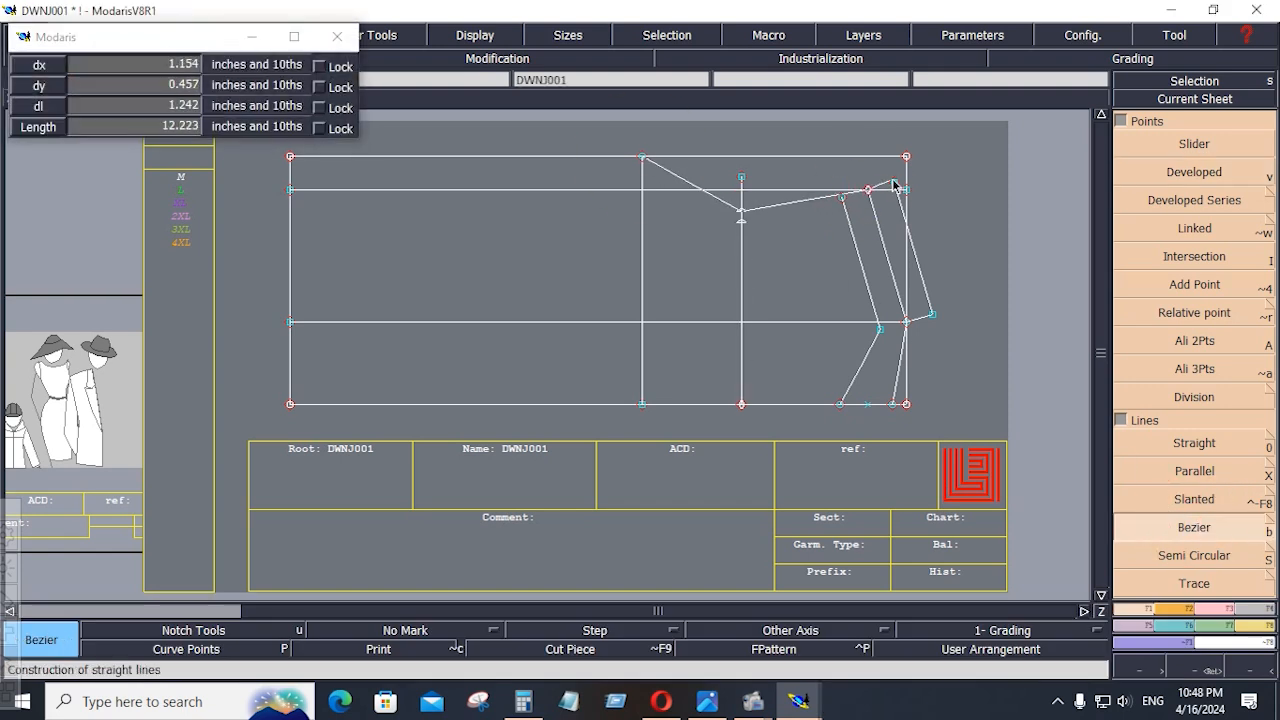
click(896, 185)
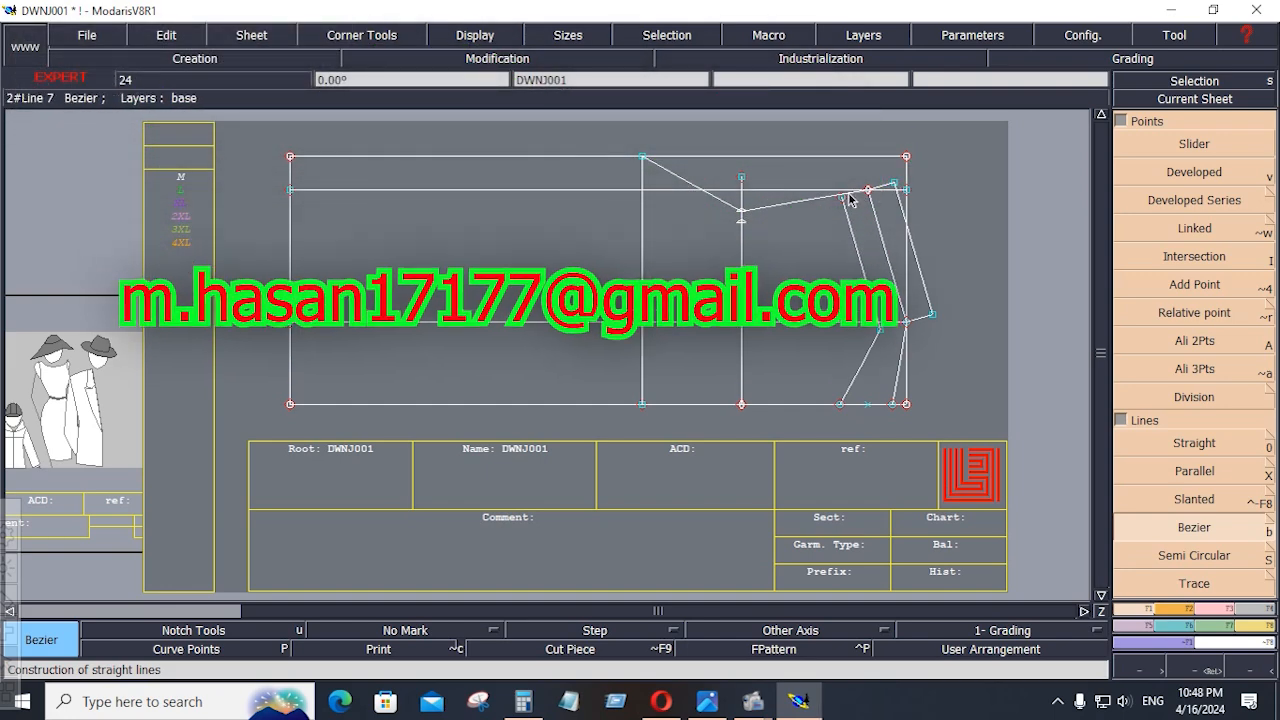
click(841, 201)
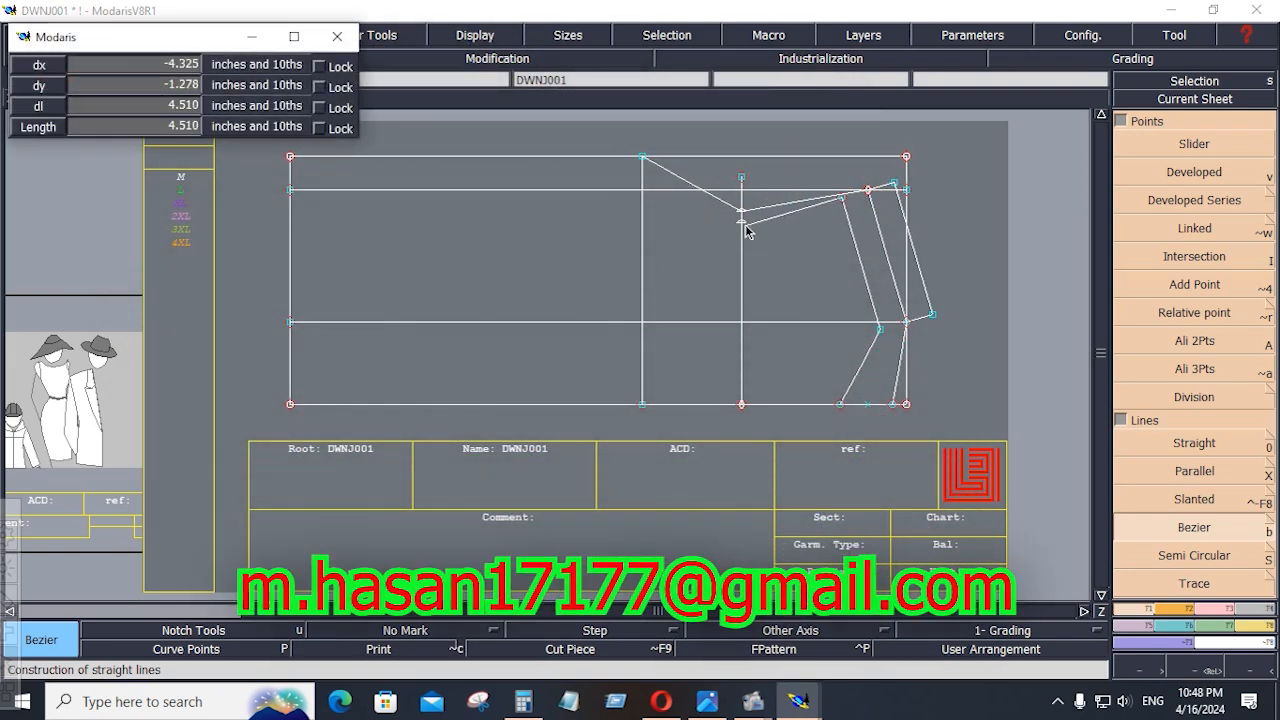
click(644, 160)
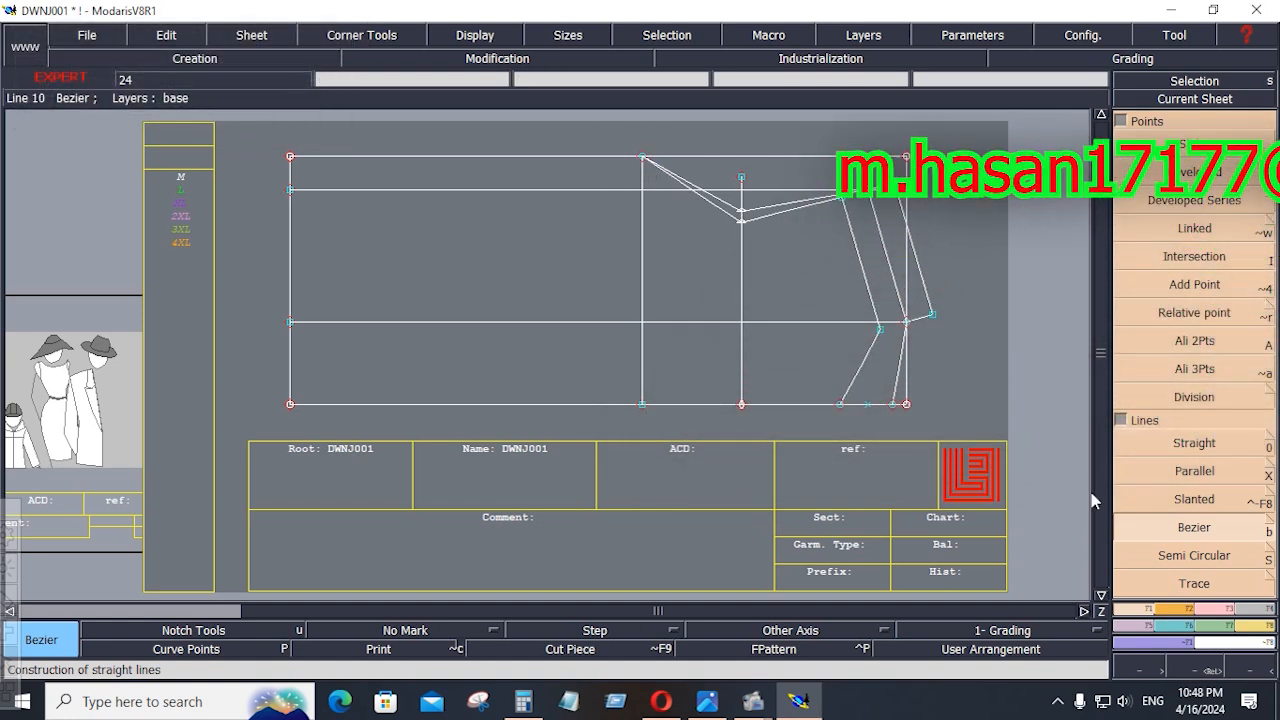
Insert the two developed points on the shorter vertical guide line and the middle shoulder line's upper end point into their curves.
click(1226, 612)
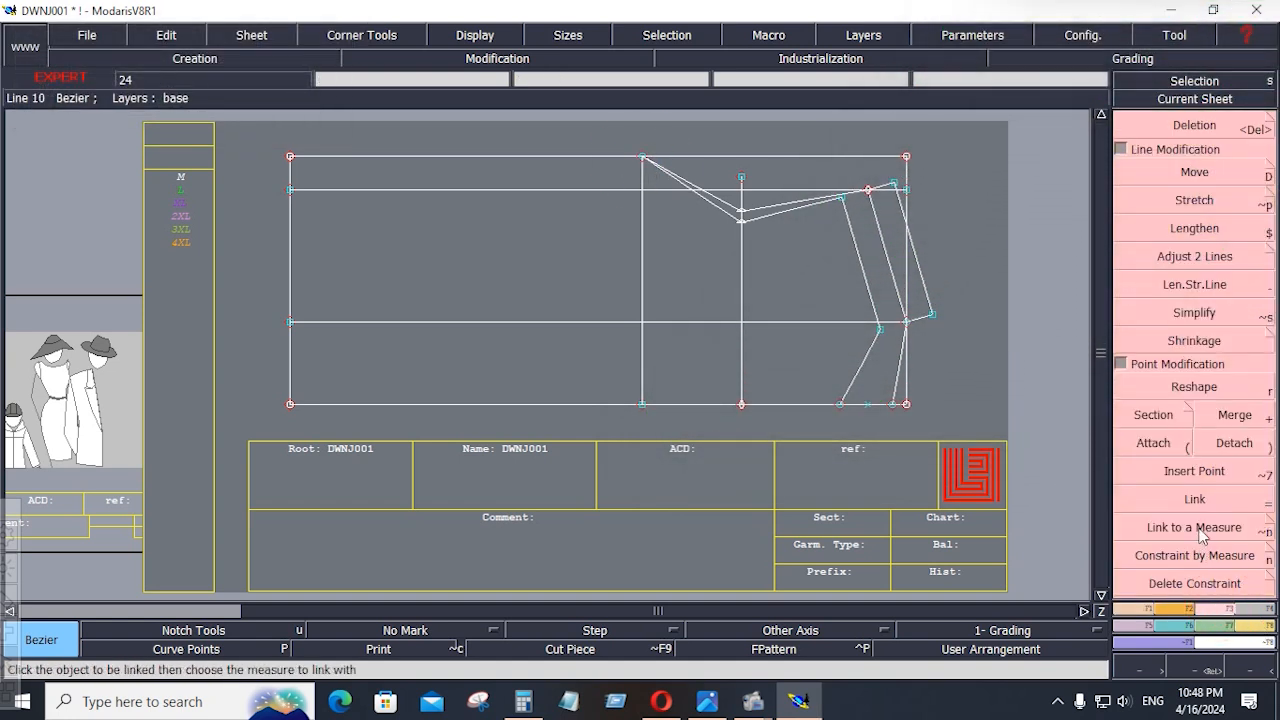
click(1200, 474)
click(737, 219)
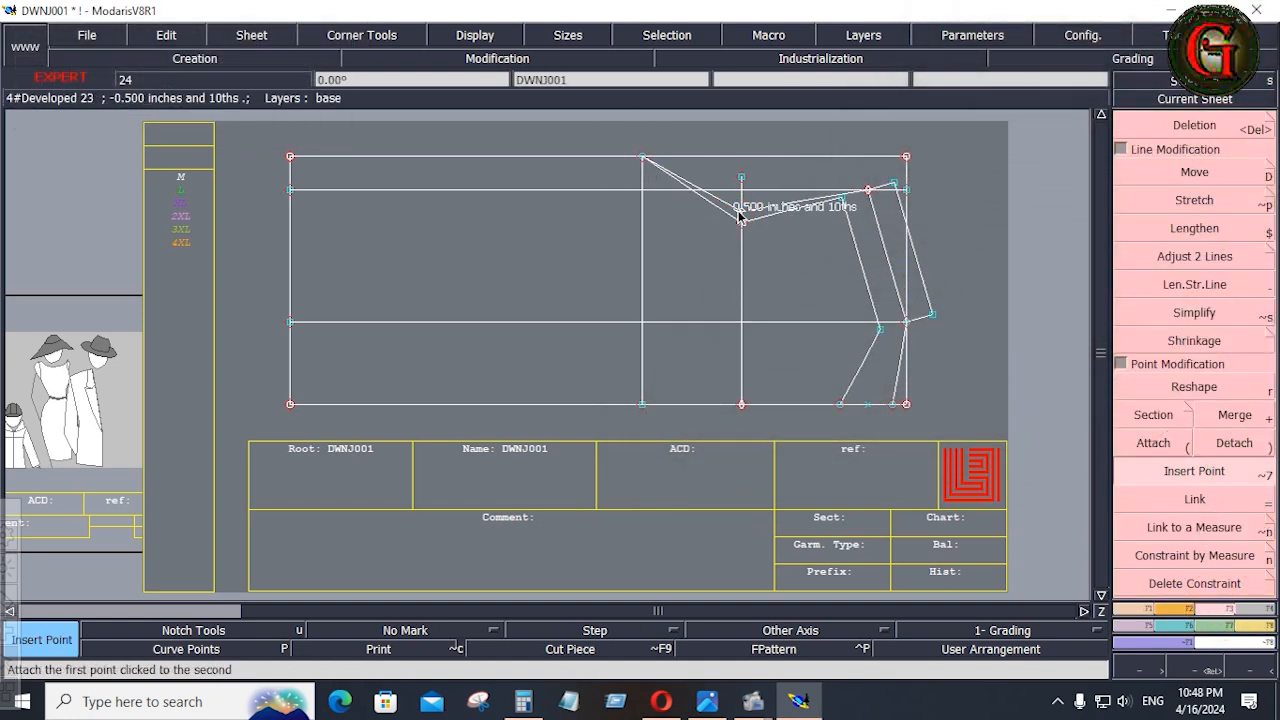
click(739, 216)
click(867, 190)
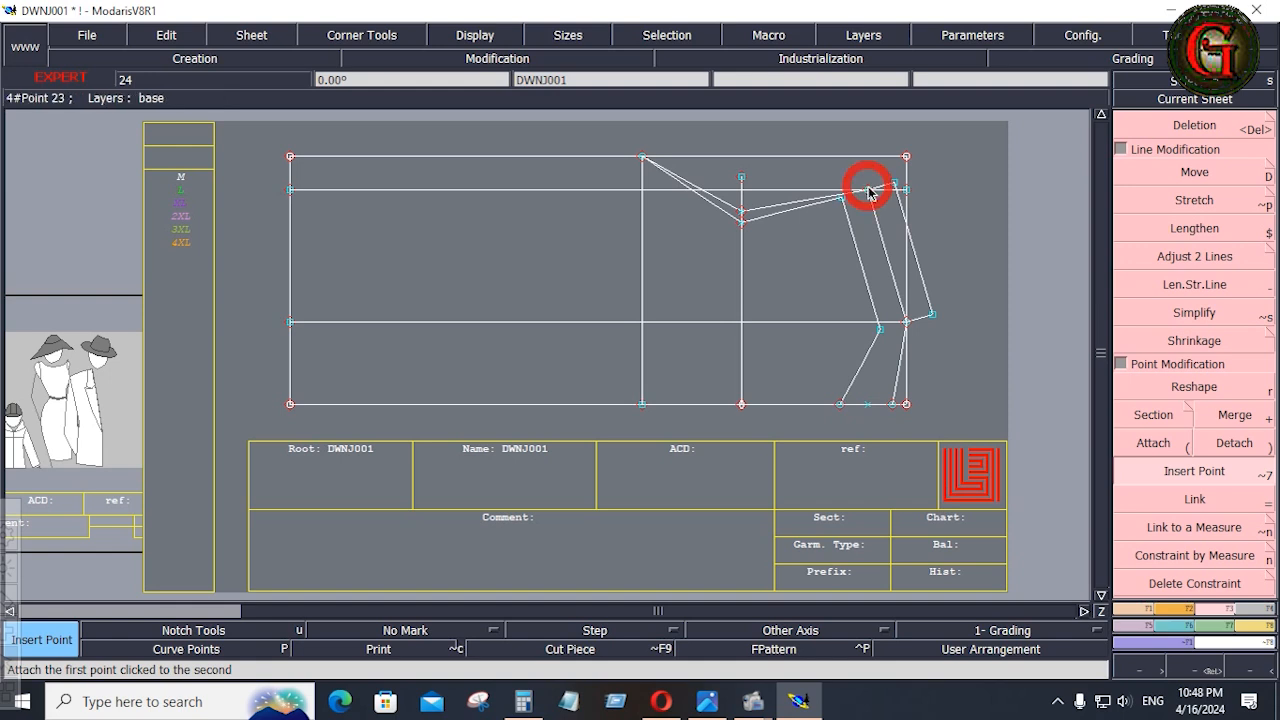
Trim the shorter vertical guide line to the upper armhole line with Adjust 2 Lines, and delete the upper horizontal guide line.
click(1190, 256)
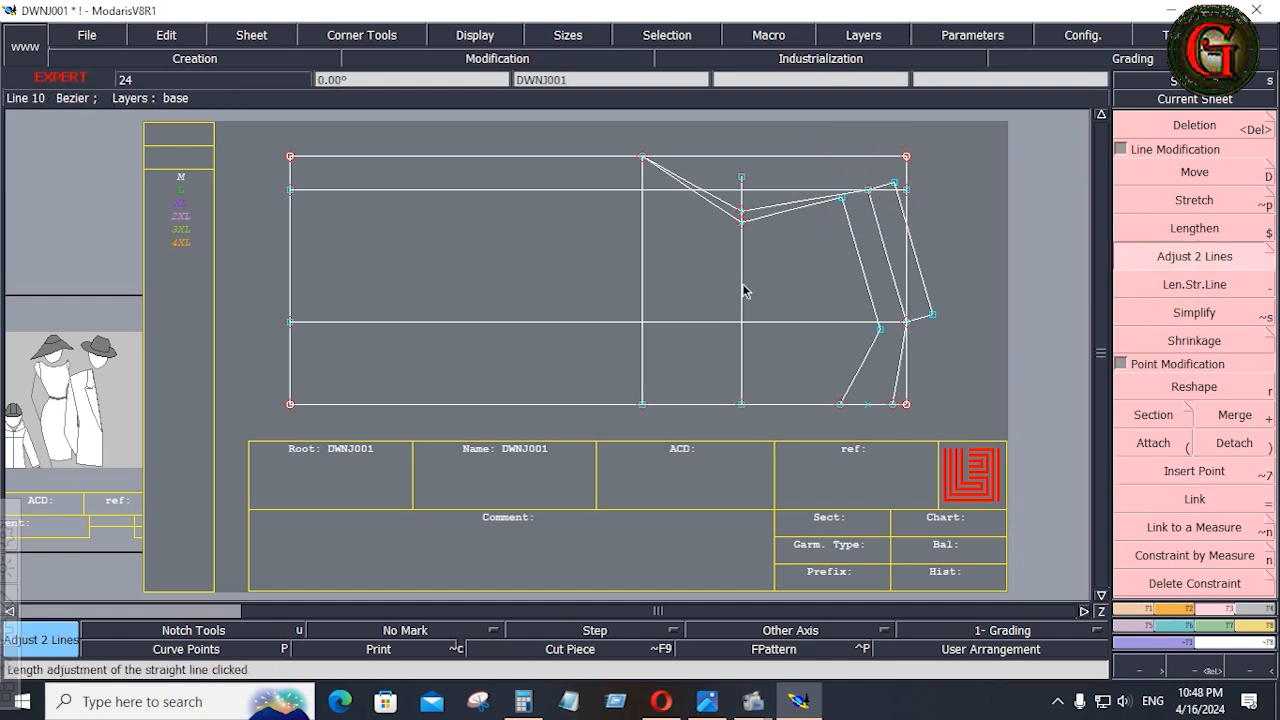
click(743, 263)
click(764, 204)
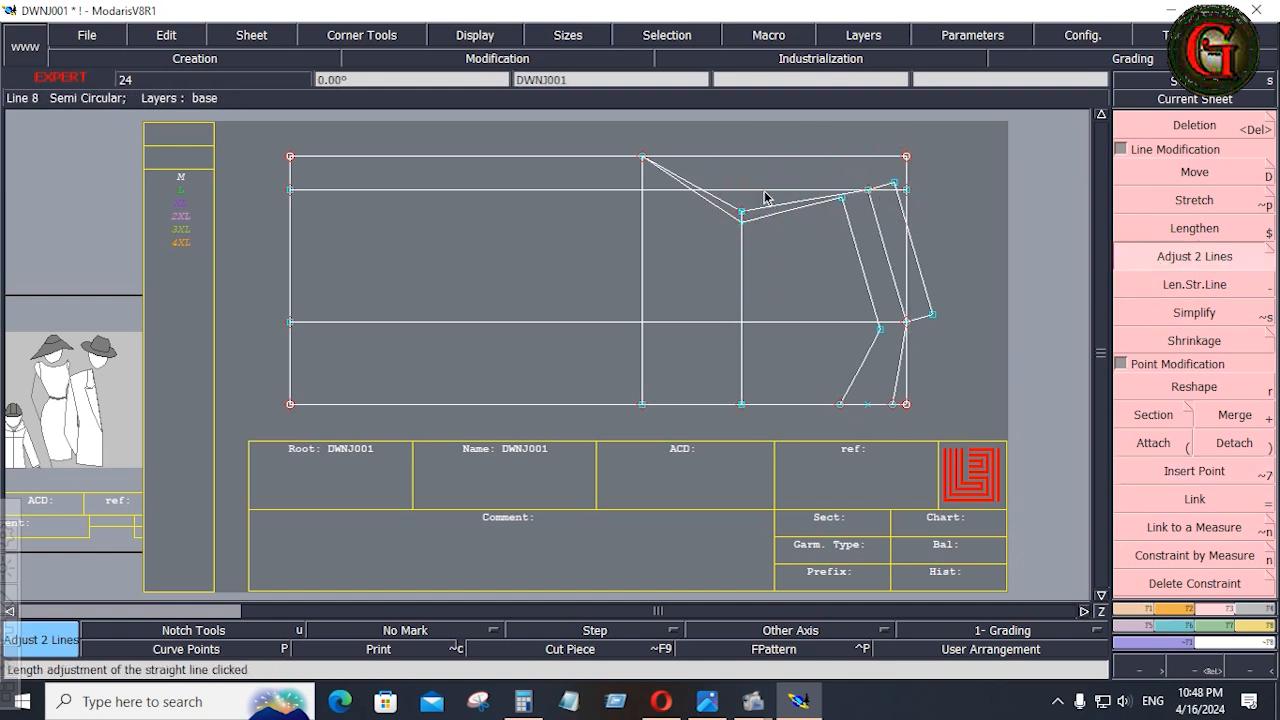
key(Delete)
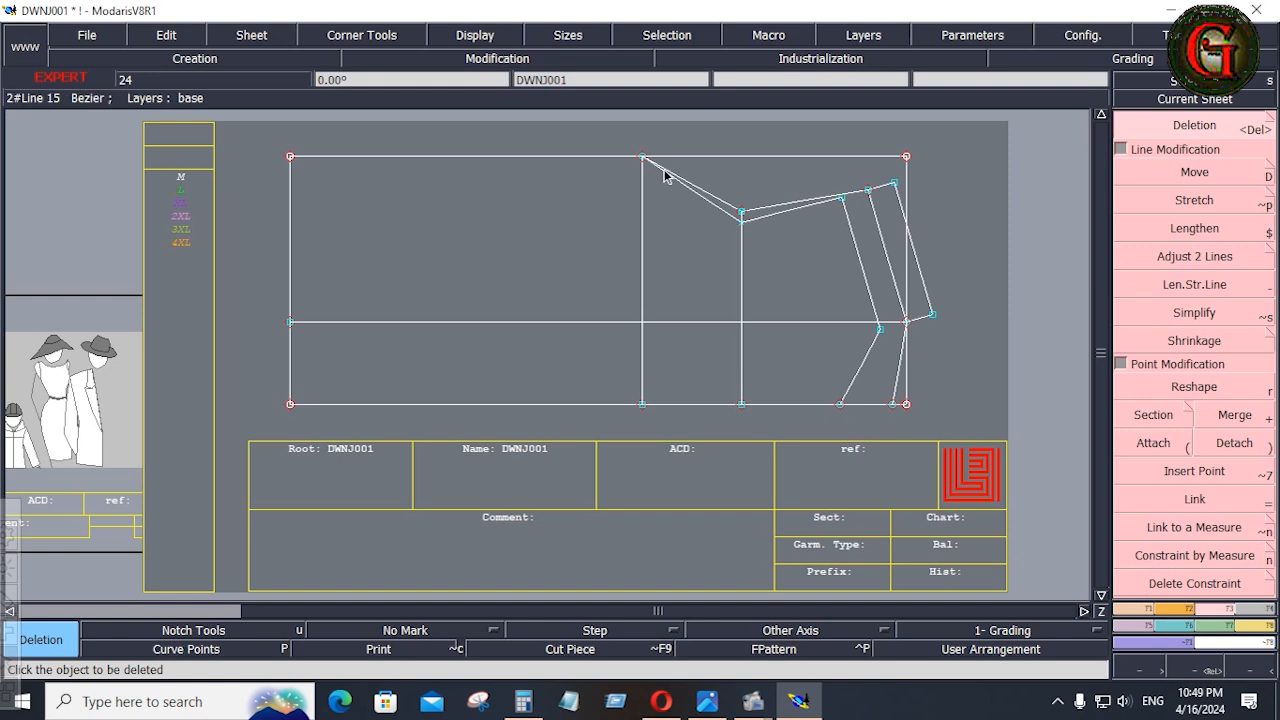
key(Return)
Display the curve handles and reshape the underarm section of the lower armhole line into a deep curve.
drag(618, 139, 915, 246)
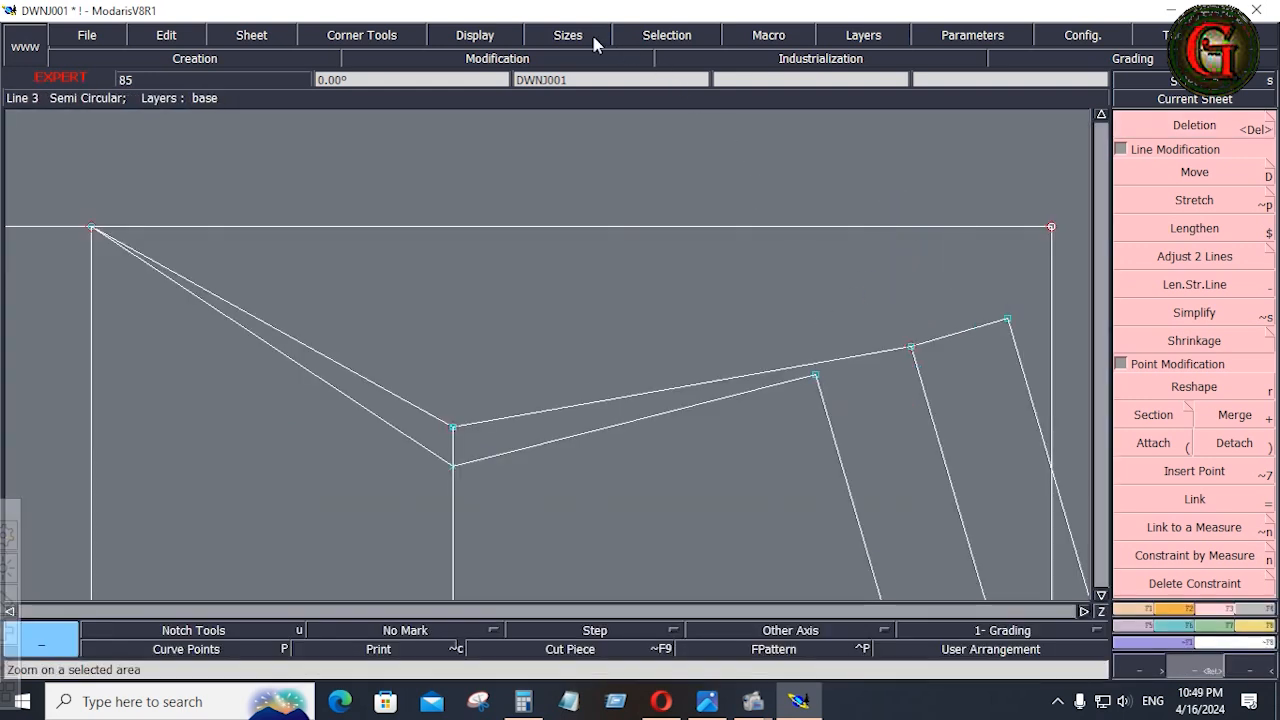
click(507, 38)
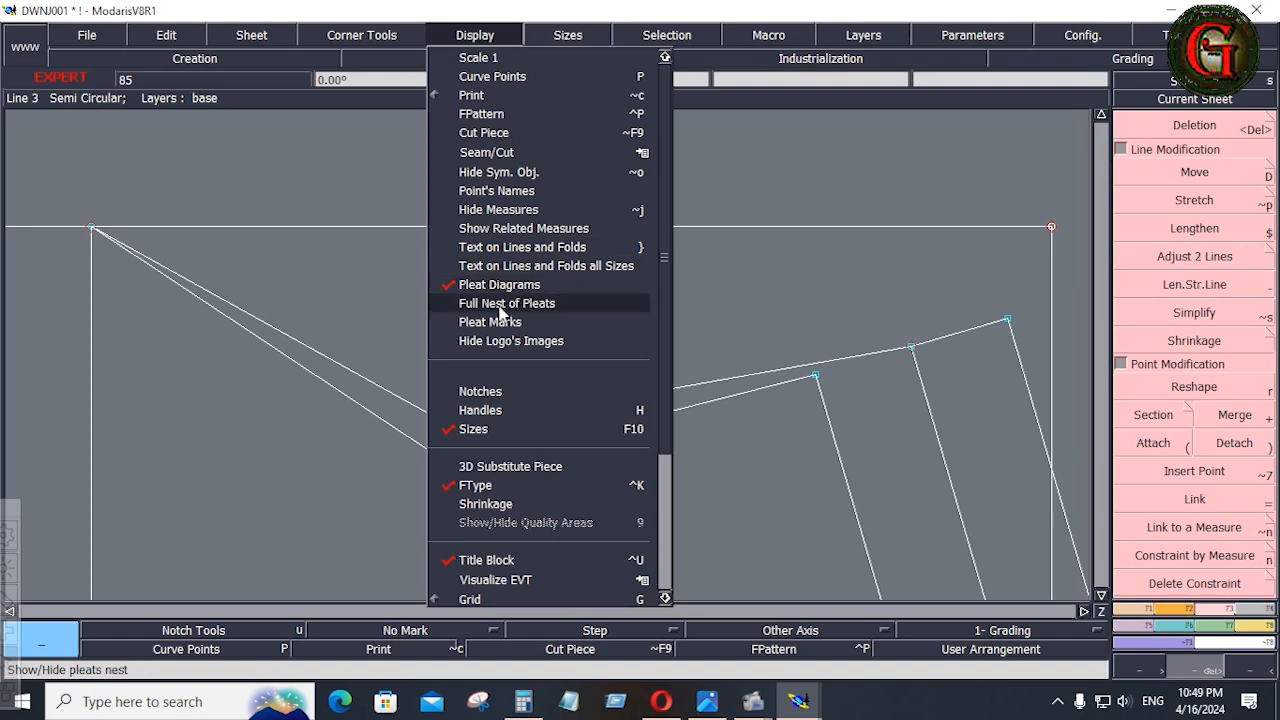
click(490, 411)
key(r)
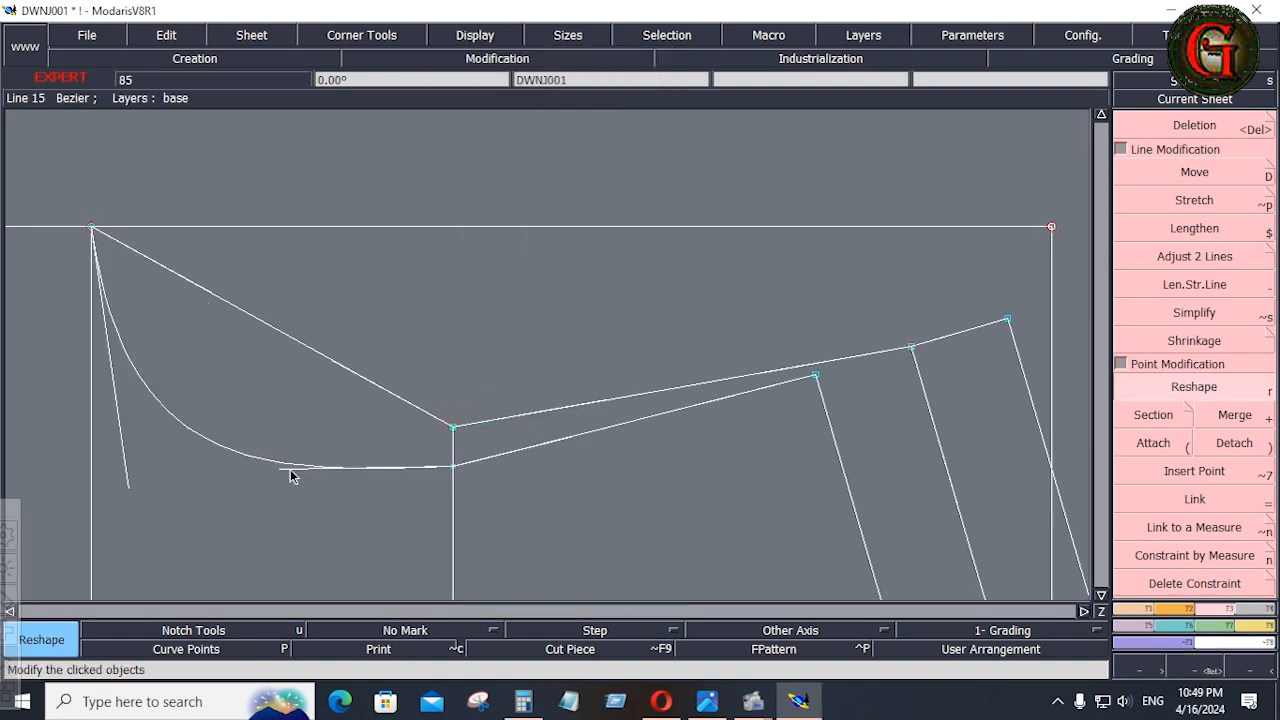
click(292, 476)
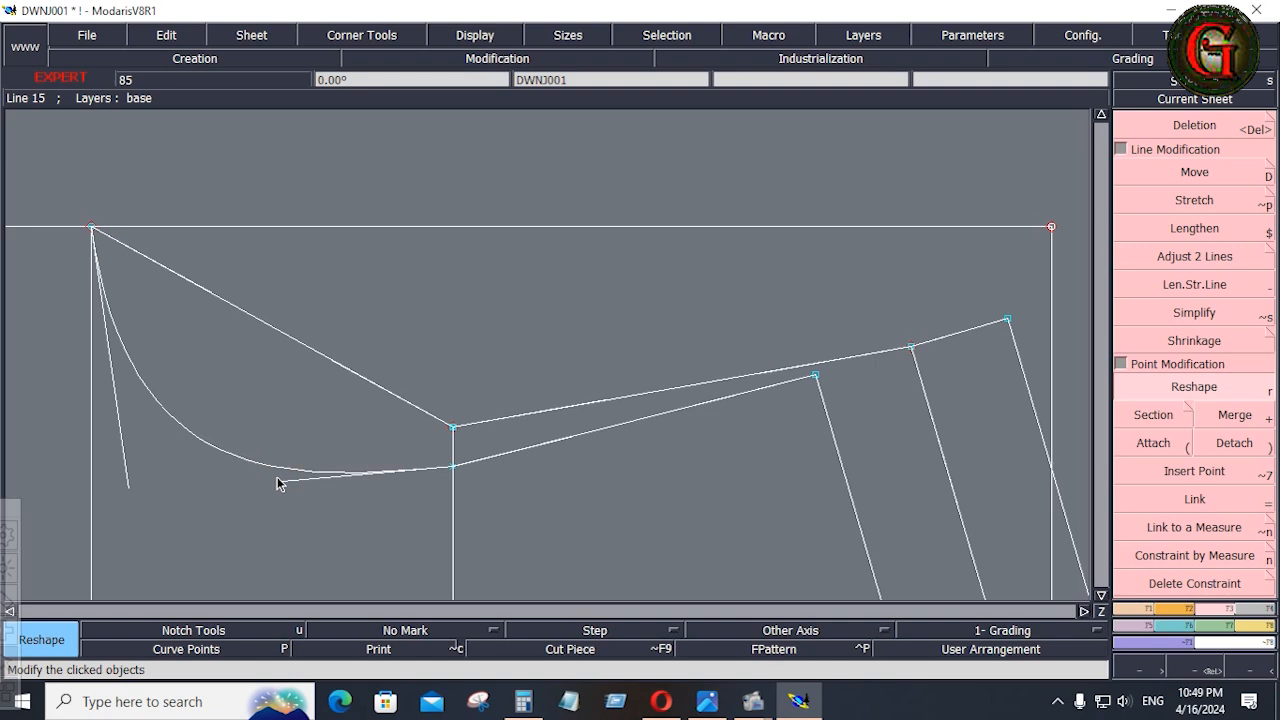
click(131, 482)
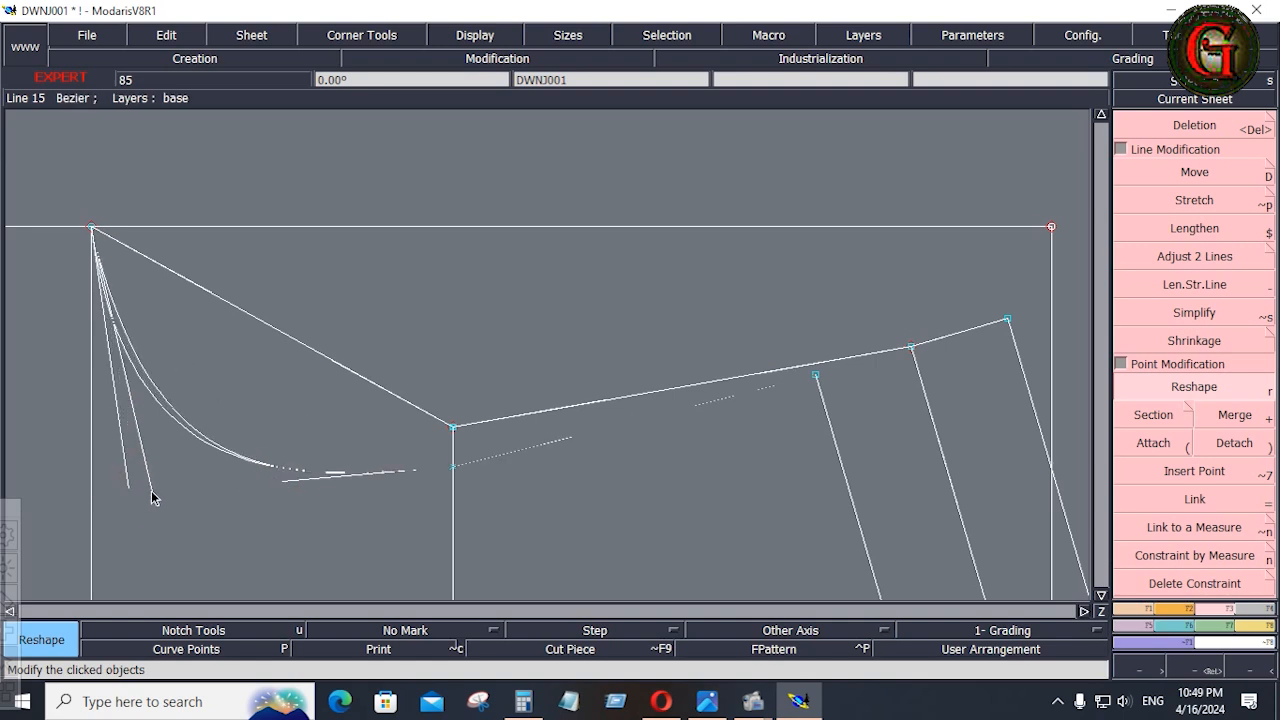
Reshape the underarm section of the upper armhole line into a curve running above the lower one.
click(208, 295)
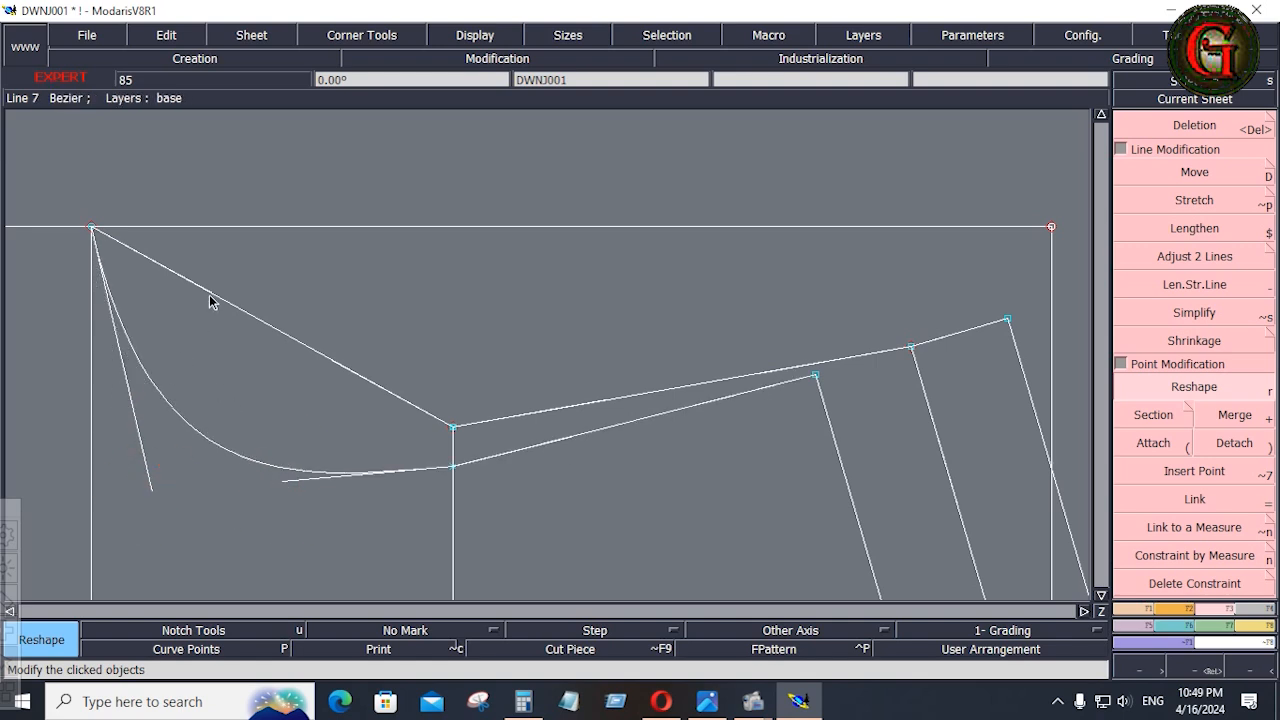
click(148, 392)
click(335, 370)
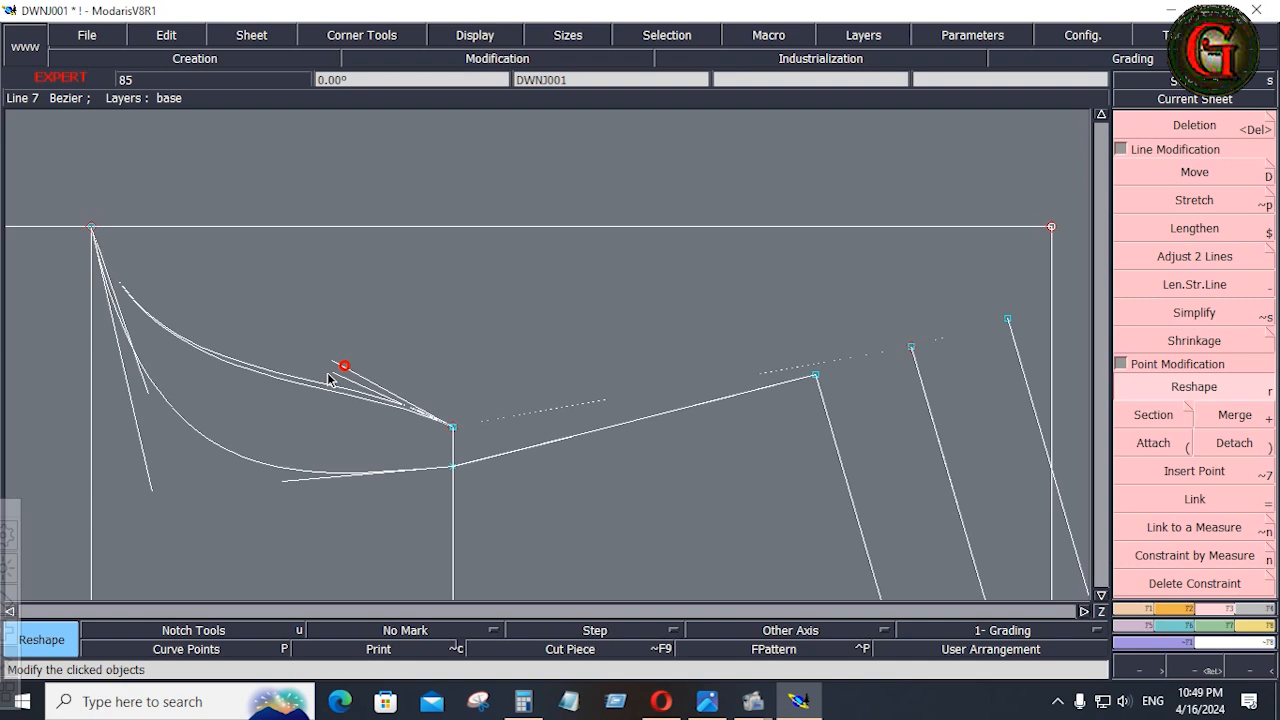
click(250, 450)
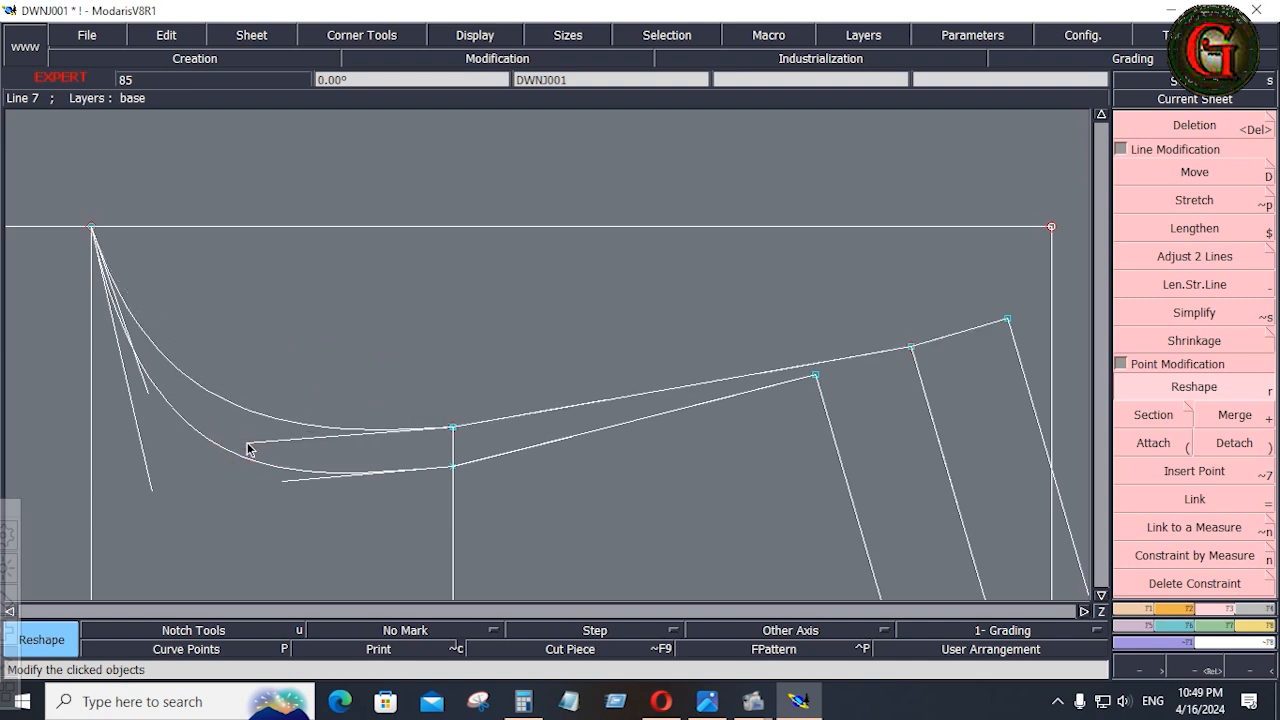
Smooth both armhole lines from the middle guide point toward the shoulder, flattening the upper line's underarm curve slightly.
click(562, 445)
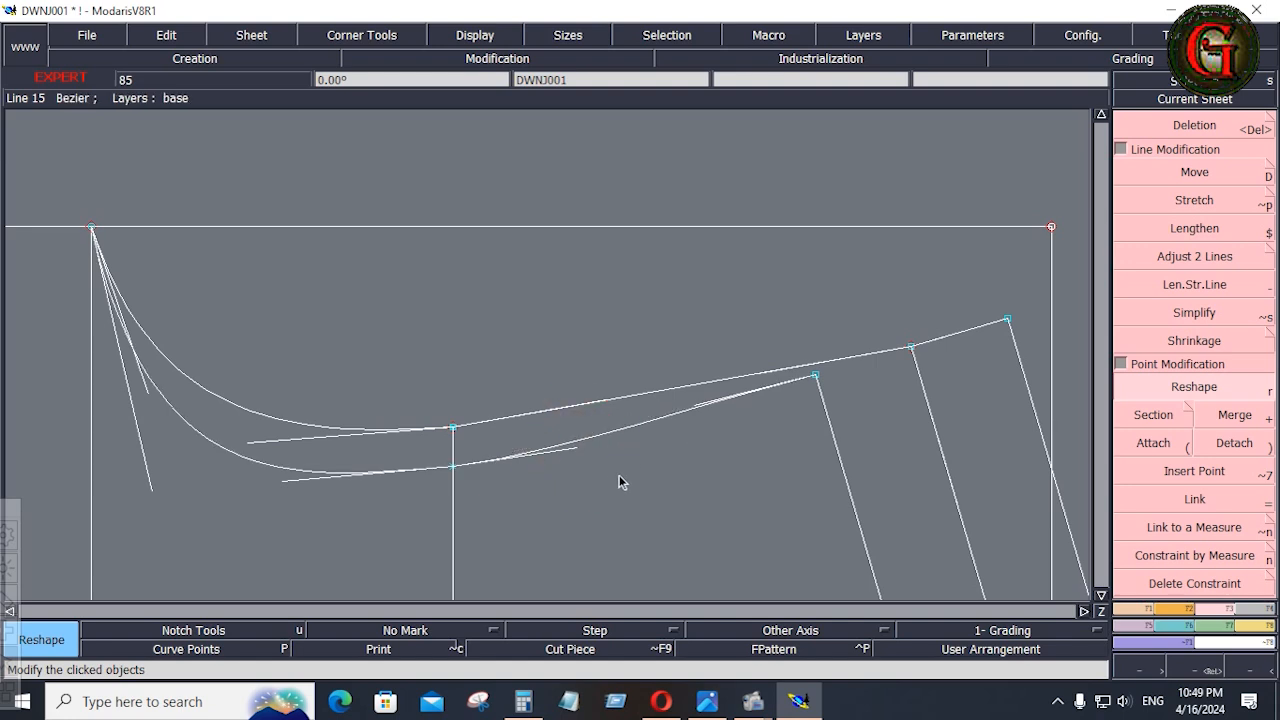
click(283, 444)
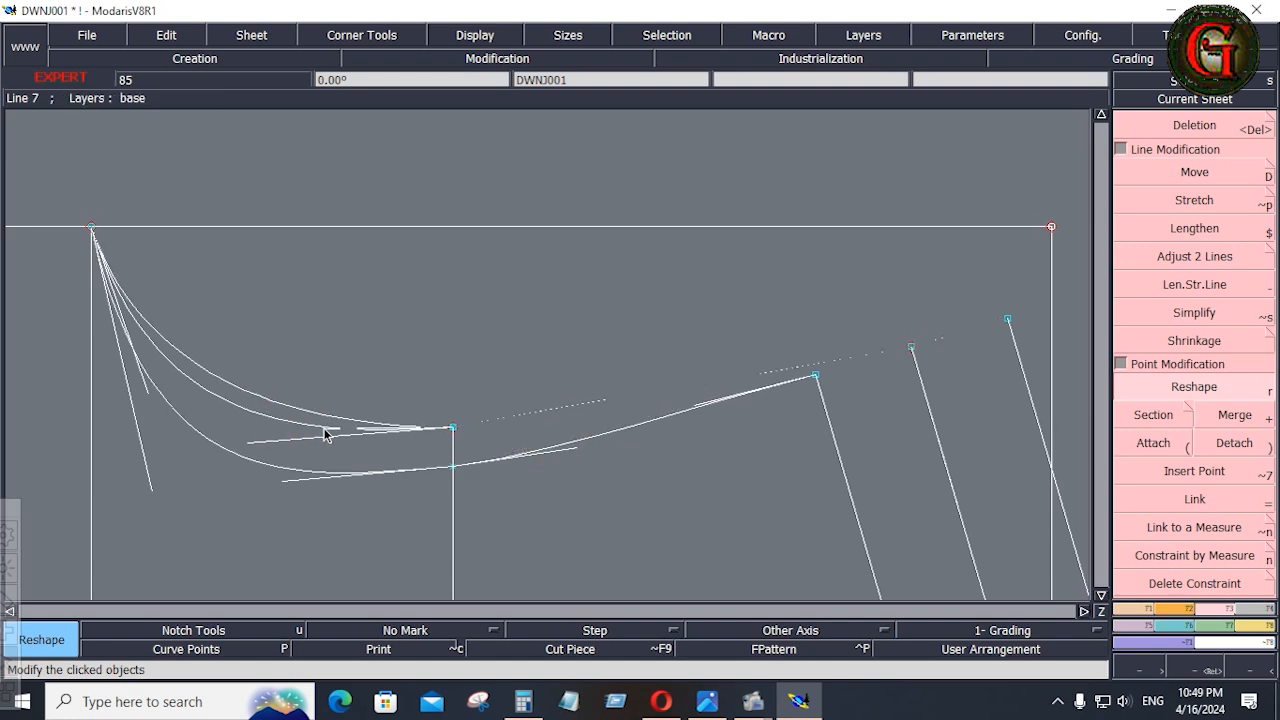
click(330, 437)
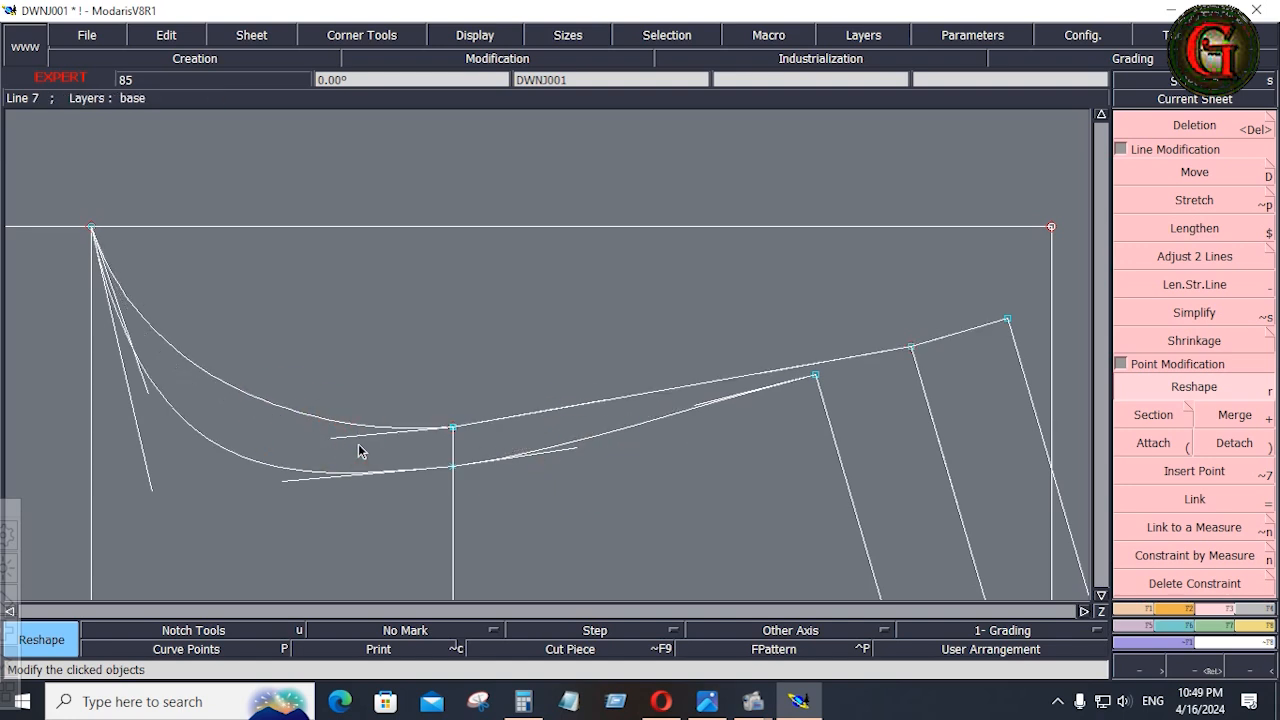
click(610, 416)
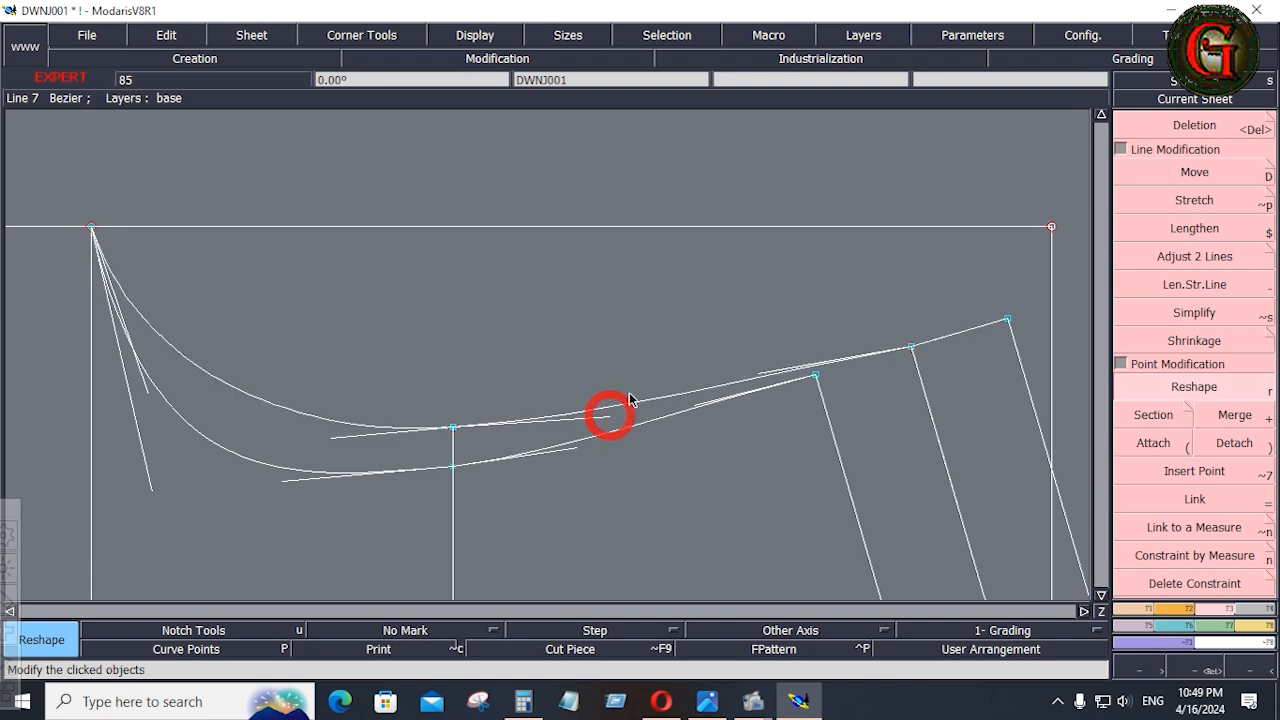
click(771, 383)
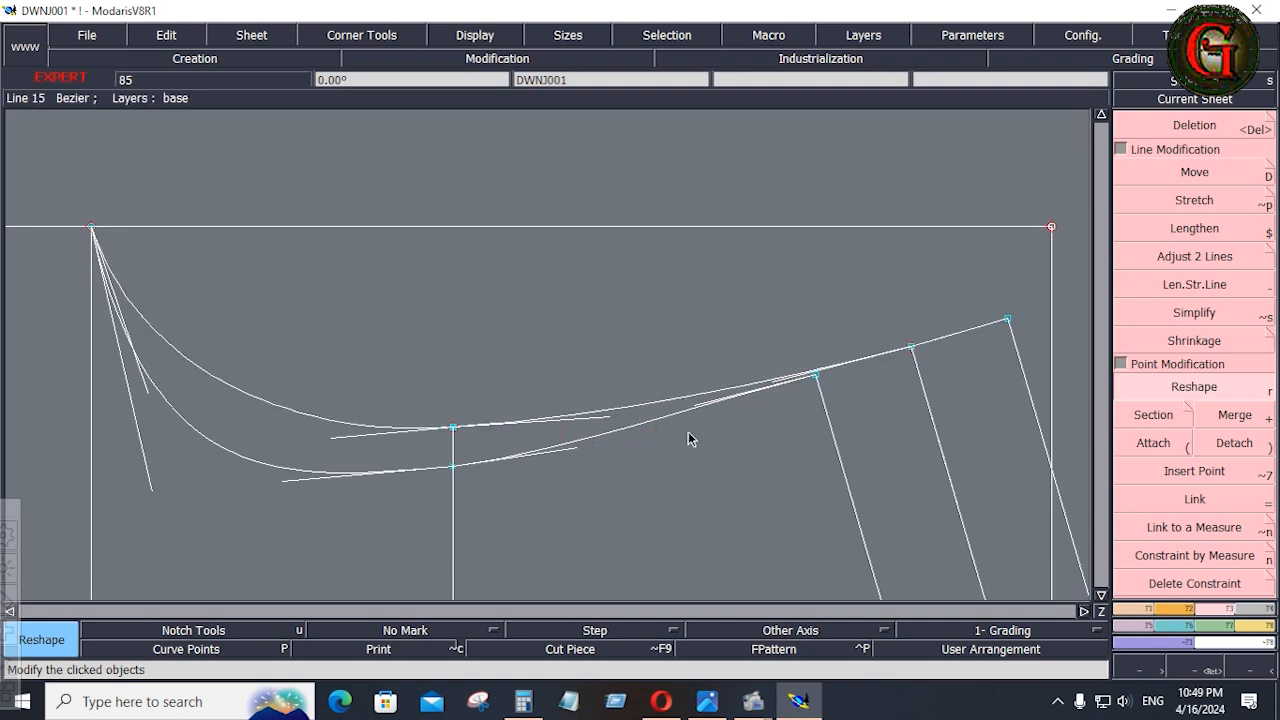
Refine the lower armhole curve's handles at the shoulder, the middle guide point and the underarm end for a shallower, smoother shape.
click(701, 409)
click(716, 405)
click(284, 480)
click(377, 464)
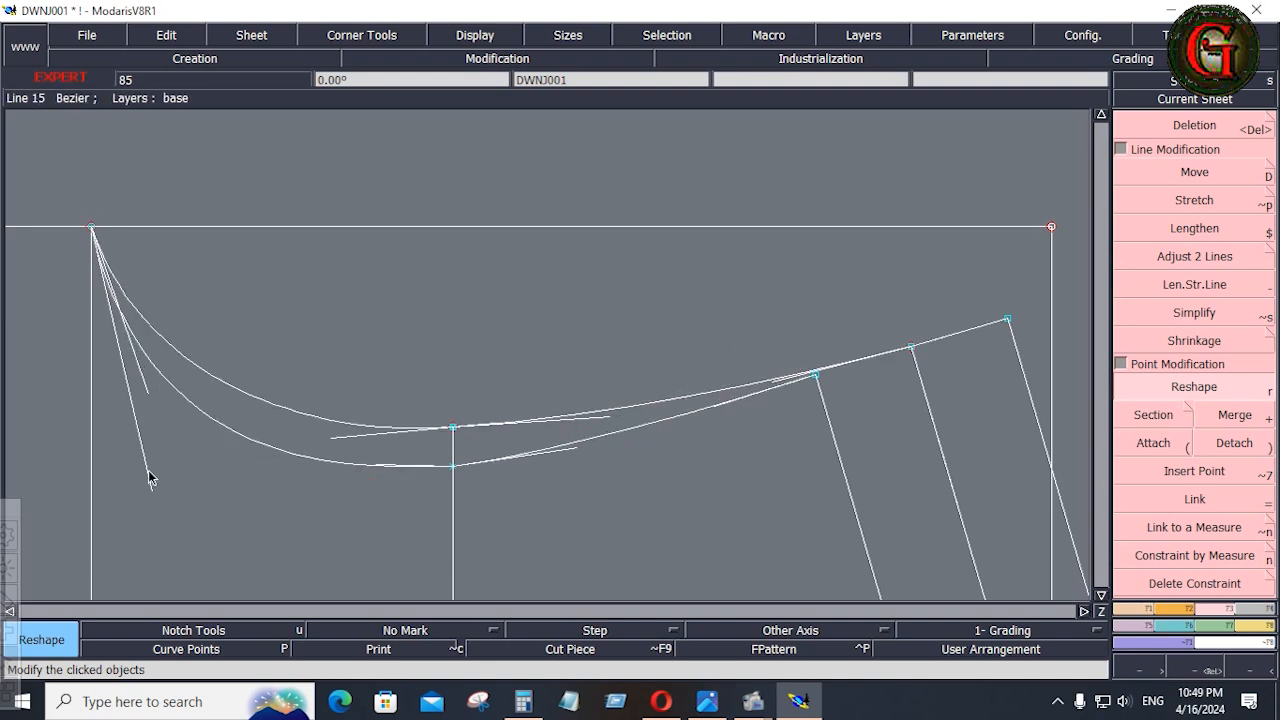
click(150, 480)
click(172, 467)
click(657, 417)
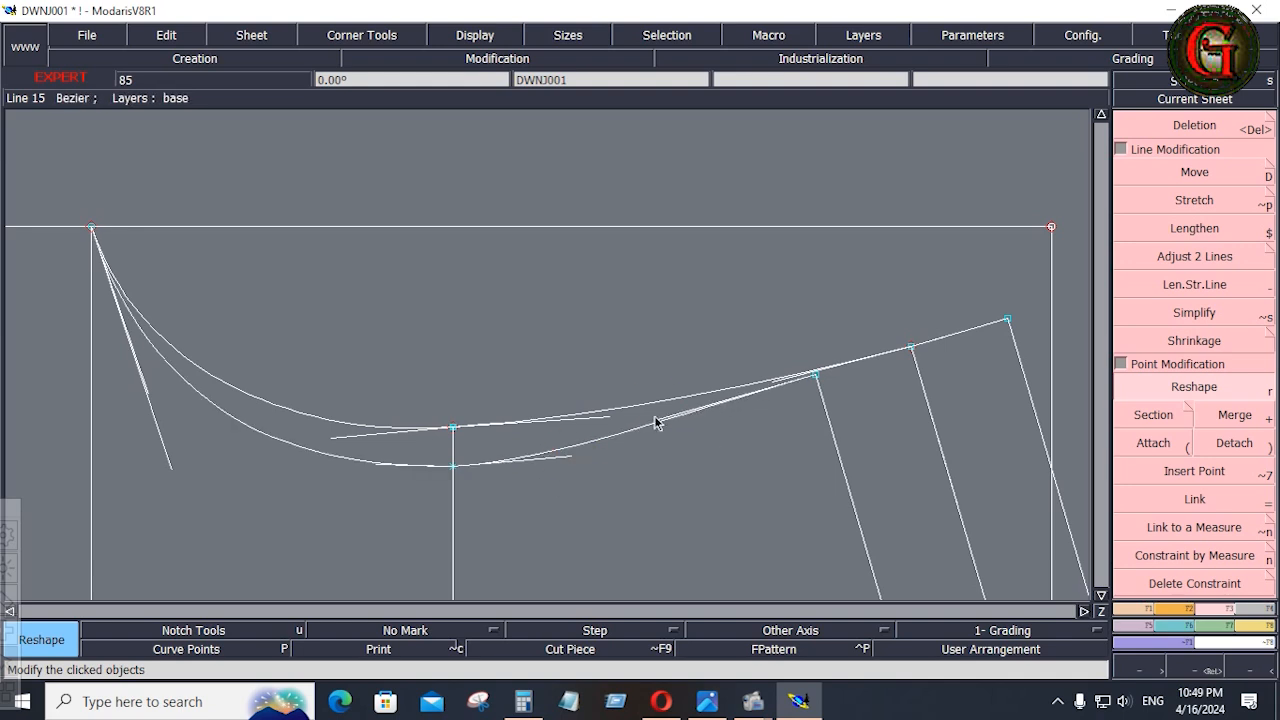
Level the upper armhole curve's handles on both sides of the middle guide point for a smooth transition.
click(356, 435)
click(566, 430)
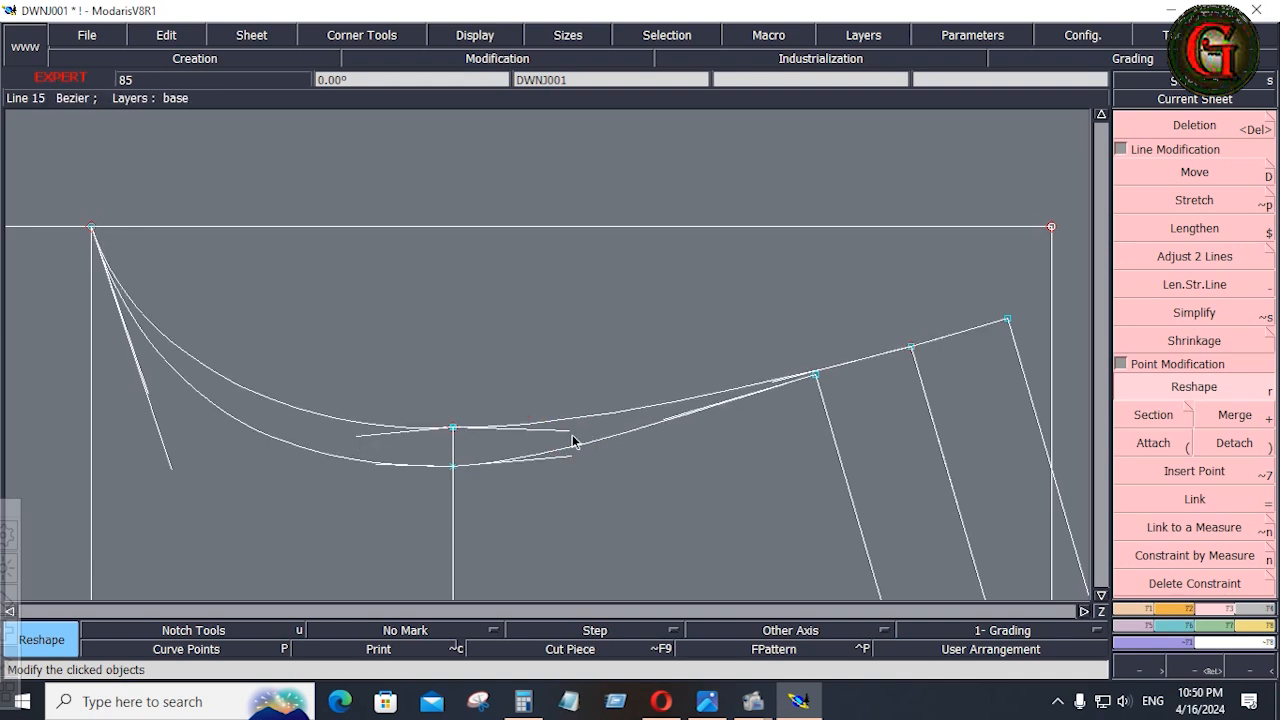
click(352, 440)
click(349, 430)
Fine-tune both armhole curves by steepening their underarm end handles and slightly deepening the curves beside the middle guide line.
click(172, 468)
click(150, 460)
click(149, 393)
click(133, 390)
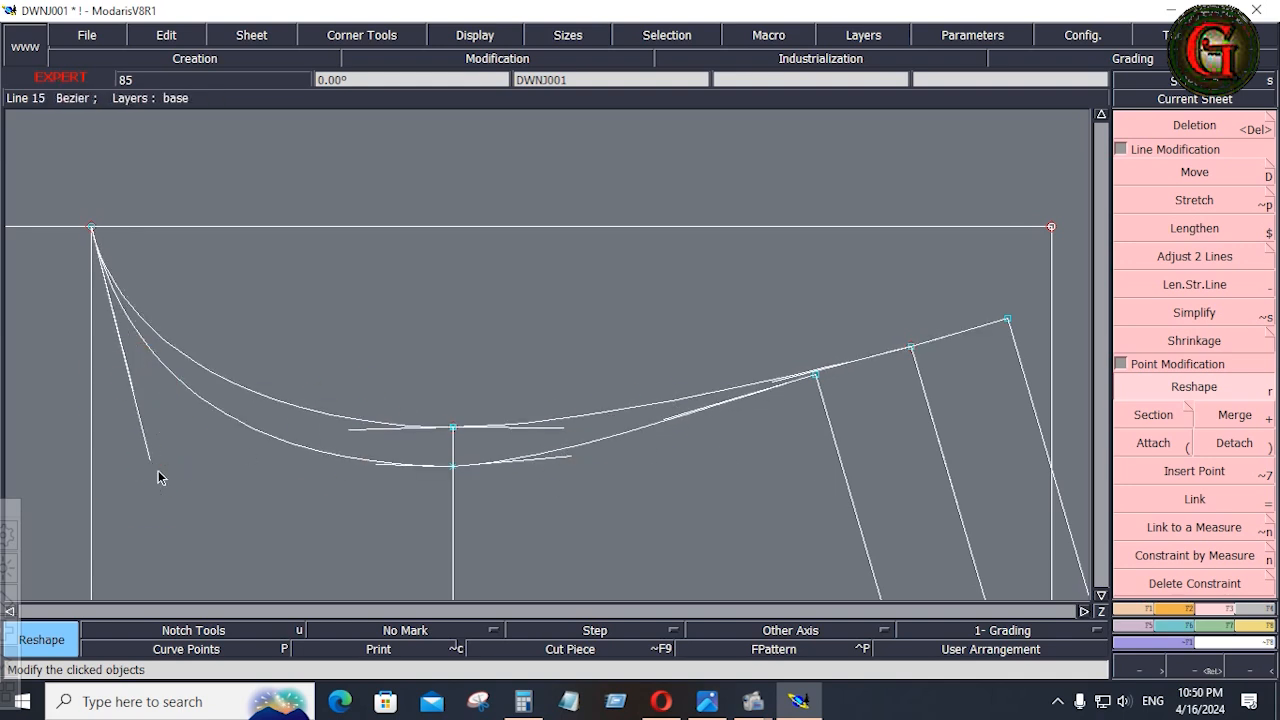
click(150, 461)
click(138, 460)
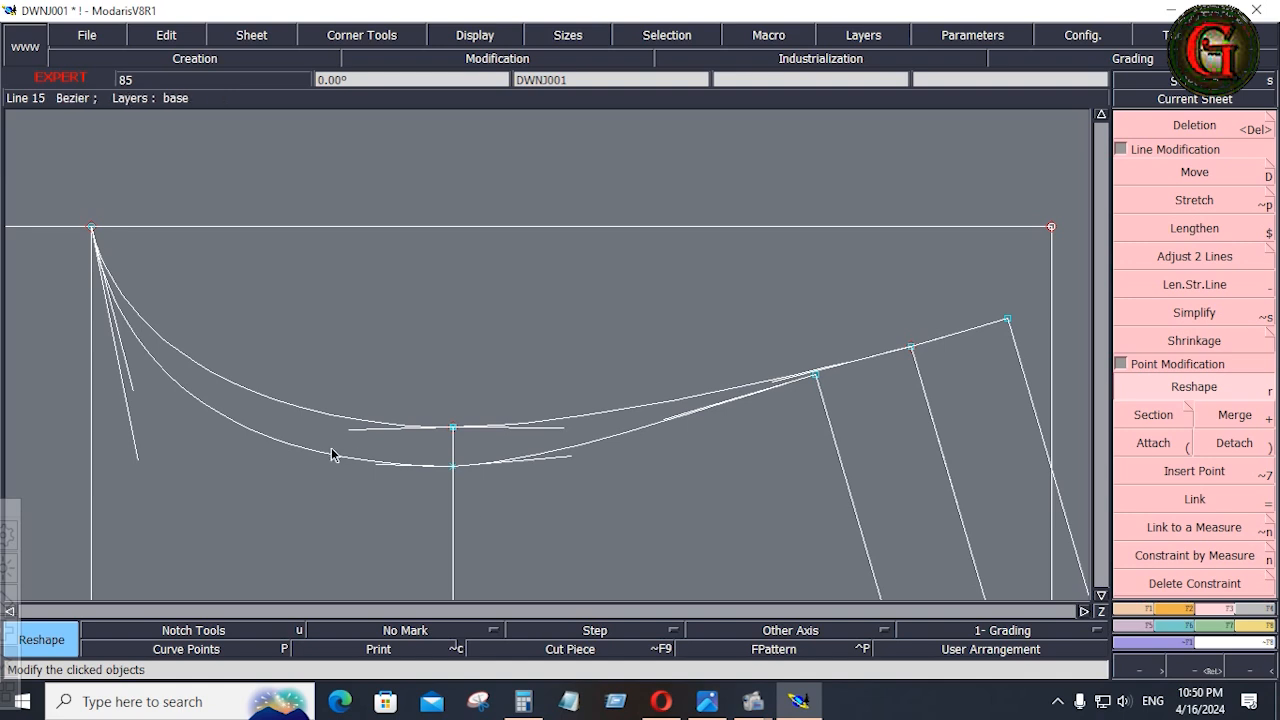
click(377, 468)
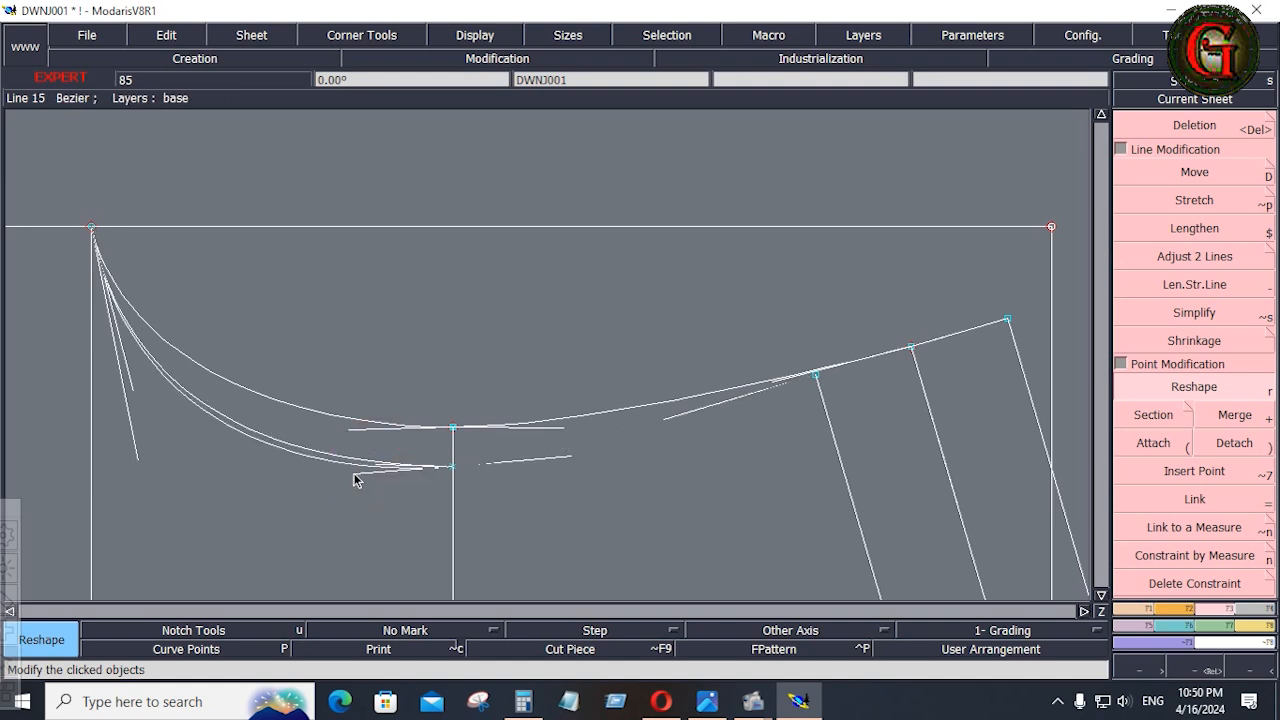
click(354, 473)
click(350, 431)
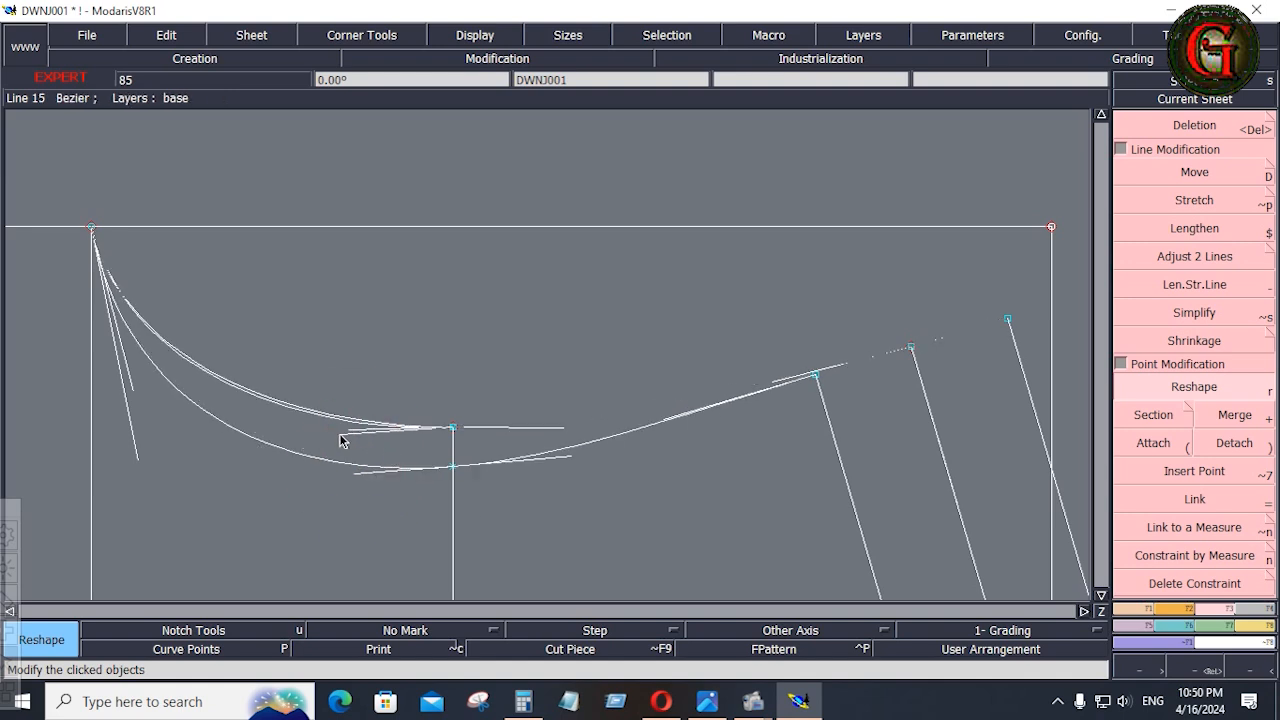
click(346, 433)
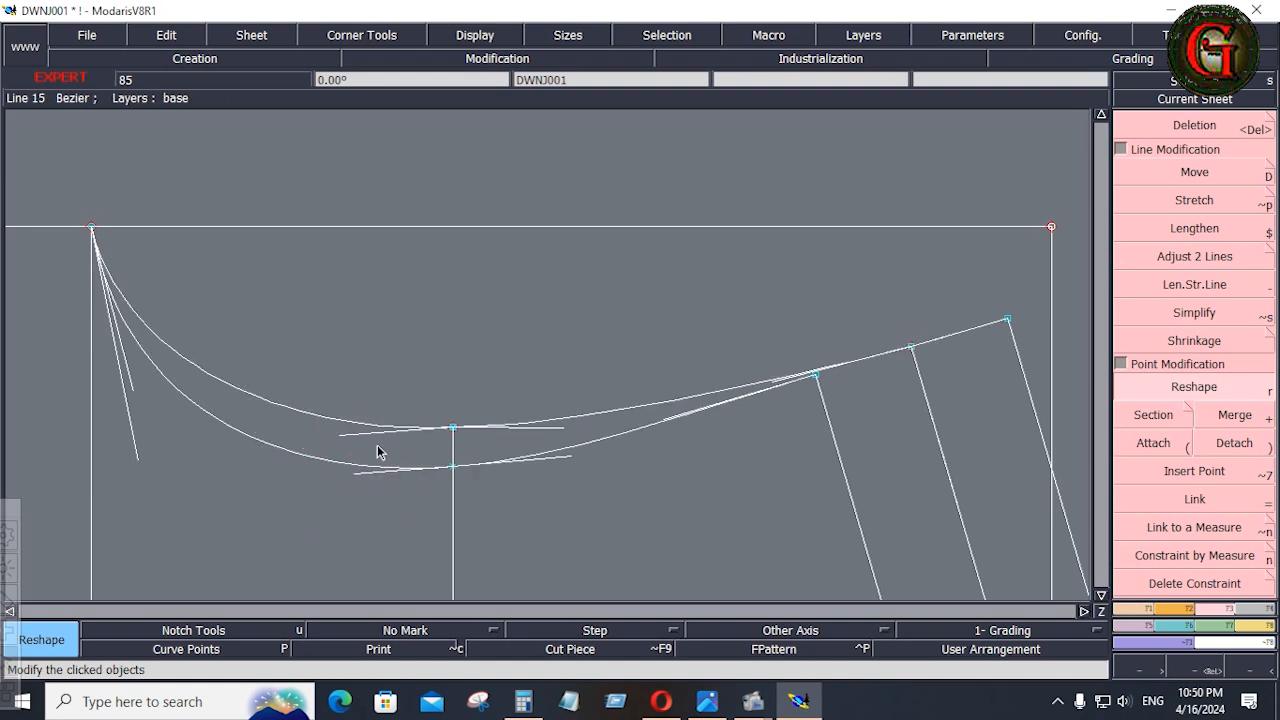
Mirror the lower armhole curve about a symmetry axis on the middle shoulder line to check its flow, and undo the mirror and axis.
click(1136, 610)
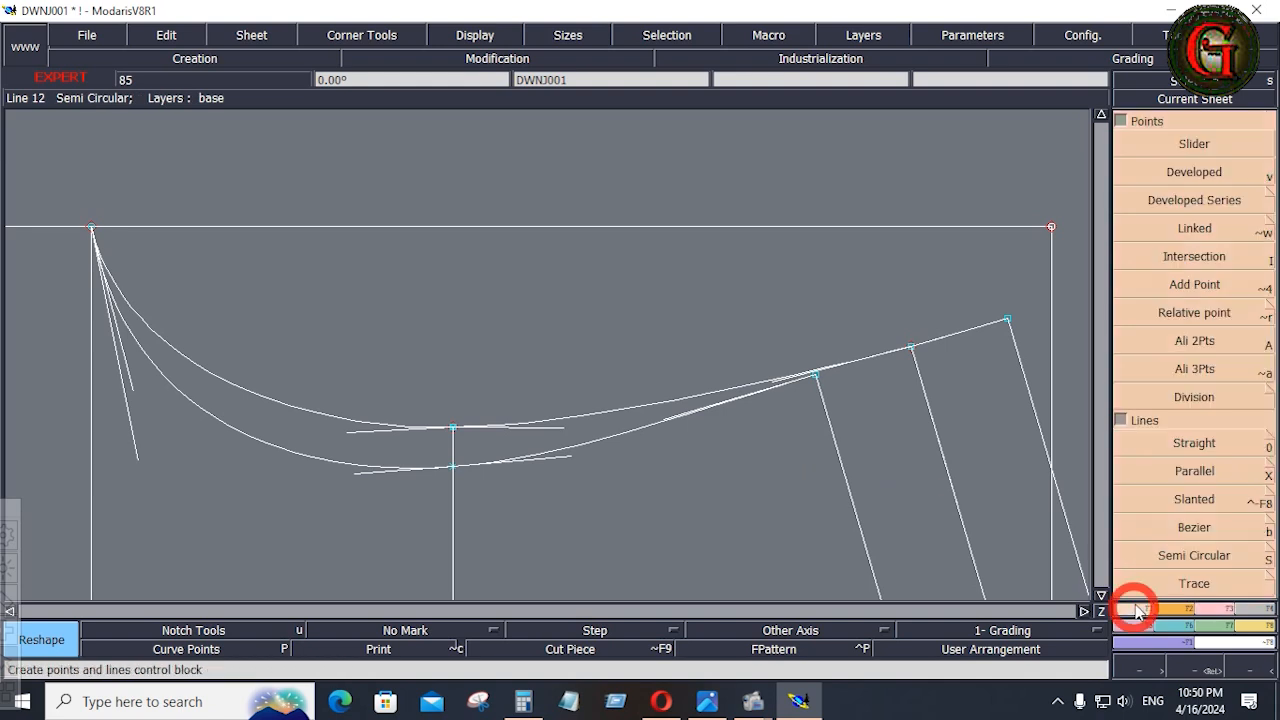
click(1122, 121)
click(1197, 394)
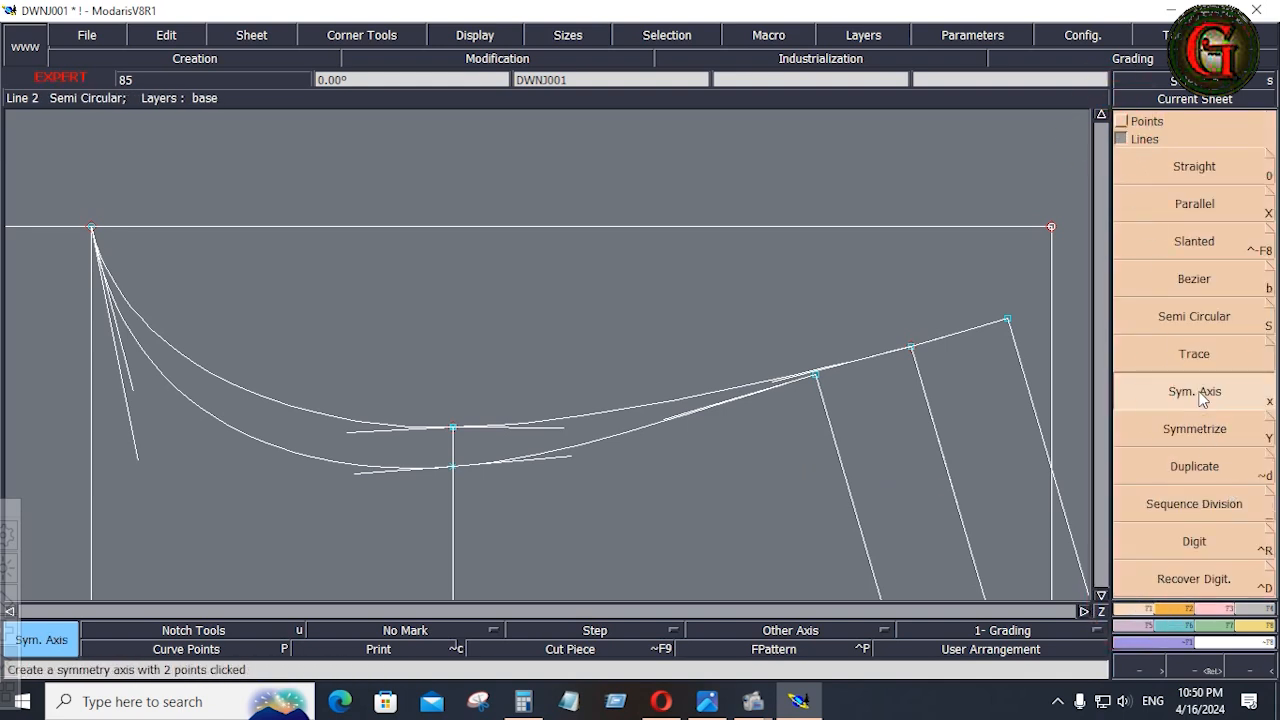
click(920, 380)
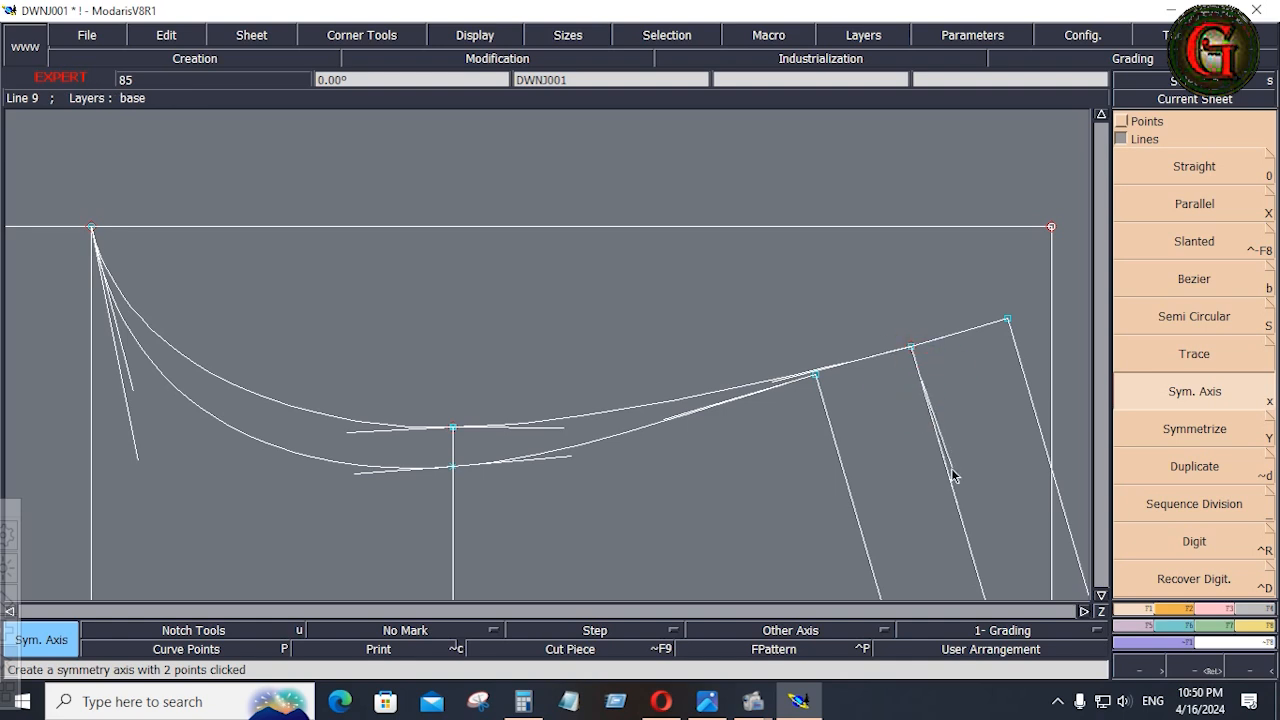
click(952, 485)
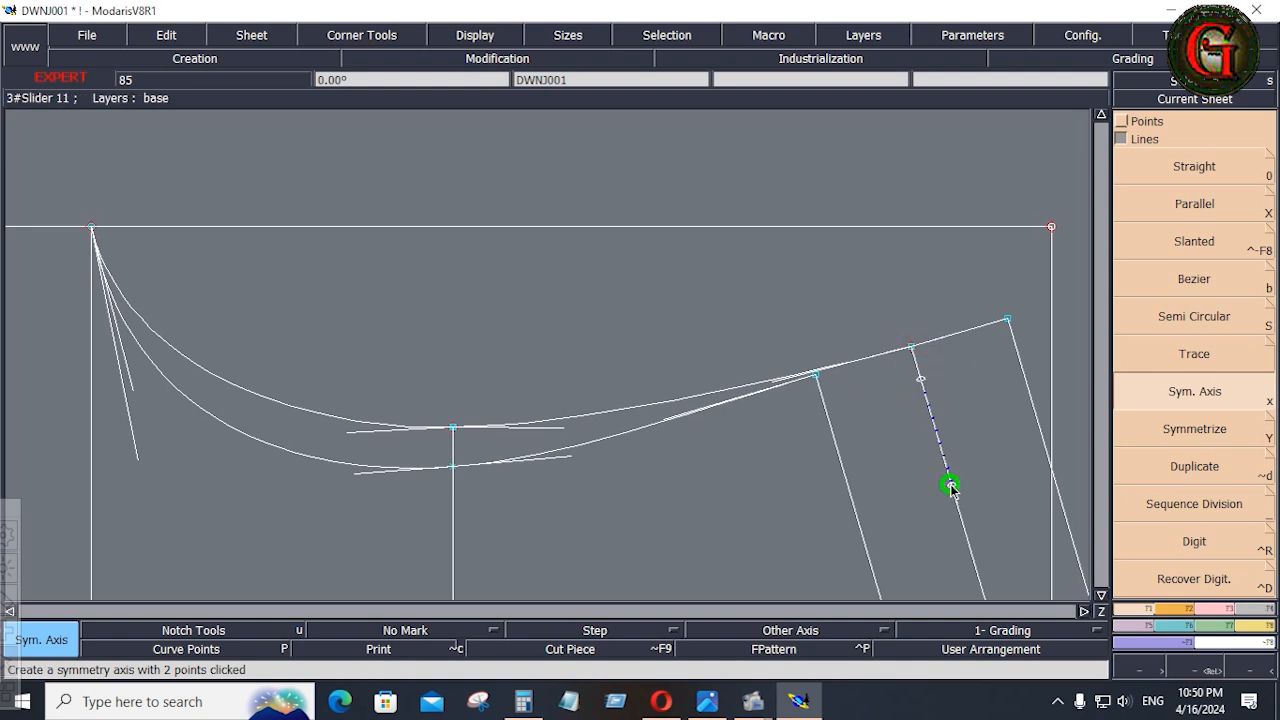
click(1191, 432)
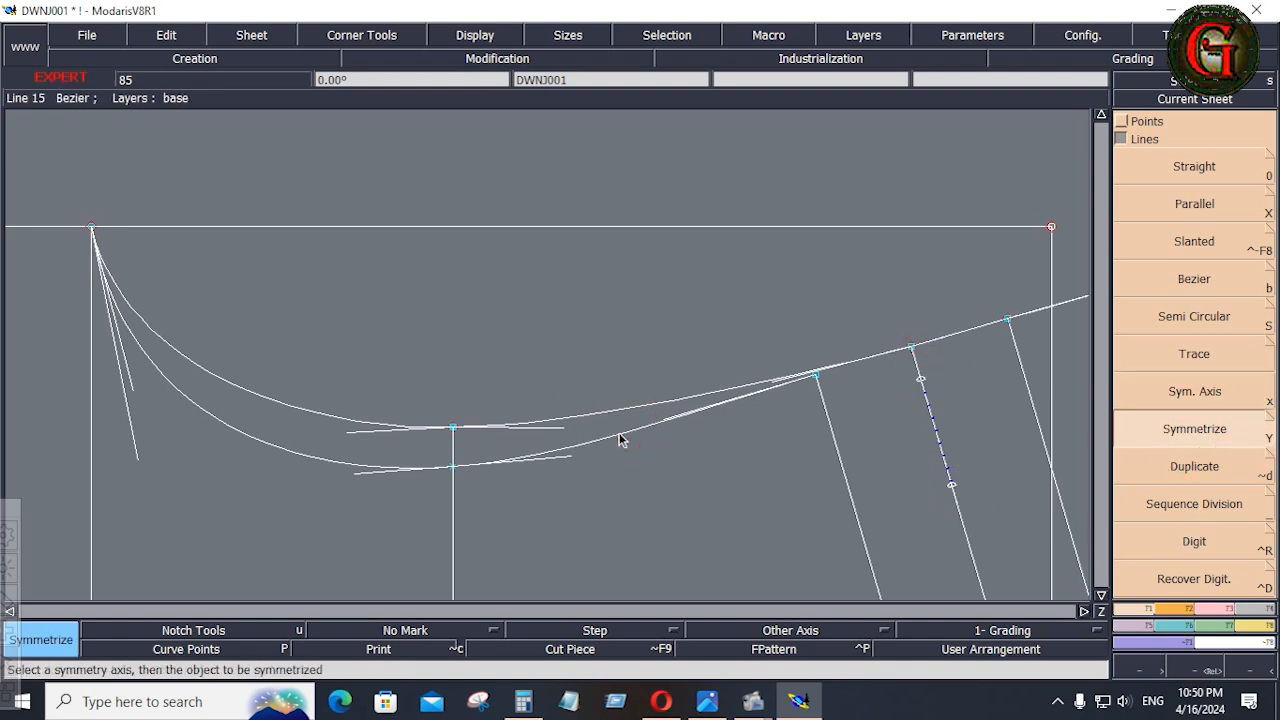
key(Home)
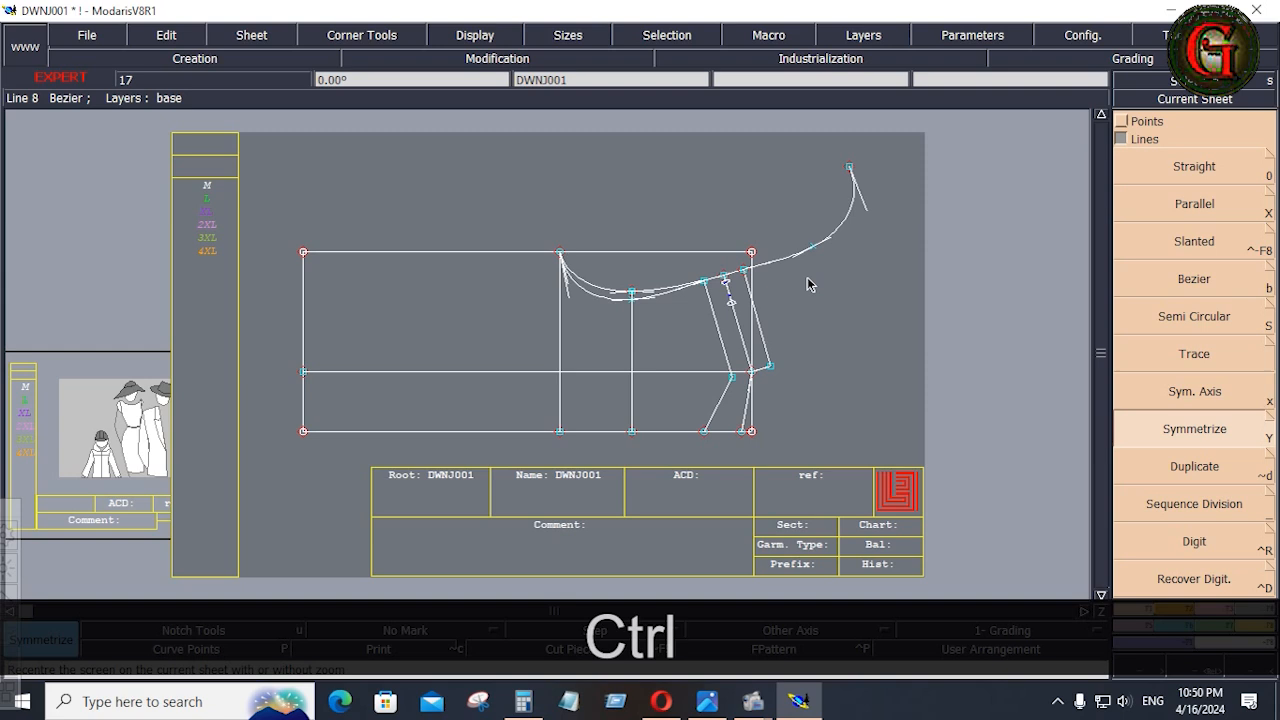
key(ctrl+z)
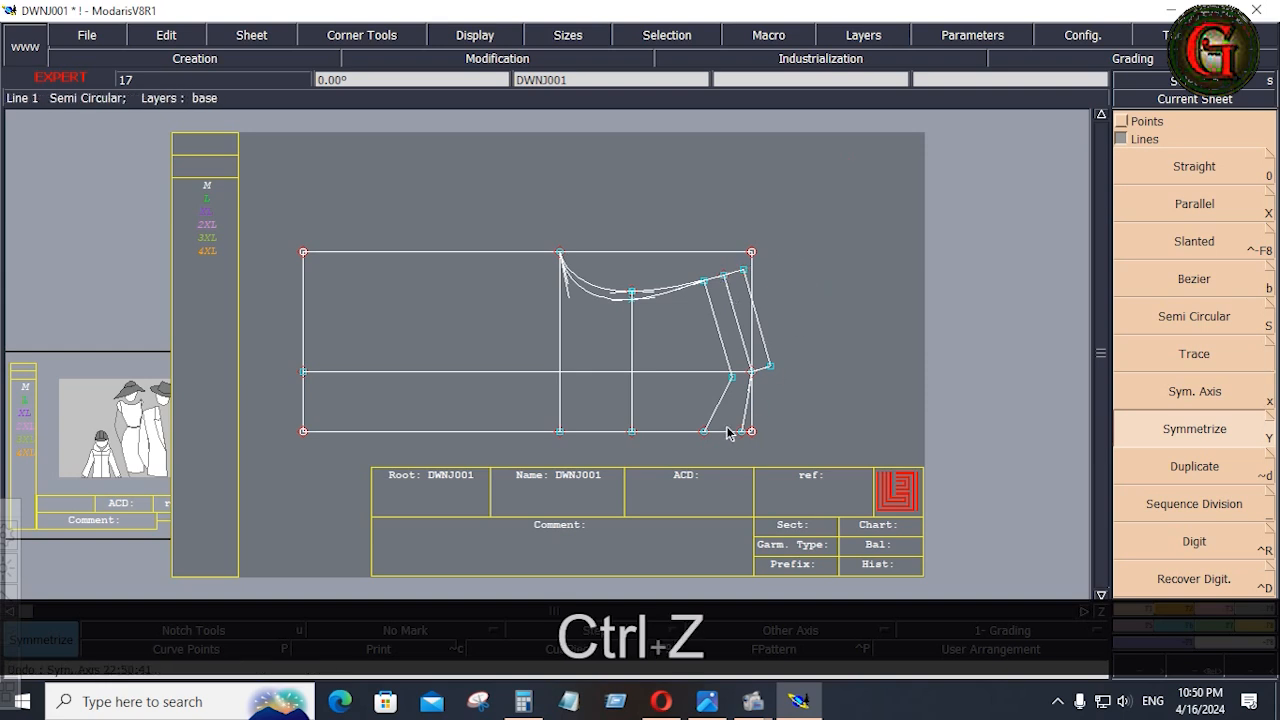
Reshape the straight front neckline into a deep Bezier curve between its shoulder end and the centre line.
key(Return)
drag(676, 341, 780, 451)
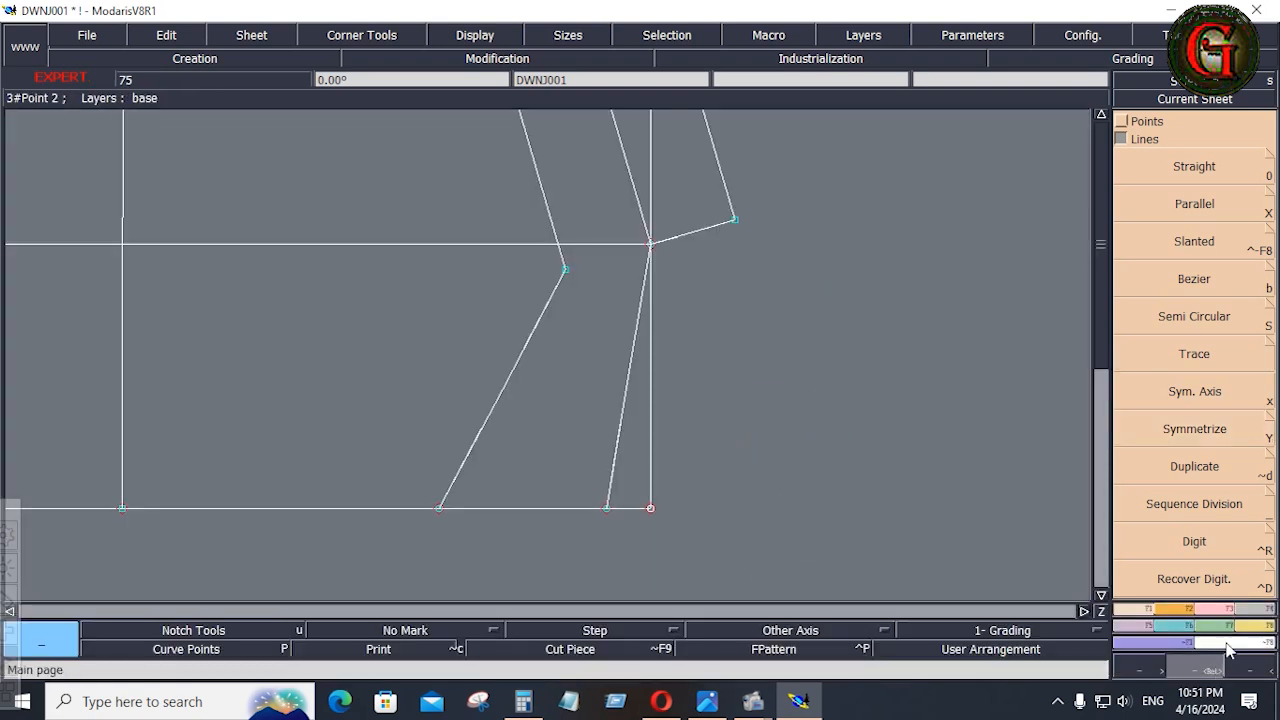
key(r)
click(476, 437)
click(523, 345)
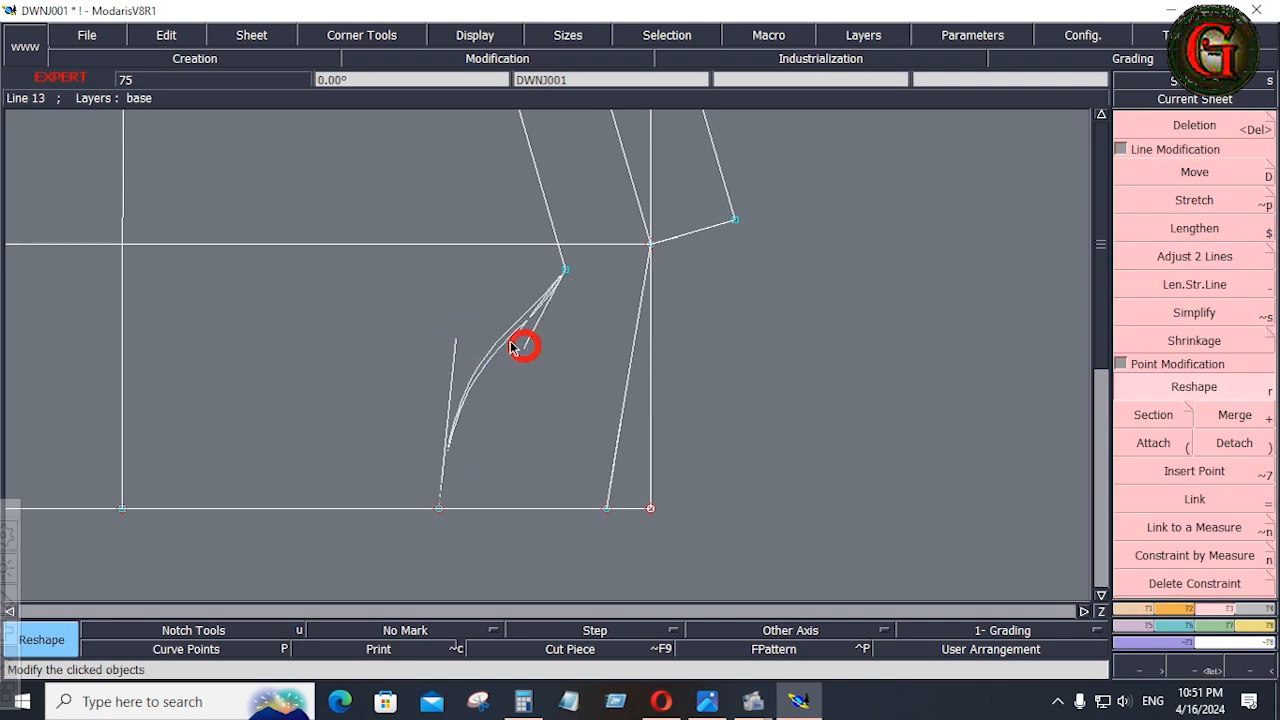
click(447, 357)
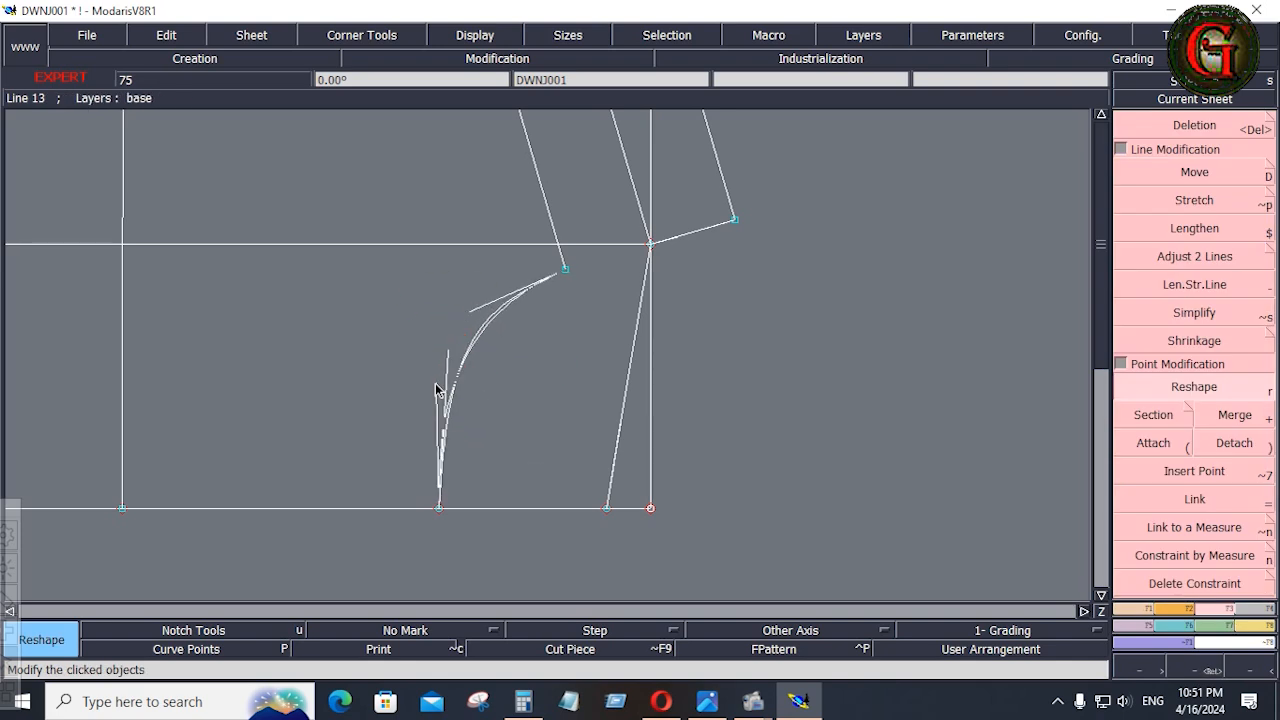
click(436, 387)
click(476, 316)
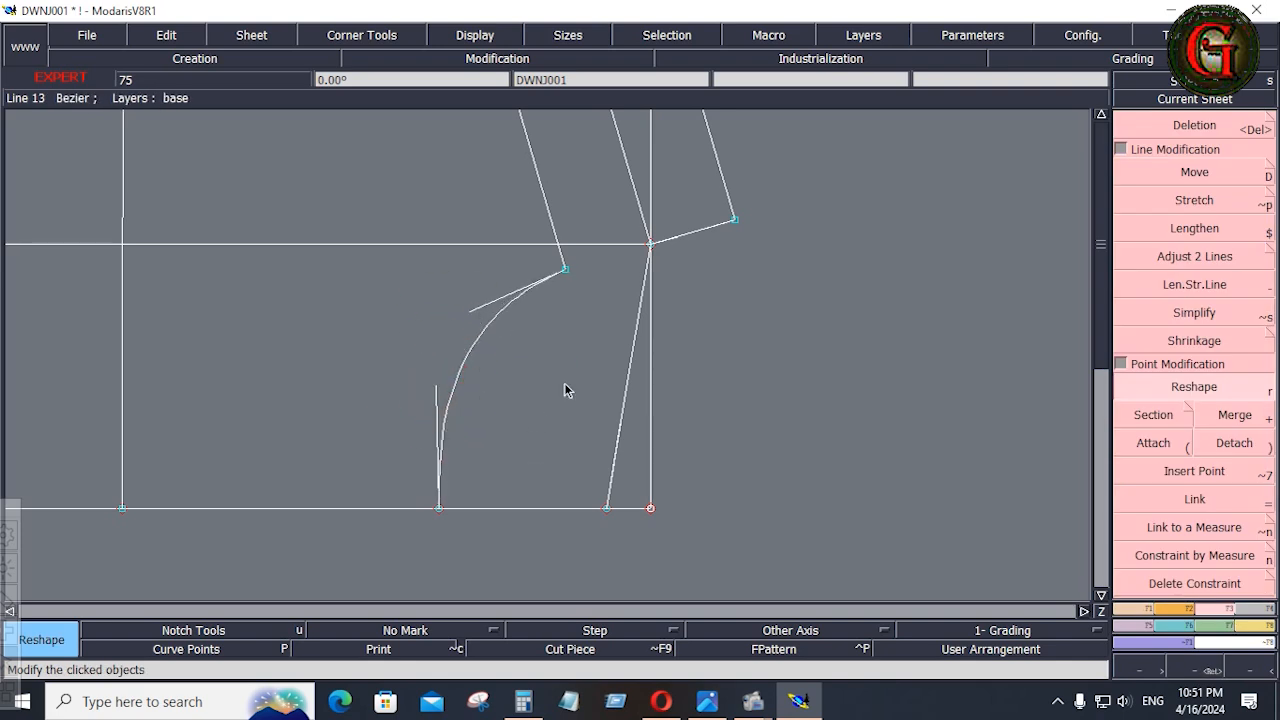
Reshape the back neckline into a shallow Bezier curve between the middle shoulder line and the centre line.
click(632, 321)
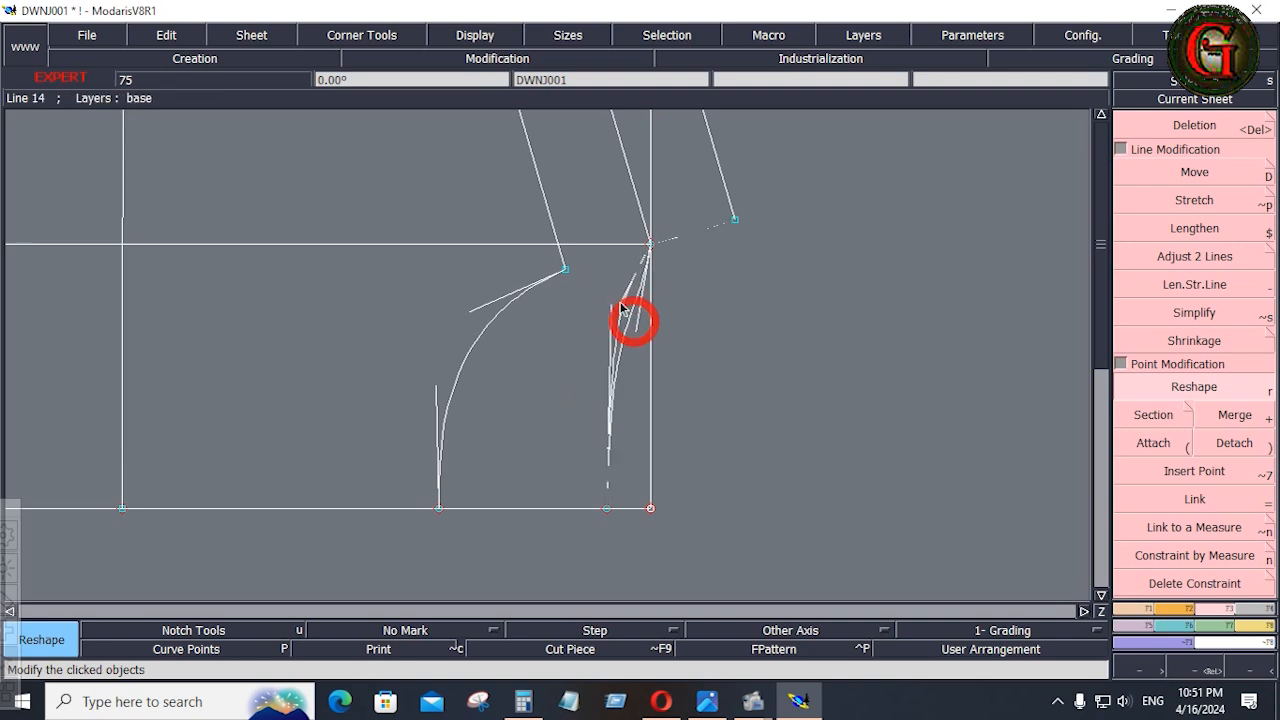
click(609, 296)
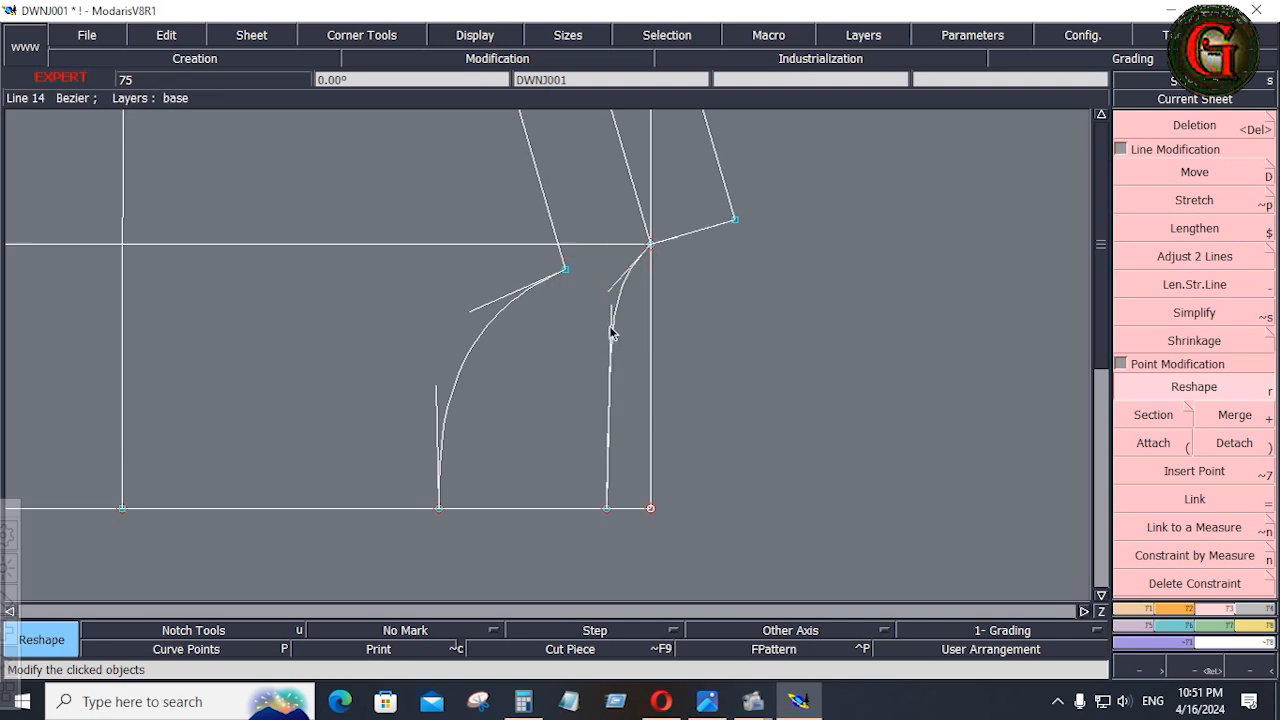
click(609, 321)
click(614, 284)
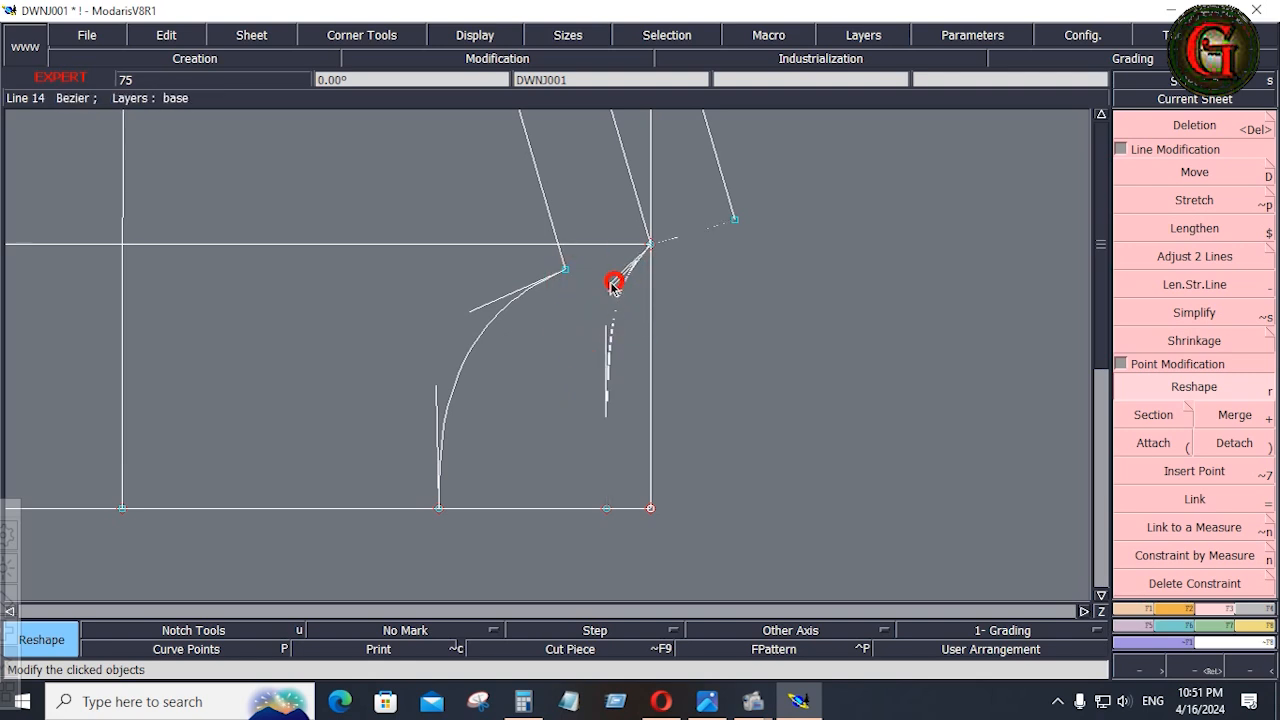
Bend the short neckline extension past the middle shoulder line and refine the back neck handle for a smooth join.
click(679, 239)
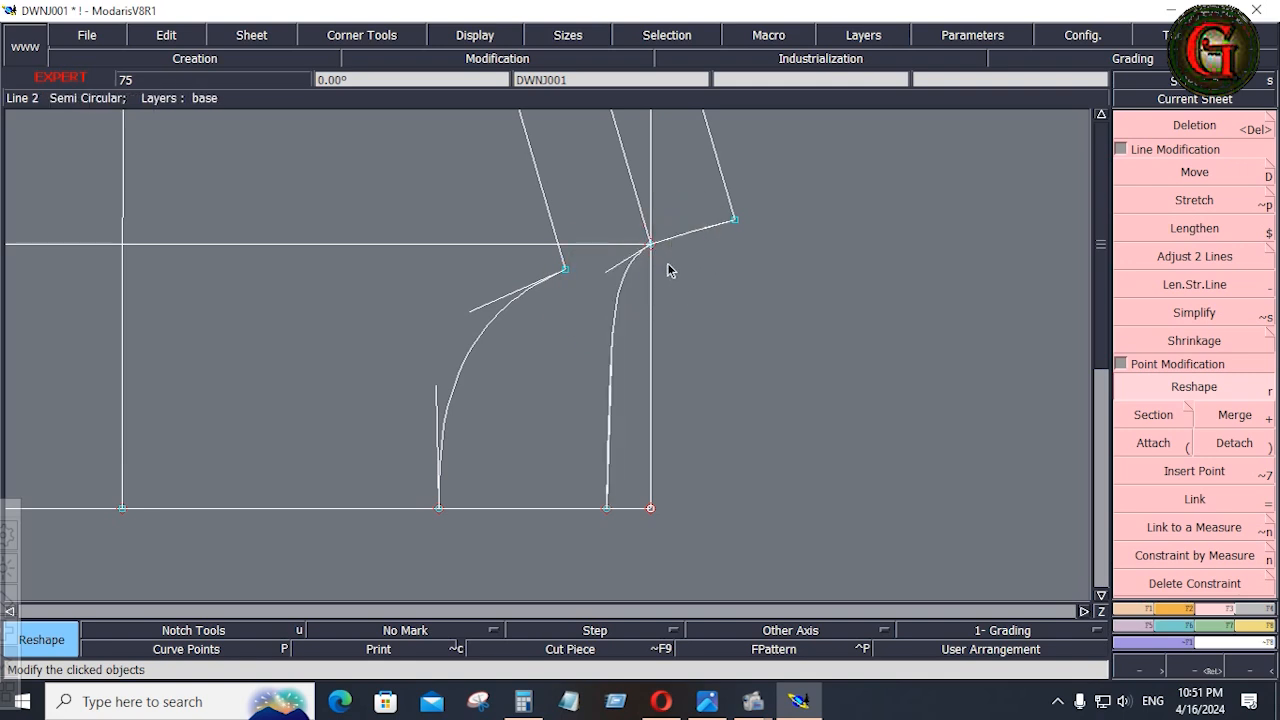
click(614, 278)
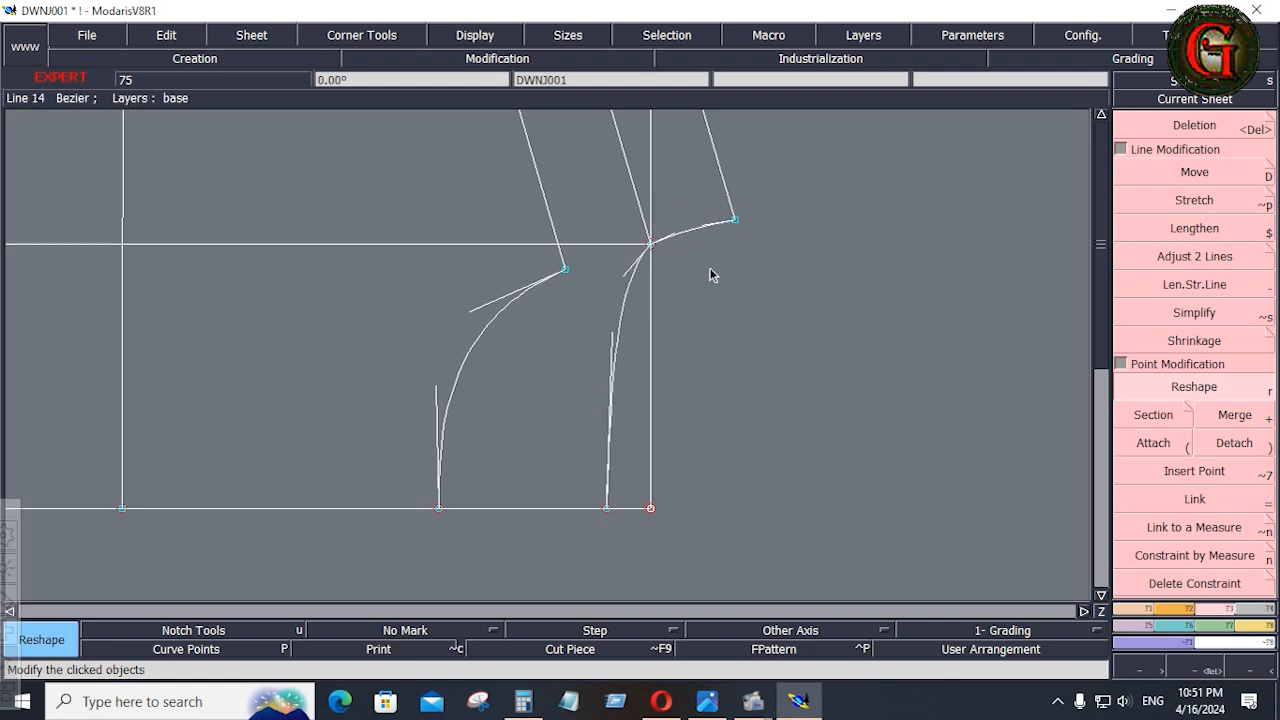
click(620, 273)
click(612, 277)
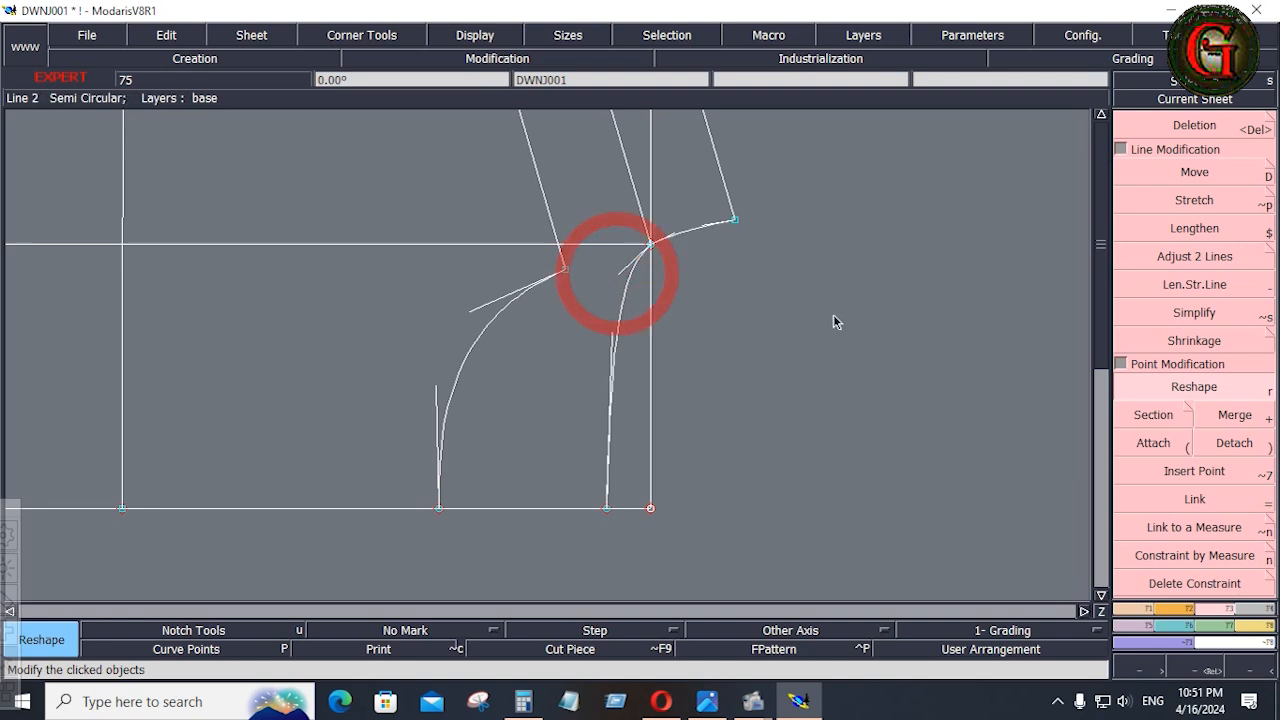
Mirror the front neckline about a symmetry axis on the middle shoulder line to check the neck flow, and undo the mirror and axis.
click(1134, 610)
click(1206, 386)
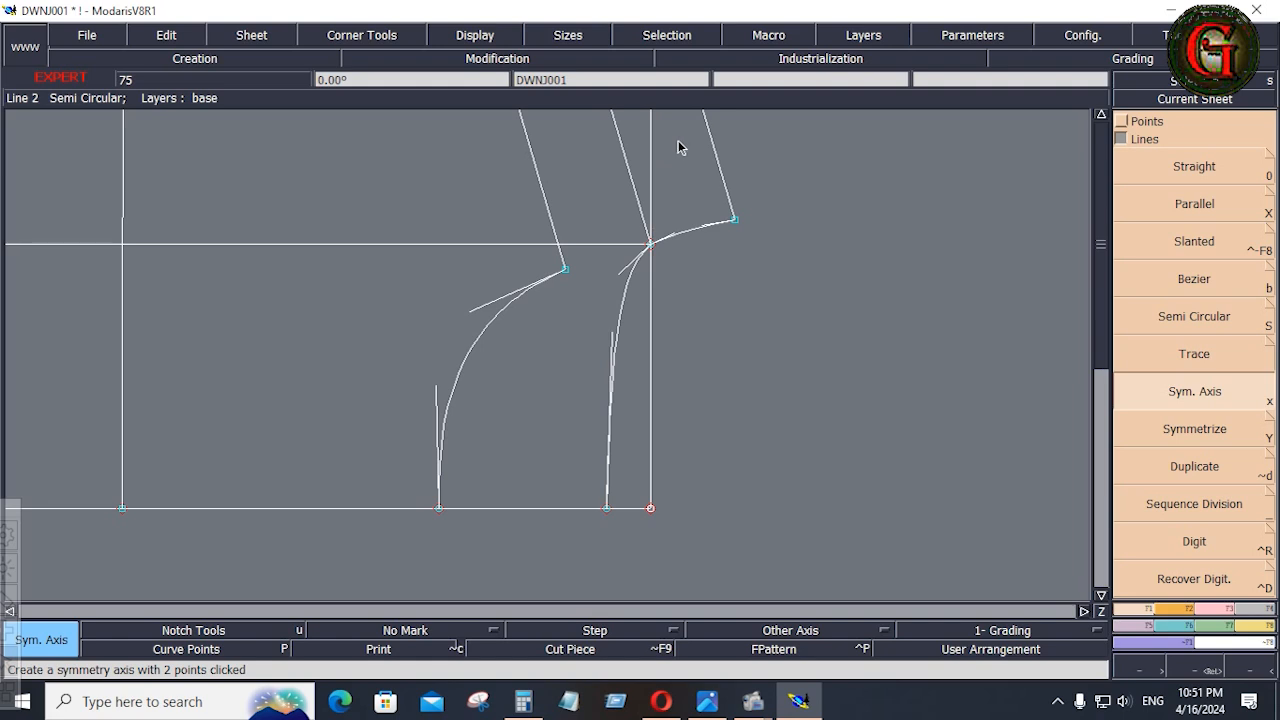
click(631, 197)
click(1200, 431)
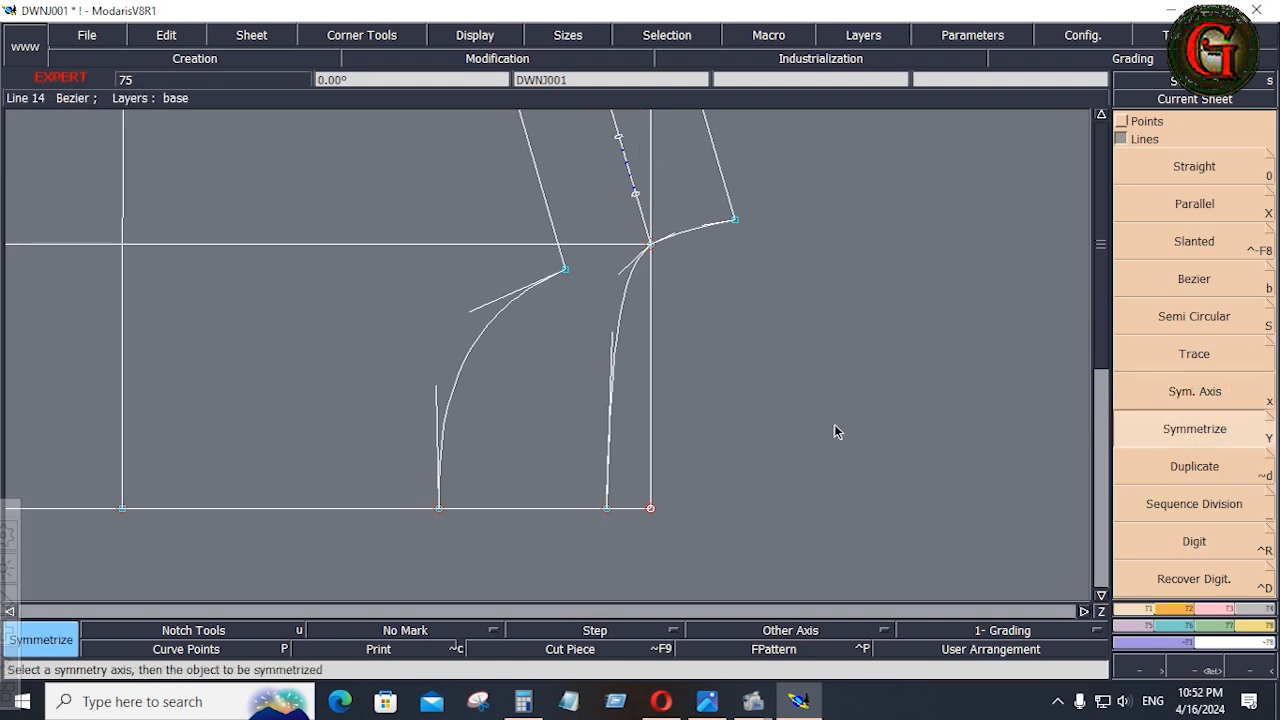
click(475, 352)
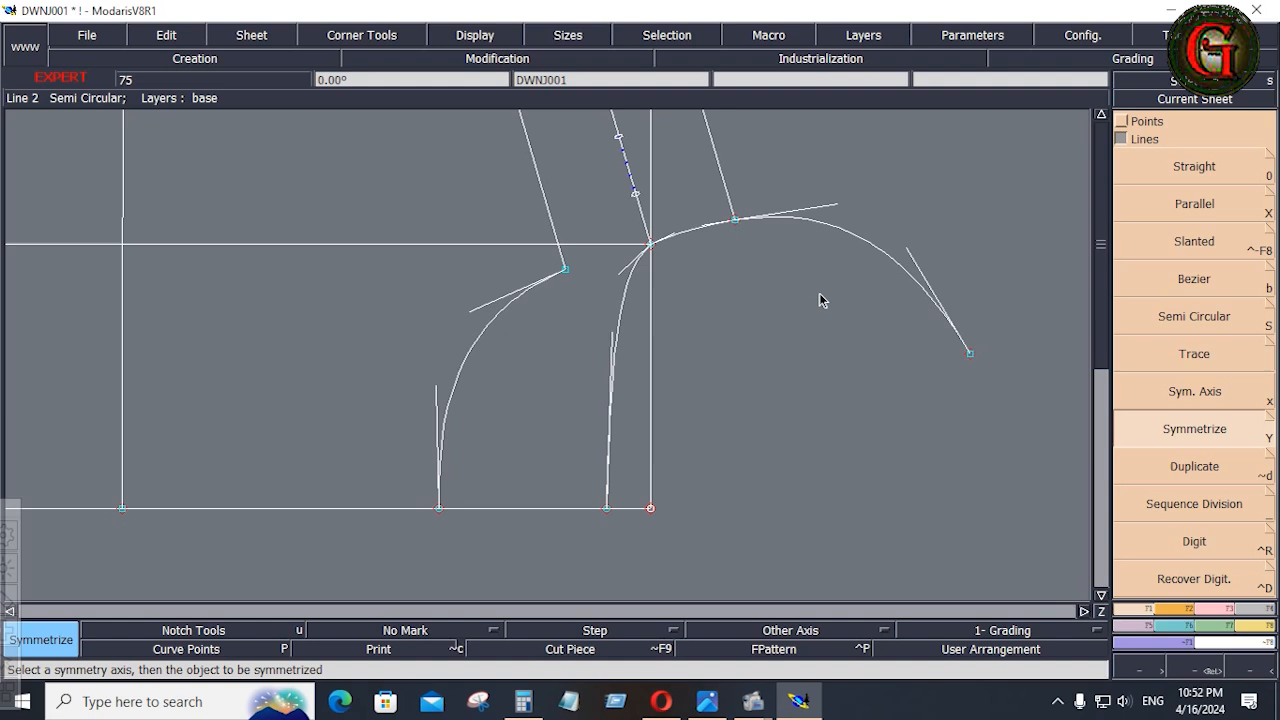
key(ctrl+z)
key(ctrl+z)
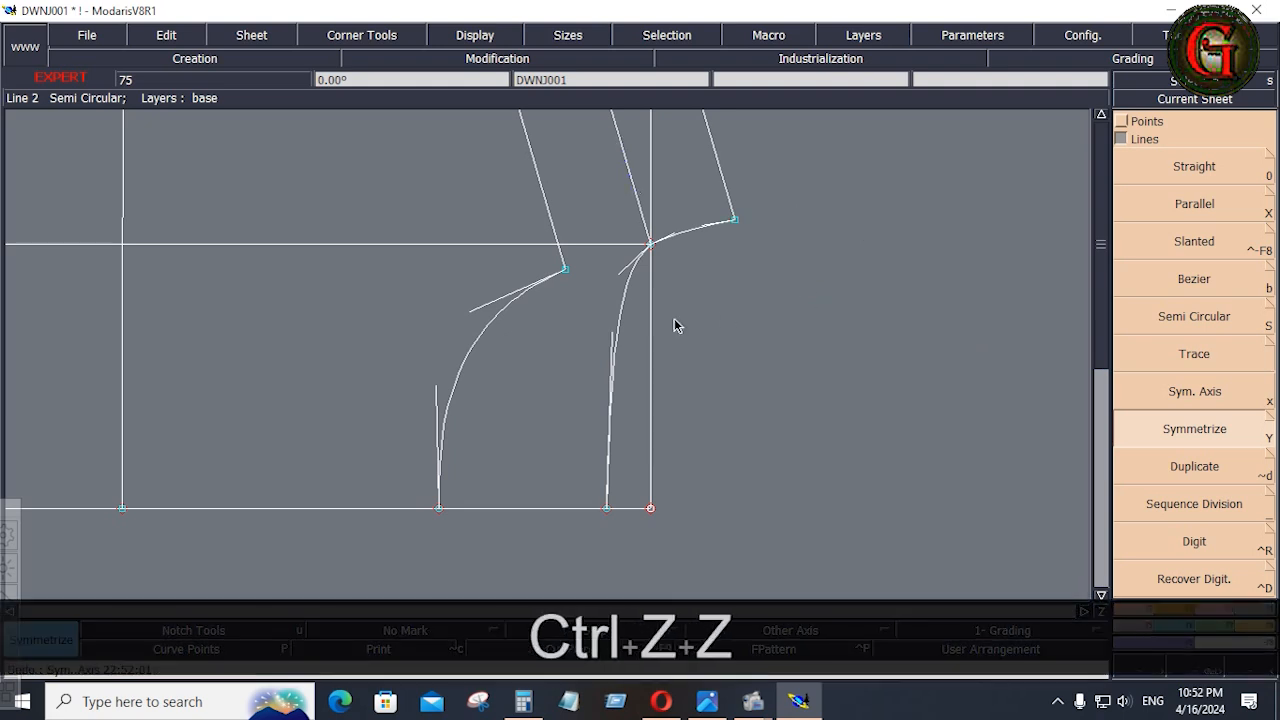
Delete the horizontal neck-width guide, the vertical guide at the neck end, and the old full-length side line with its loose corner point.
key(Home)
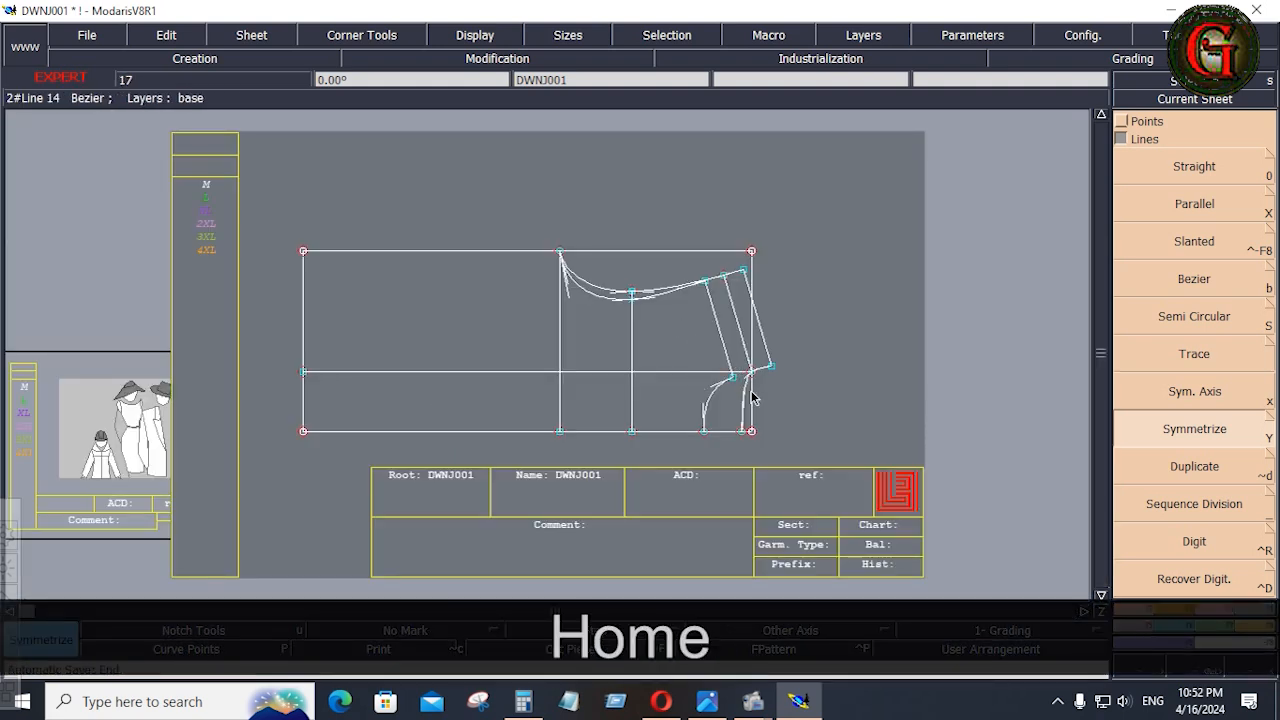
key(Delete)
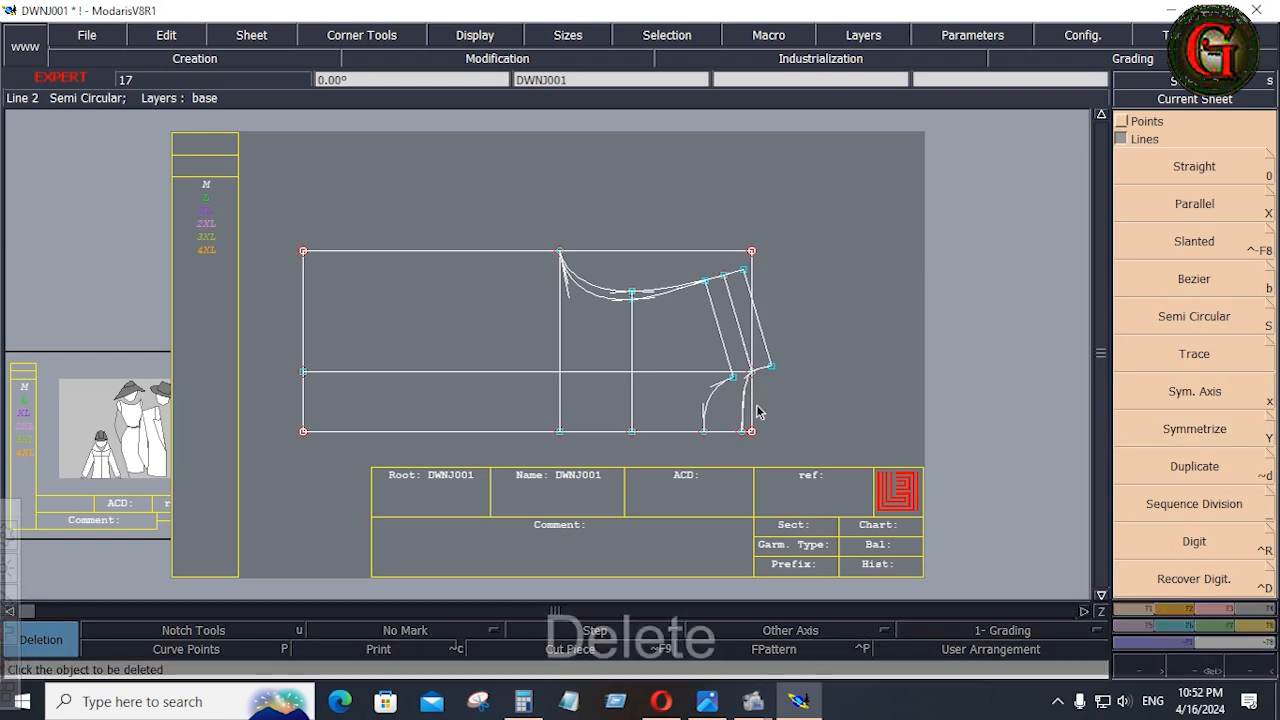
click(693, 373)
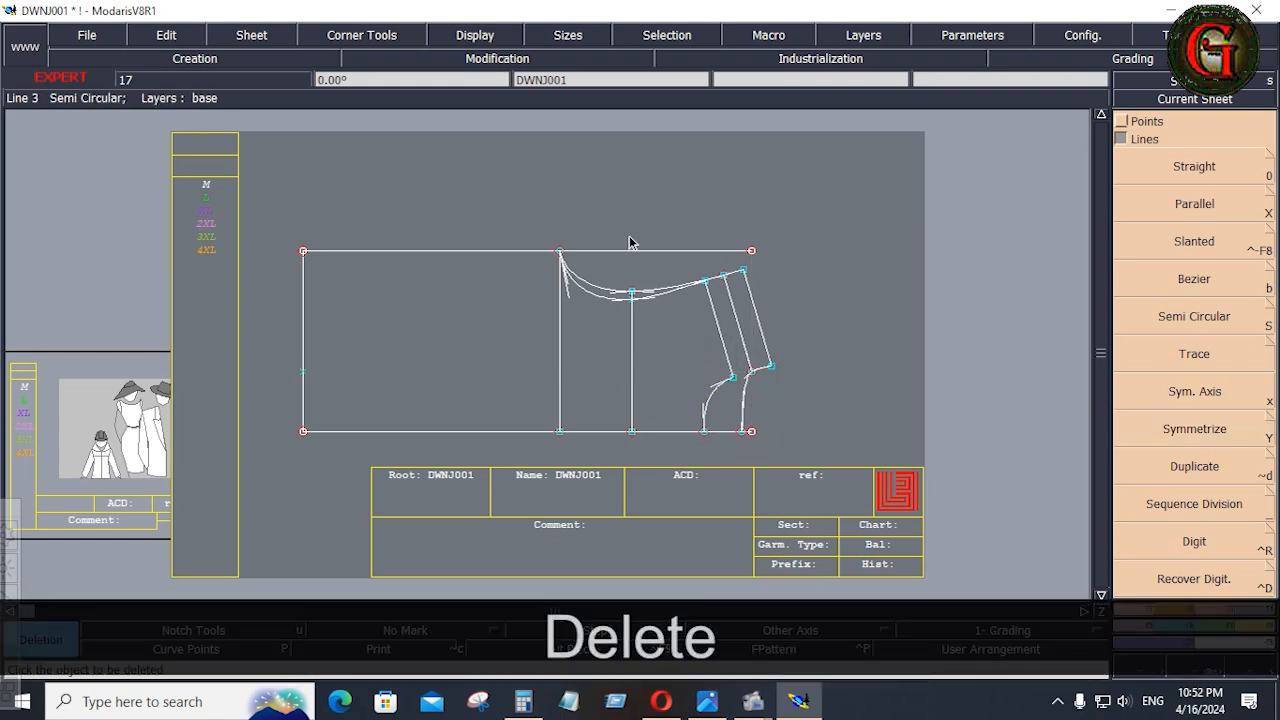
click(616, 251)
click(746, 254)
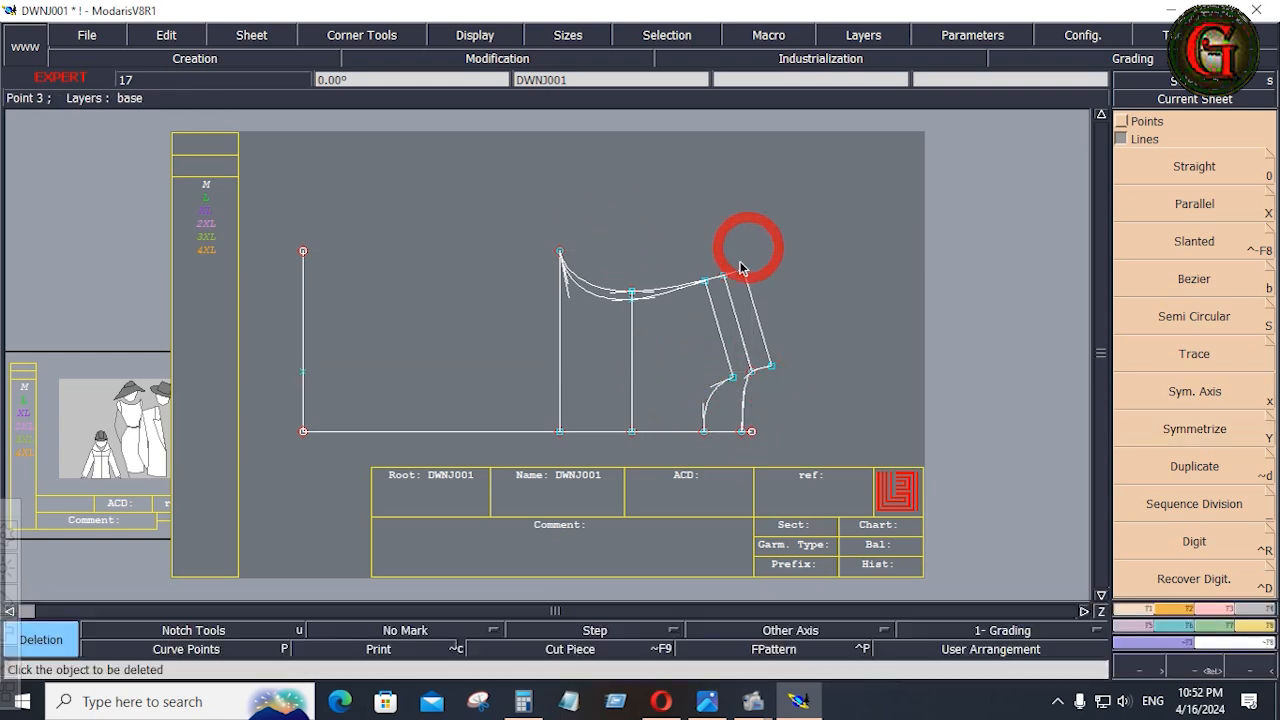
Trim the centre line to the end of the back neckline with Adjust 2 Lines.
click(1222, 608)
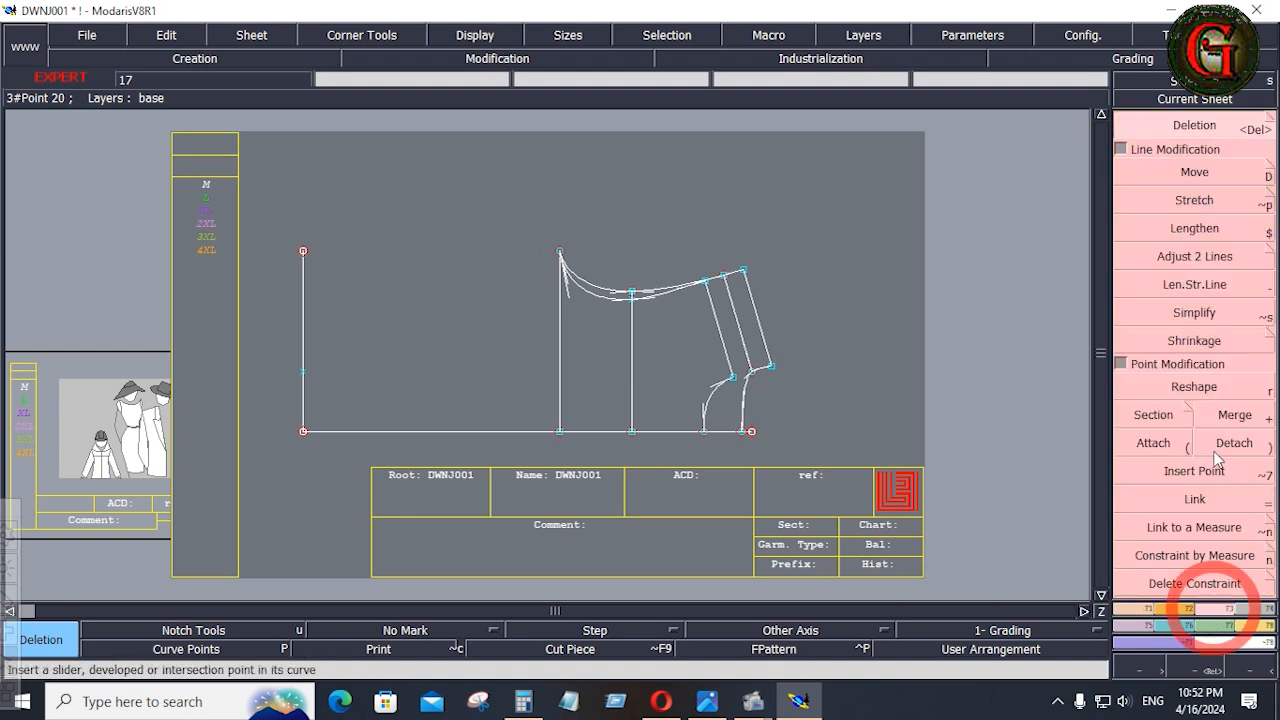
click(1185, 256)
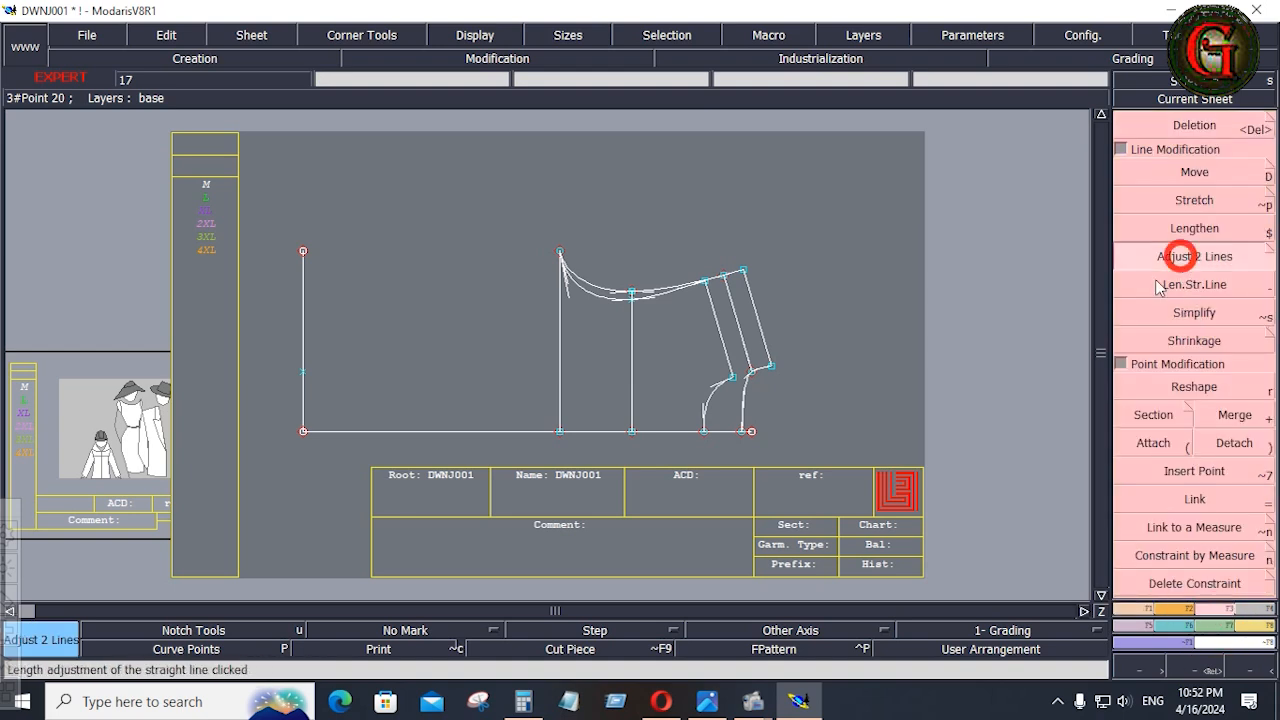
click(742, 412)
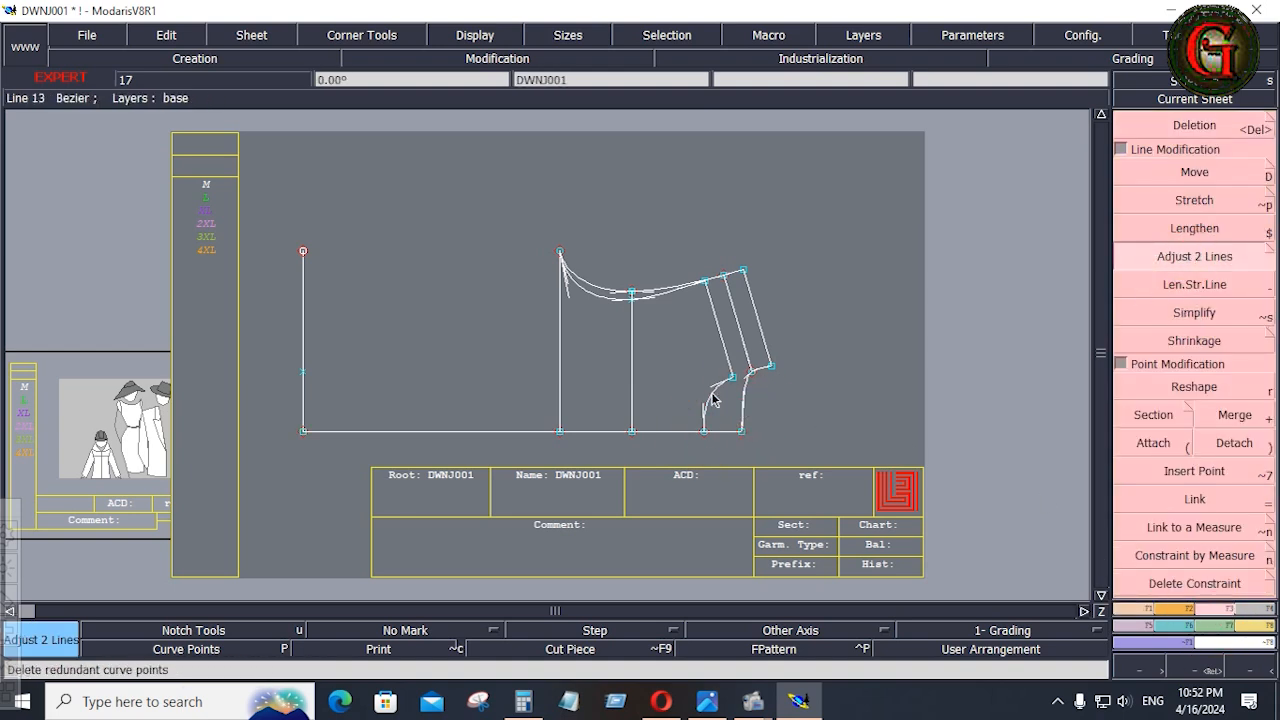
Draw the side seam from the underarm point to the hem corner with Bezier, and delete the leftover point on the hem line.
click(1140, 609)
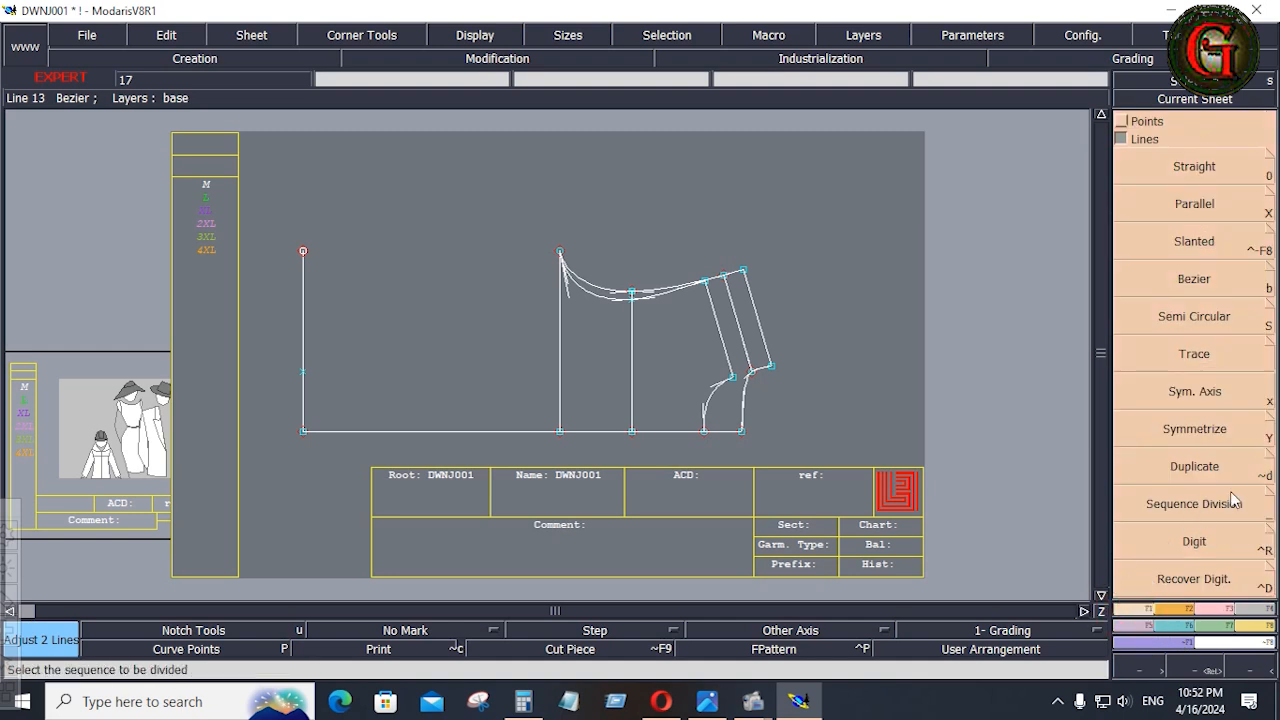
click(1195, 288)
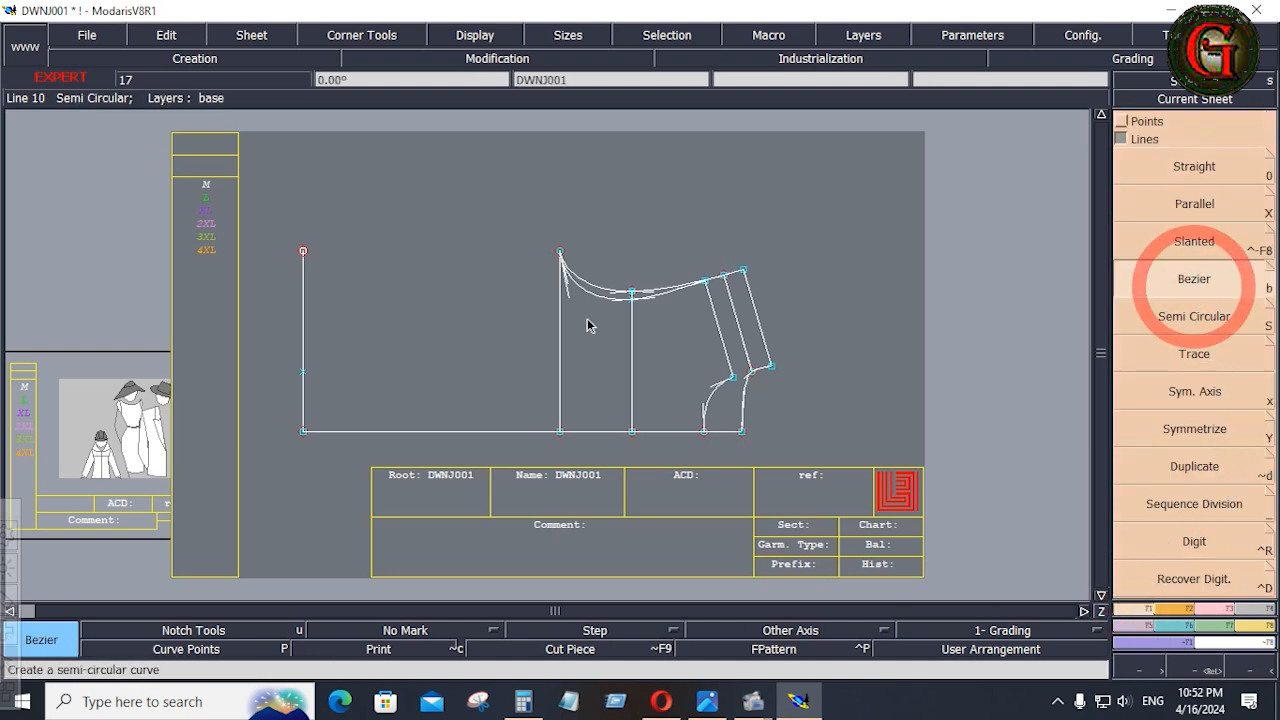
click(559, 252)
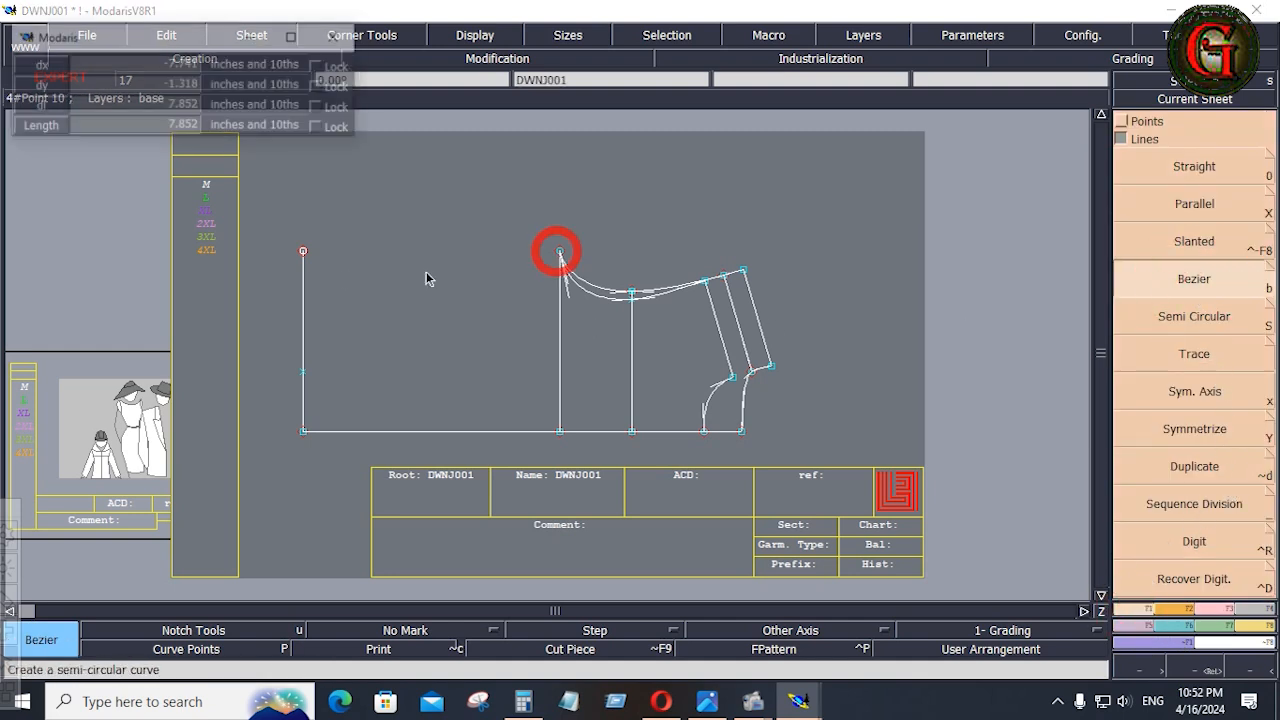
click(303, 251)
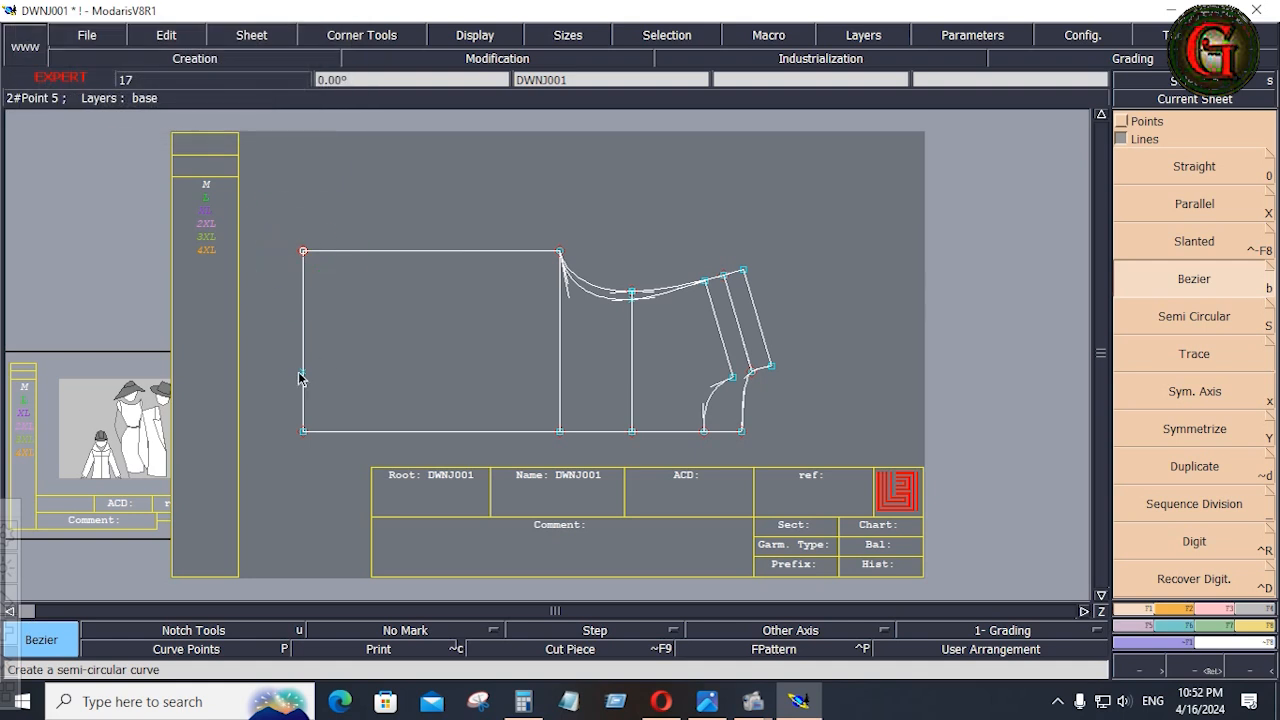
key(Delete)
click(303, 378)
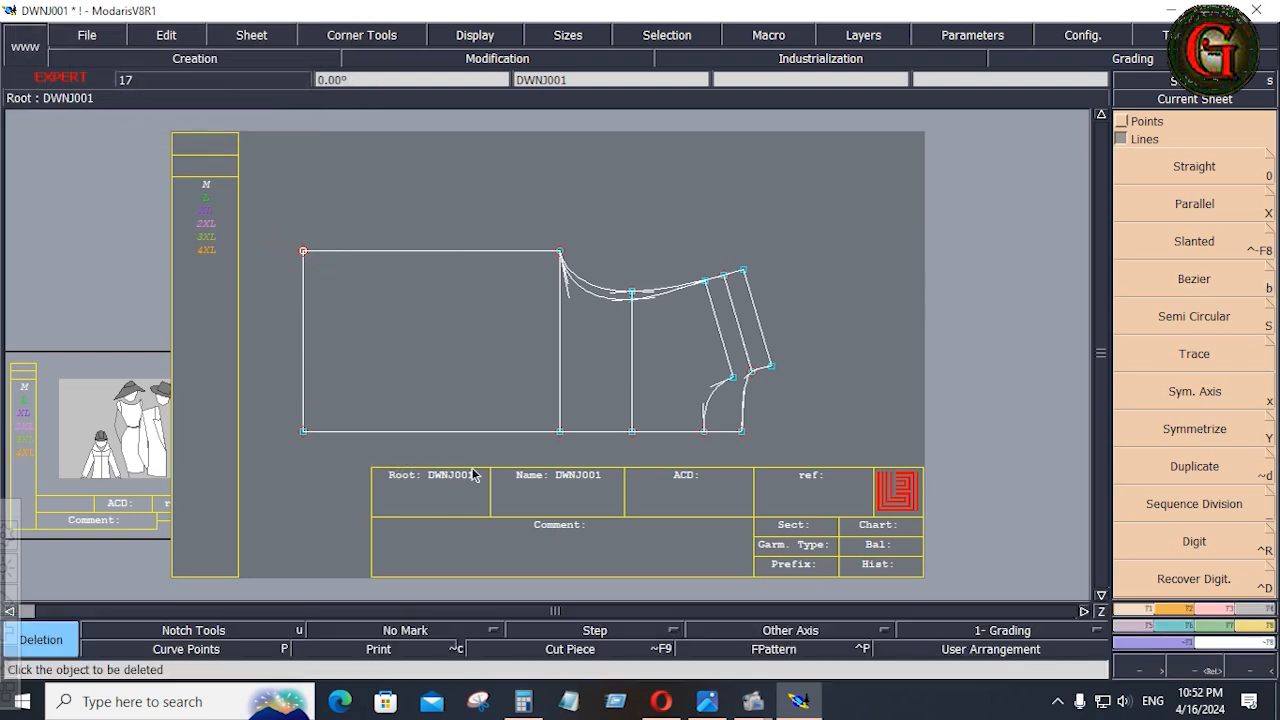
Open the down jacket tech pack and calculate a quarter of the size M hem as 42.5 ÷ 4 in Calculator.
click(707, 700)
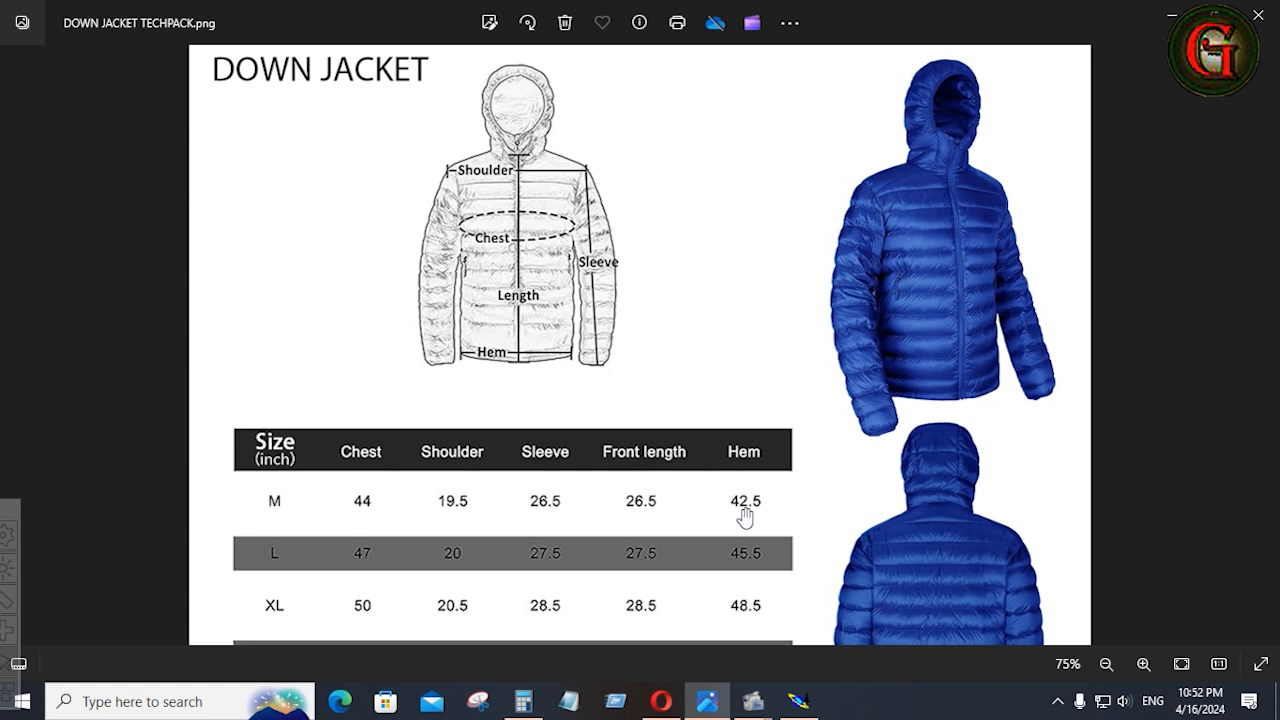
click(523, 701)
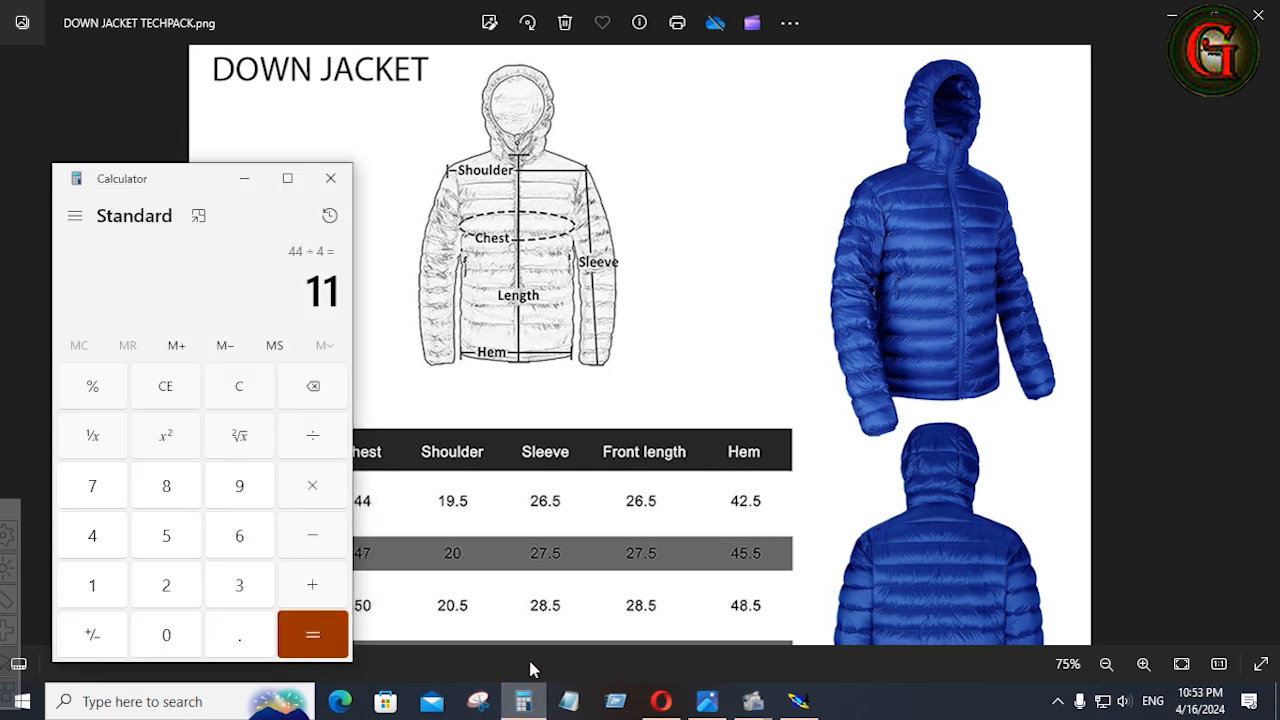
click(95, 540)
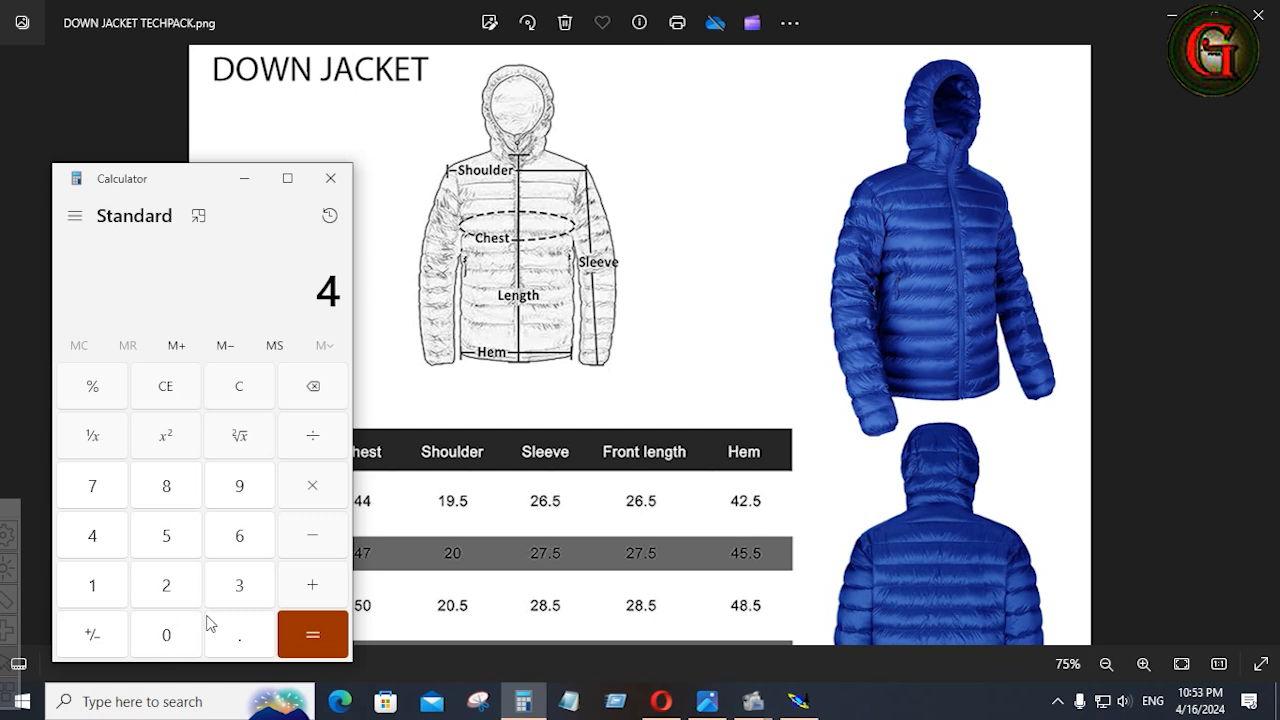
click(166, 588)
click(240, 632)
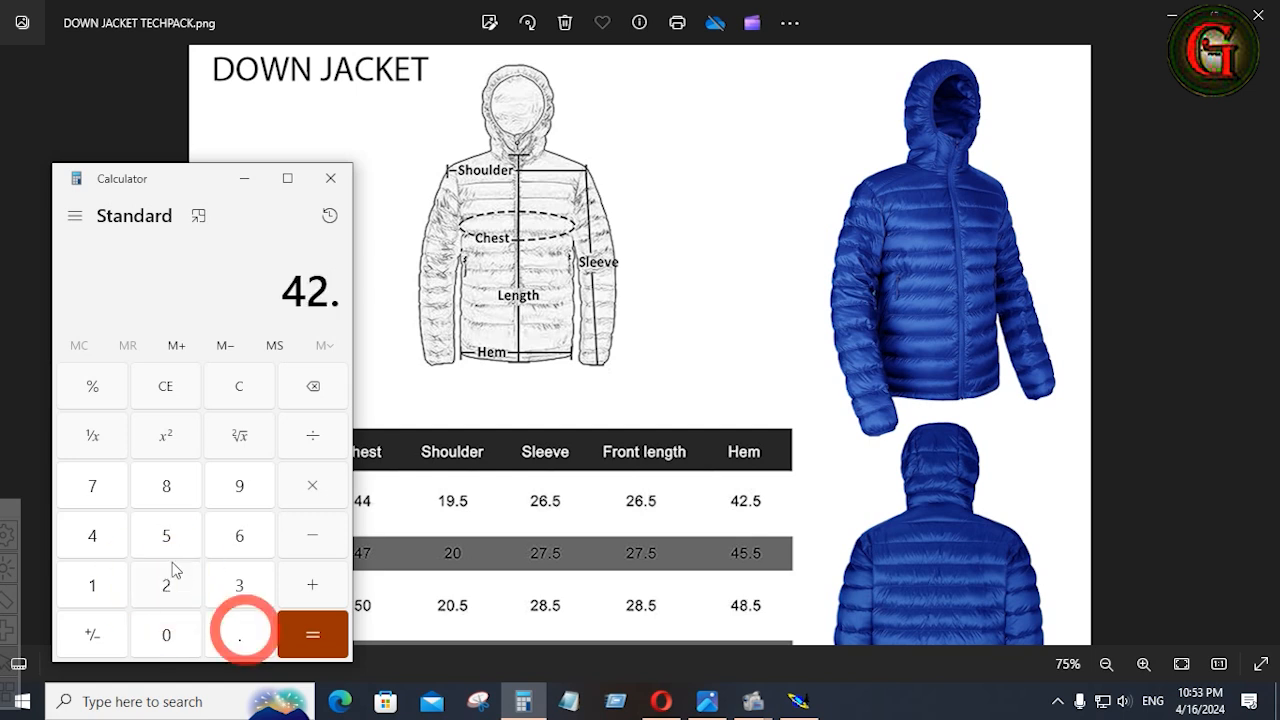
click(166, 537)
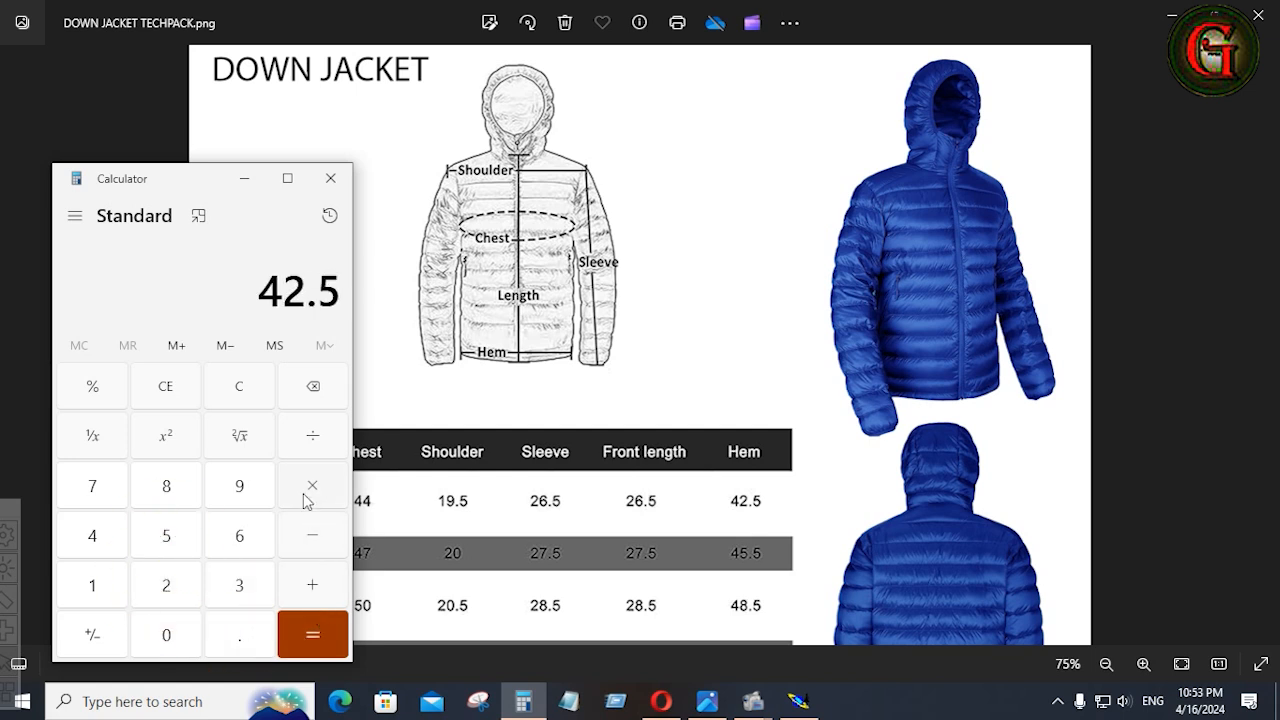
click(312, 440)
click(115, 543)
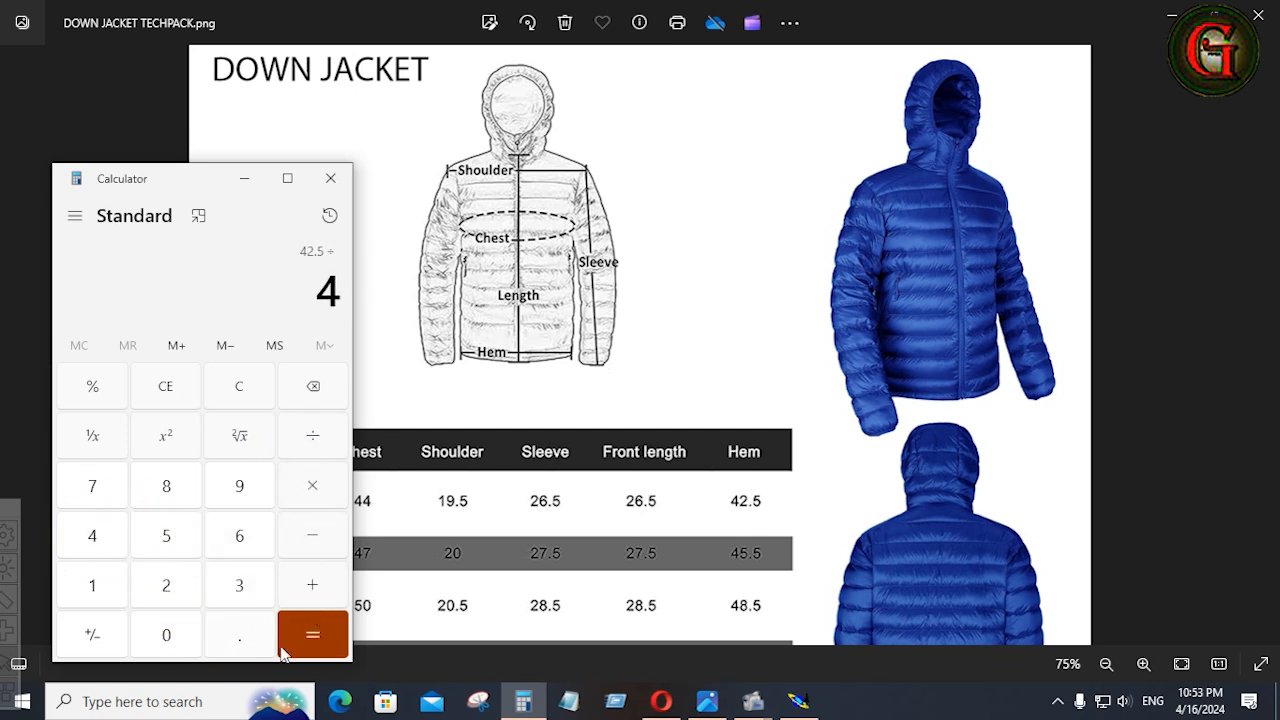
click(312, 638)
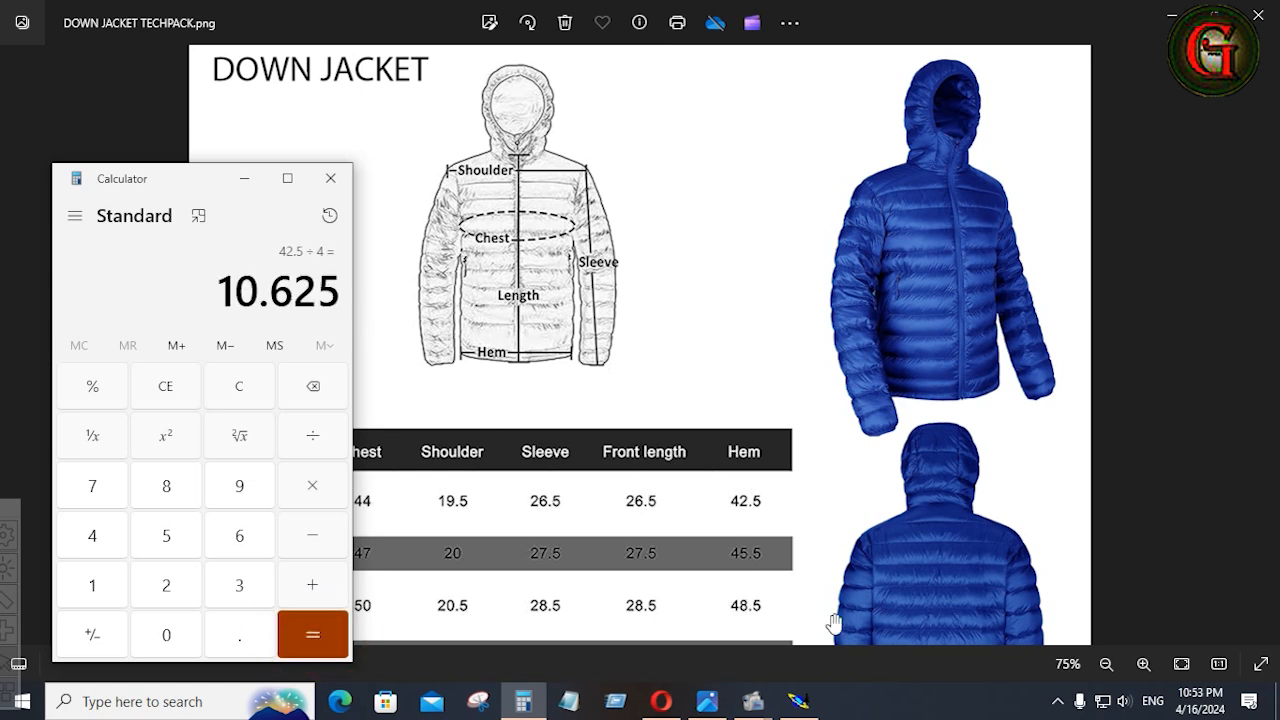
Switch back to Modaris and add a Developed point on the hem line at curve length -10.625 from the centre-line corner.
click(798, 701)
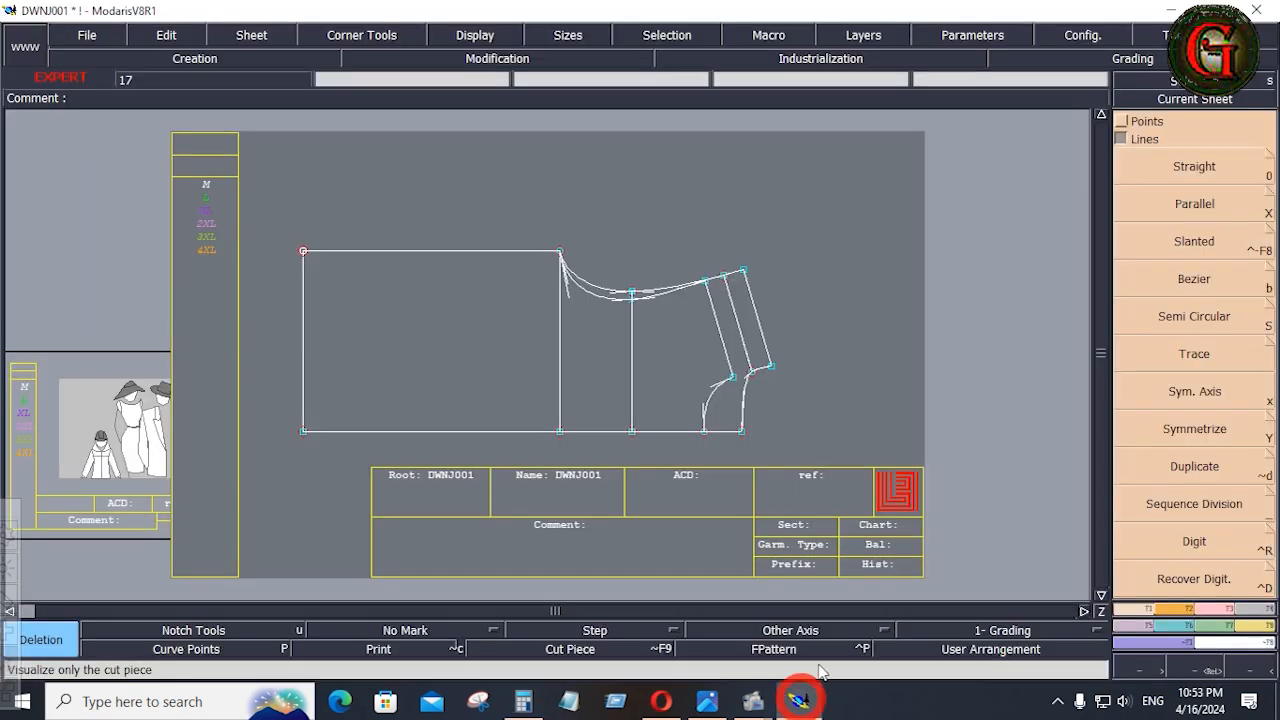
click(1124, 123)
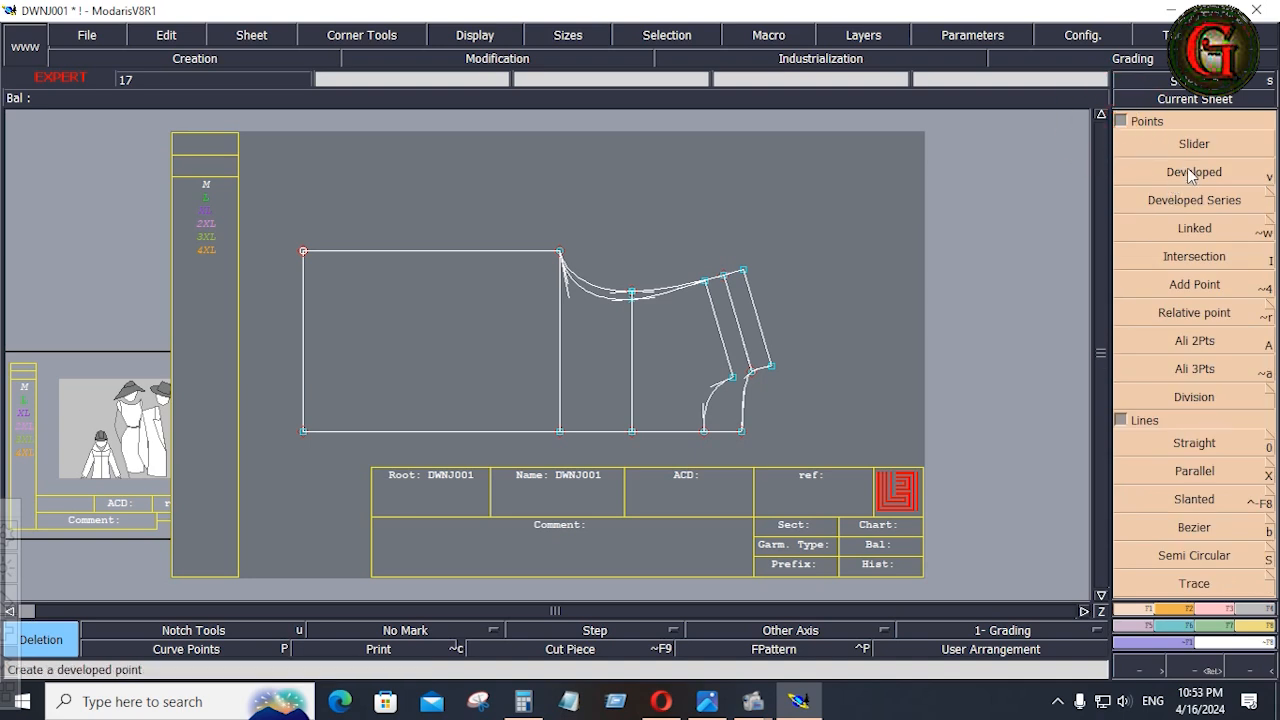
click(1190, 174)
click(304, 431)
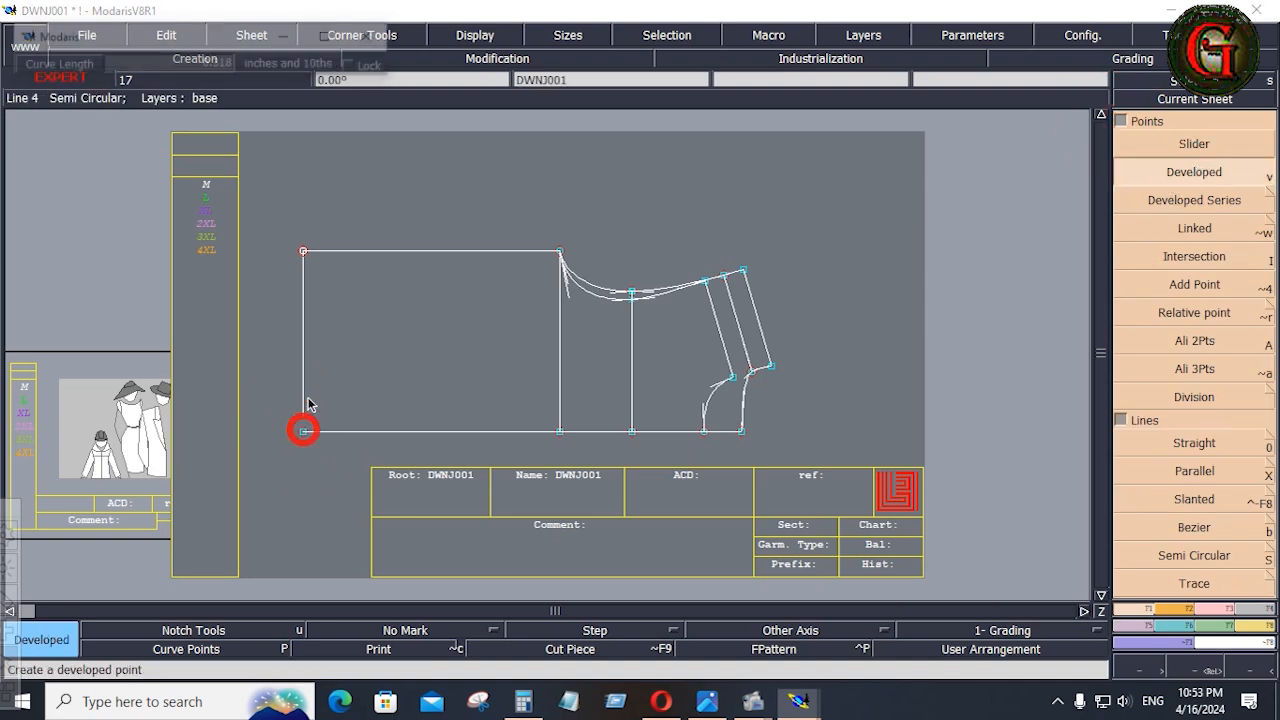
key(space)
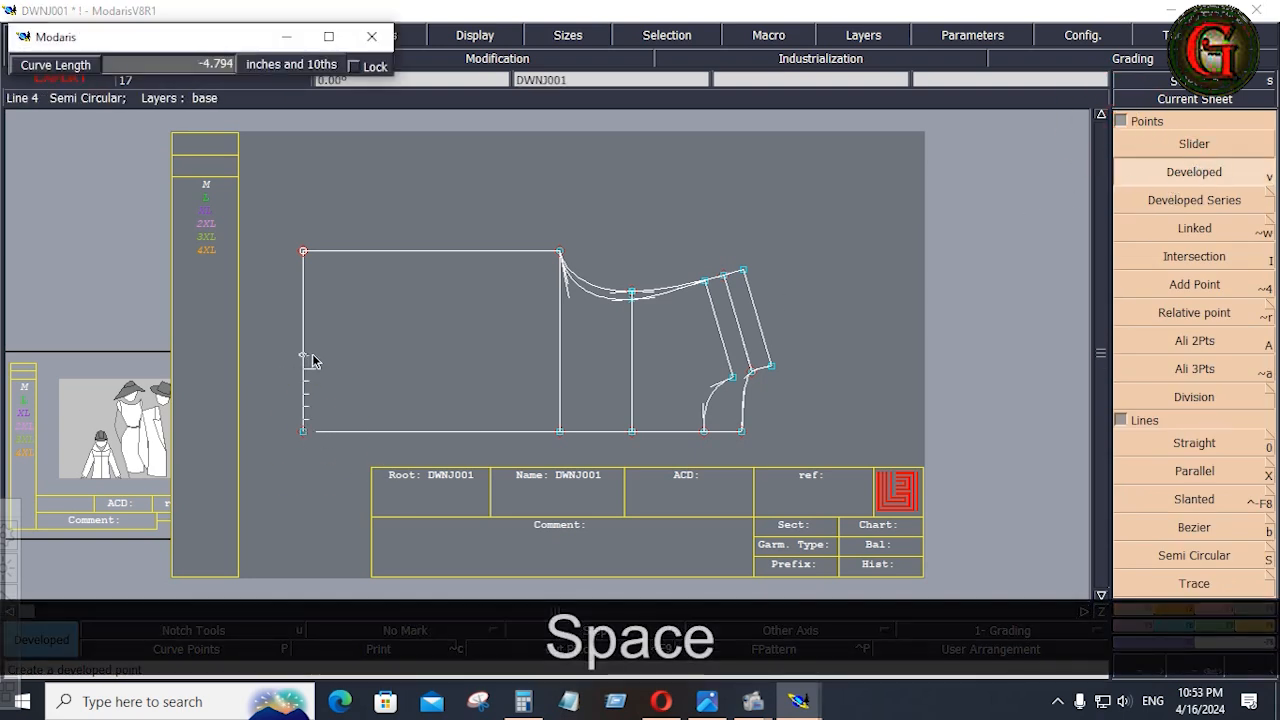
key(Down)
text(-)
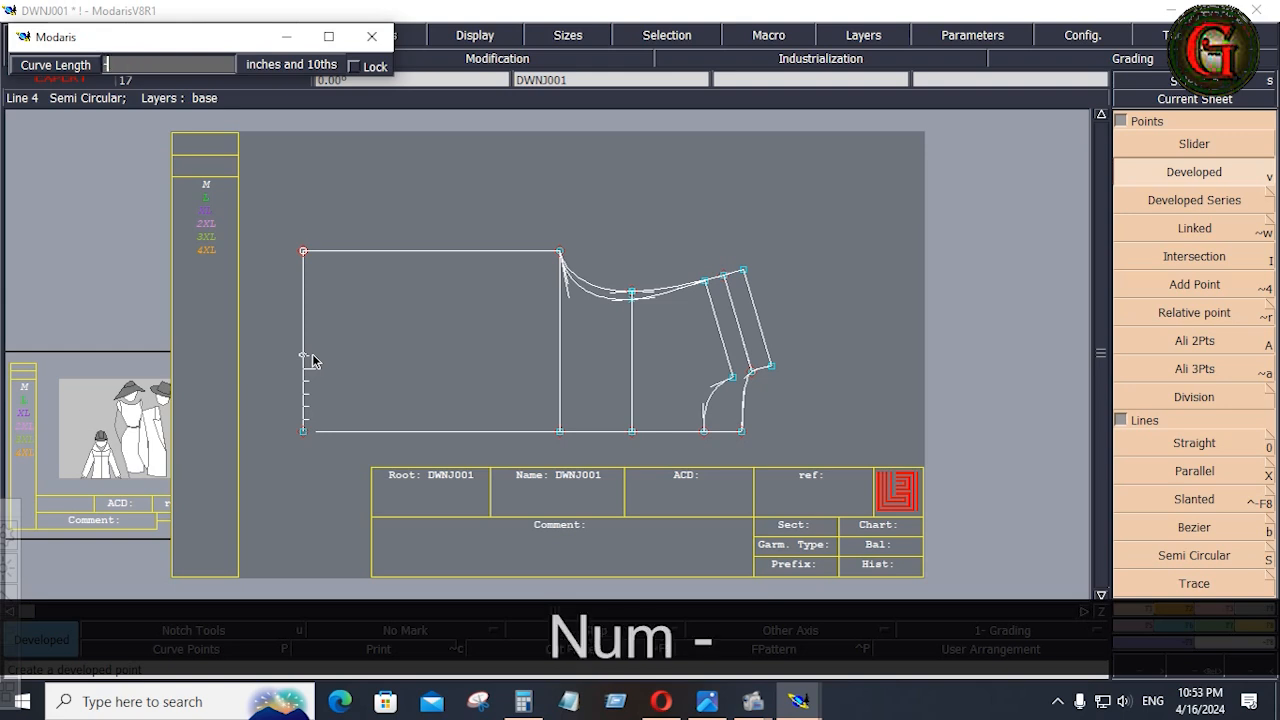
text(10.625)
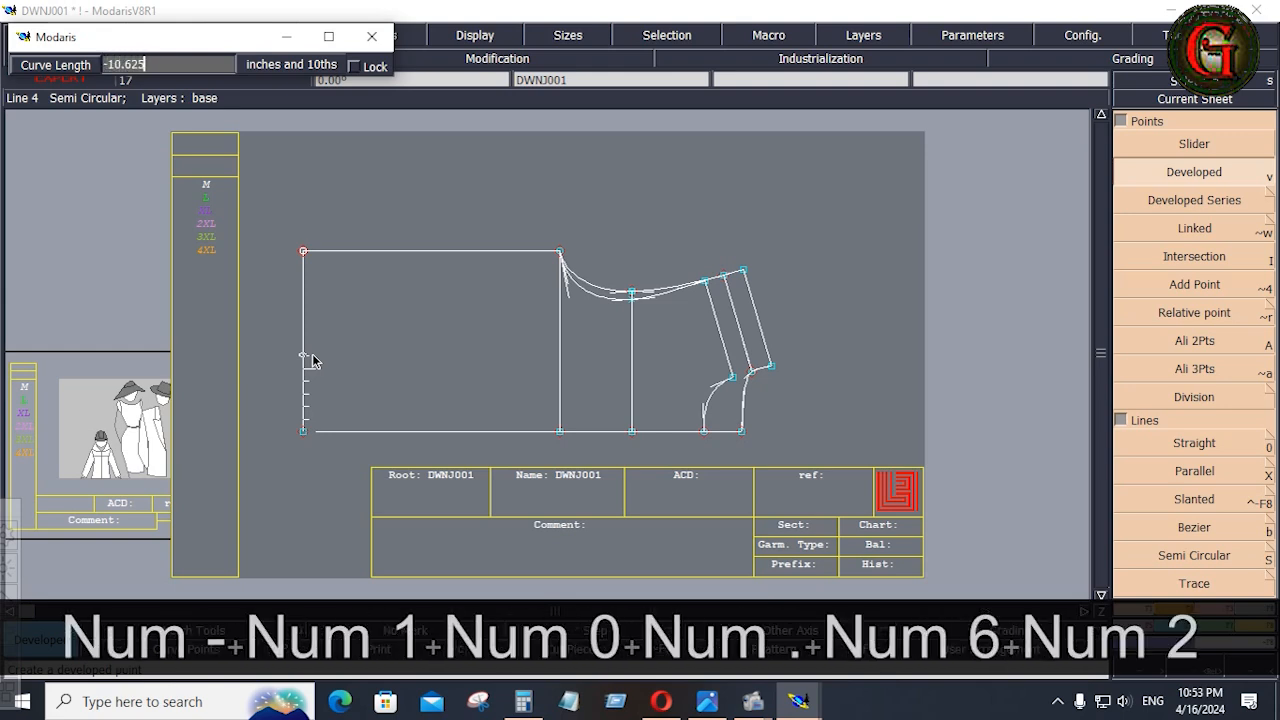
key(Return)
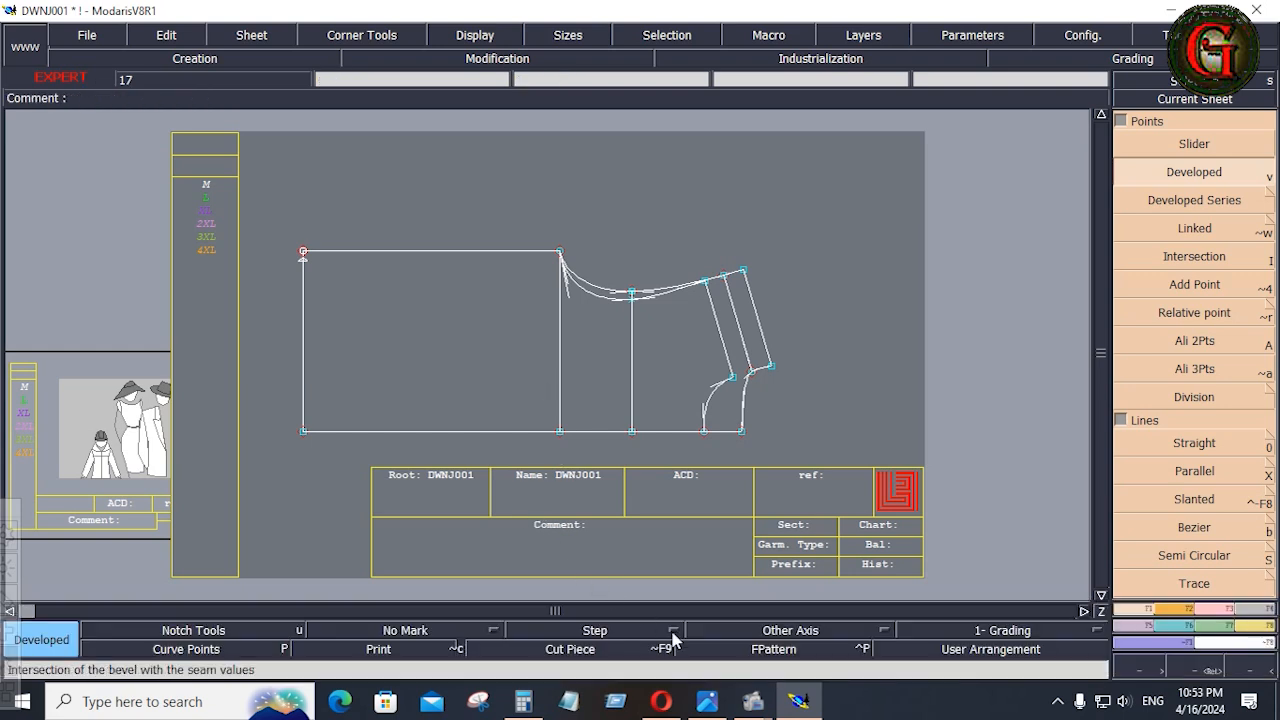
Draw a Bezier side seam from the new quarter-hem point to the underarm point, and delete the old straight side line.
click(707, 701)
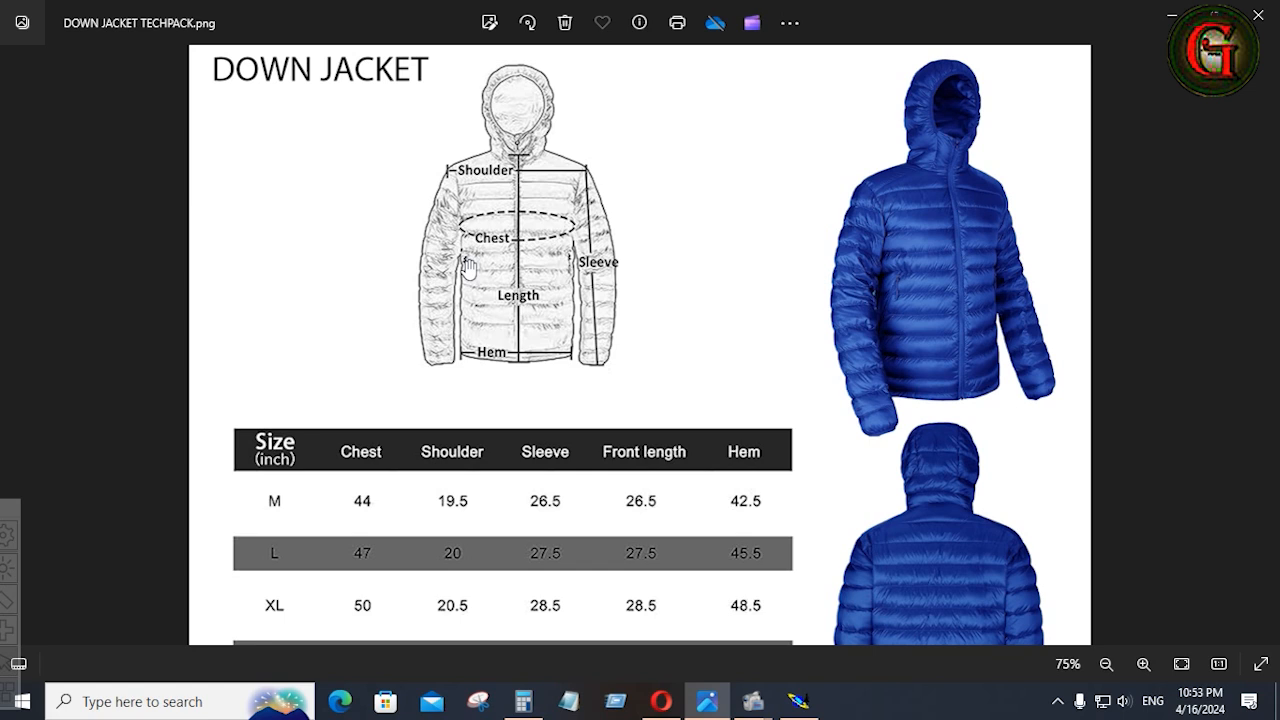
click(798, 701)
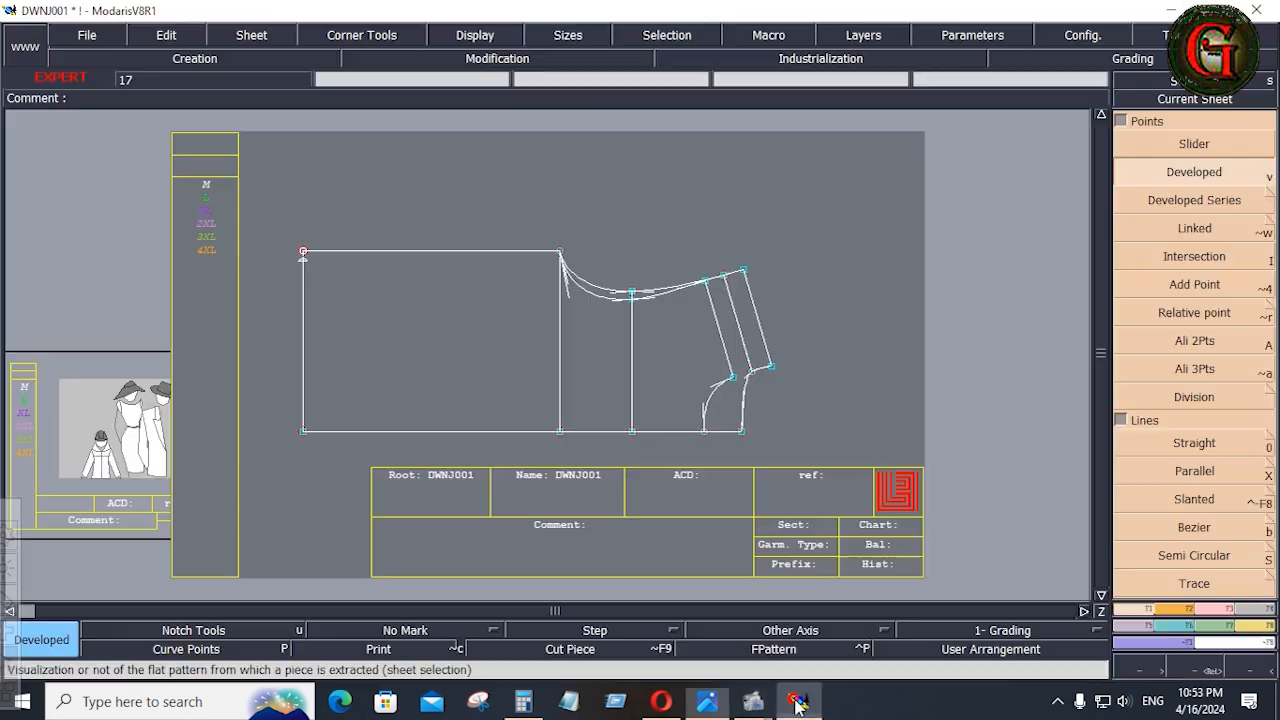
click(1190, 527)
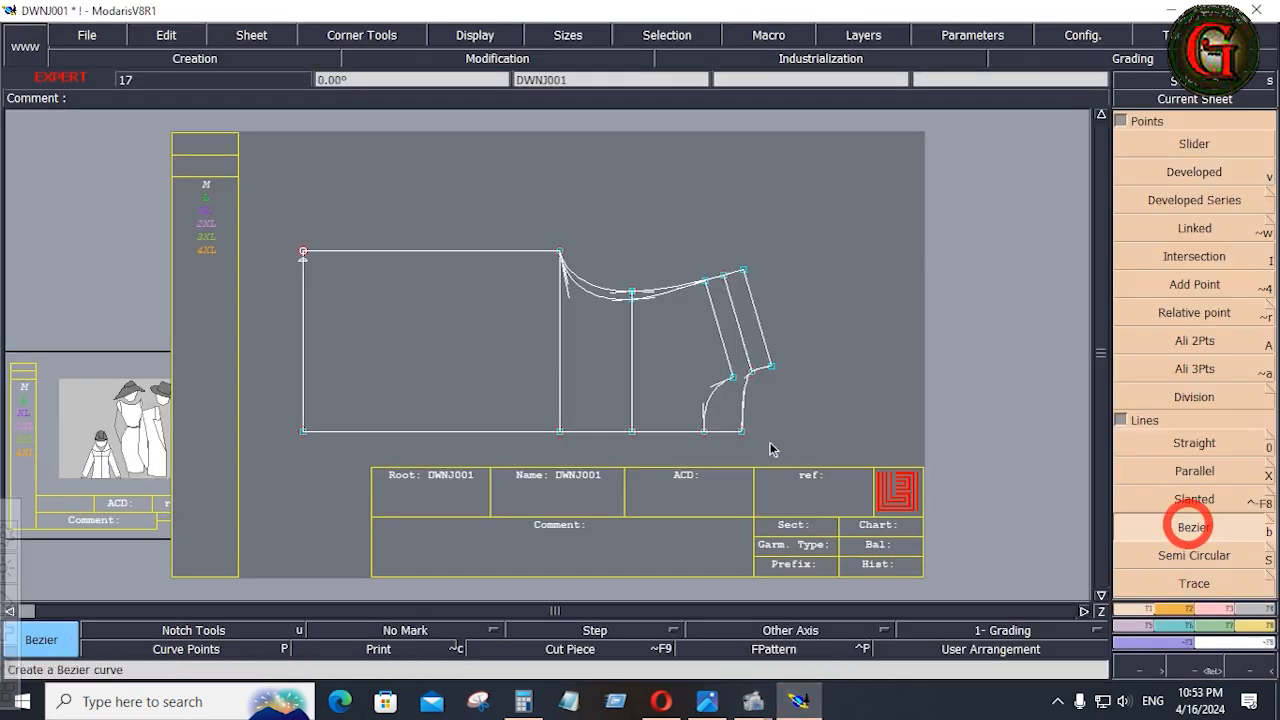
click(304, 262)
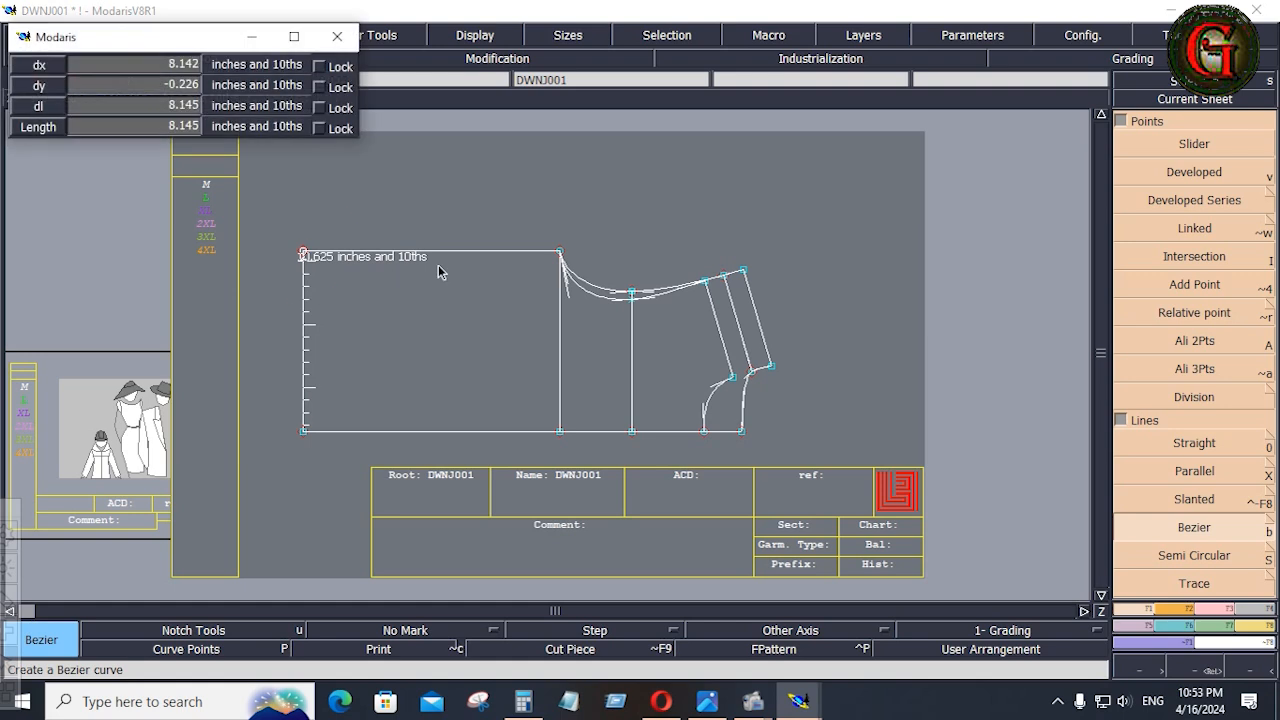
click(561, 256)
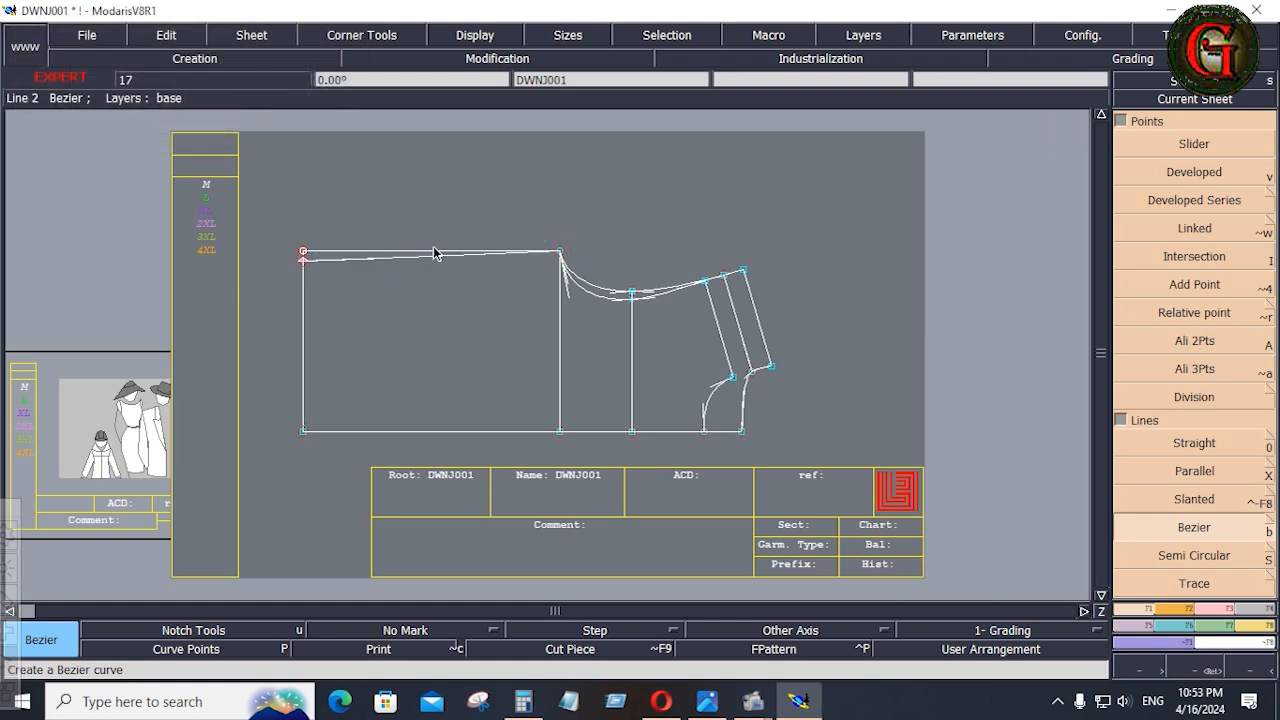
key(Delete)
click(433, 253)
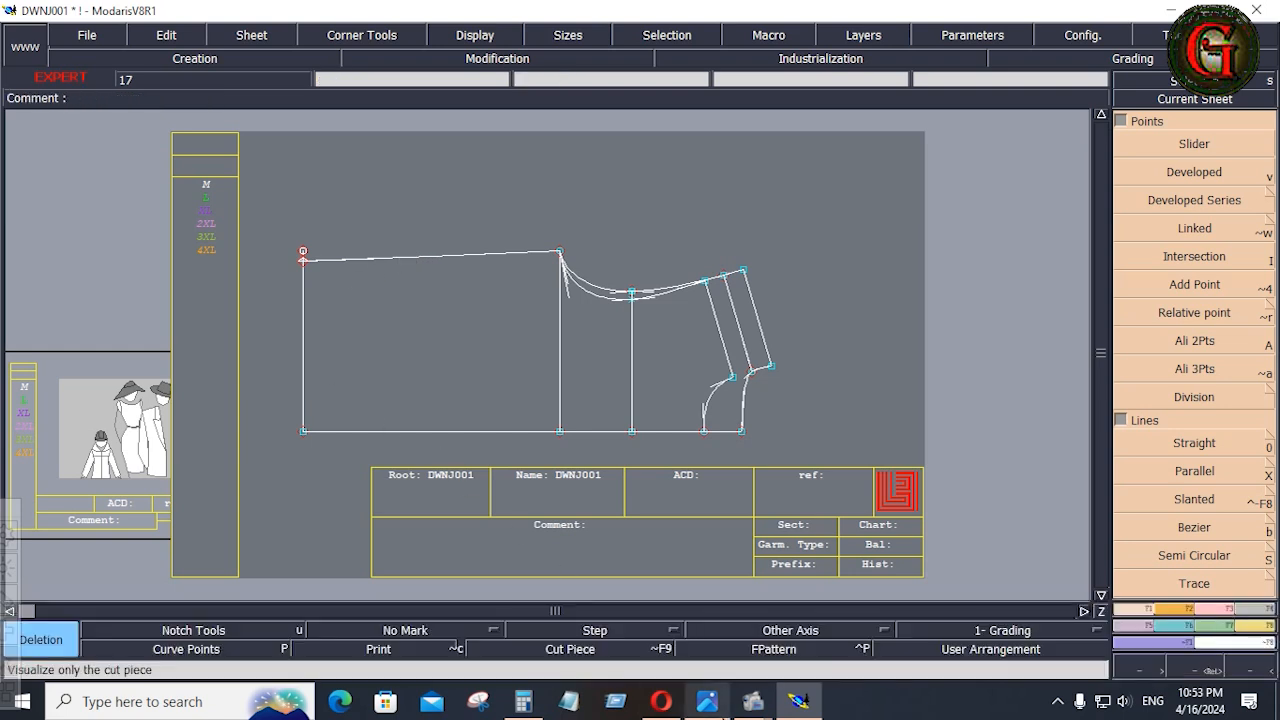
Trim the hem line to the new slanted side seam with Adjust 2 Lines.
click(704, 702)
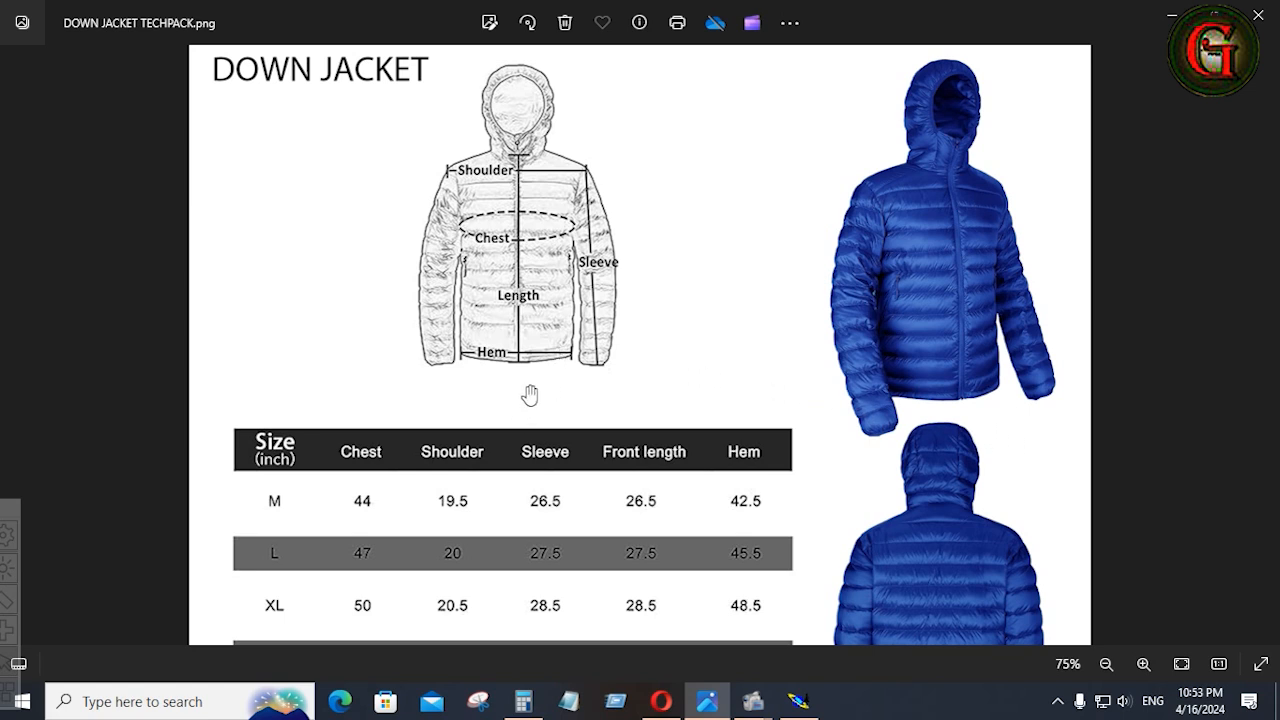
click(797, 703)
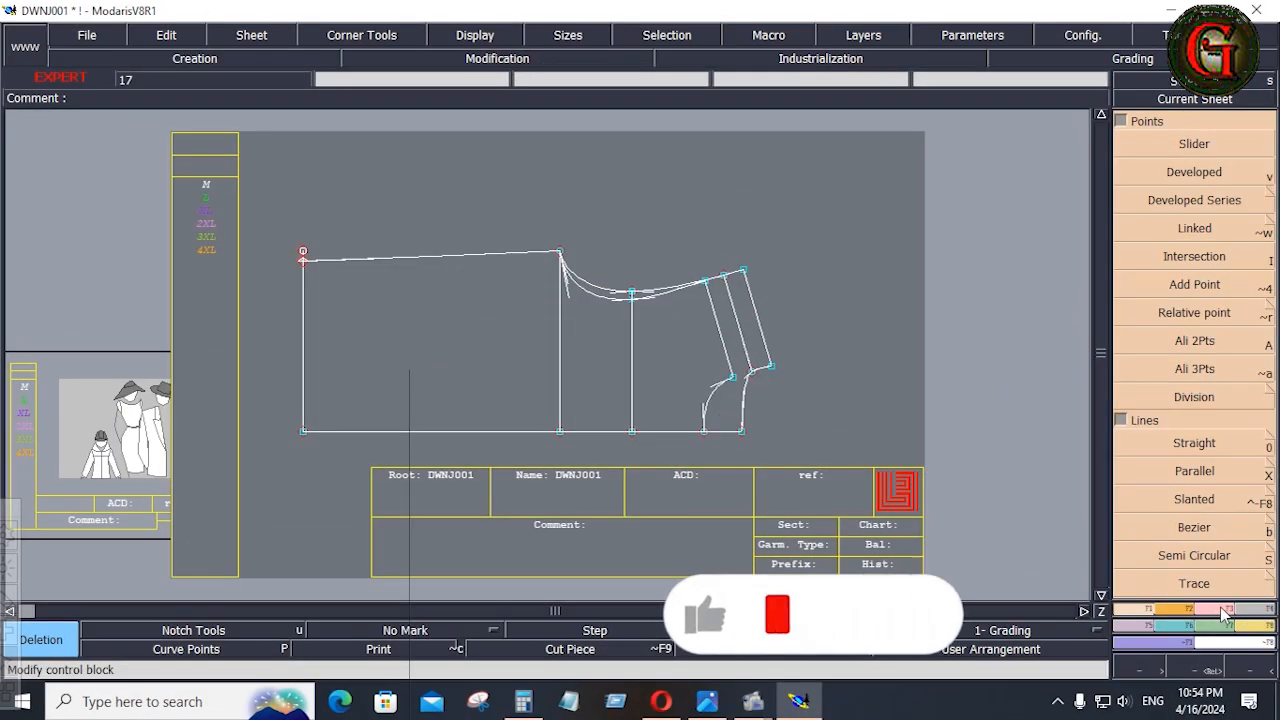
scroll(1204, 485, down, 10)
click(1194, 471)
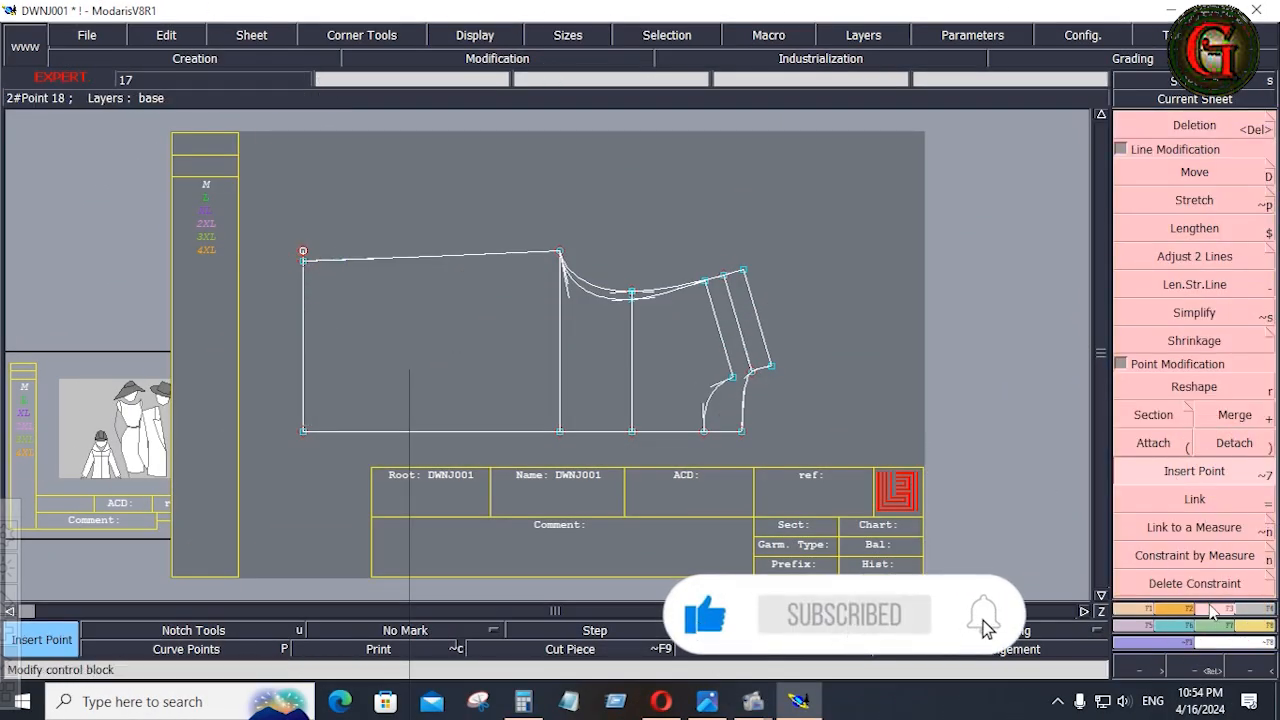
click(1158, 256)
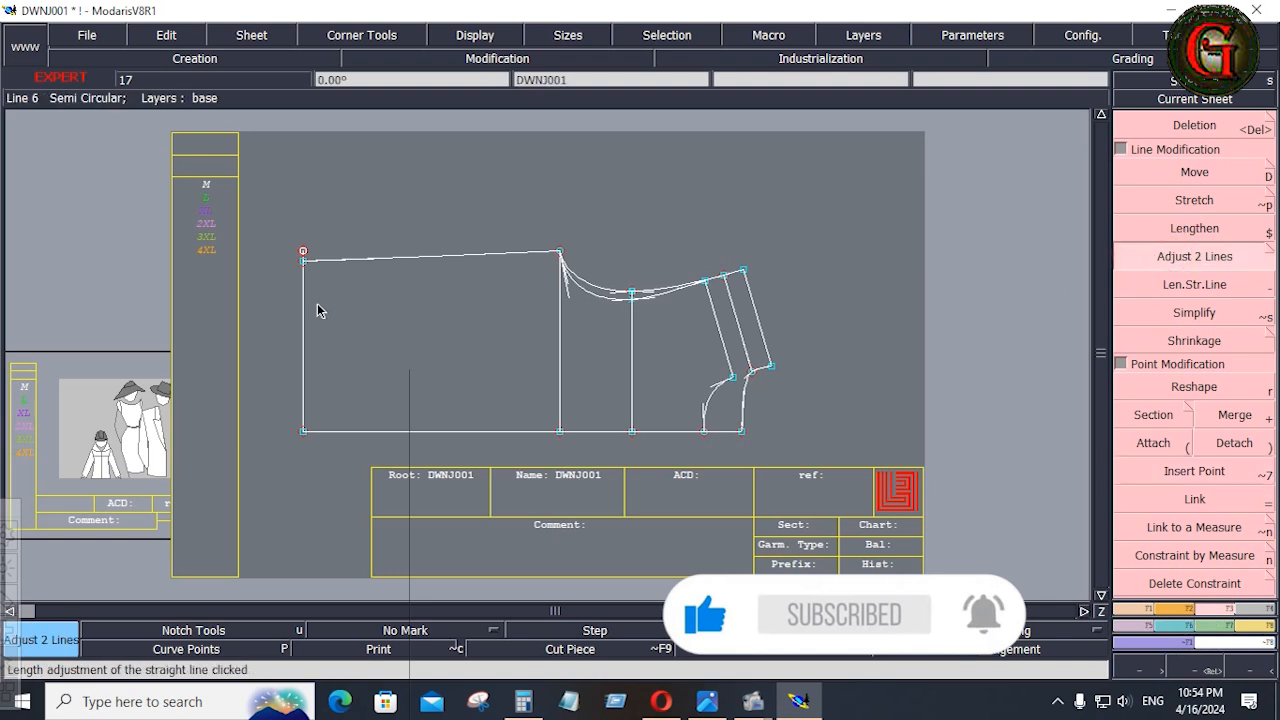
click(334, 269)
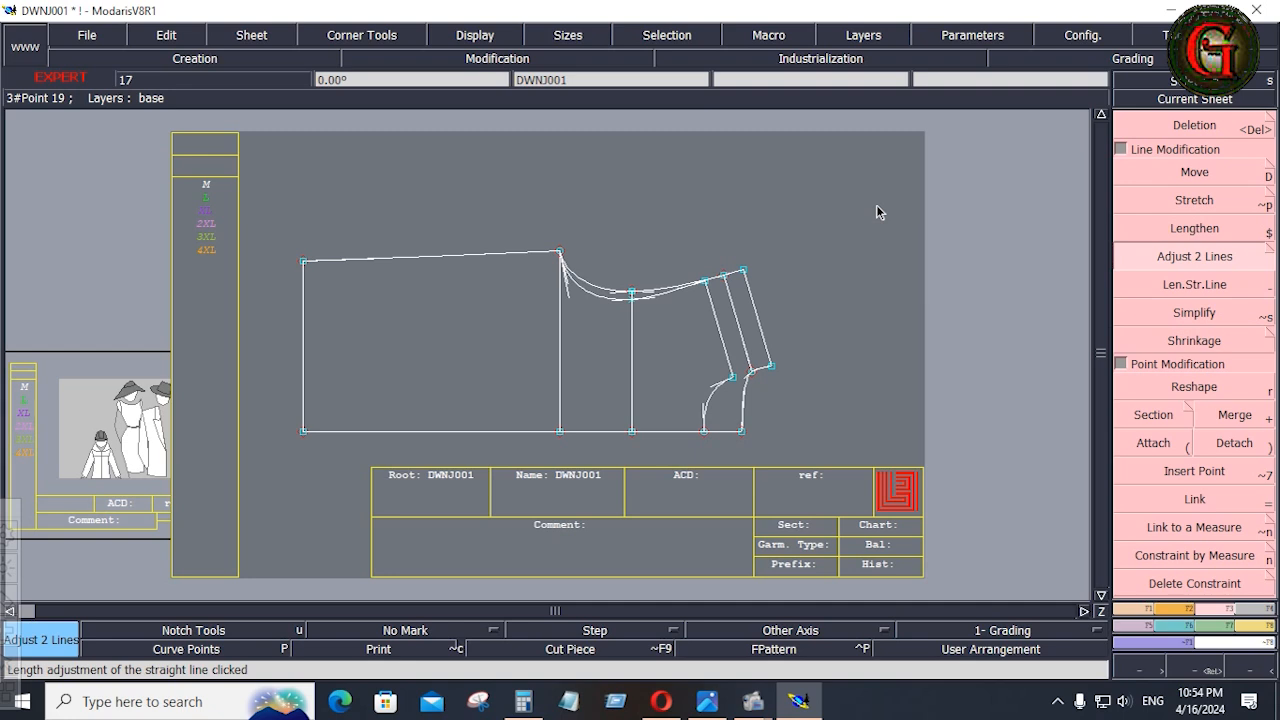
Check the quilting in the tech pack and draw a horizontal Bezier line from the front neck-shoulder point to the hem line.
click(707, 702)
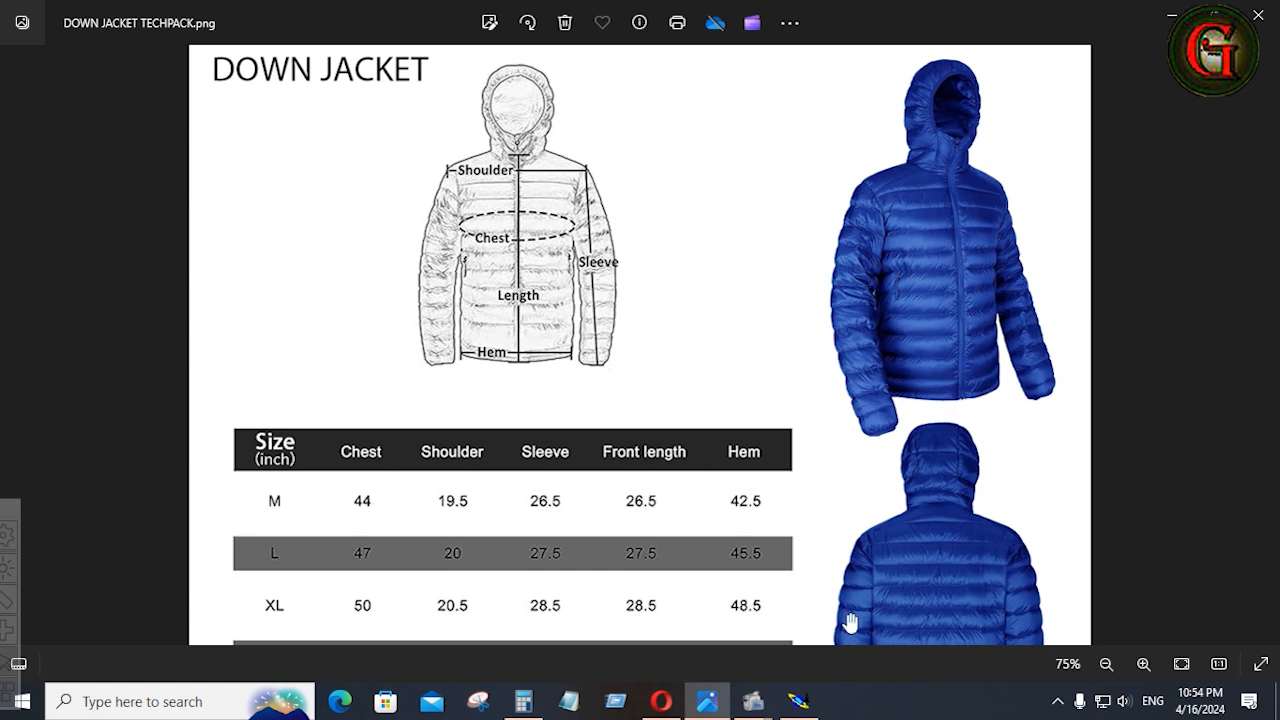
click(800, 704)
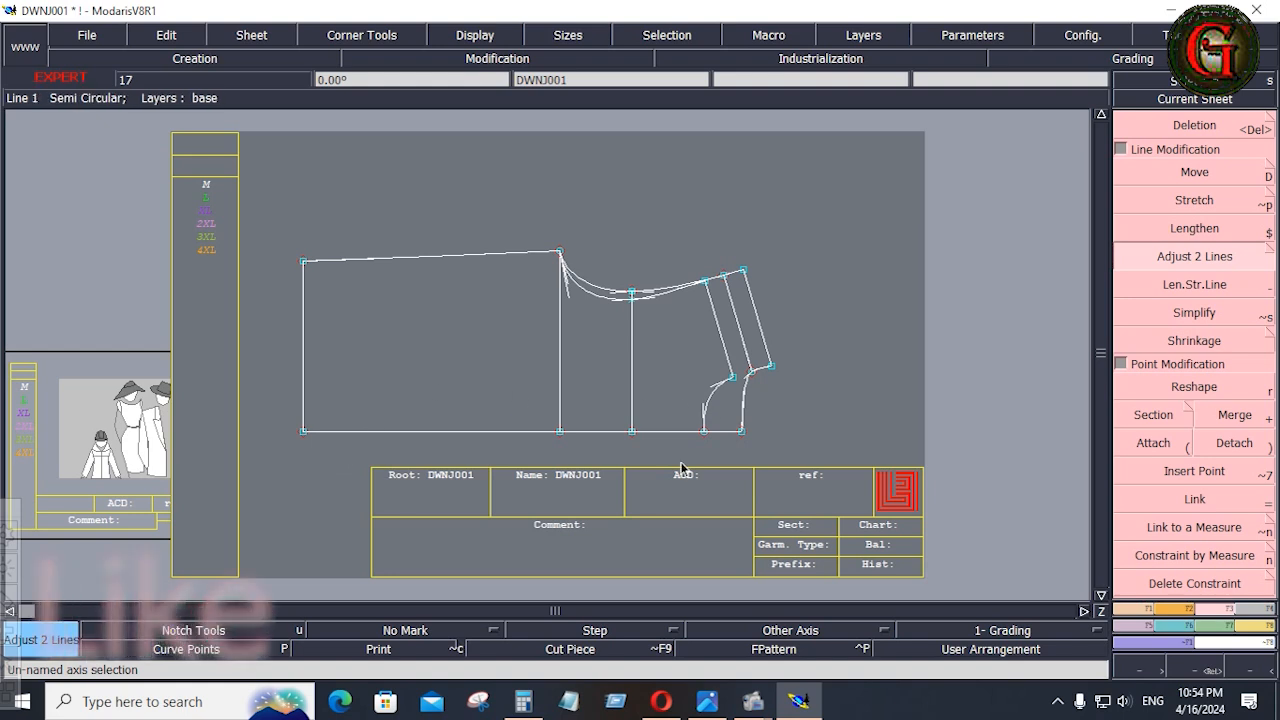
click(1128, 612)
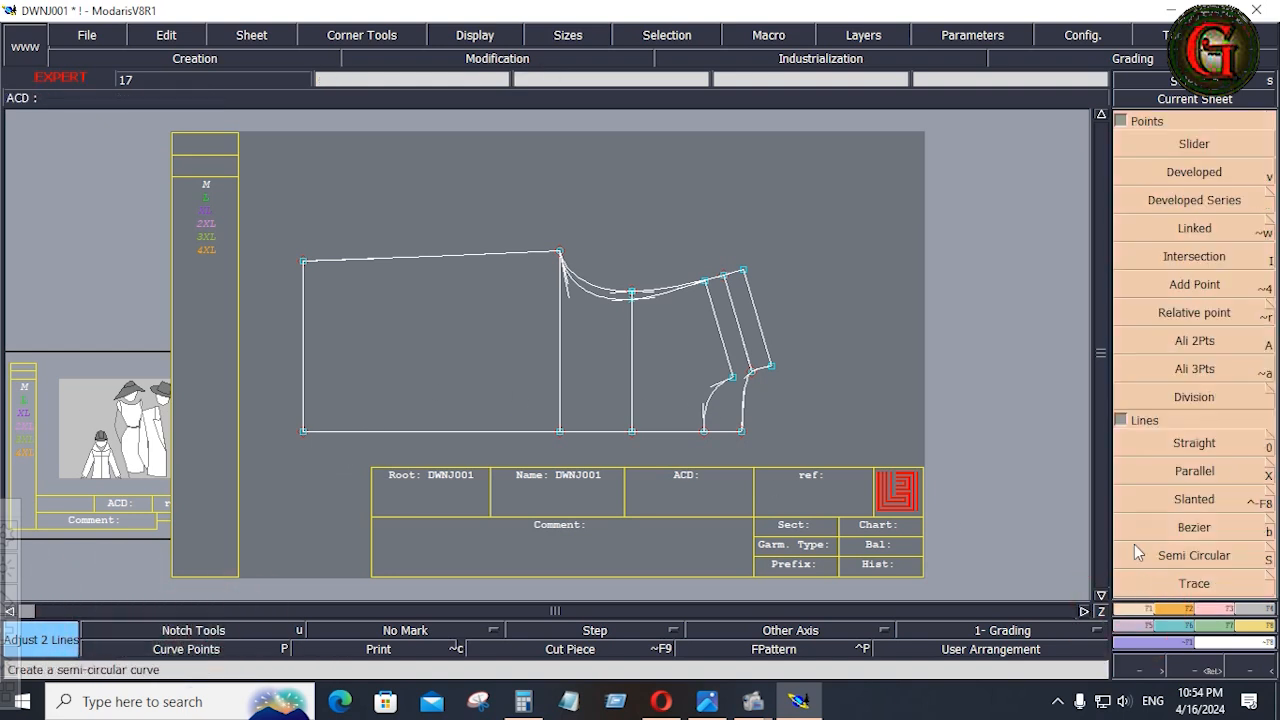
click(1179, 536)
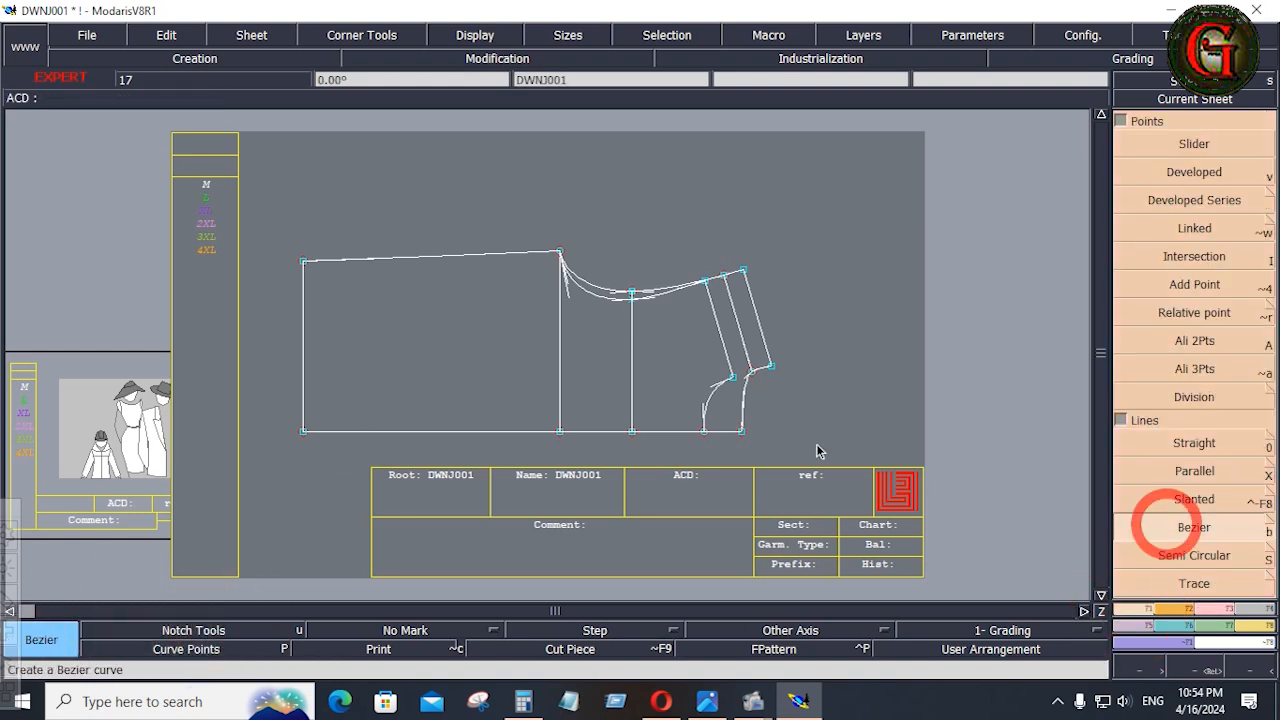
click(733, 380)
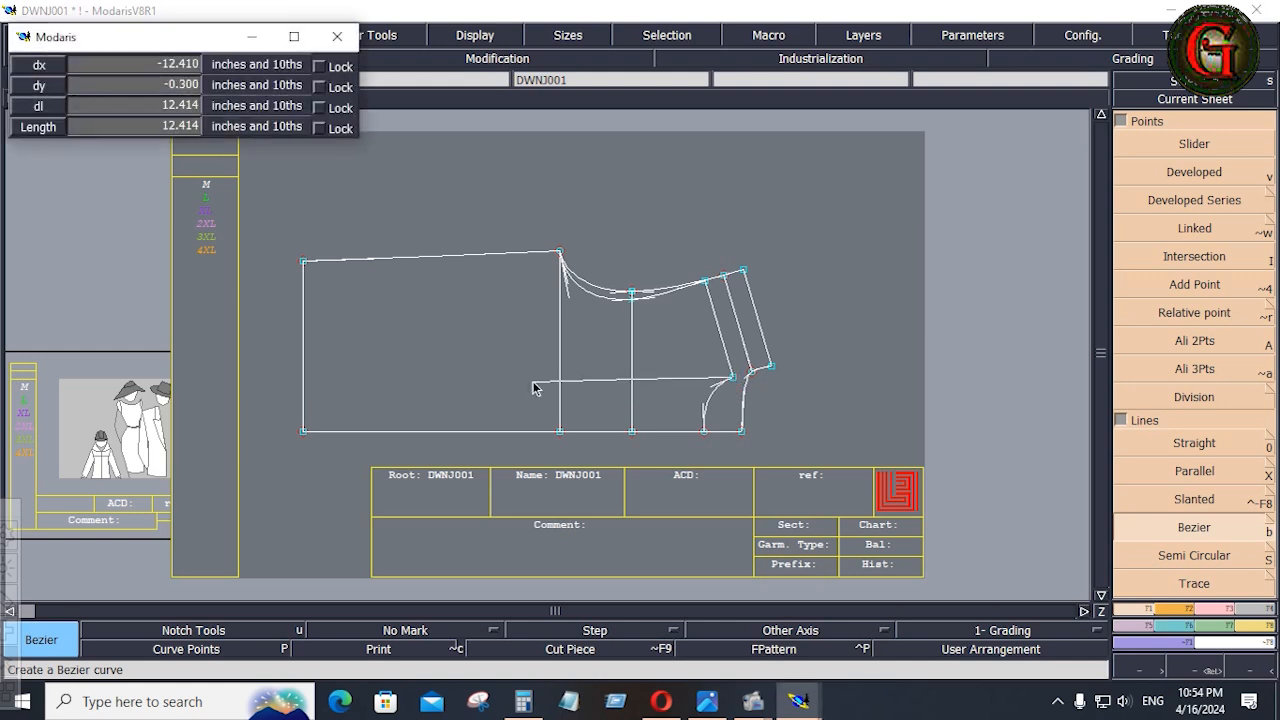
key(ctrl)
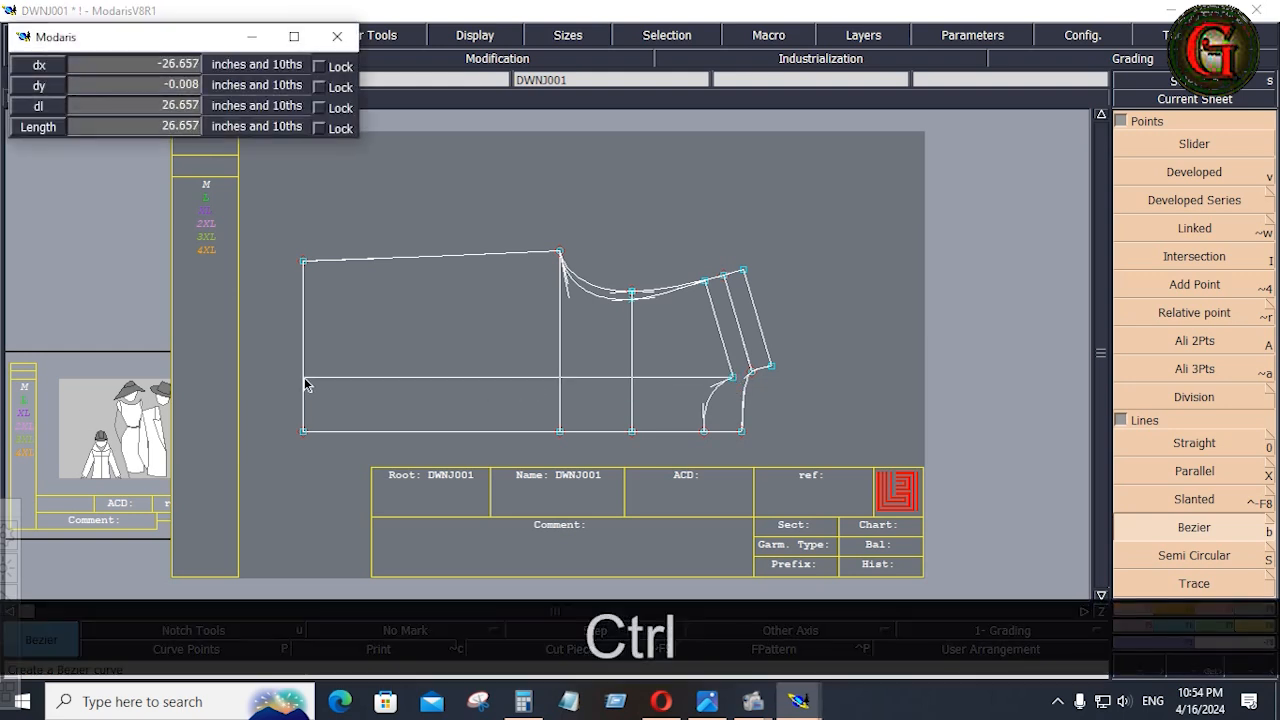
click(305, 380)
Divide the horizontal line between the front neck-shoulder point and the hem into 12 equal parts with Sequence Division.
scroll(1153, 320, down, 3)
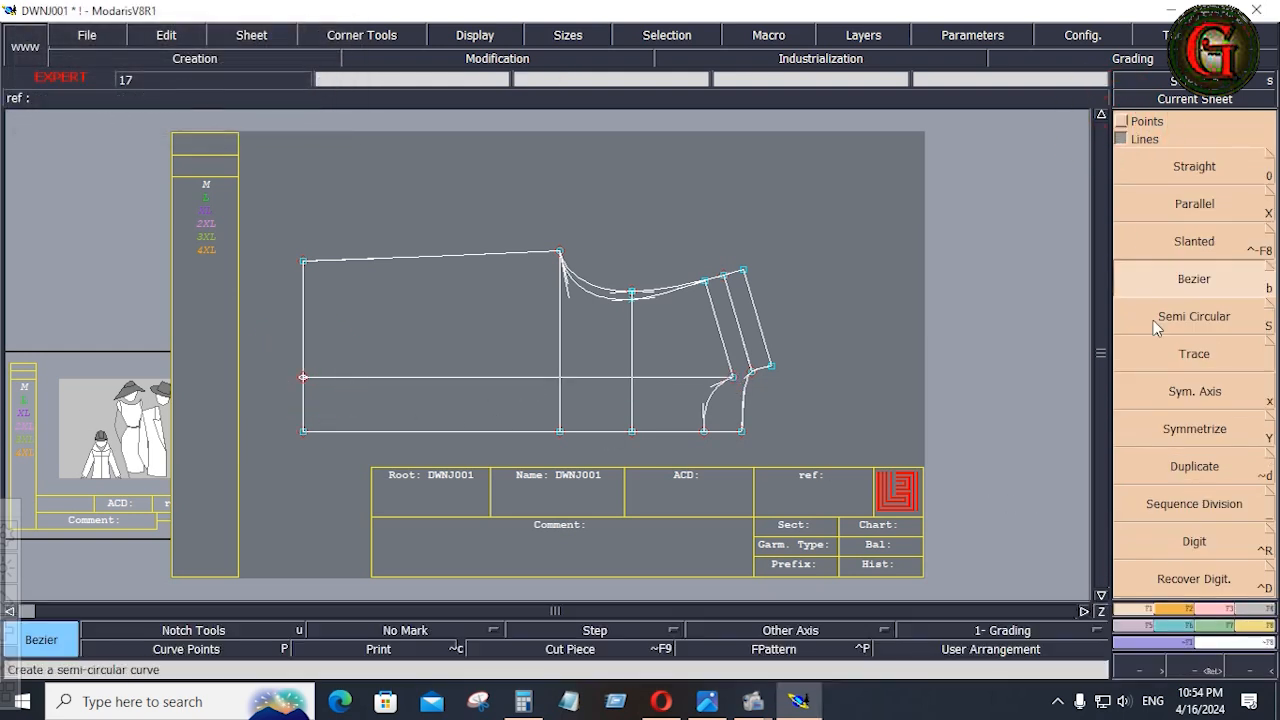
click(1204, 505)
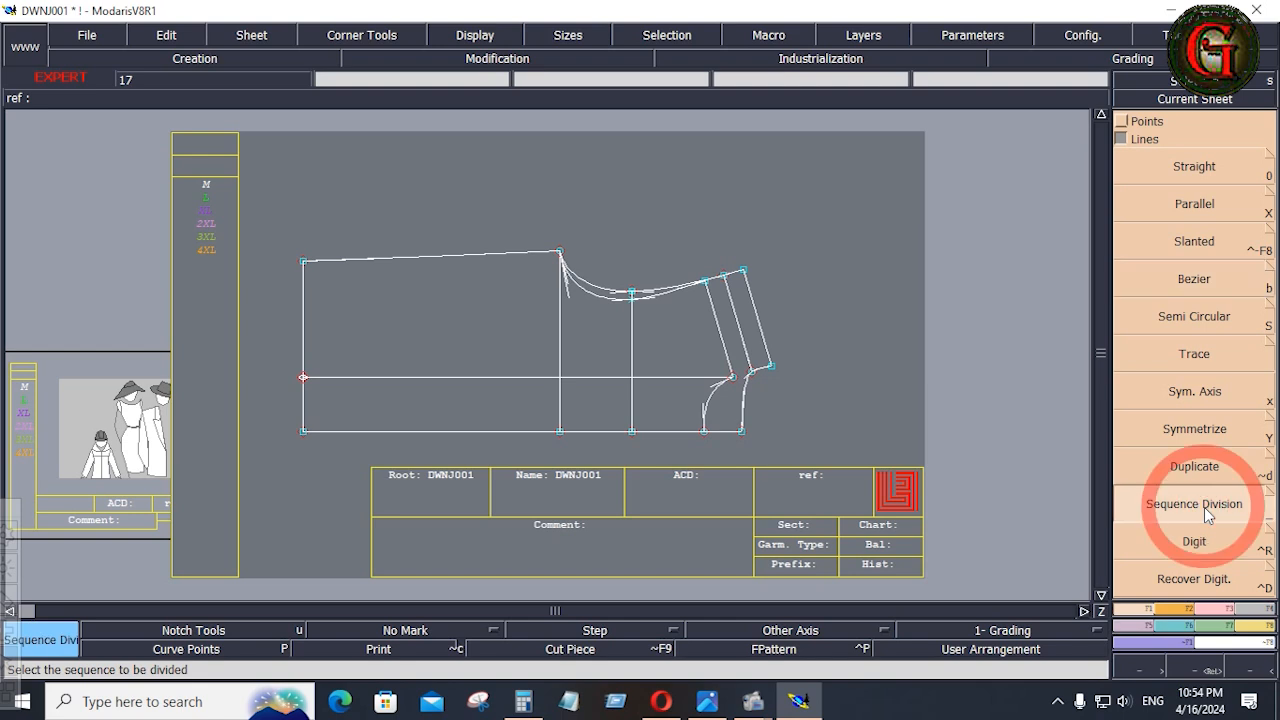
click(733, 378)
click(305, 380)
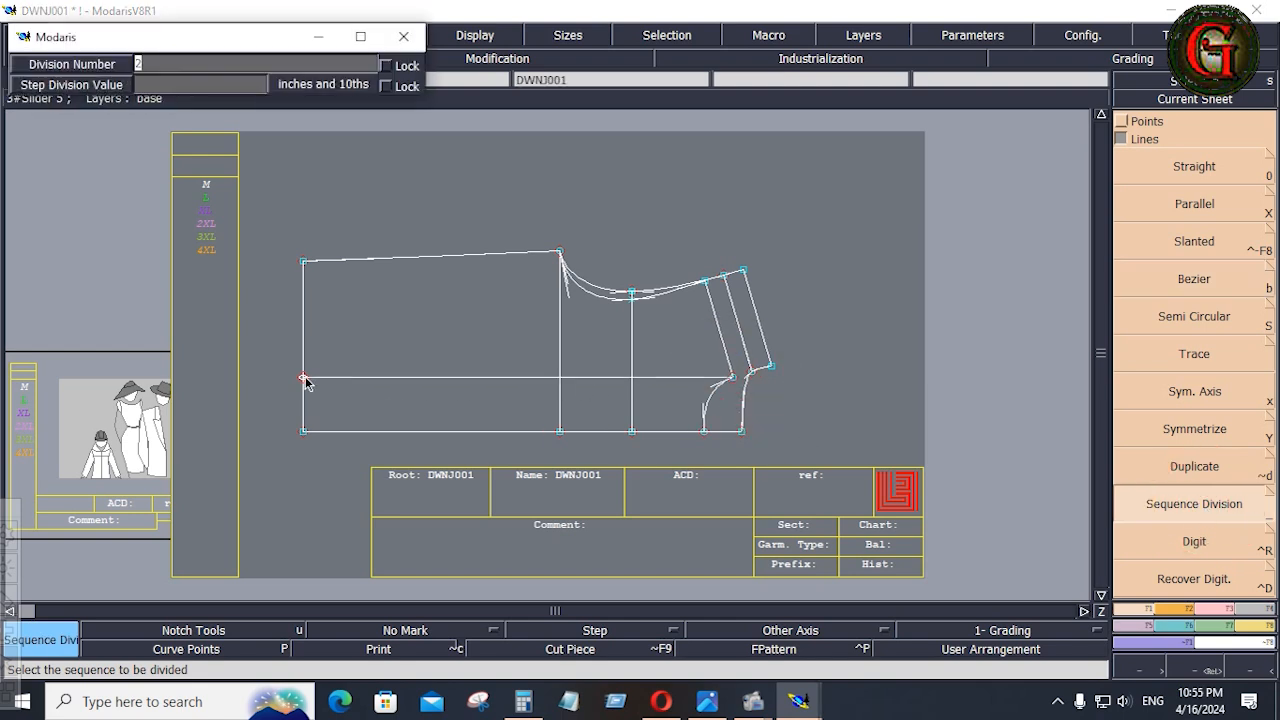
text(12)
key(Return)
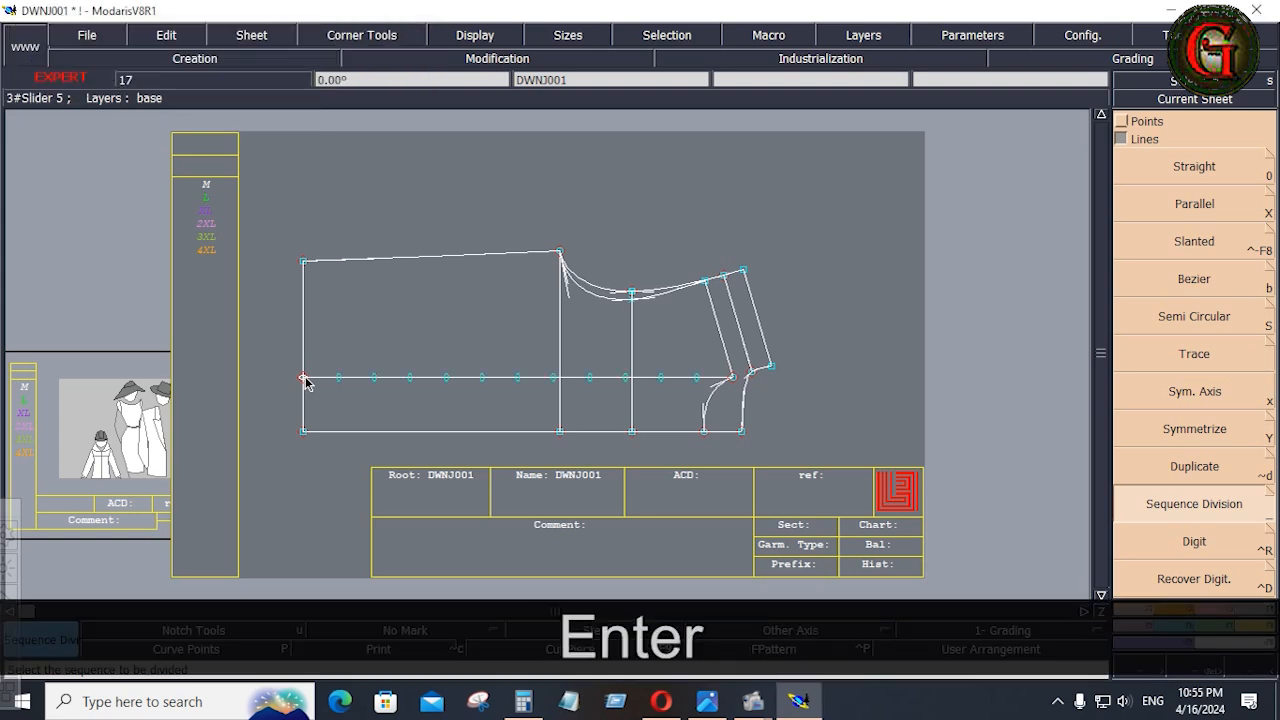
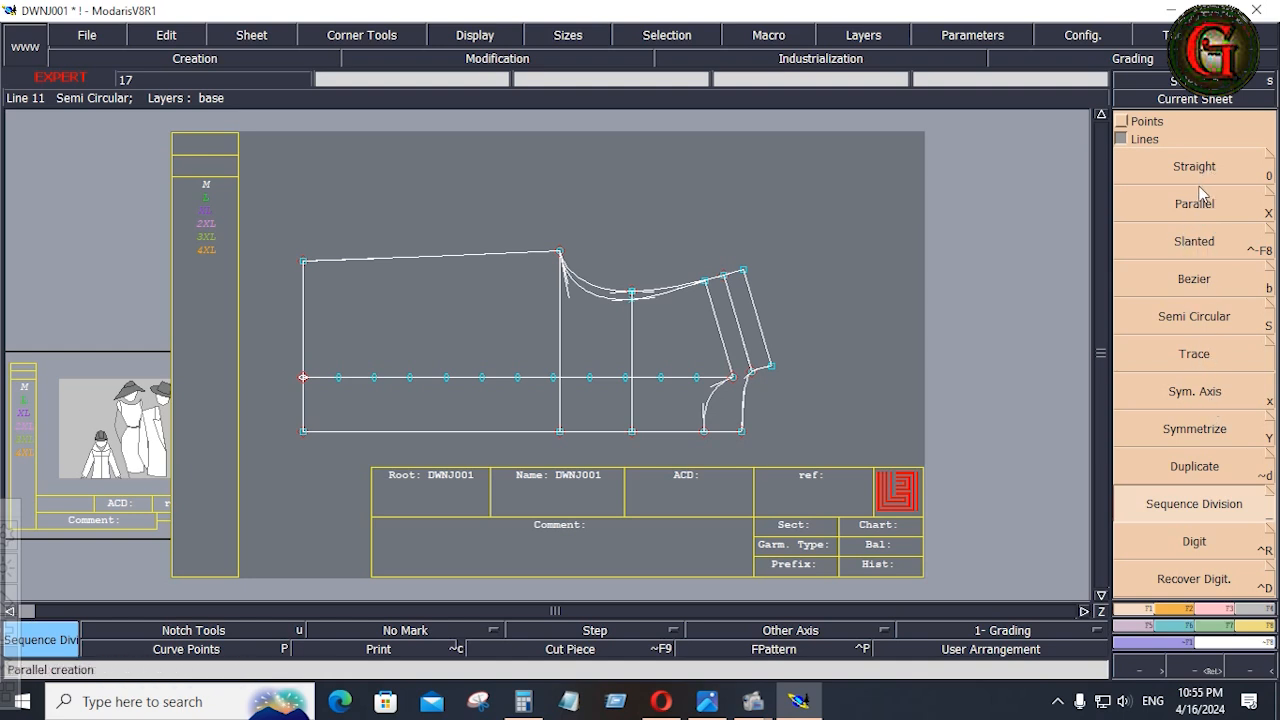
Draw vertical Bezier quilting lines from the four division points nearest the neck to the front armhole curve.
click(1189, 289)
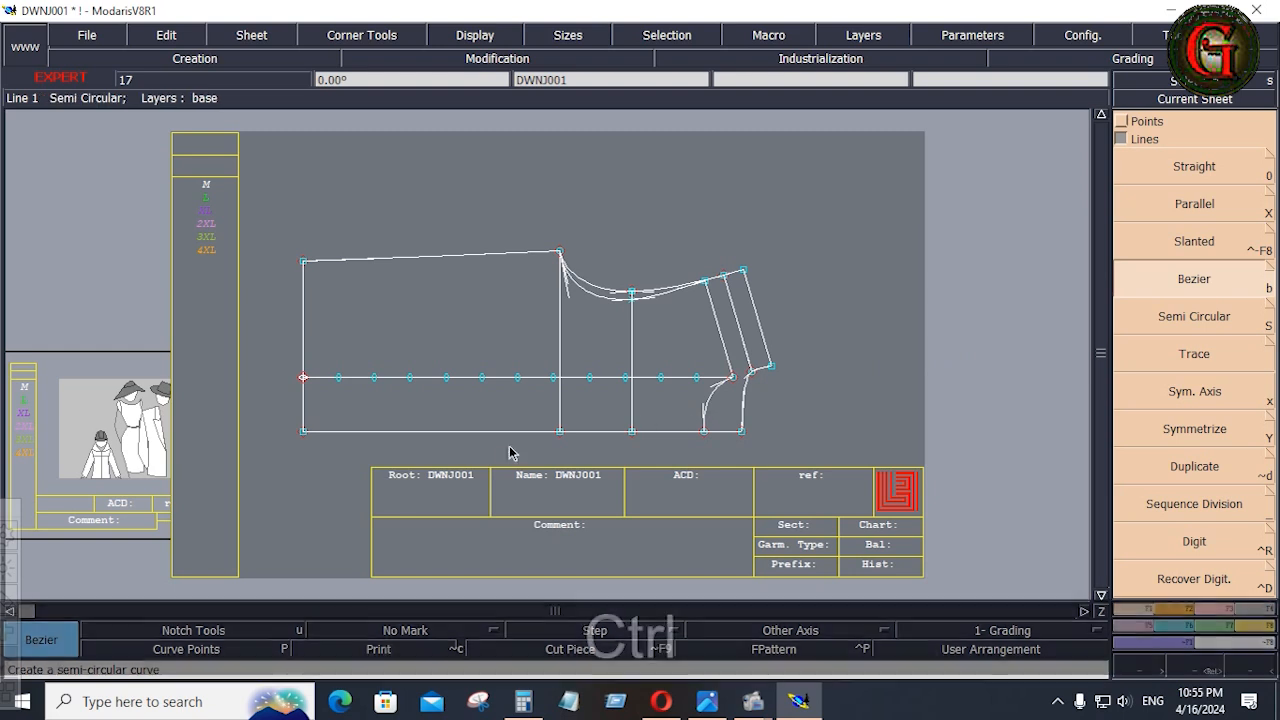
click(697, 377)
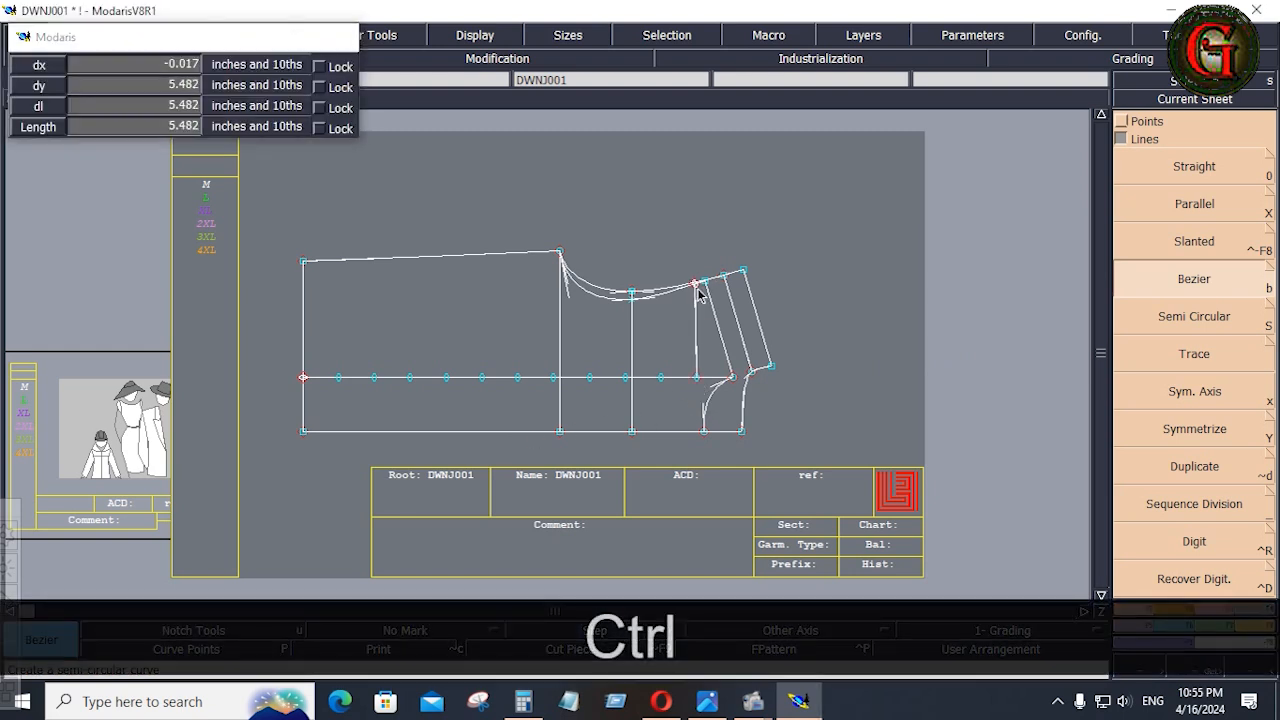
click(695, 284)
click(661, 377)
click(660, 294)
click(625, 377)
click(625, 296)
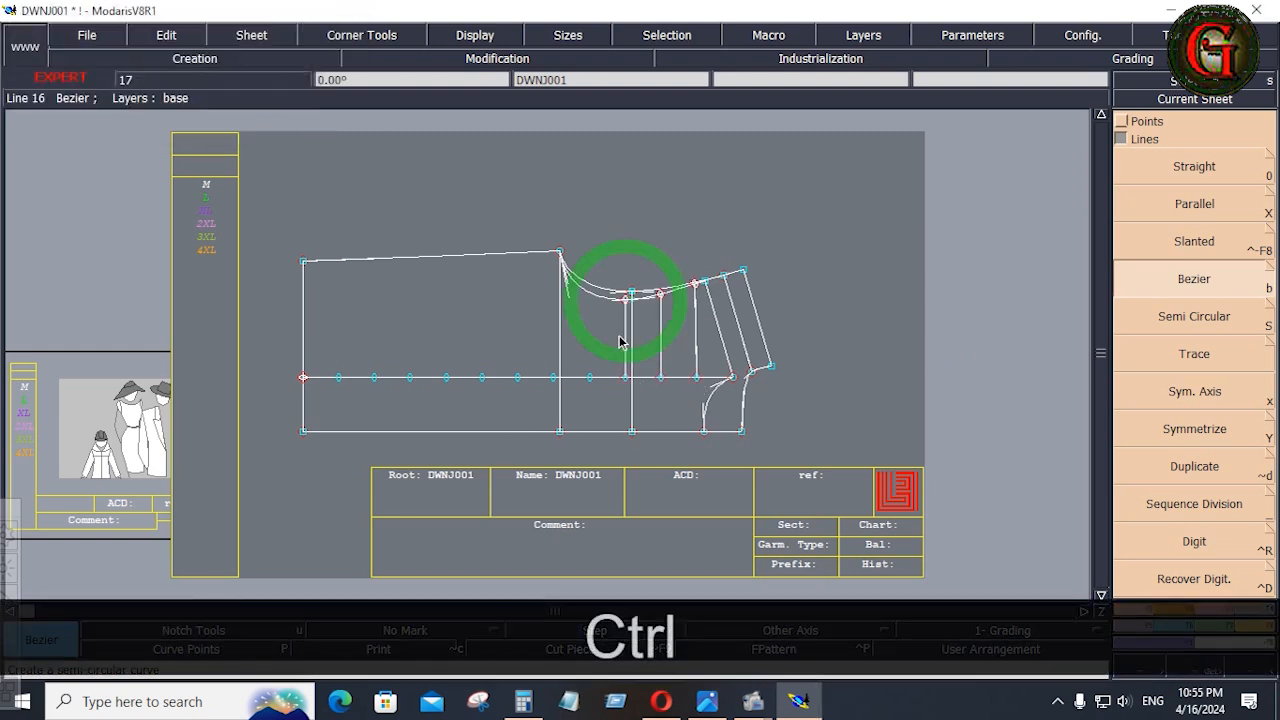
click(590, 377)
click(590, 293)
click(559, 377)
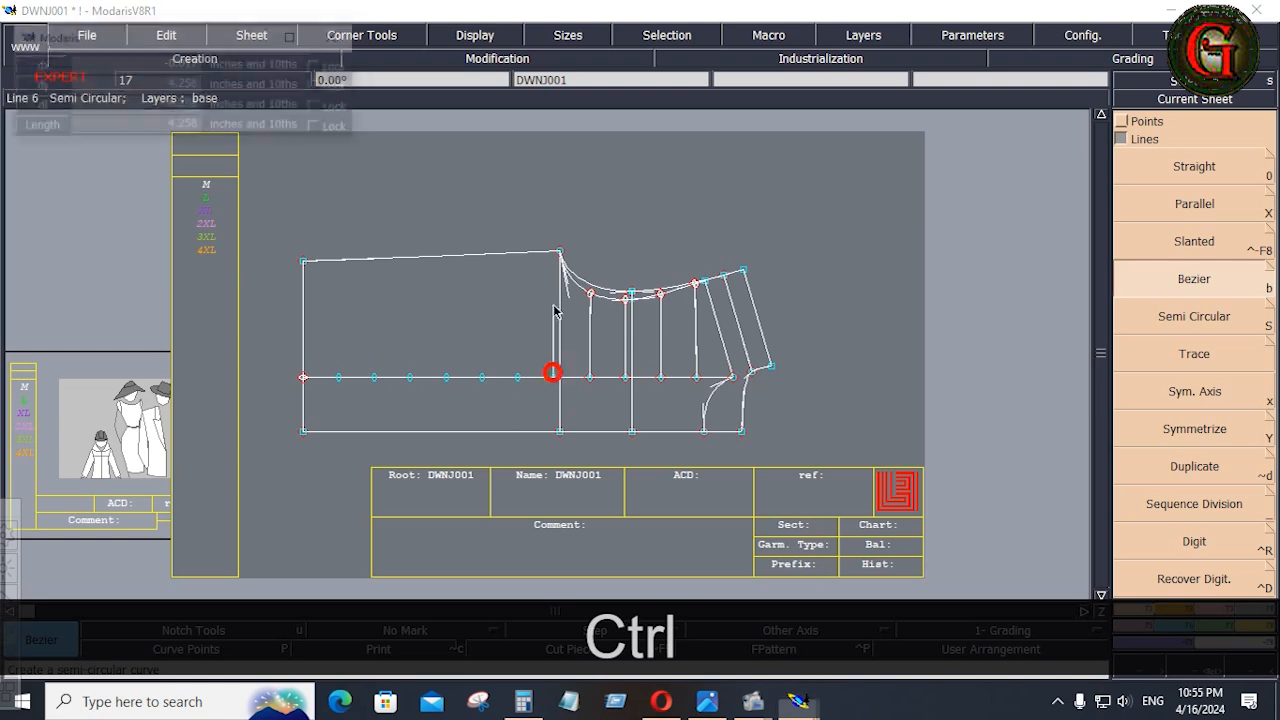
click(556, 257)
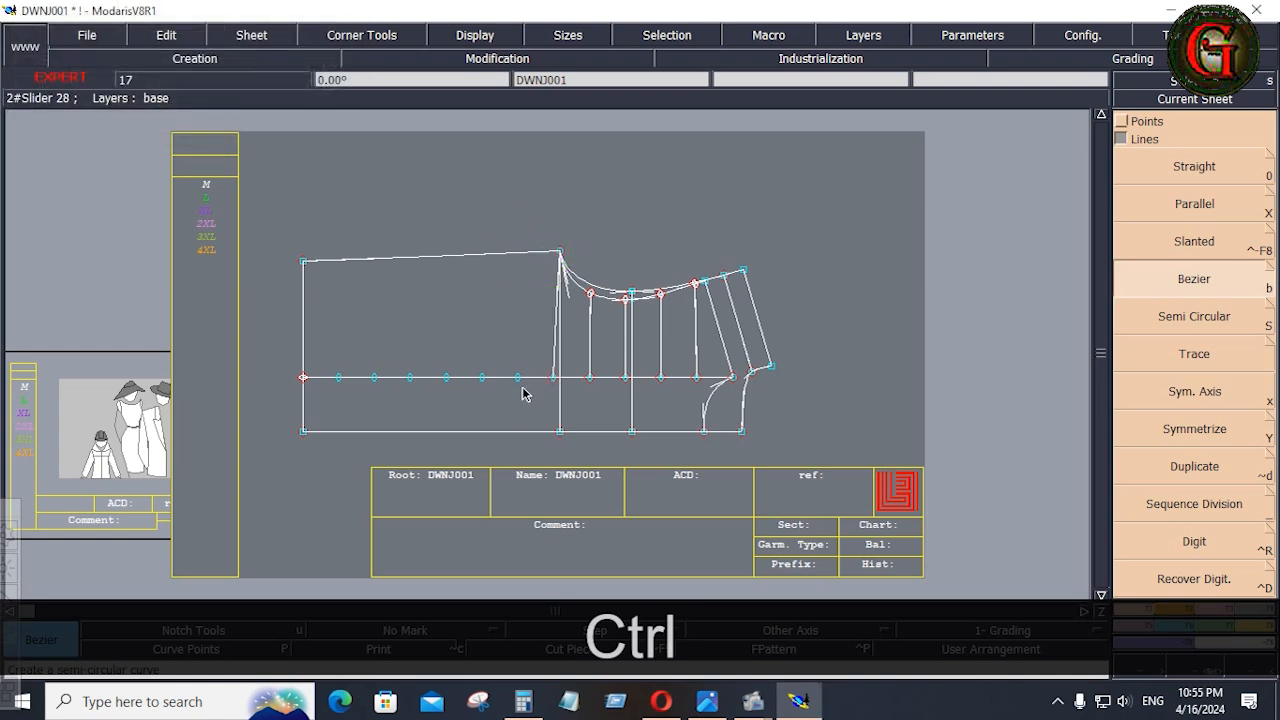
key(ctrl+z)
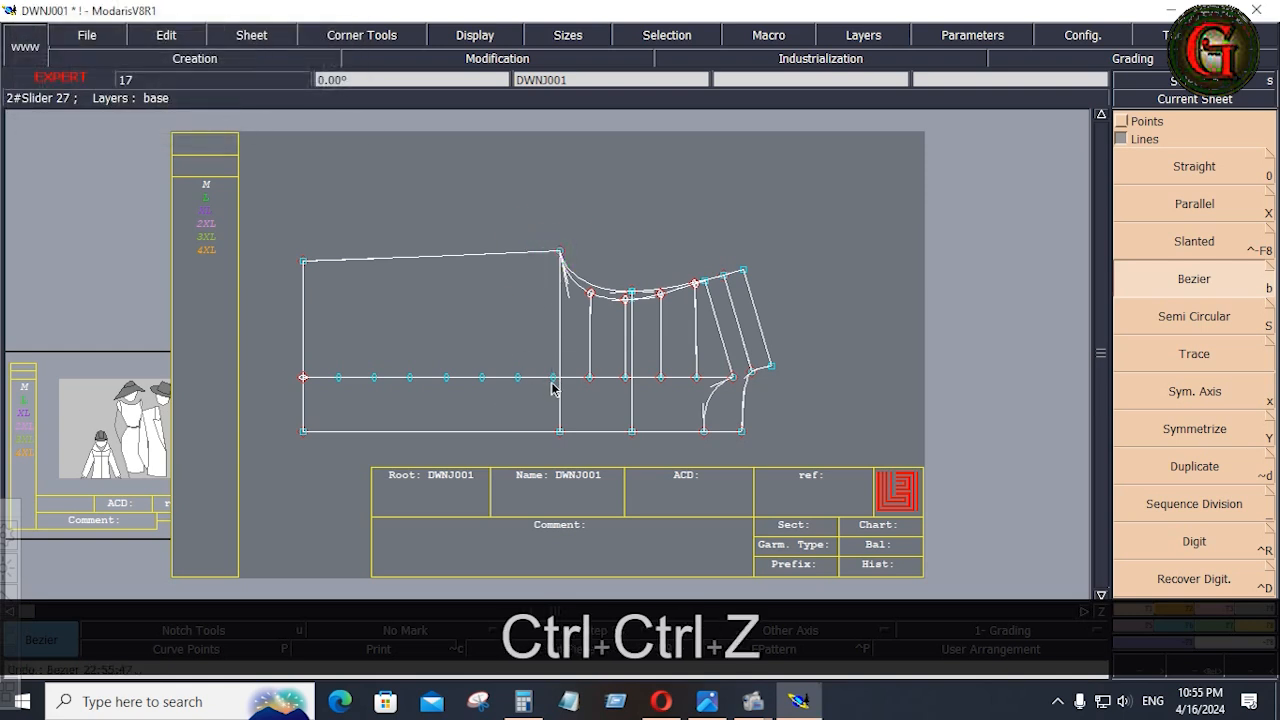
Draw a vertical Bezier line from the division point beside the underarm to beyond the side seam, and delete the two old chest and armhole construction lines.
click(553, 378)
click(555, 177)
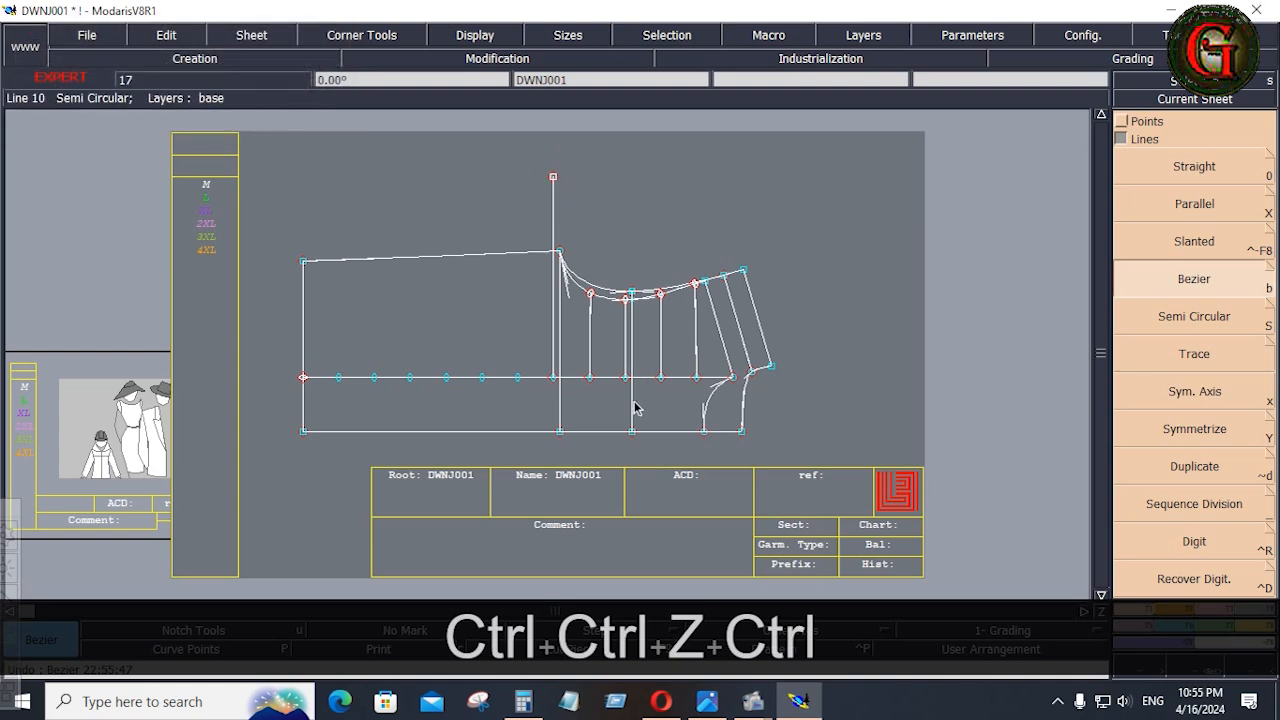
key(Delete)
click(631, 406)
click(557, 405)
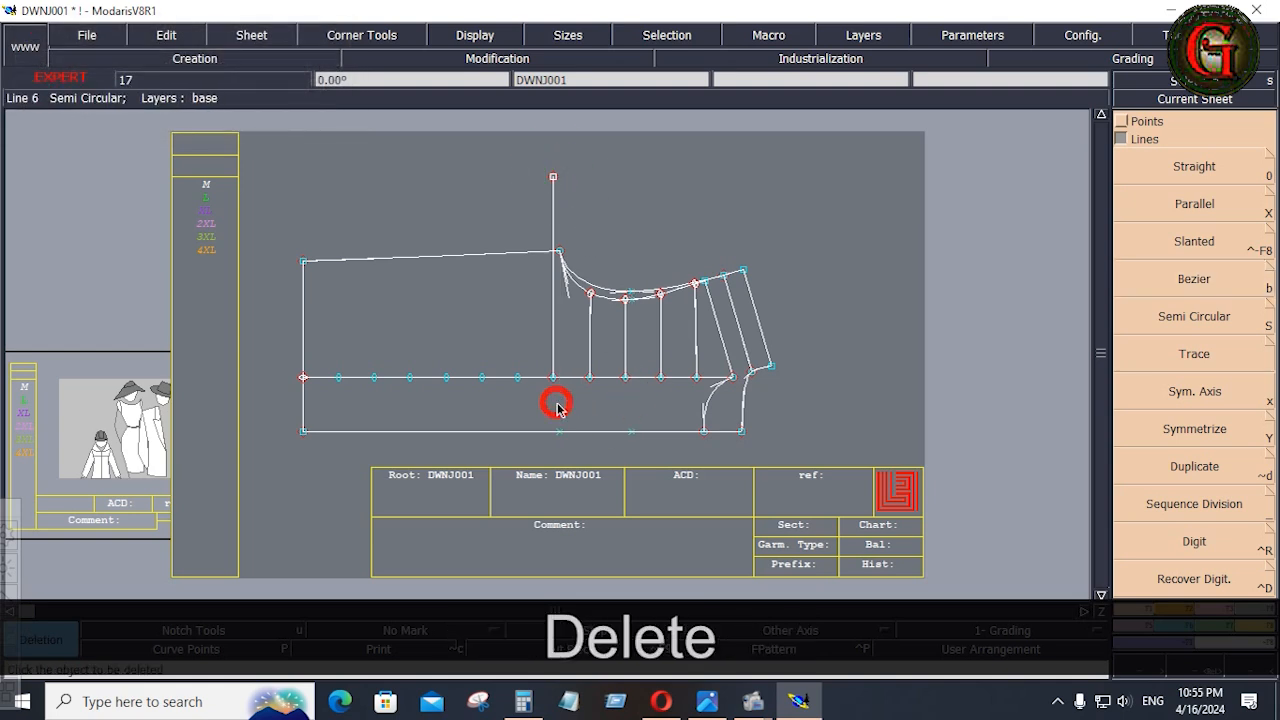
Draw vertical Bezier quilting lines from the six division points between underarm and hem to the side seam.
click(1207, 279)
click(518, 378)
ctrl+click(521, 253)
click(482, 378)
ctrl+click(485, 254)
click(446, 378)
ctrl+click(449, 256)
click(410, 378)
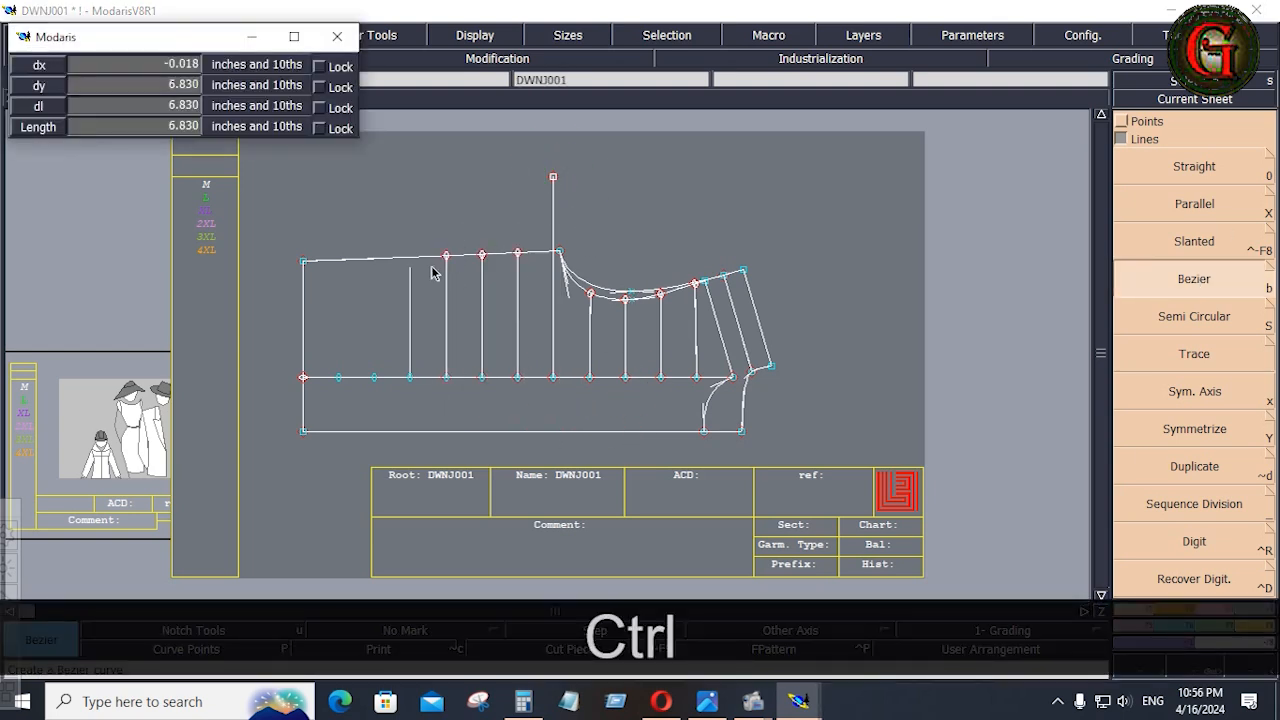
ctrl+click(411, 257)
click(374, 378)
ctrl+click(376, 258)
click(338, 378)
ctrl+click(340, 260)
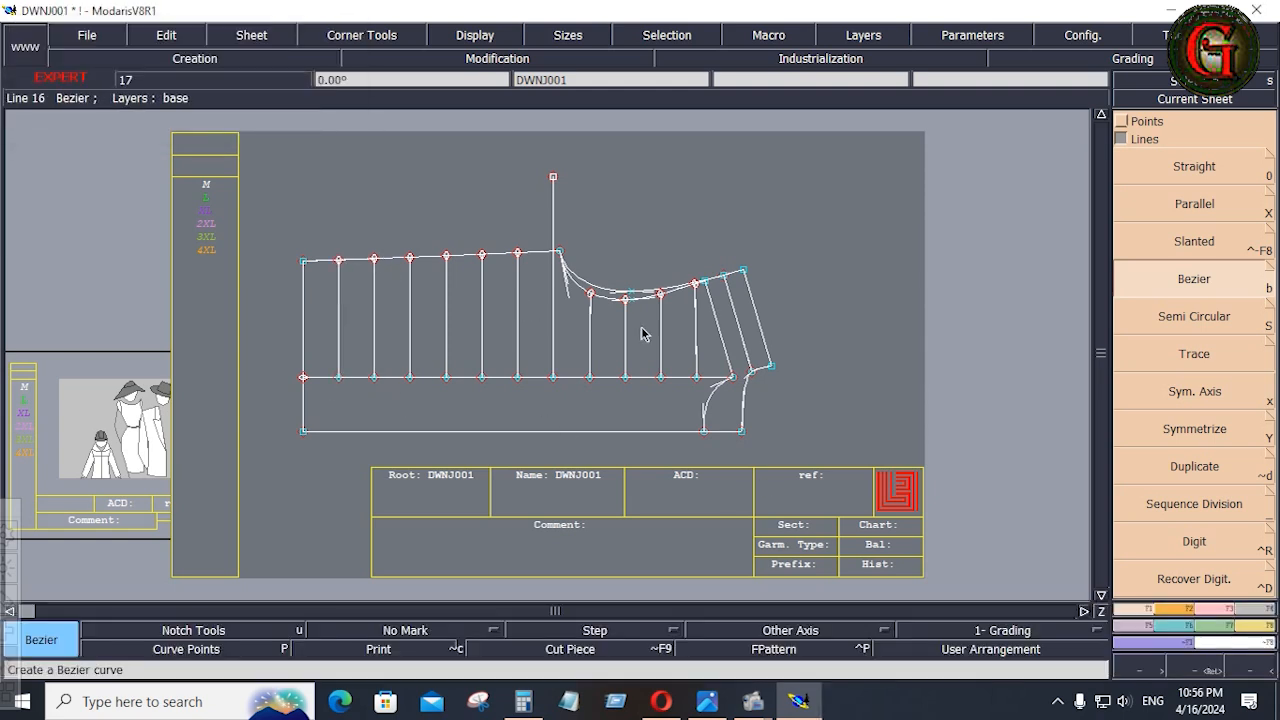
Extend the six quilting lines between underarm and hem to the centre front line with Adjust 2 Lines.
click(1227, 609)
click(1190, 254)
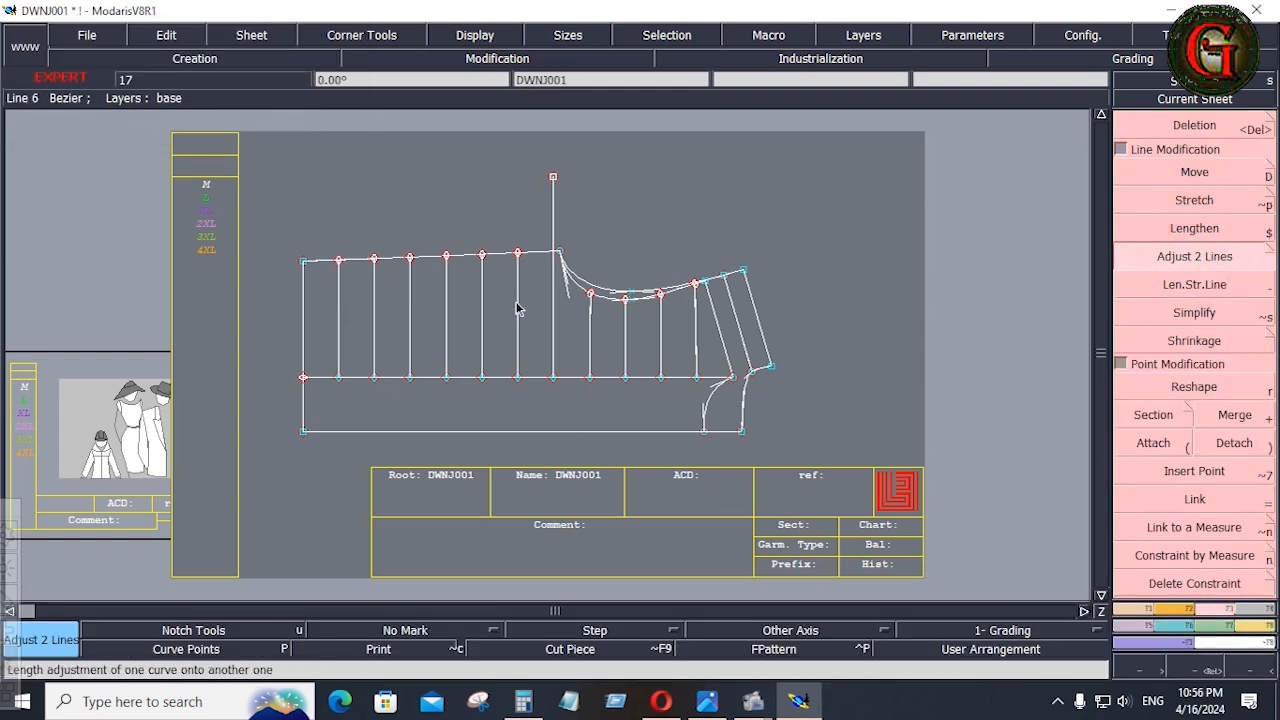
click(517, 323)
click(524, 435)
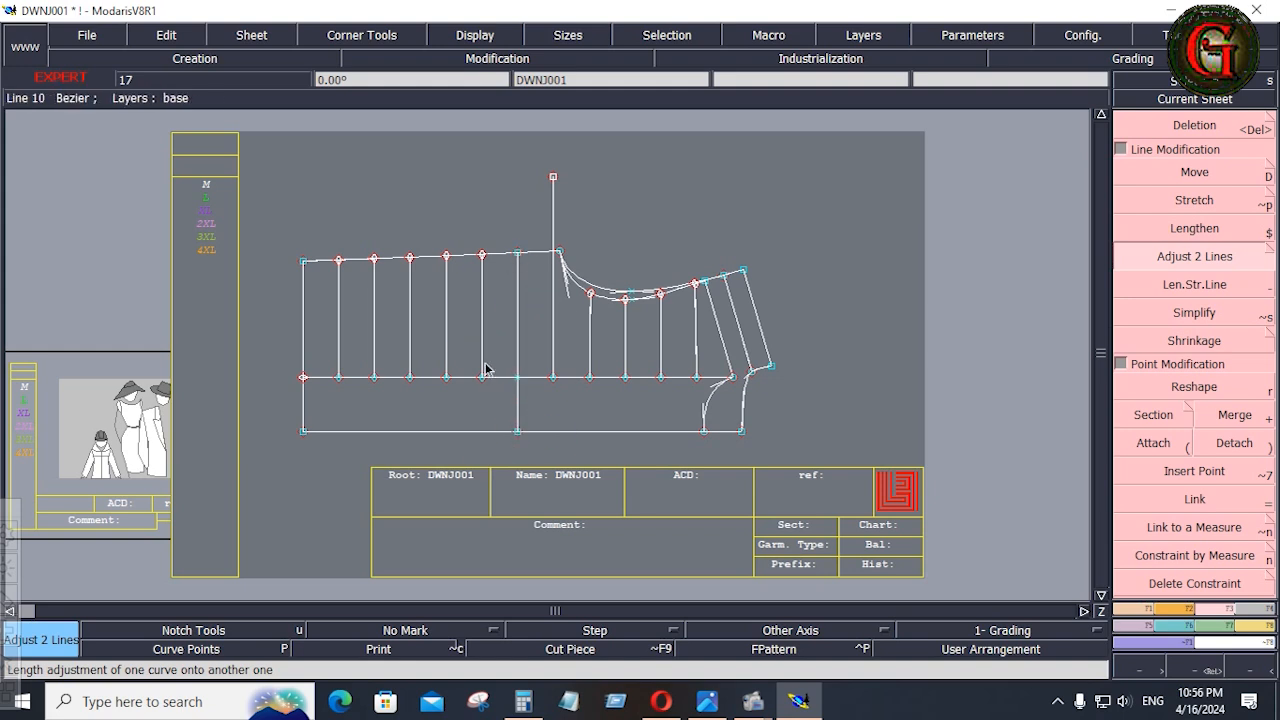
click(481, 345)
click(478, 433)
click(449, 431)
click(415, 334)
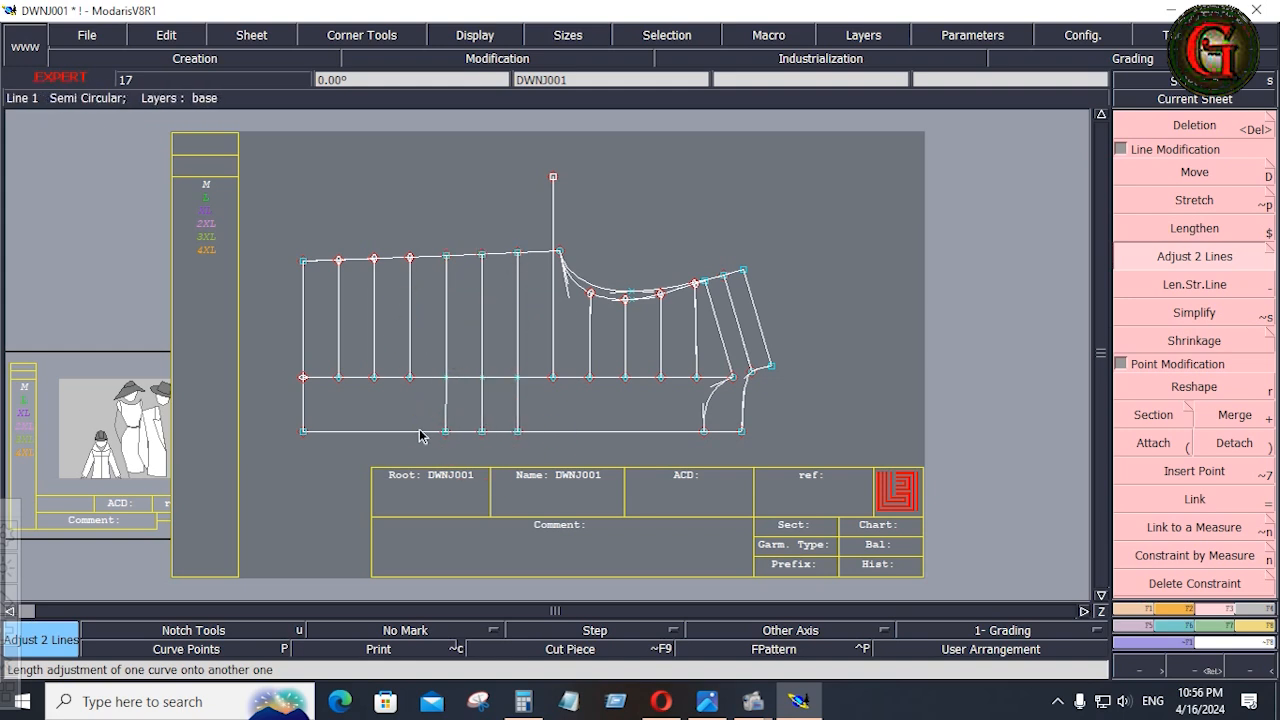
click(416, 430)
click(376, 336)
click(378, 431)
click(339, 335)
click(342, 432)
Extend the quilting lines at the underarm and across the armhole area to the centre front line.
click(553, 340)
click(557, 428)
click(590, 342)
click(593, 433)
click(624, 340)
click(628, 433)
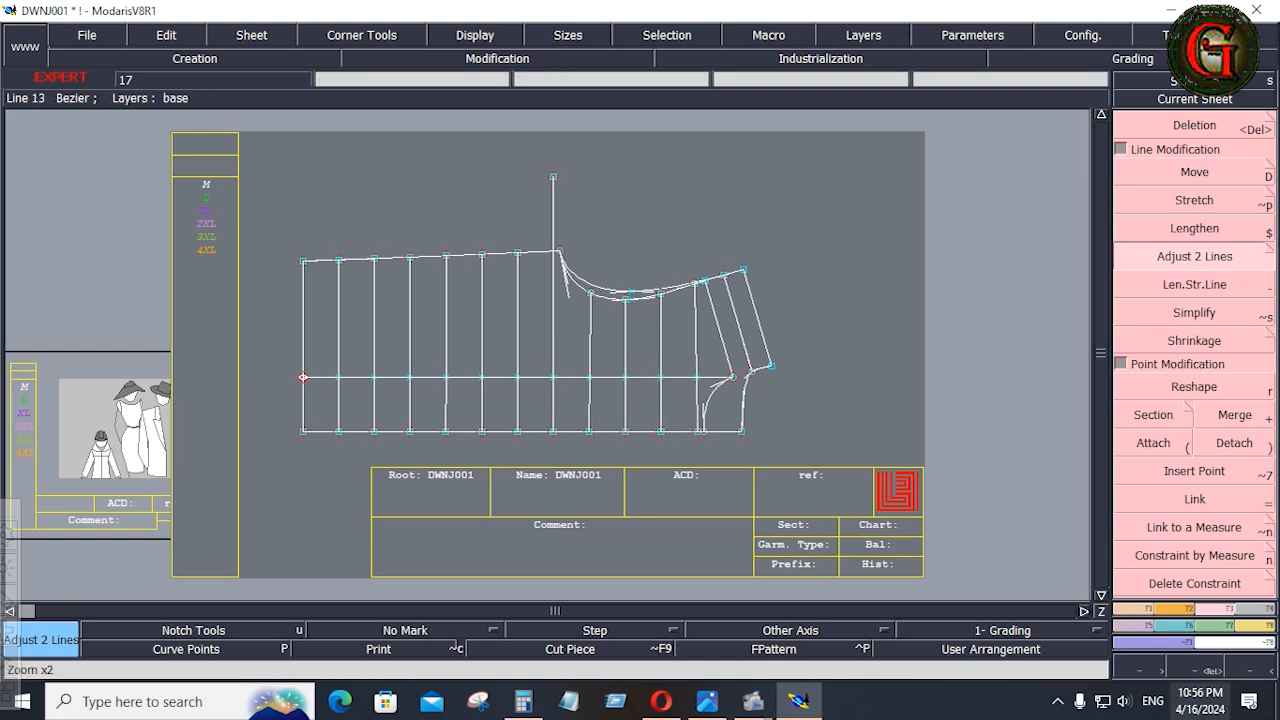
Align the endpoints of the slightly tilted quilting lines vertically with Ali 2Pts, including the line nearest the neck.
click(1148, 612)
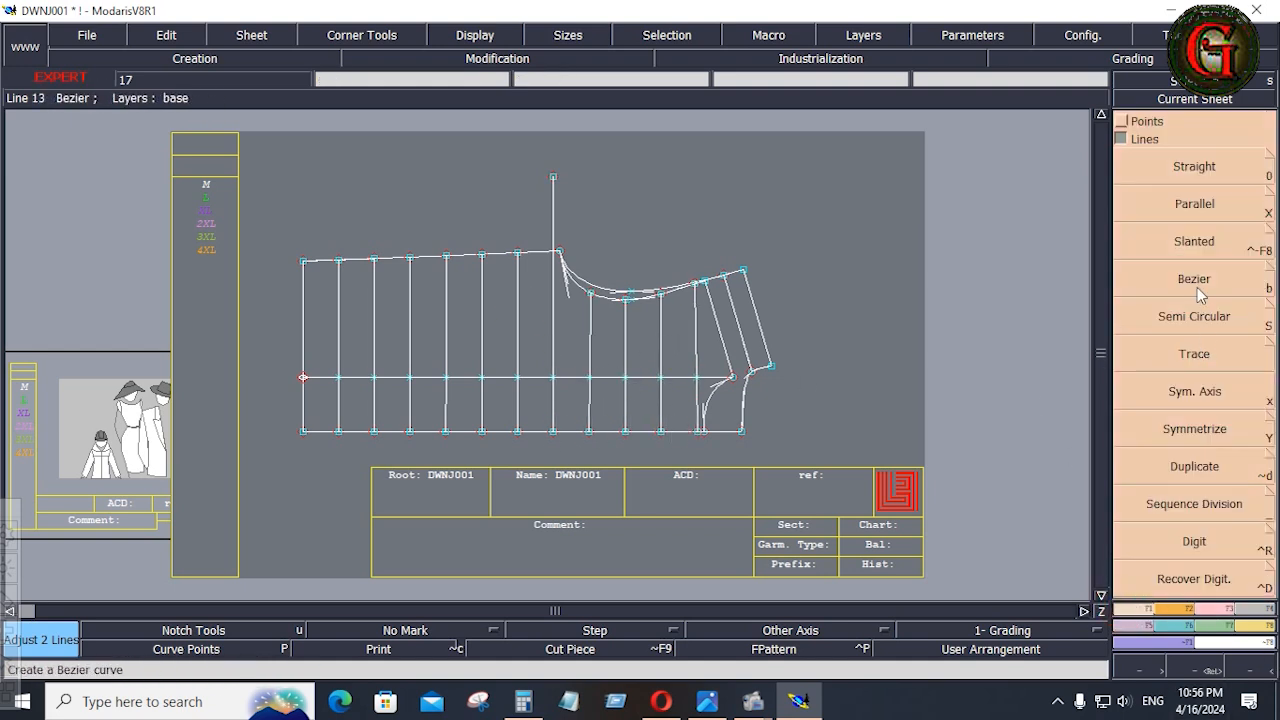
click(1121, 121)
click(1196, 338)
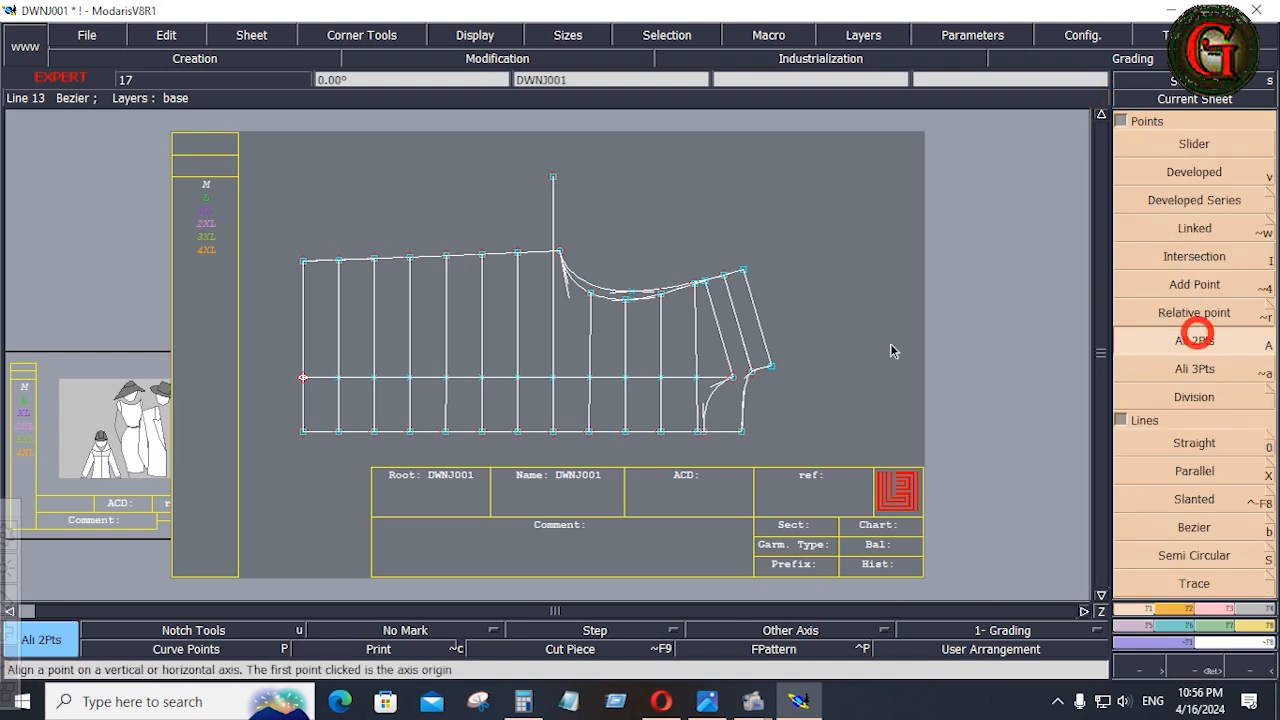
click(697, 434)
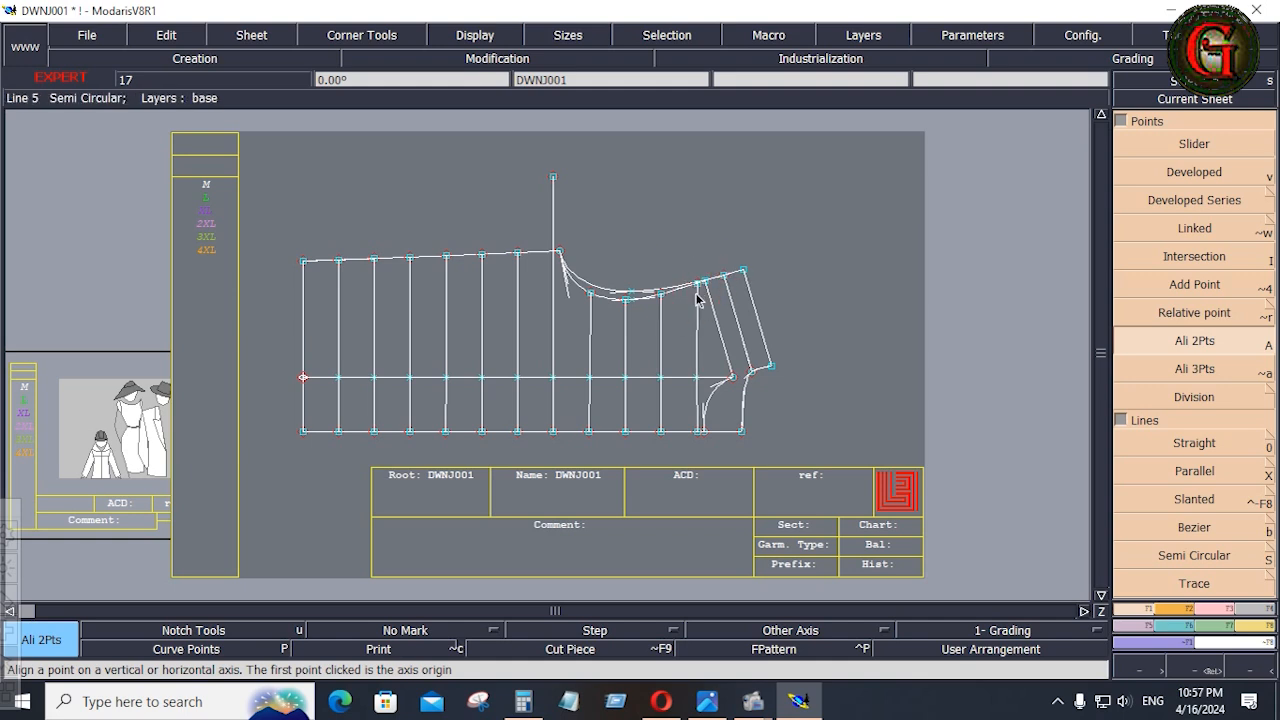
click(589, 432)
click(591, 294)
click(446, 432)
click(458, 260)
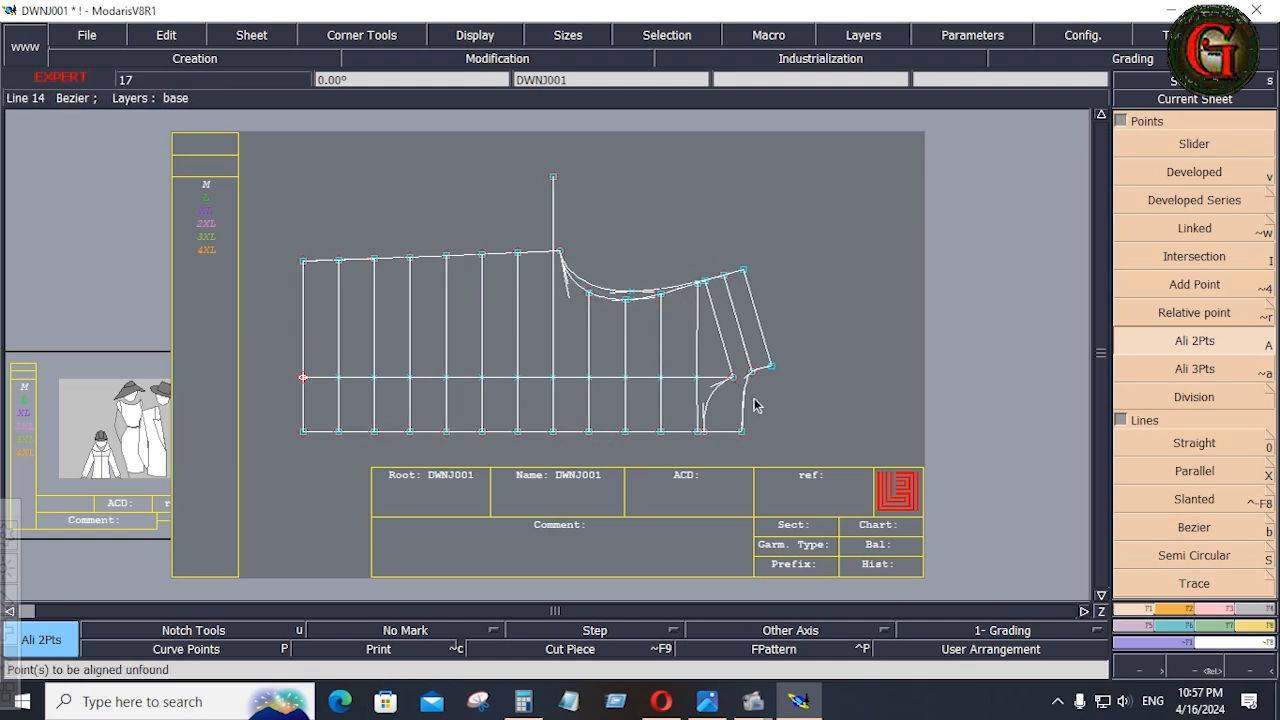
click(698, 432)
click(694, 378)
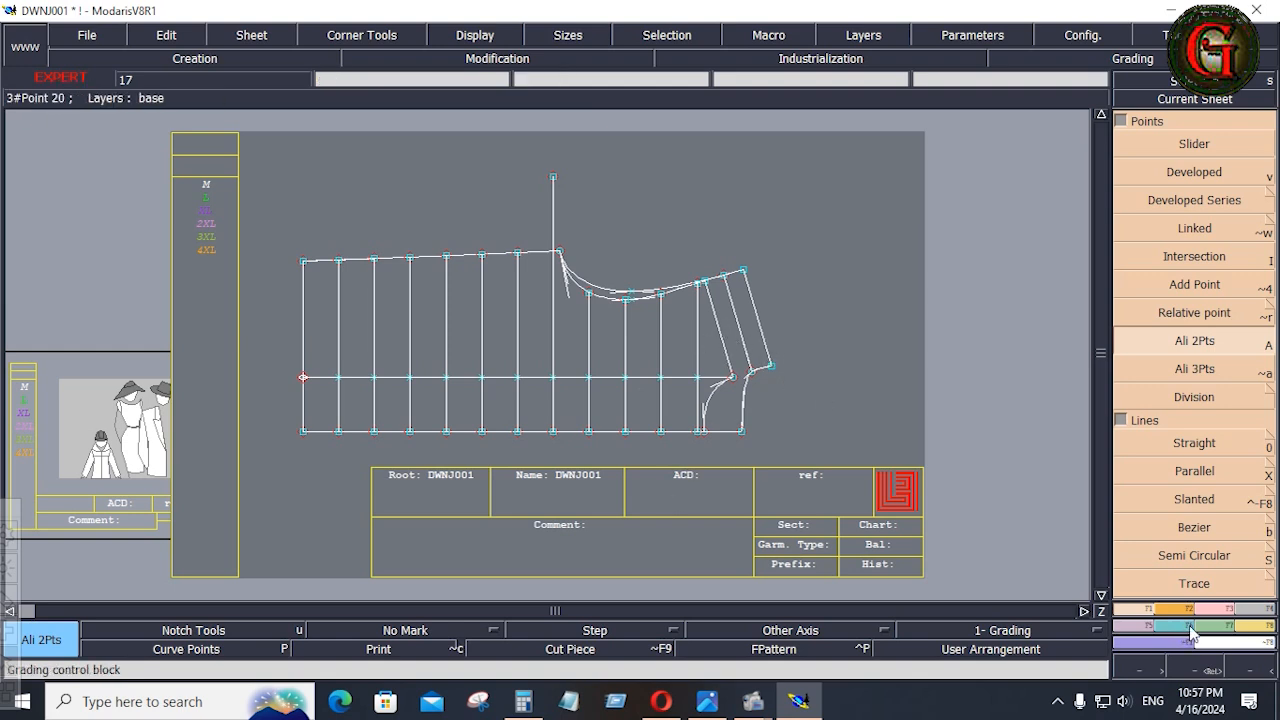
Measure the horizontal spacing between the two quilting lines nearest the neck with Length Measure.
click(1265, 626)
click(1194, 272)
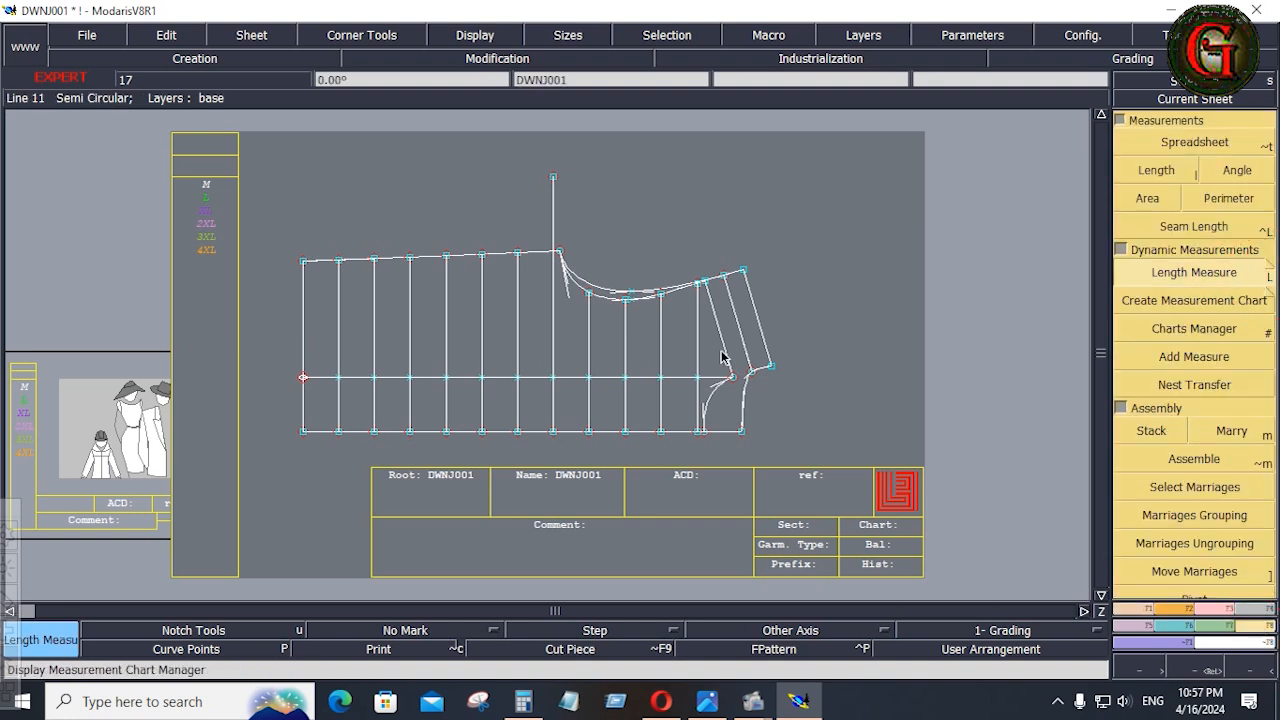
click(662, 348)
key(space)
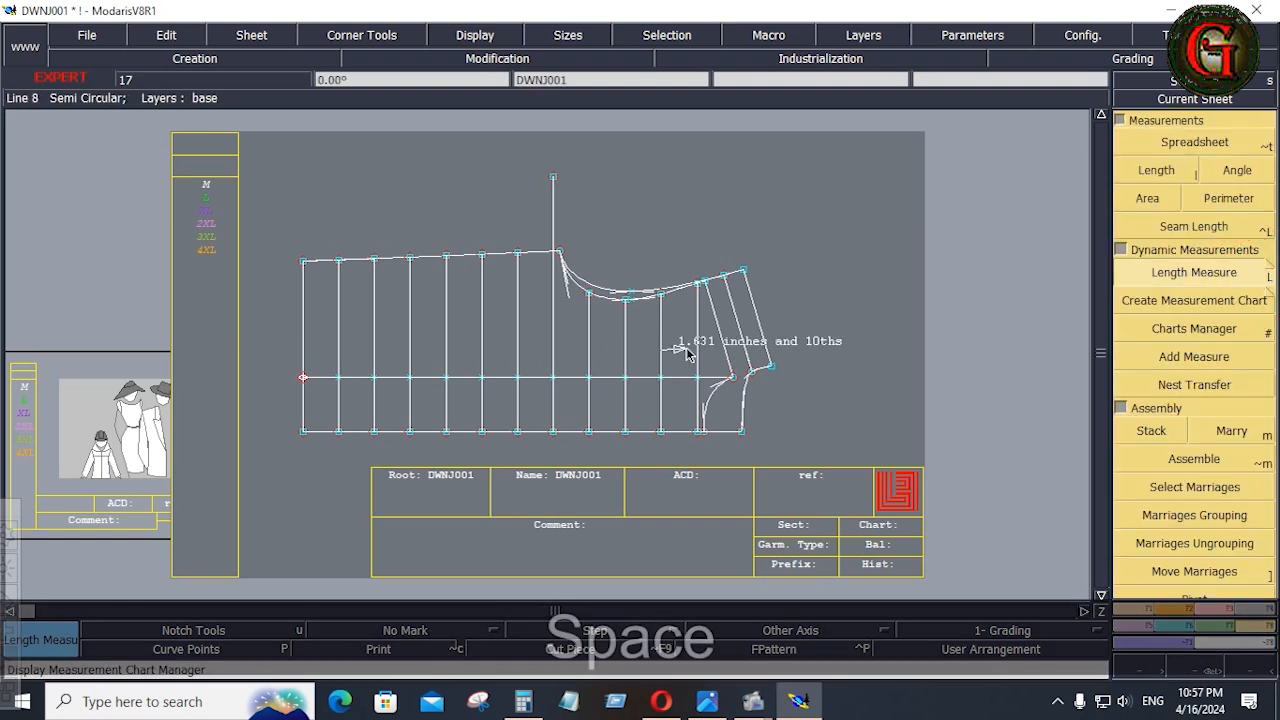
key(ctrl)
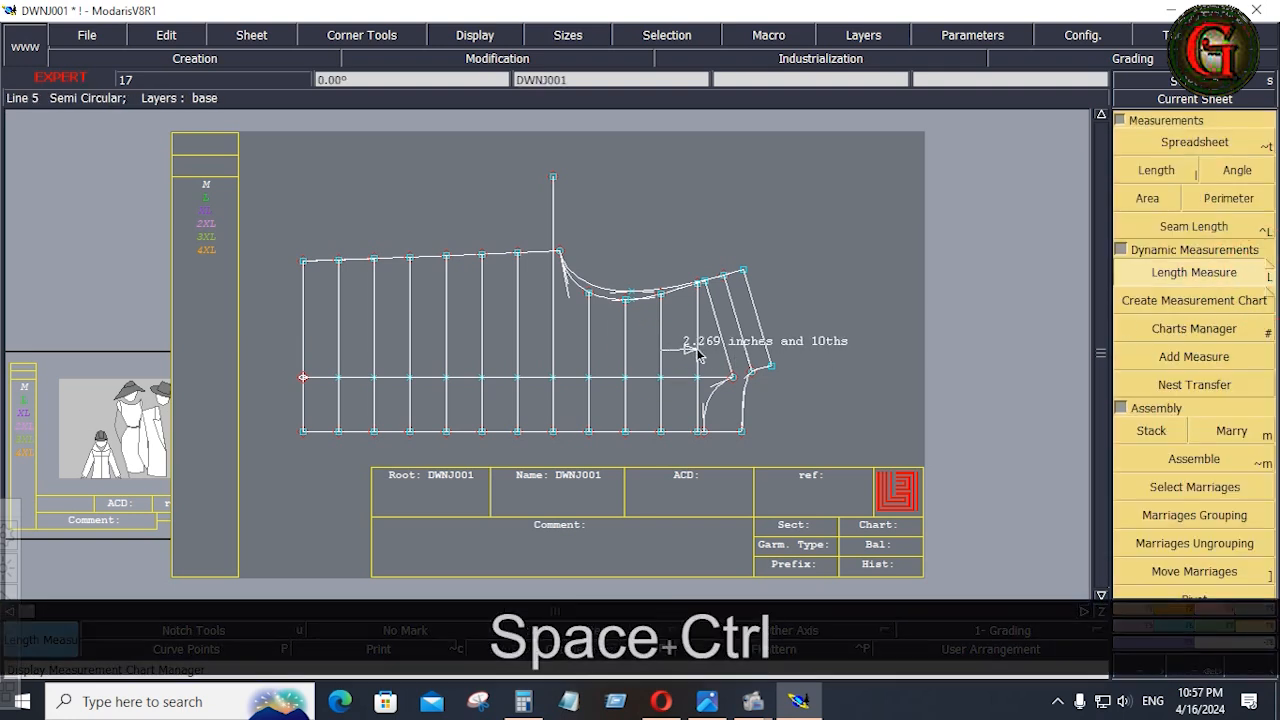
click(698, 351)
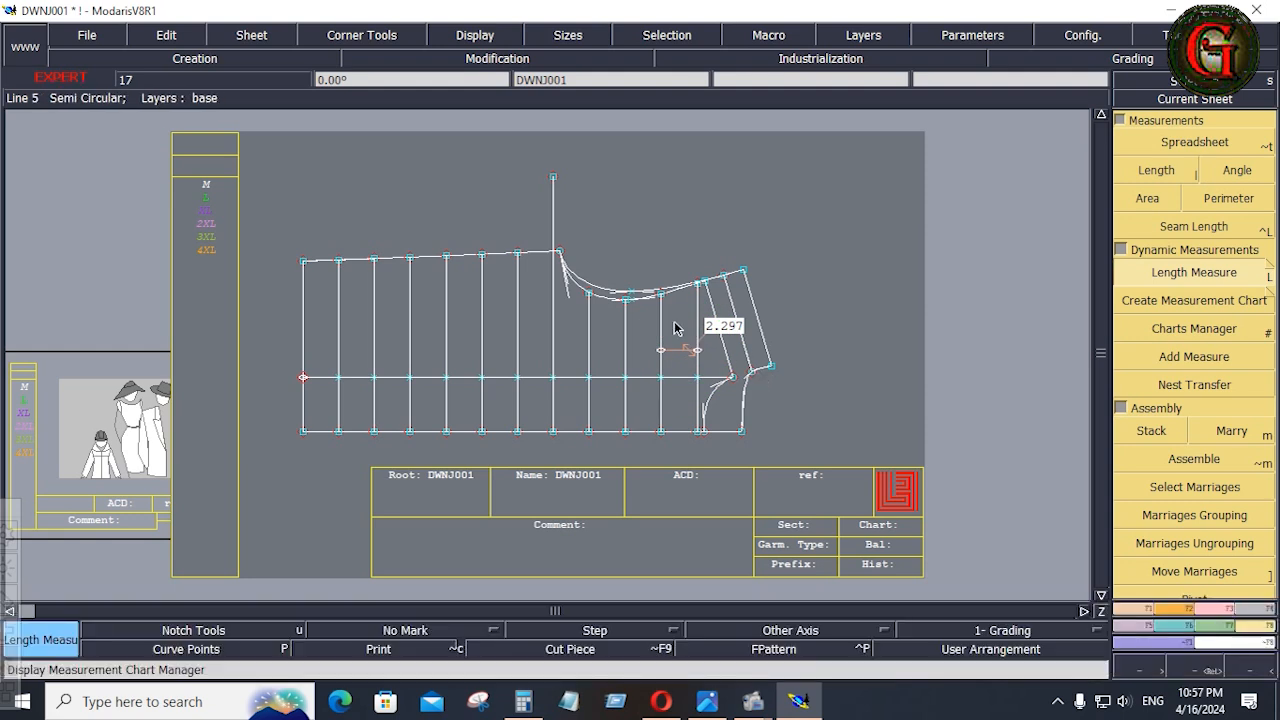
key(Return)
Create a parallel of the quilting line nearest the neck at a distance of -2.297 inches, on its neck side.
drag(664, 248, 798, 485)
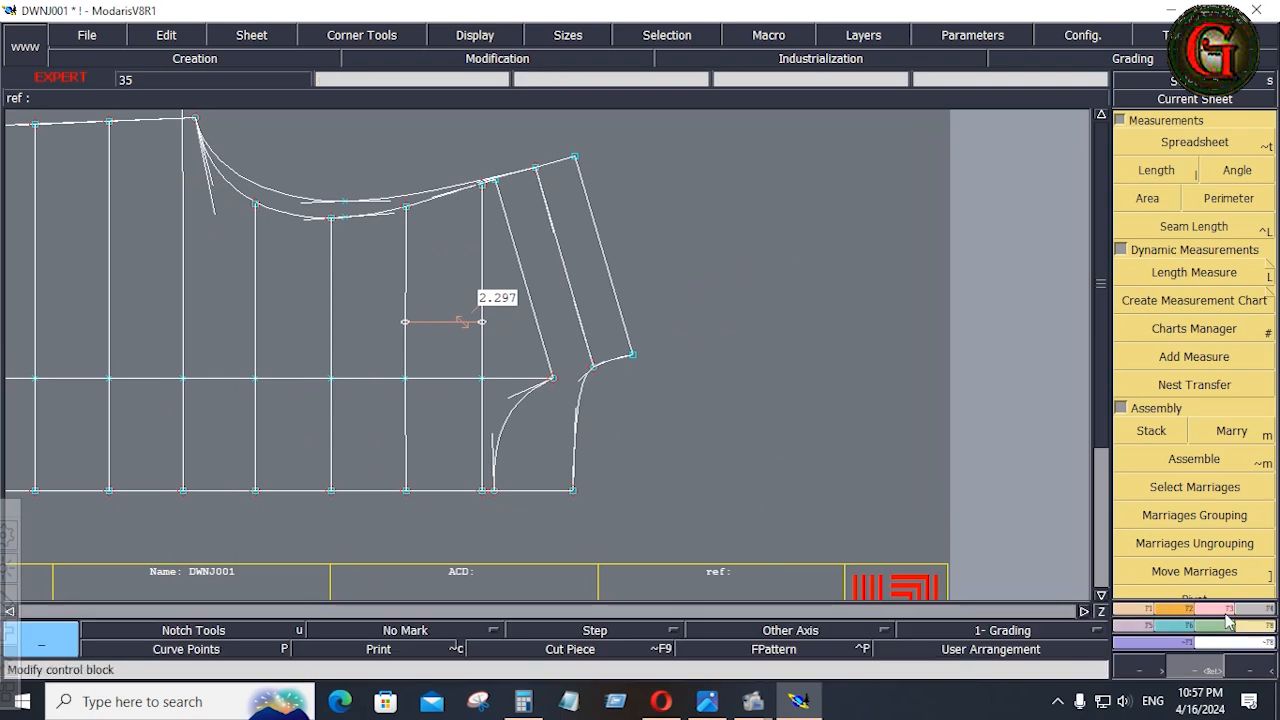
click(1145, 600)
click(1190, 474)
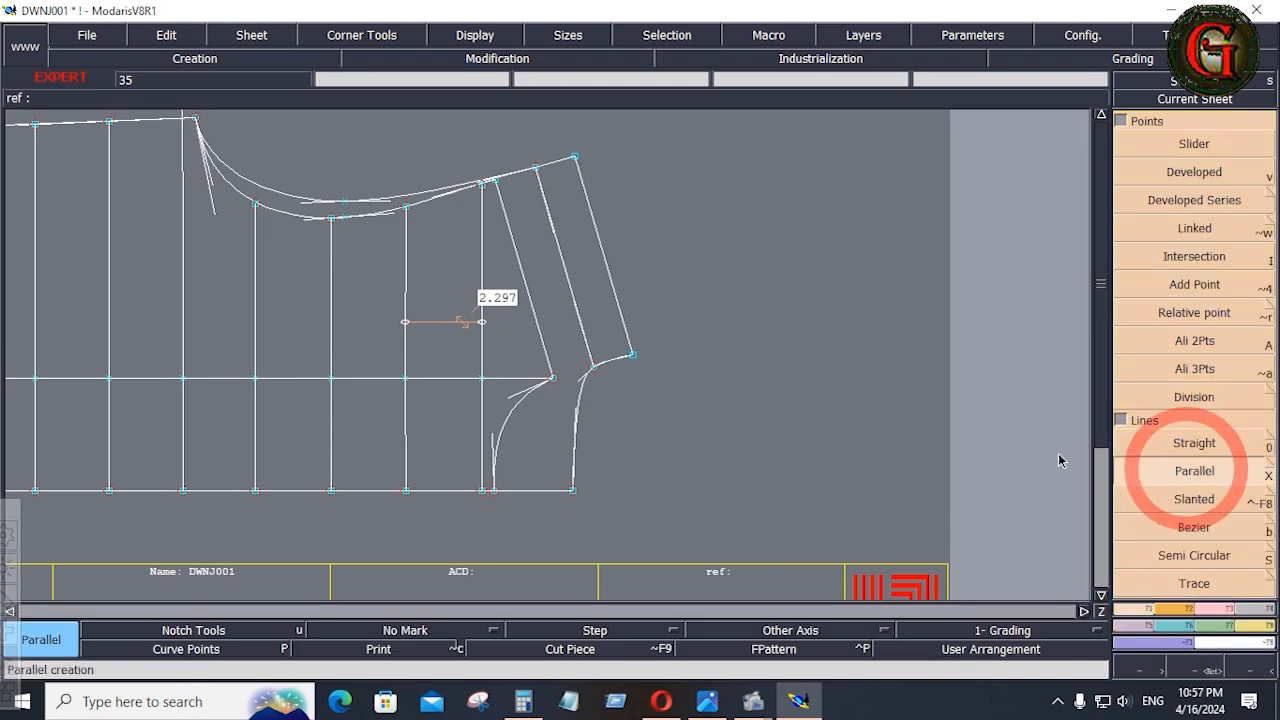
click(482, 363)
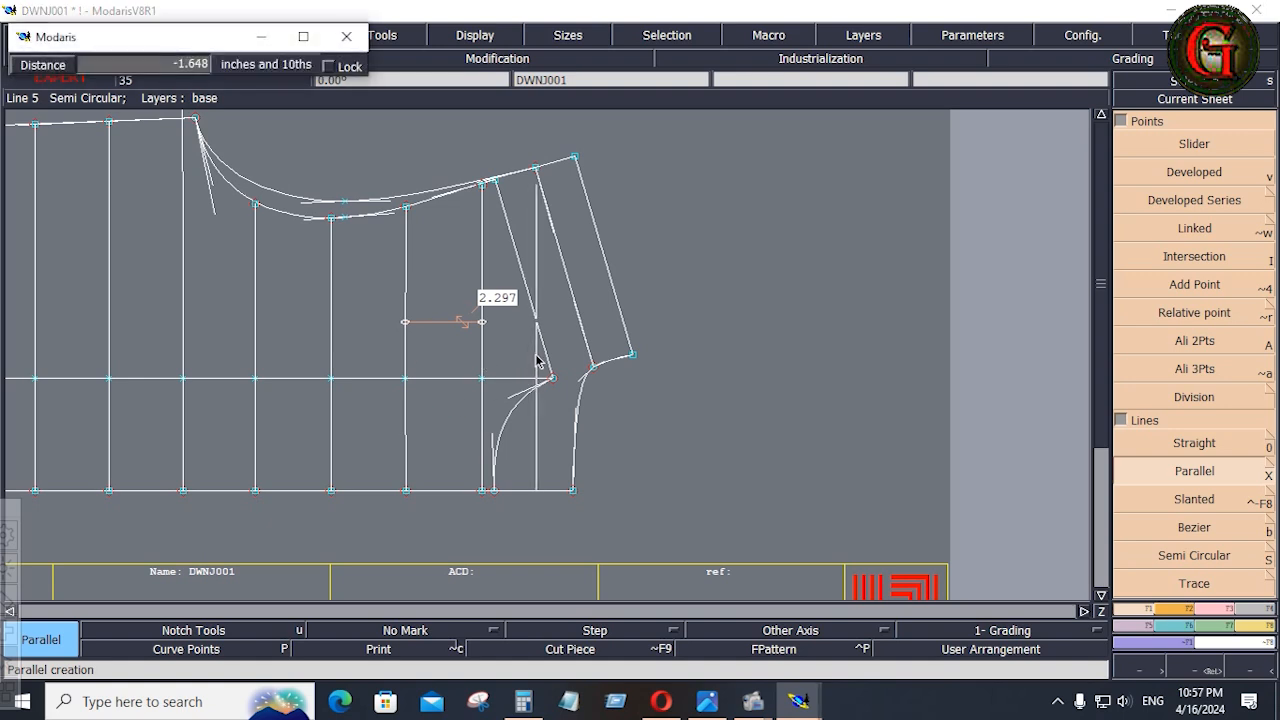
key(Down)
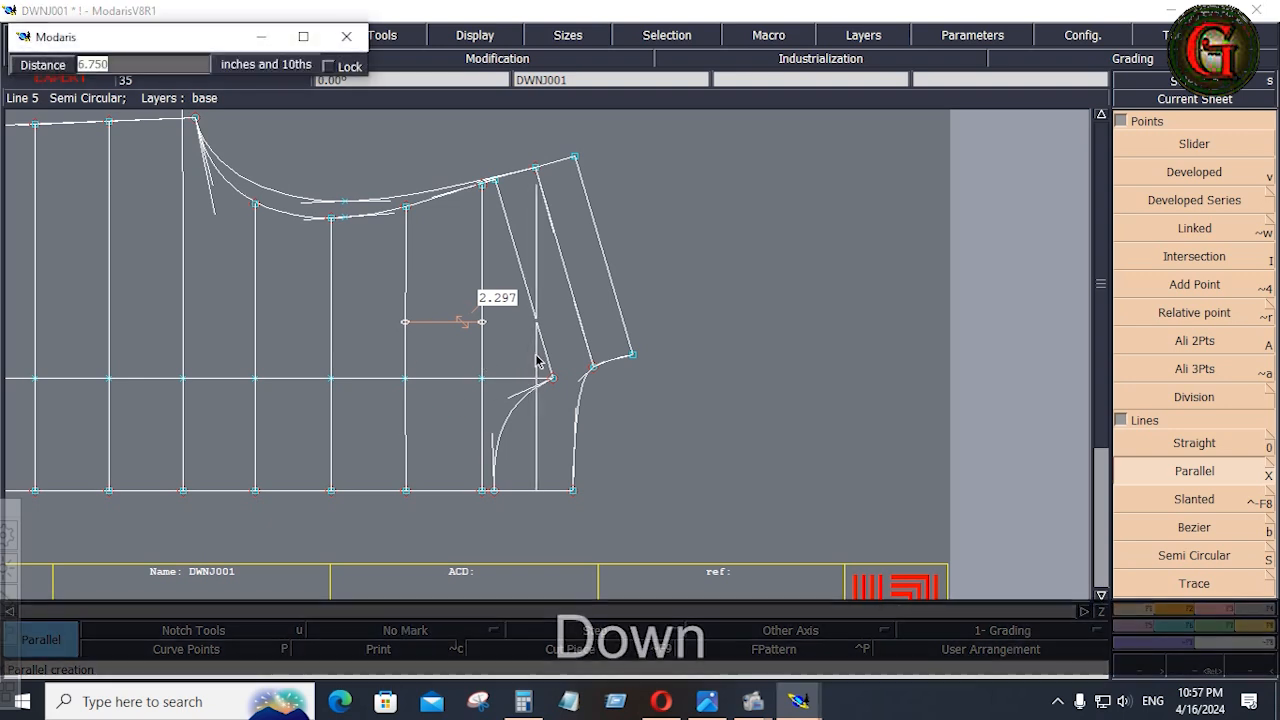
text(-2)
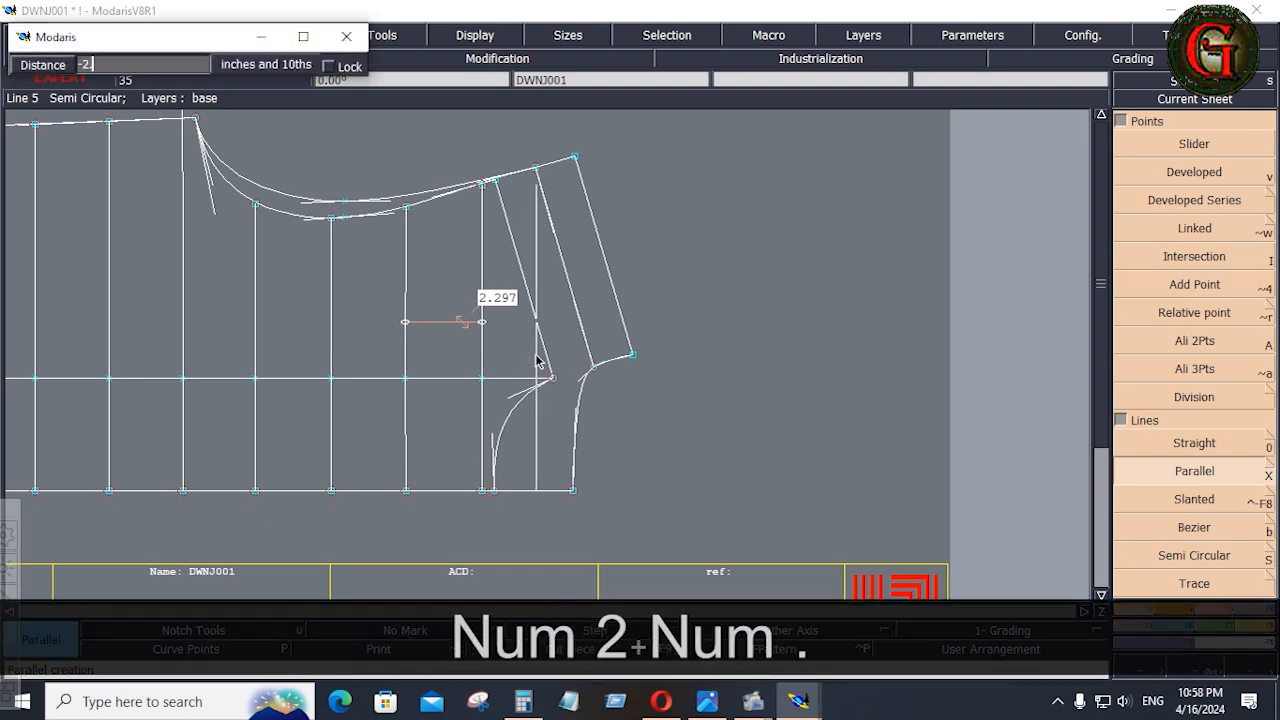
text(.297)
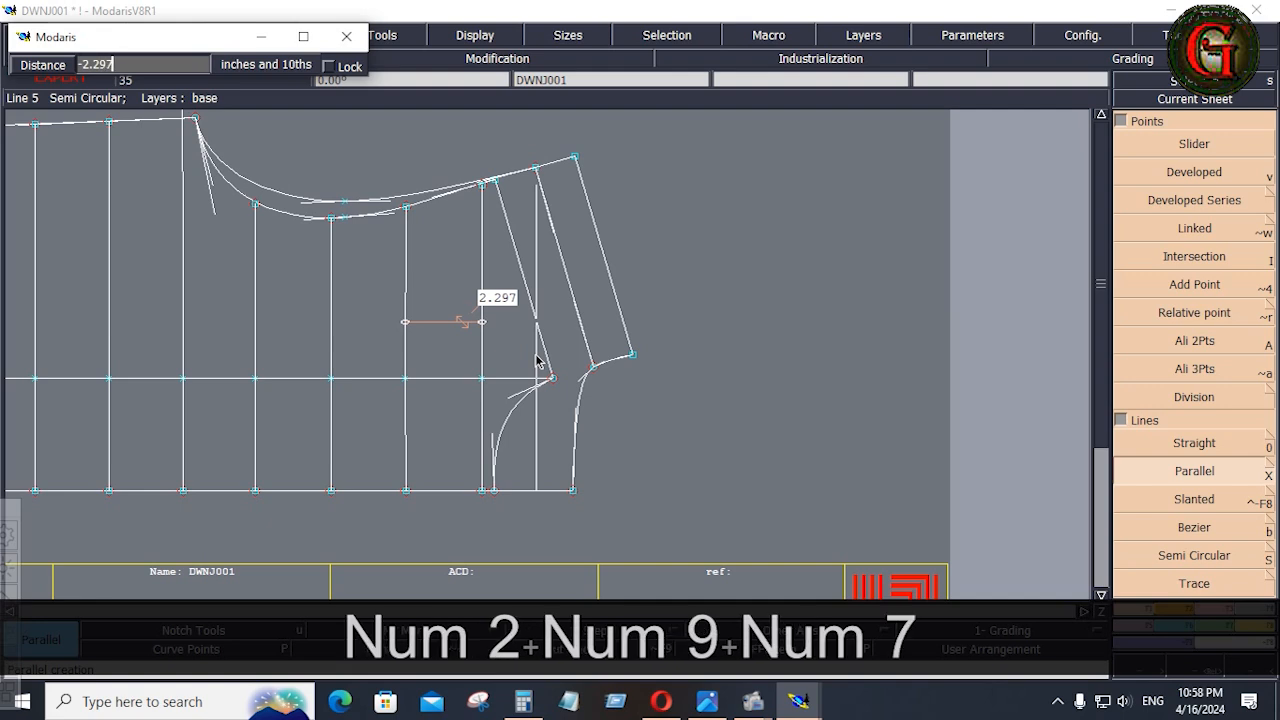
key(Return)
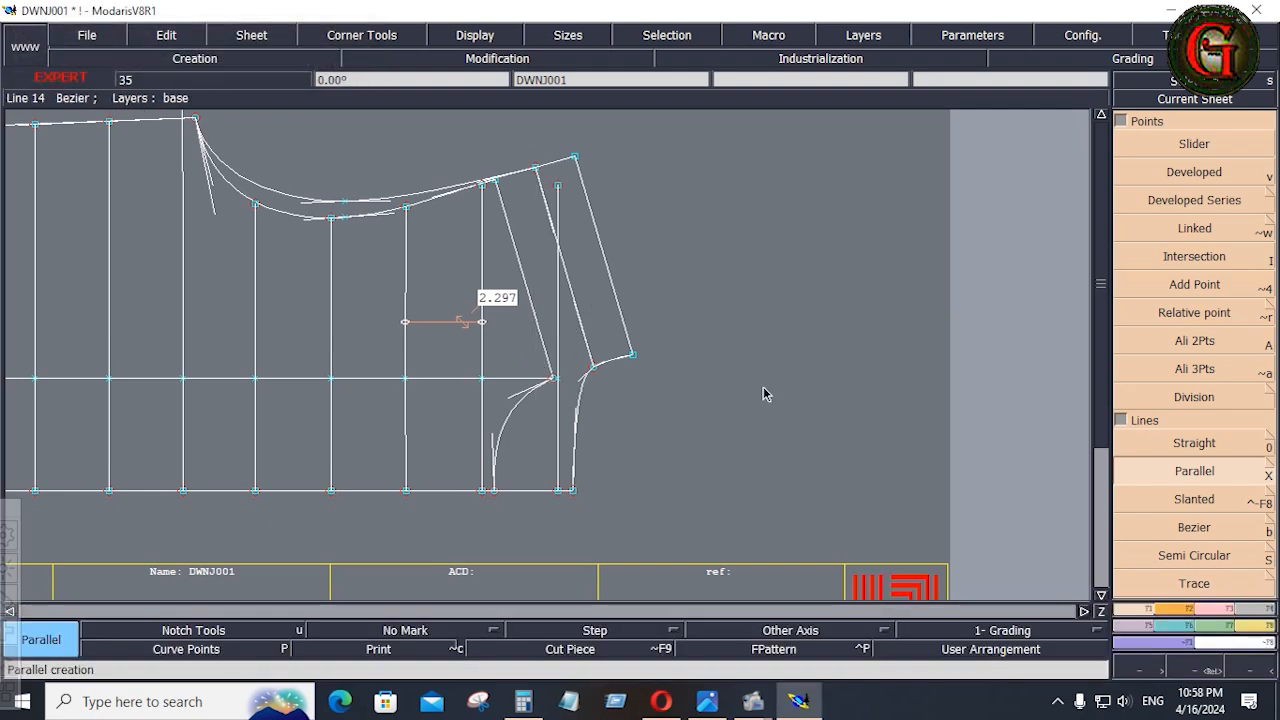
click(1135, 499)
click(1183, 475)
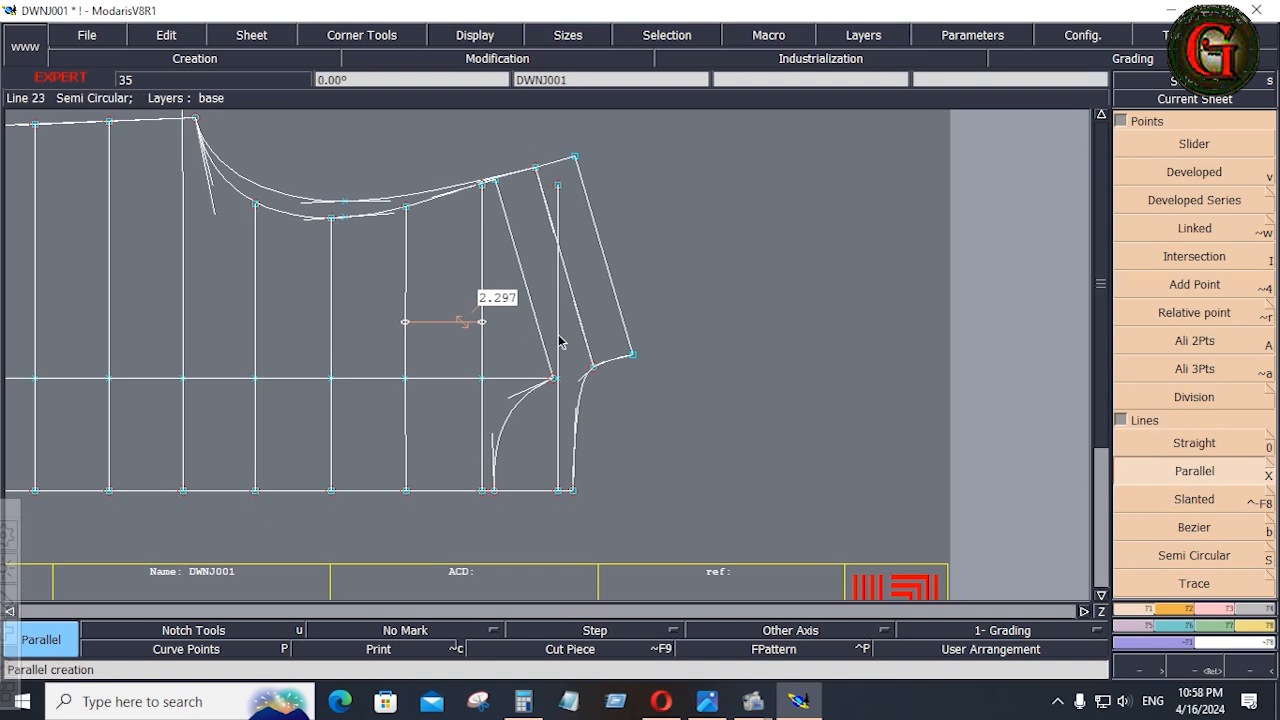
click(559, 341)
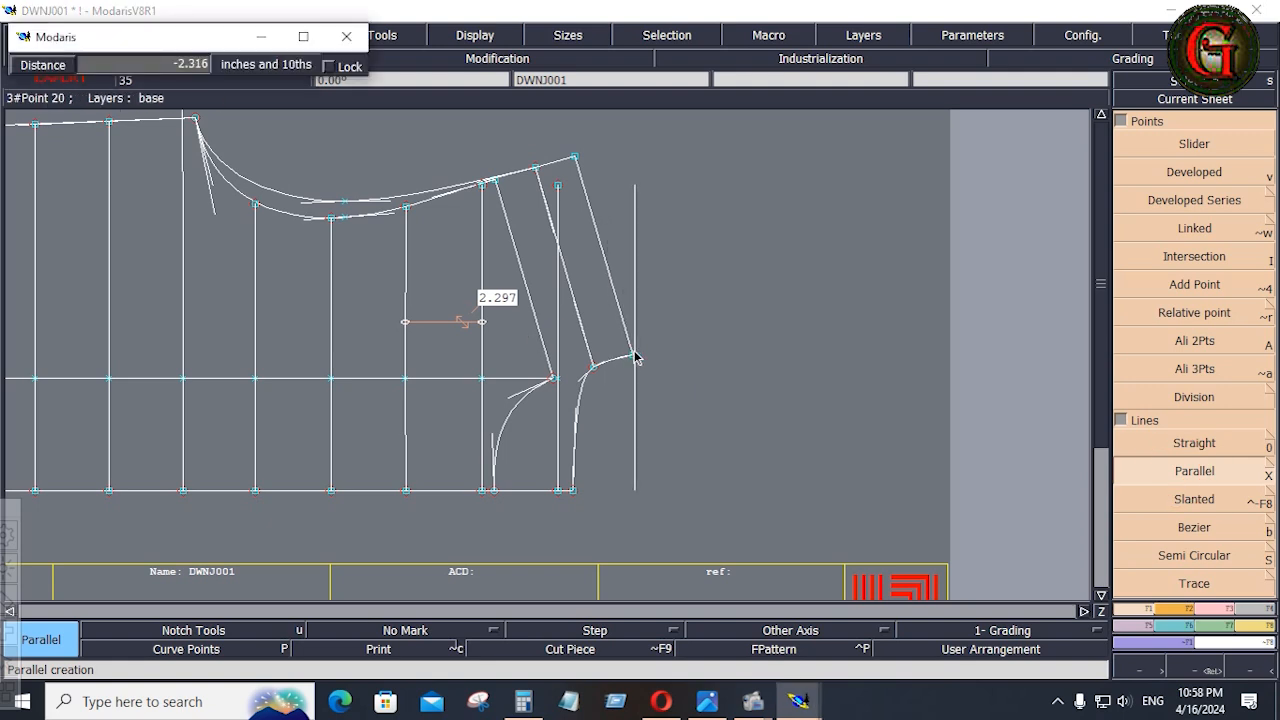
click(654, 370)
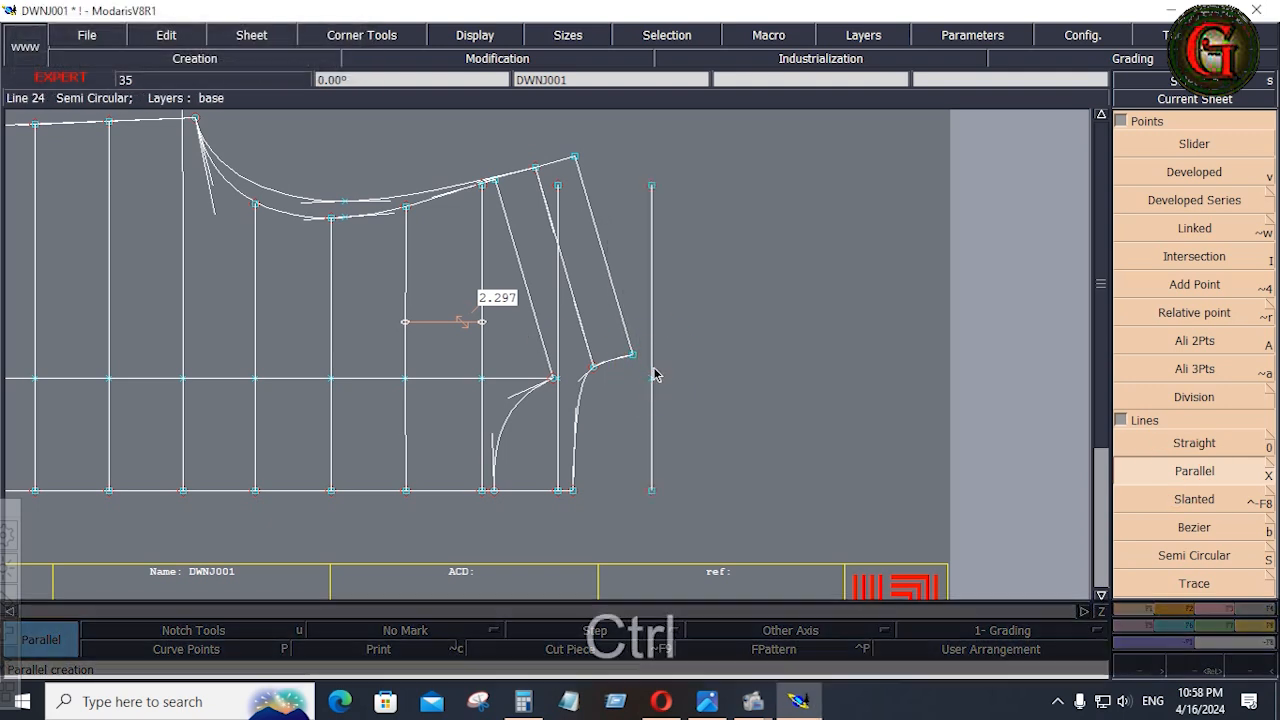
key(ctrl+z)
Adjust the five quilting lines between the underarm and the neck onto the shallower armhole curve with Adjust 2 Lines.
scroll(1205, 605, down, 5)
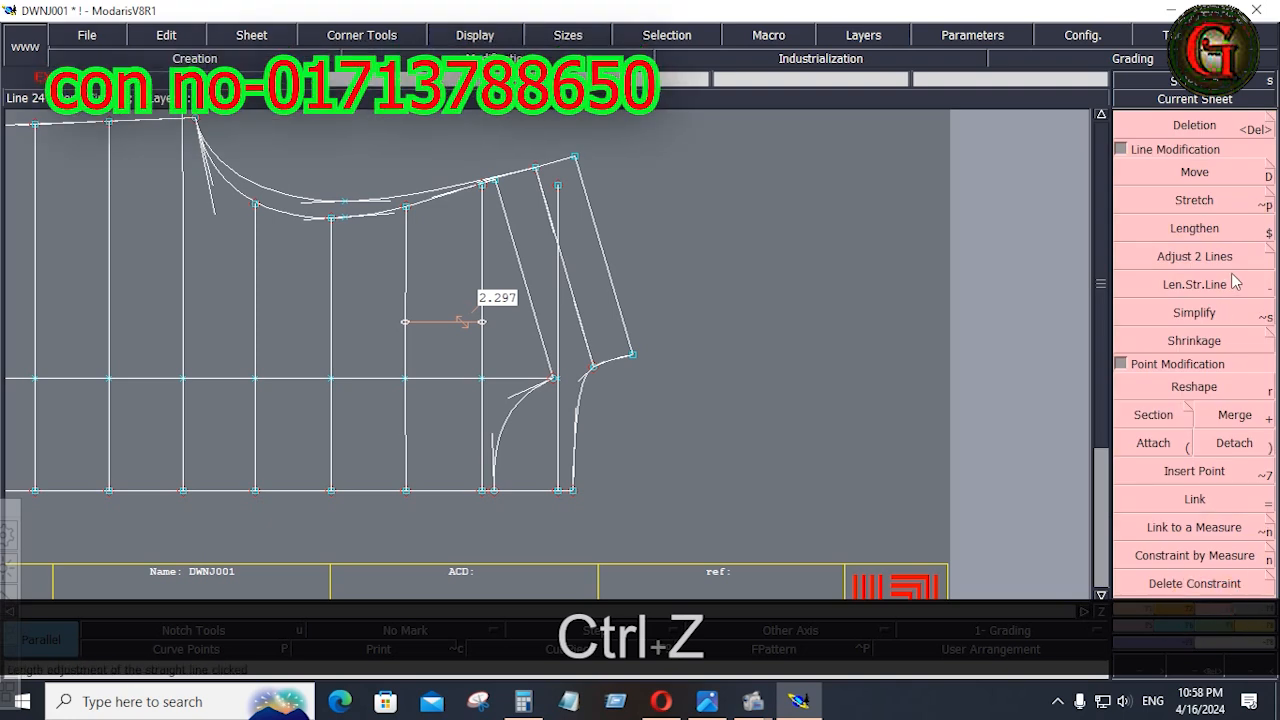
click(1192, 262)
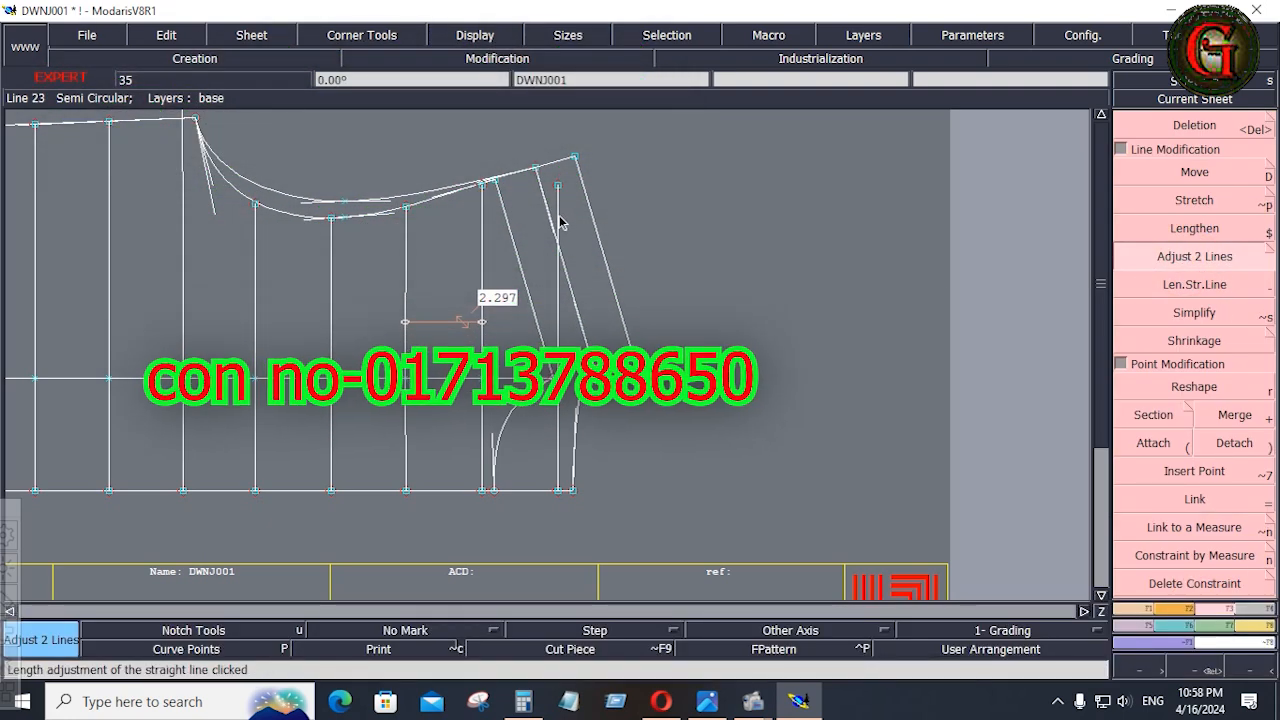
click(556, 164)
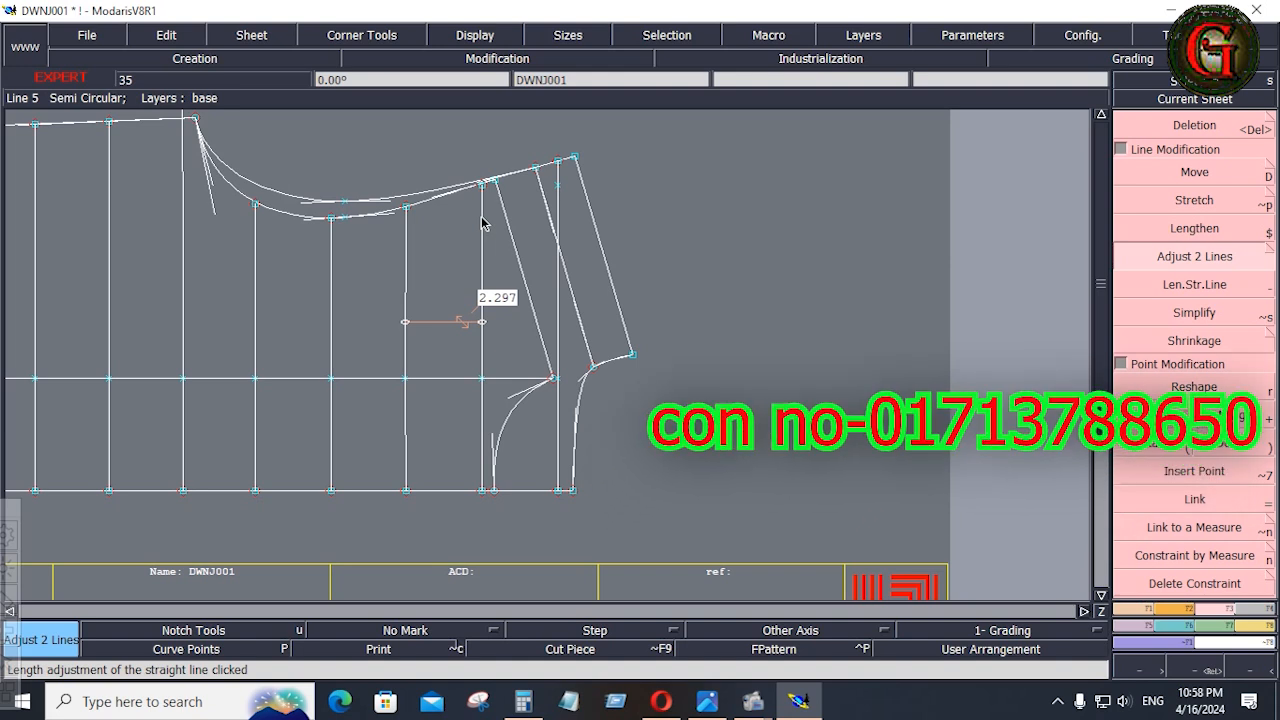
click(432, 187)
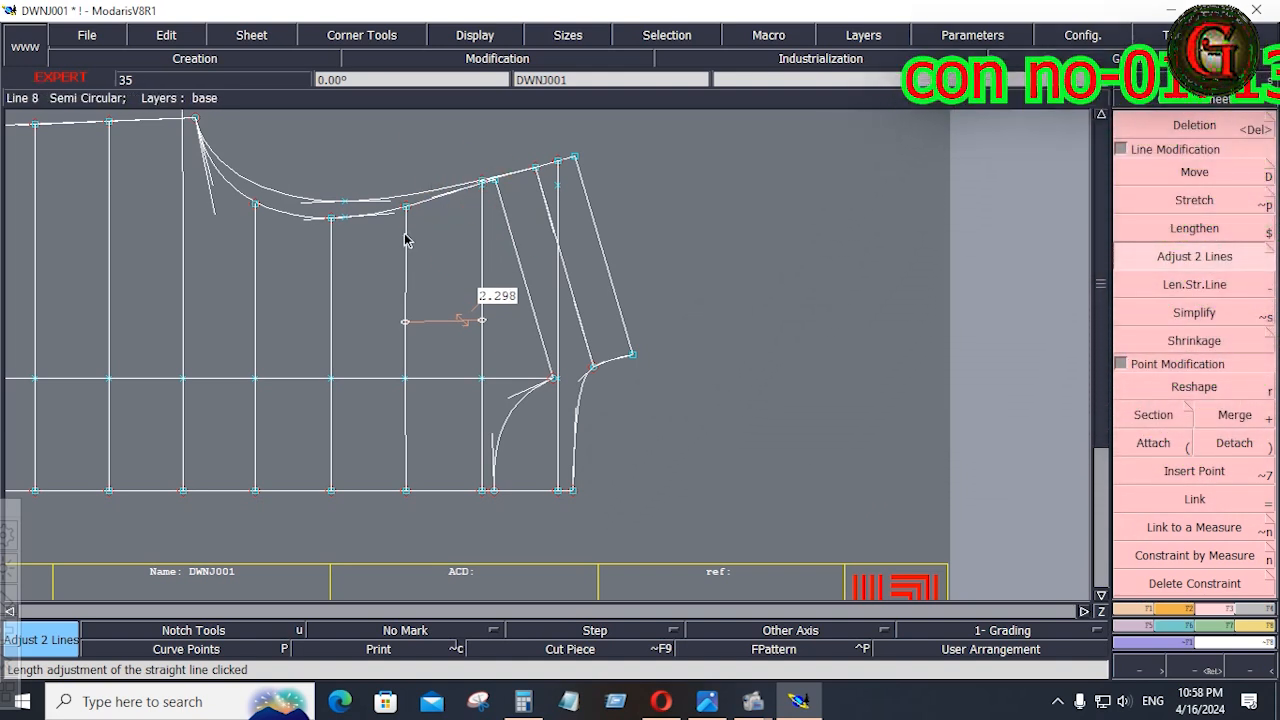
click(410, 194)
click(328, 244)
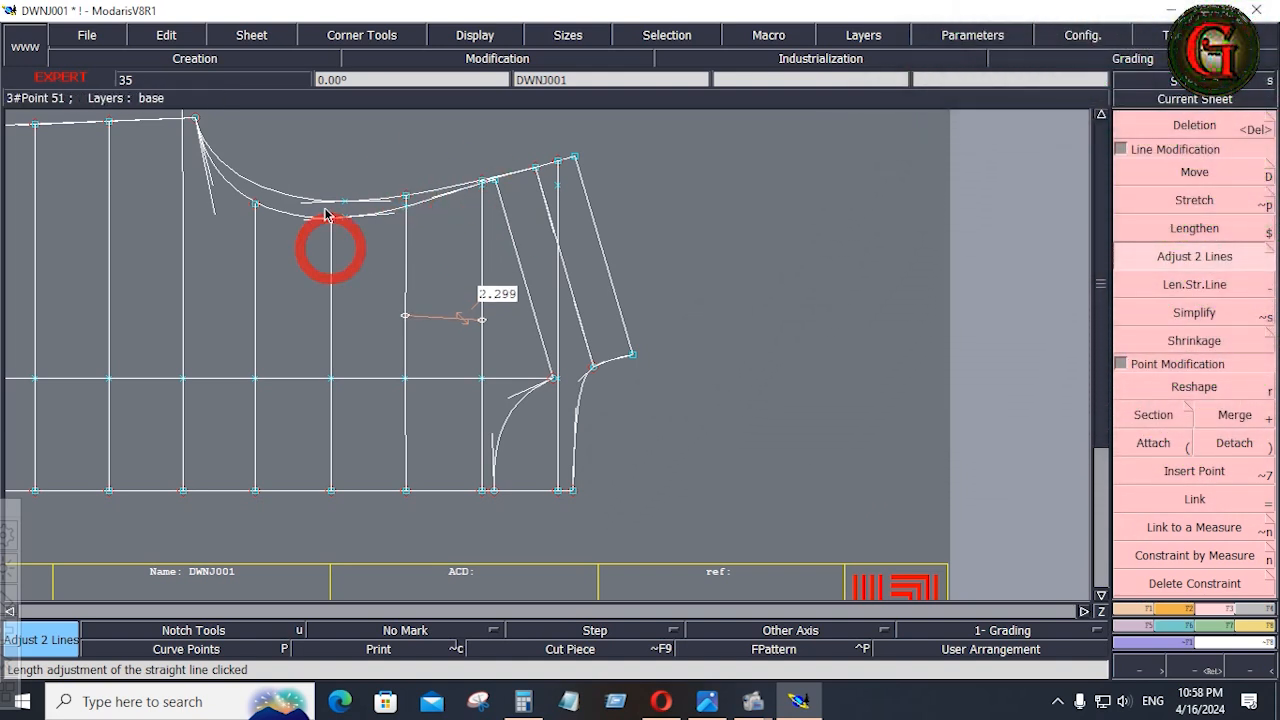
click(320, 199)
click(255, 221)
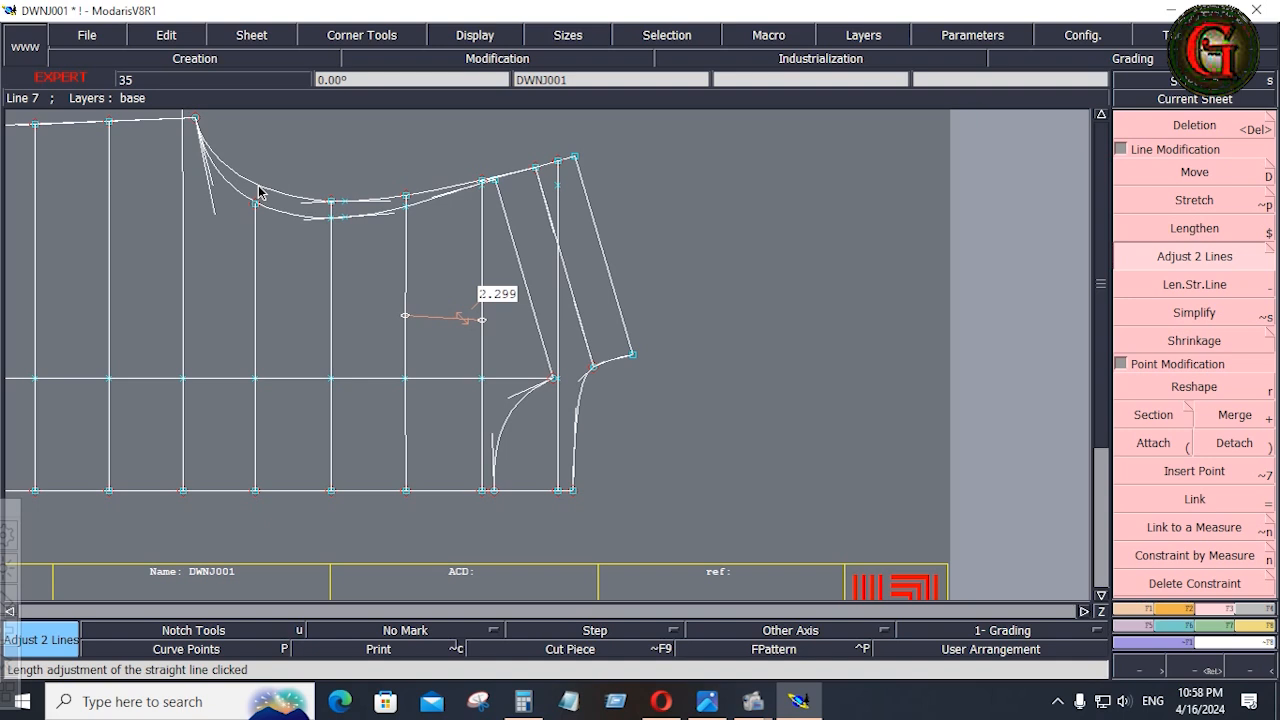
click(257, 185)
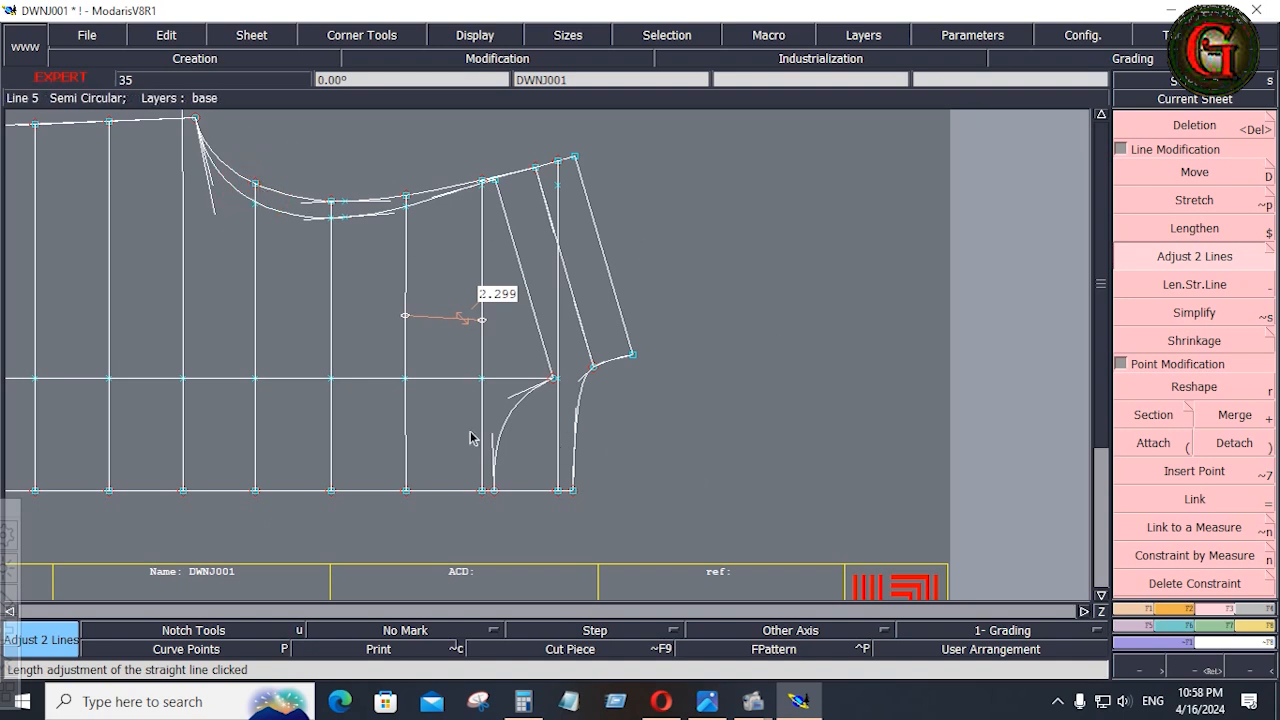
Delete the lengthwise construction line crossing the quilting lines, together with its leftover intersection points.
key(Delete)
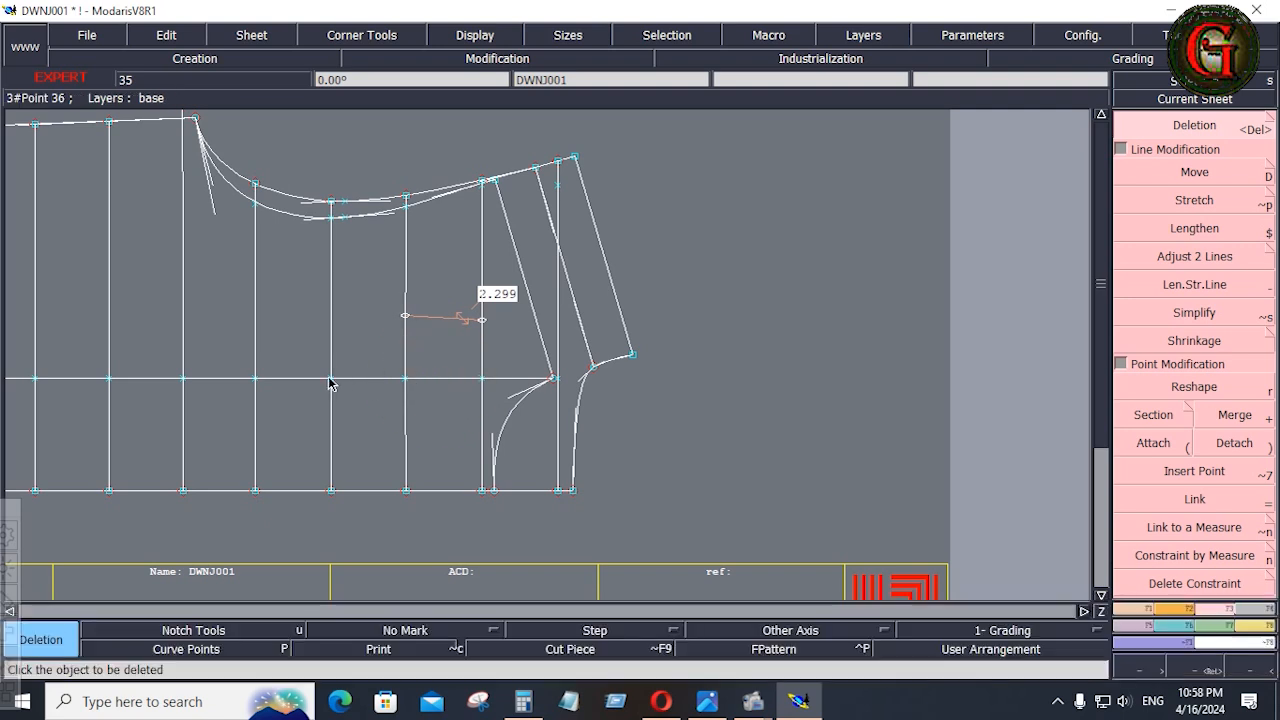
key(Home)
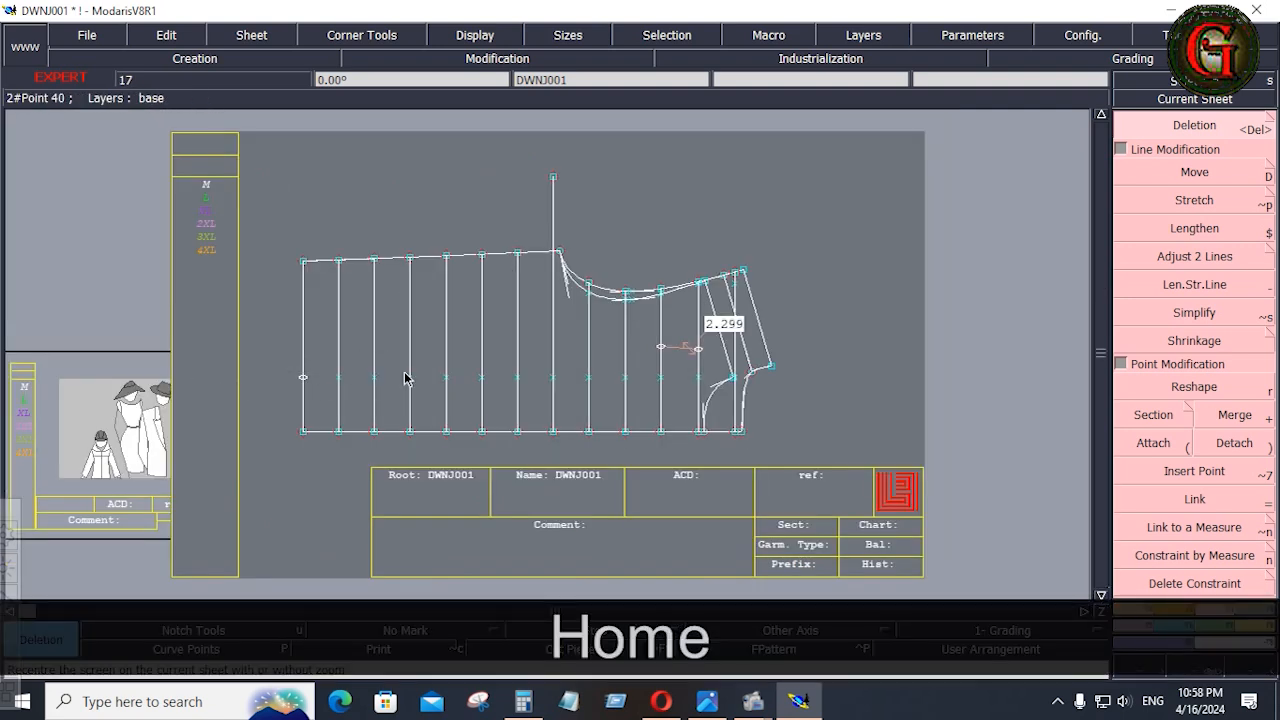
drag(626, 392, 702, 397)
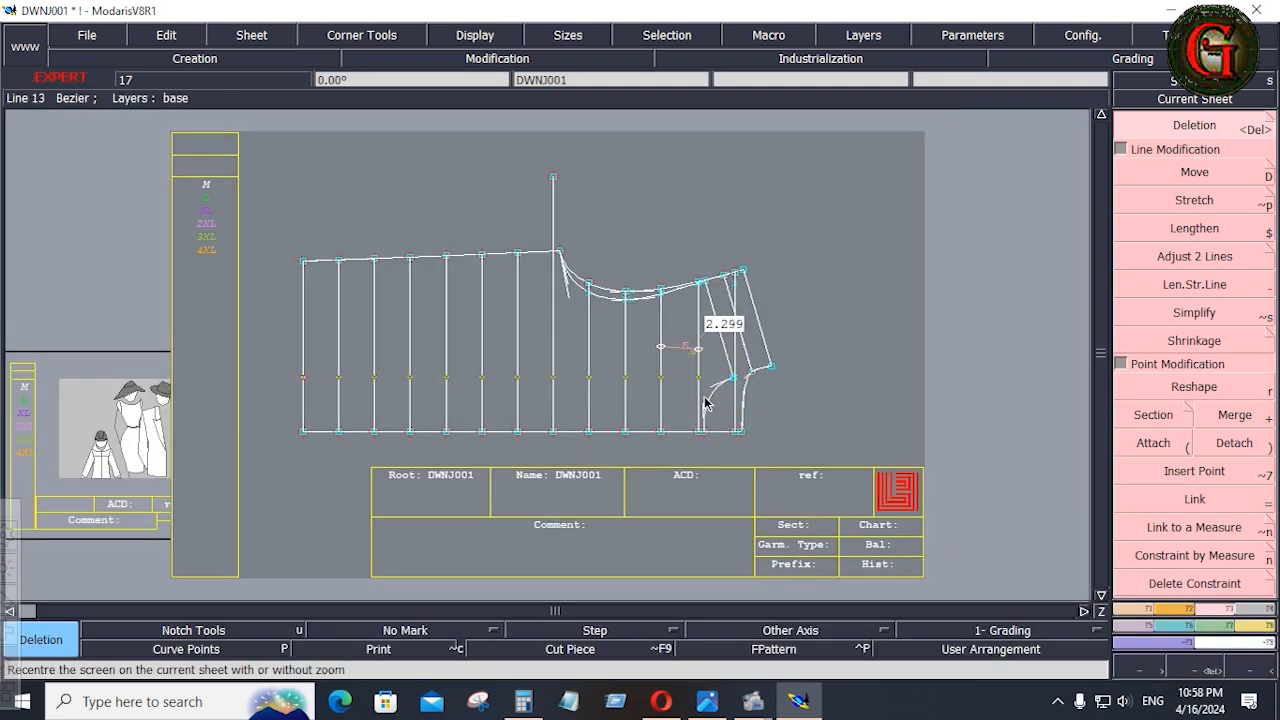
key(Delete)
key(Home)
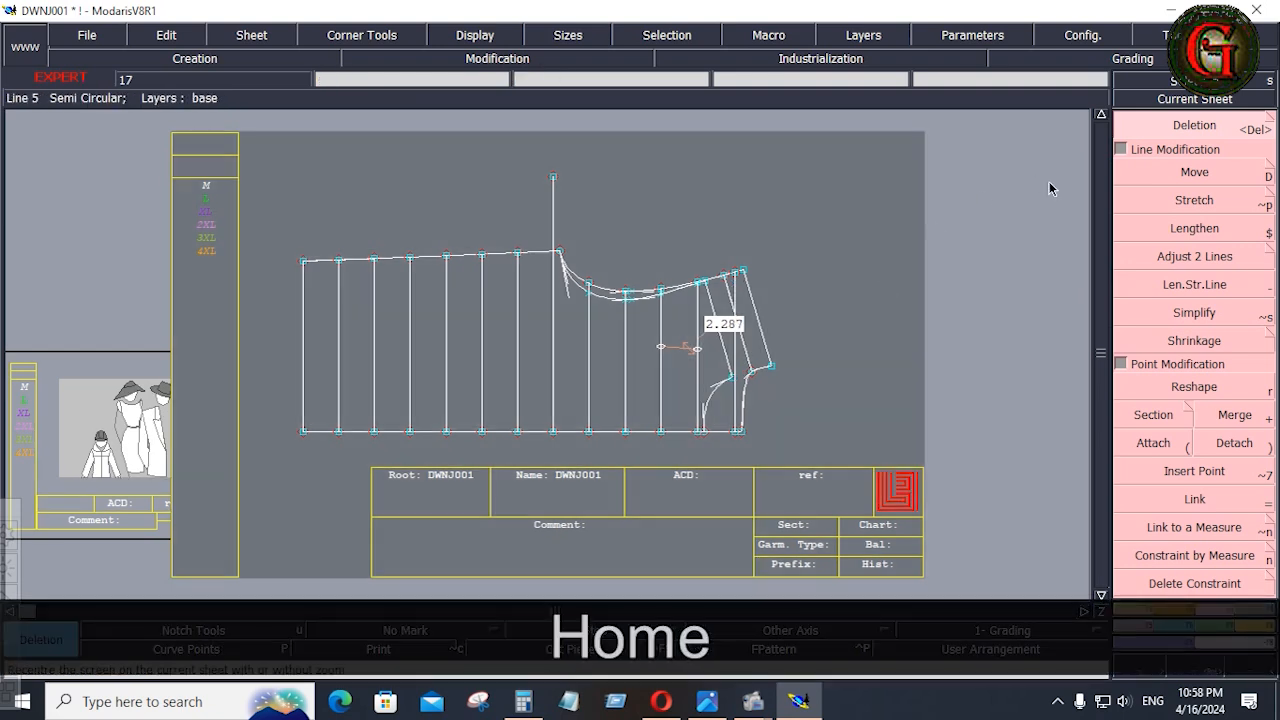
Trim the overlong quilting line beside the underarm to the side seam with Adjust 2 Lines.
click(1196, 257)
click(550, 295)
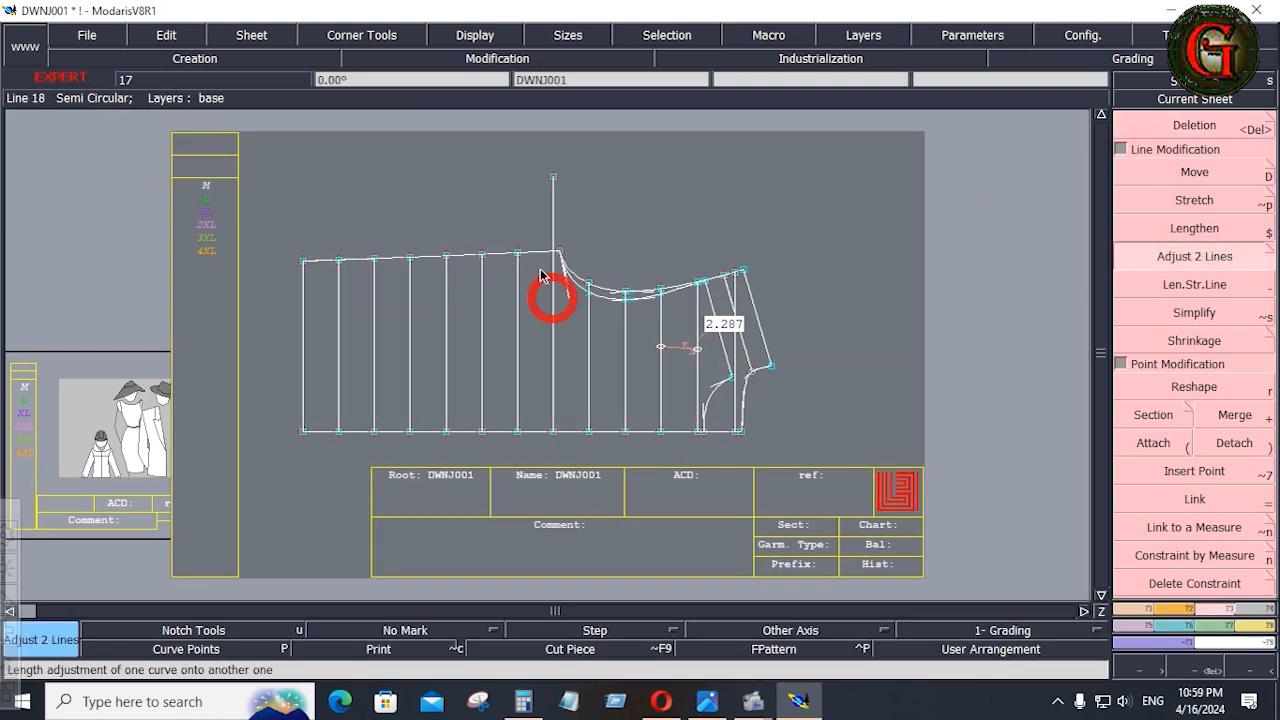
click(540, 258)
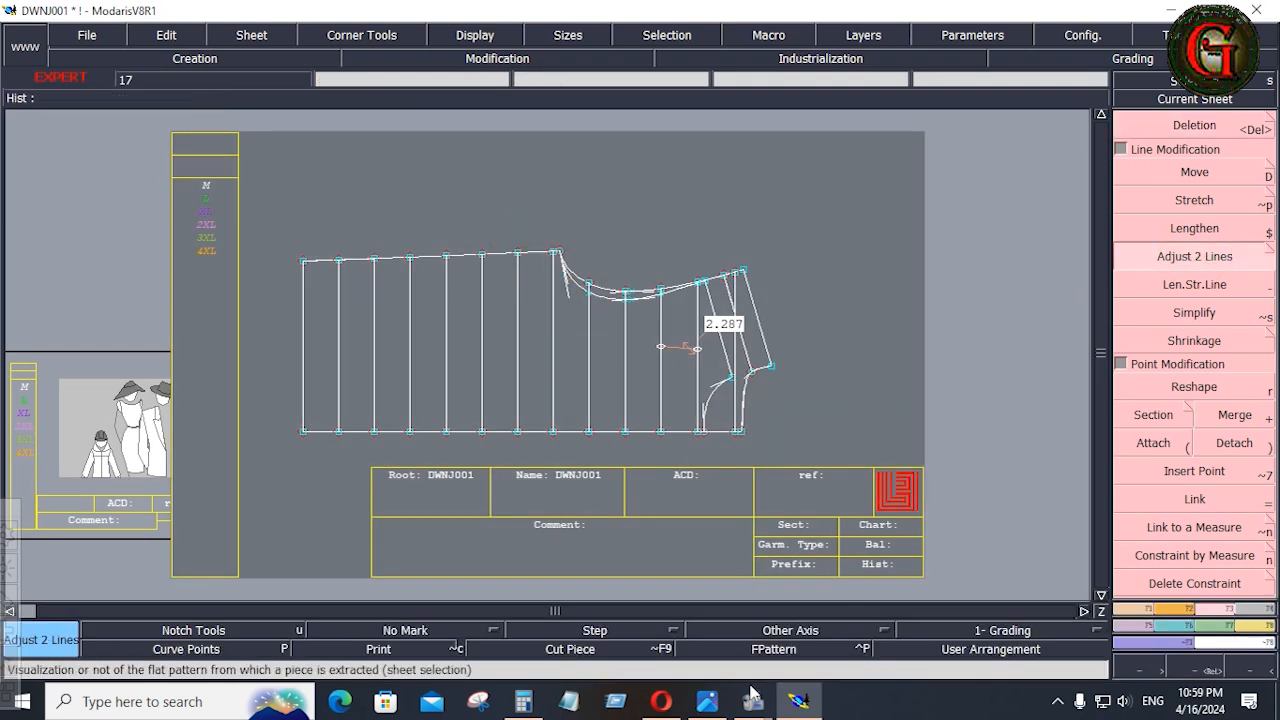
Switch to the DOWN JACKET TECHPACK.png image and examine the quilting around the jacket's shoulder, yoke and chest.
click(707, 702)
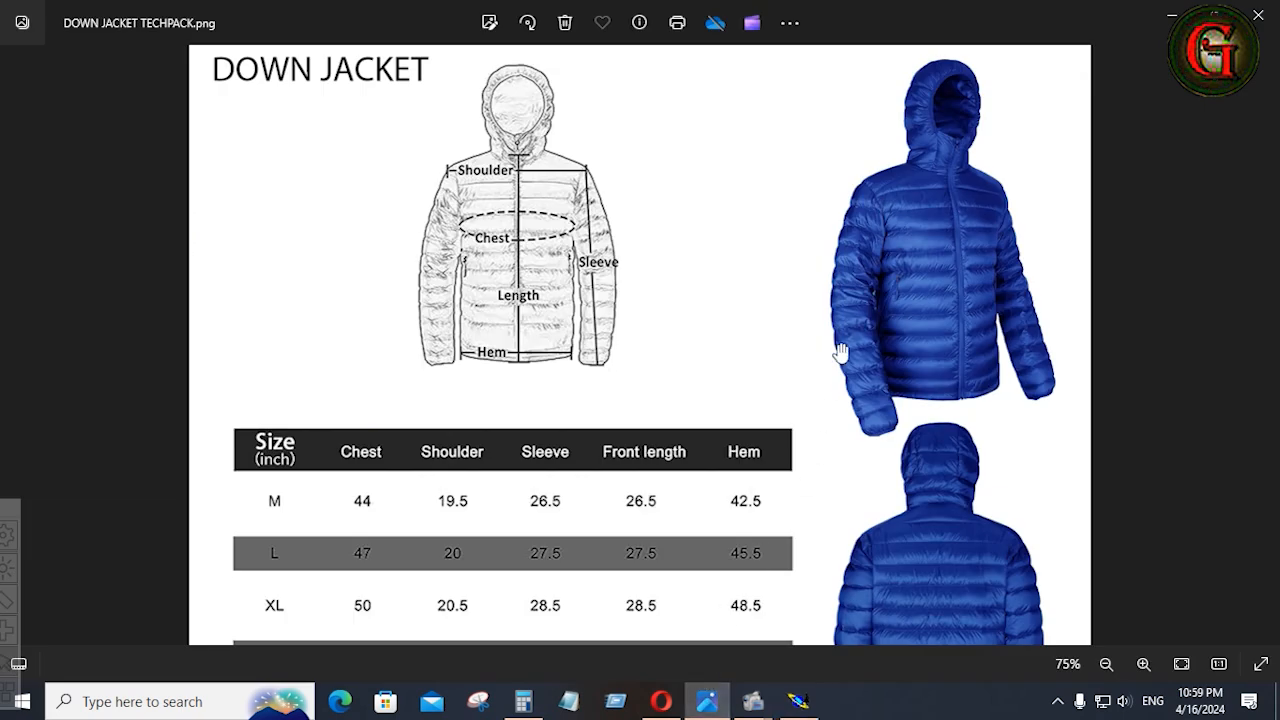
scroll(829, 351, down, 1)
scroll(846, 337, up, 4)
scroll(856, 298, up, 1)
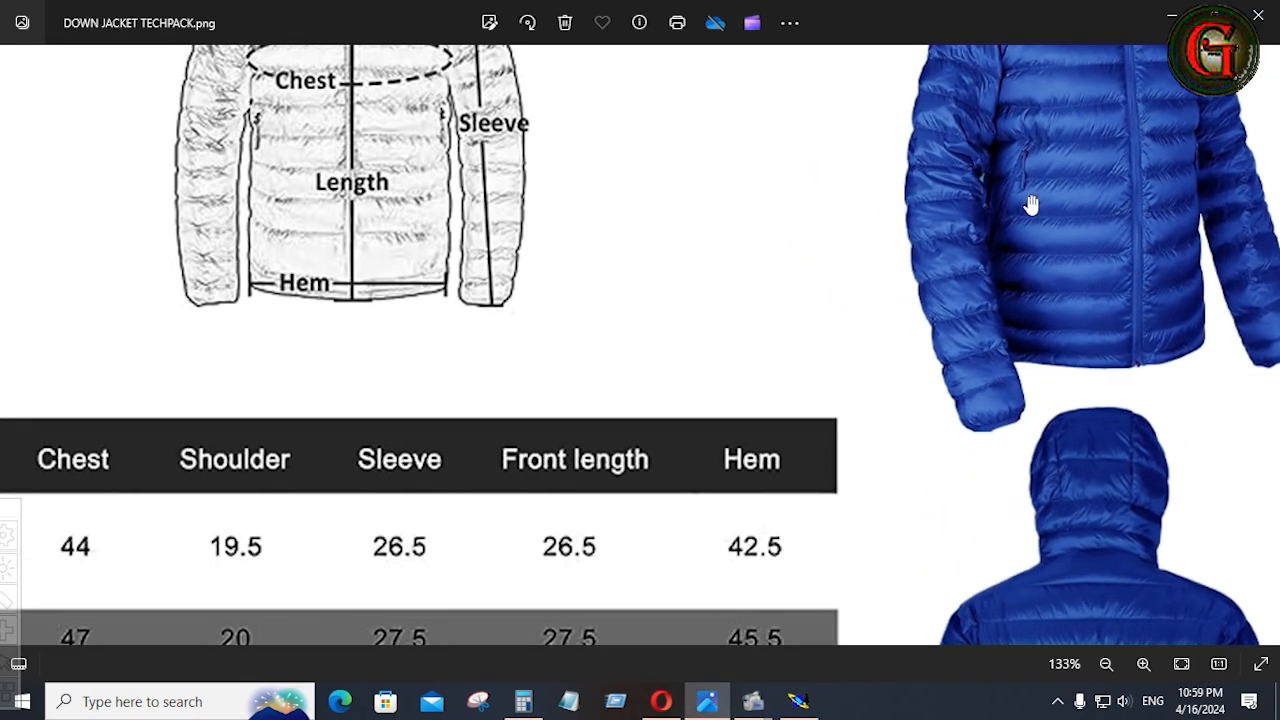
drag(1095, 220, 957, 571)
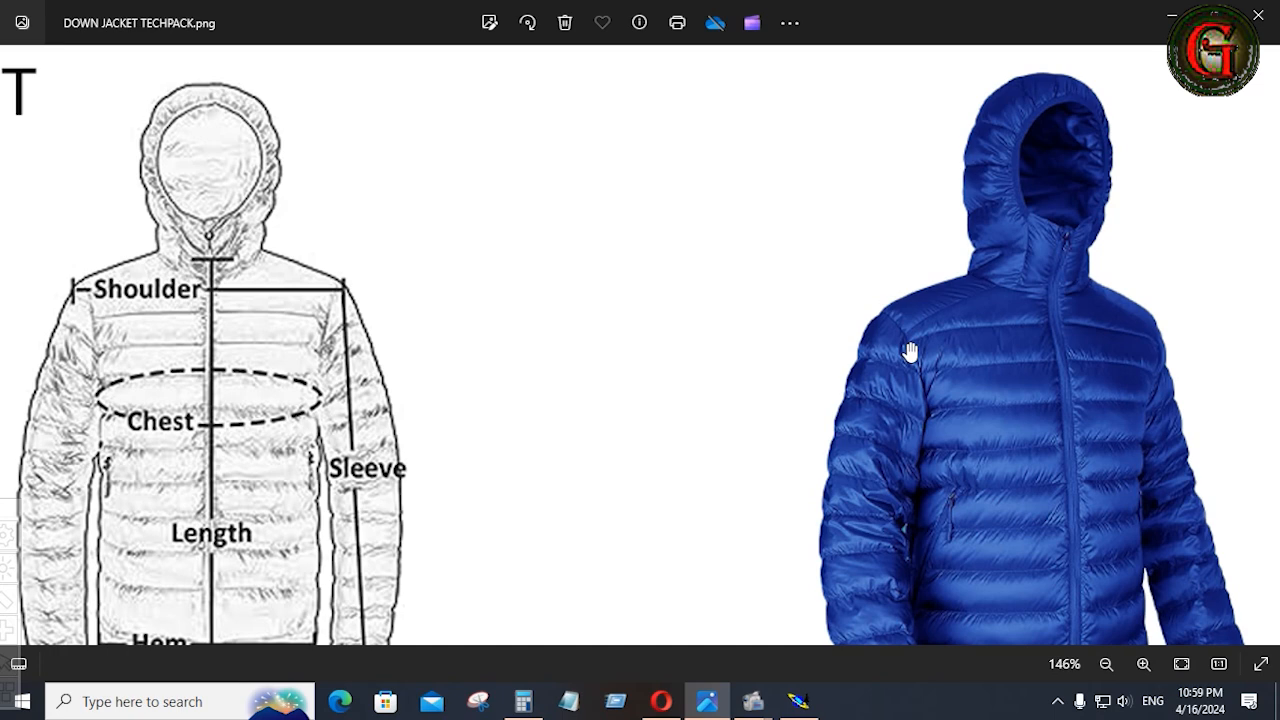
click(798, 701)
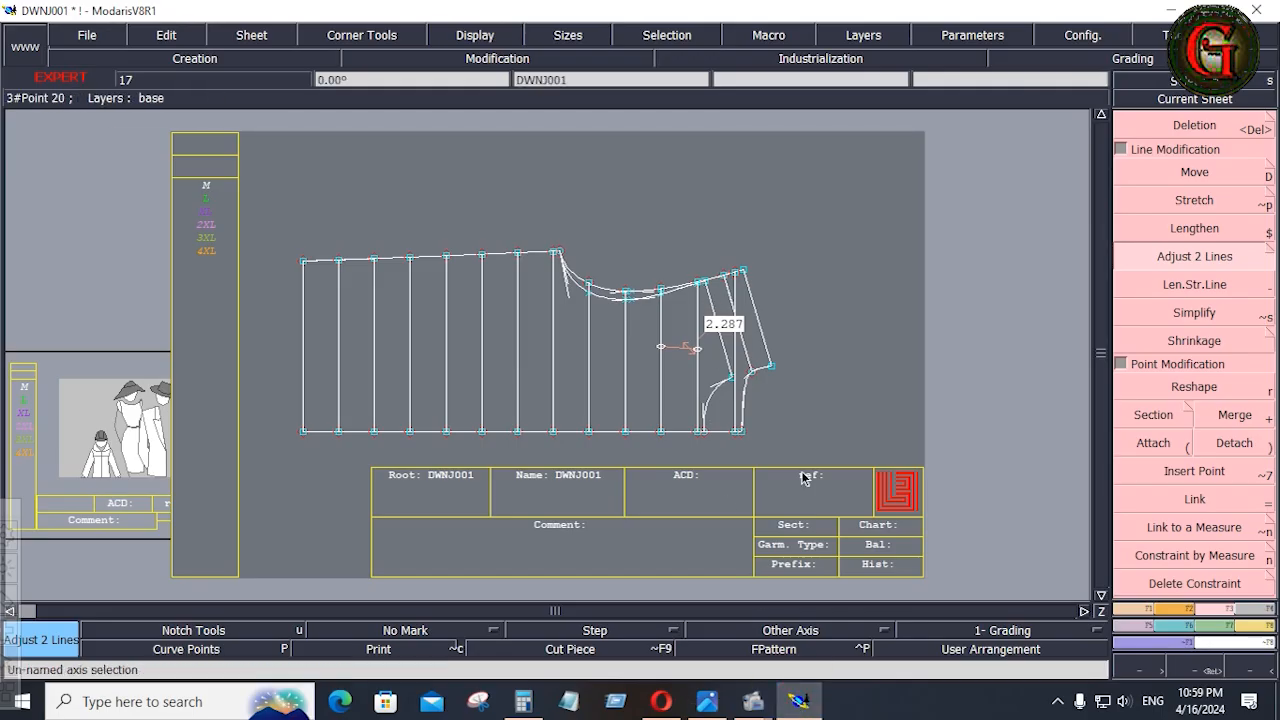
click(800, 703)
scroll(895, 305, up, 3)
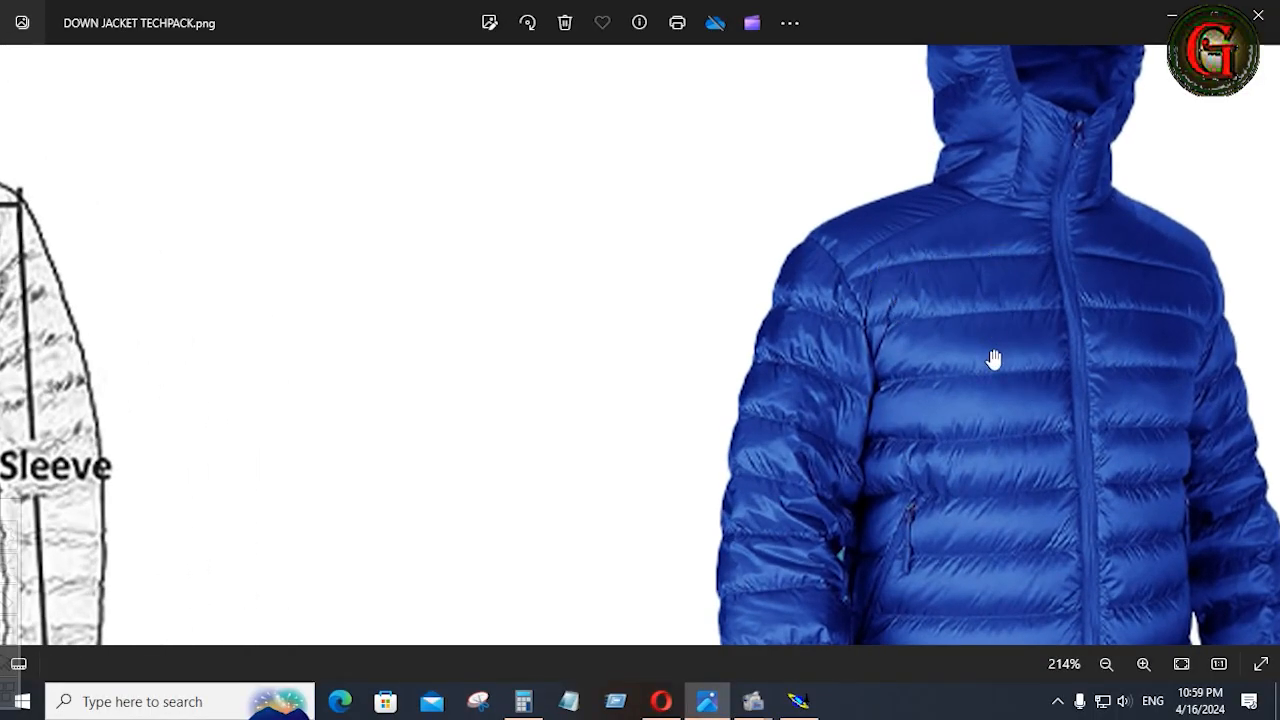
scroll(984, 310, down, 1)
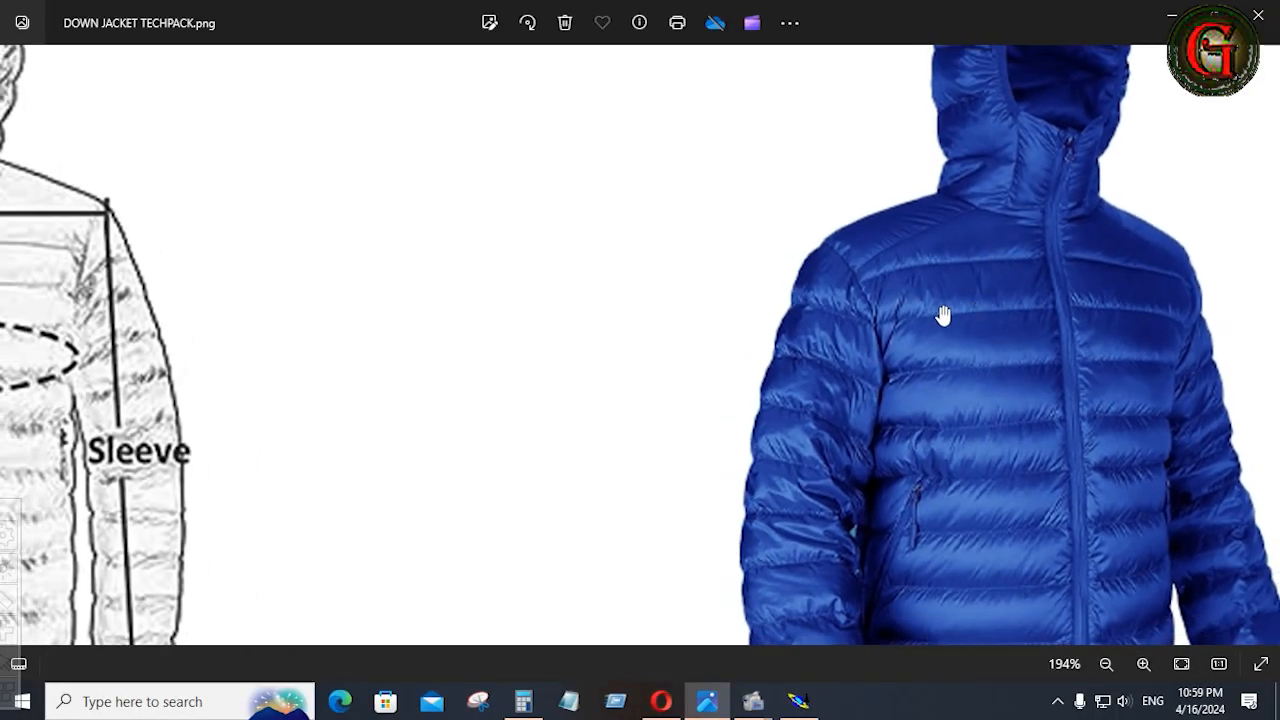
Switch back to Modaris and delete the length measurement between the two quilting lines near the shoulder.
click(800, 702)
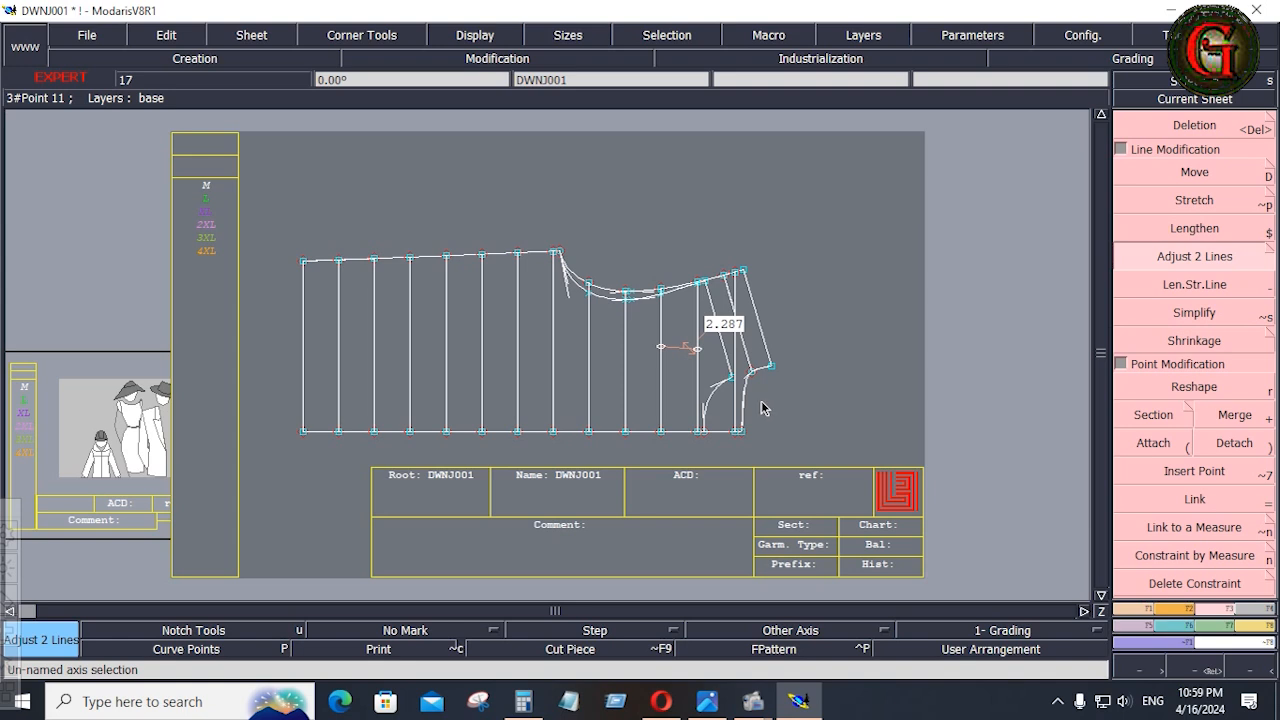
key(Delete)
click(682, 352)
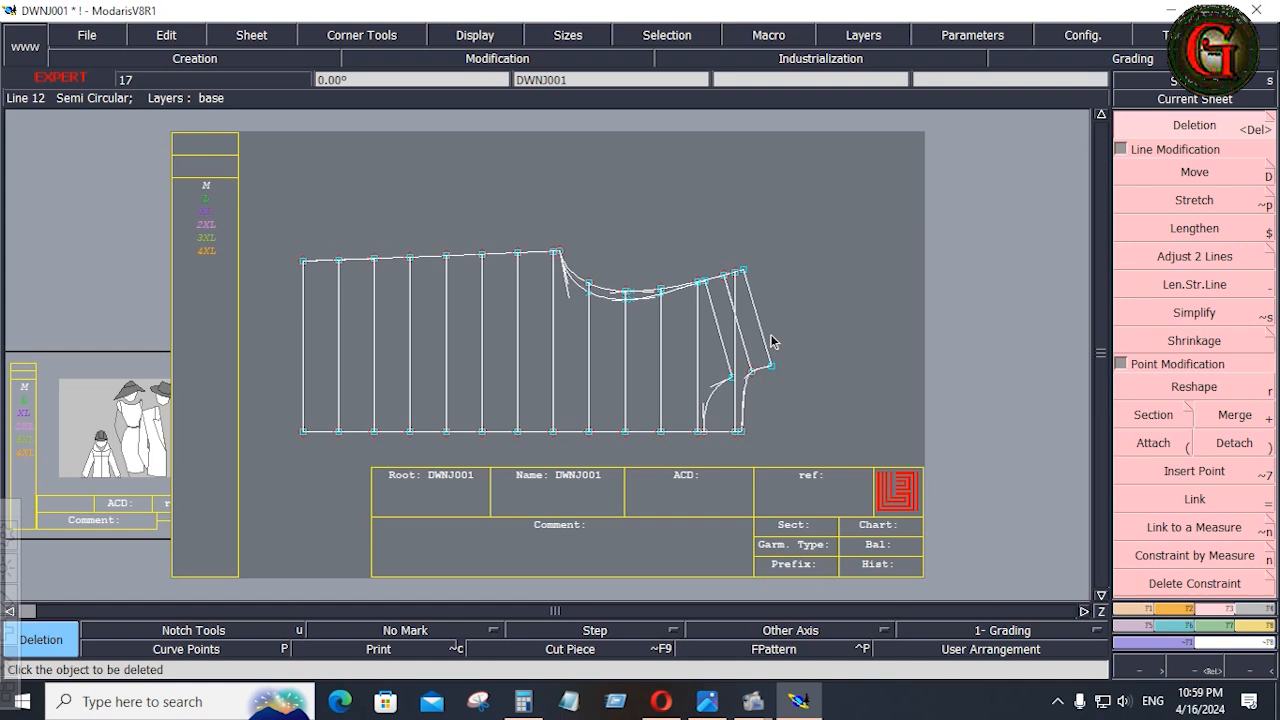
Switch to the tech pack image and examine the jacket front's quilting rows and pocket area down to the hem.
key(alt+Tab)
scroll(846, 543, down, 2)
drag(966, 577, 621, 451)
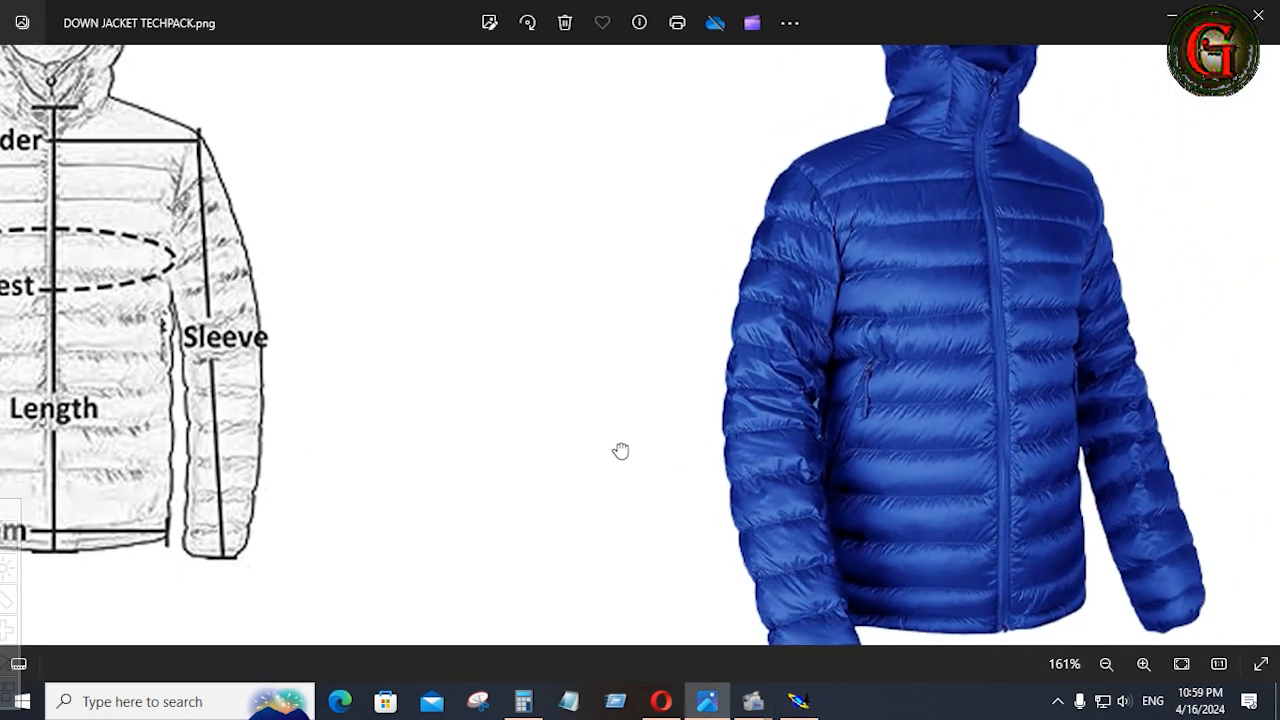
click(620, 451)
scroll(845, 440, up, 1)
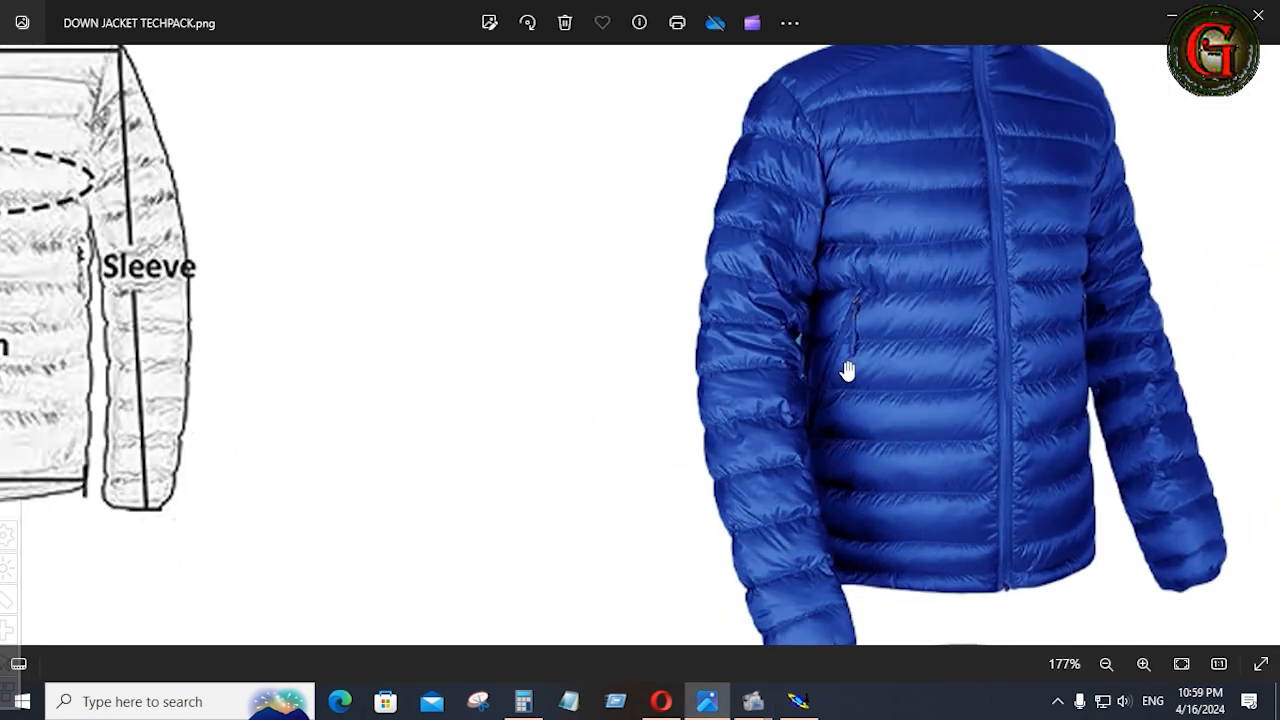